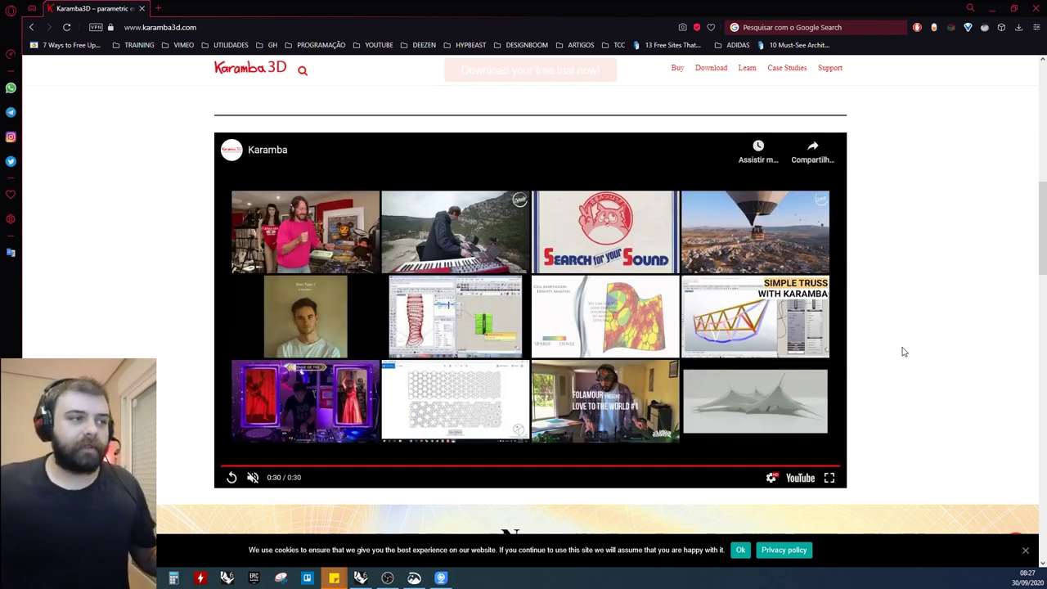
# Replay the Karamba3D introduction video on the home page, pausing and resuming it to watch the structural analysis examples
pyautogui.scroll(-5, 900, 327)
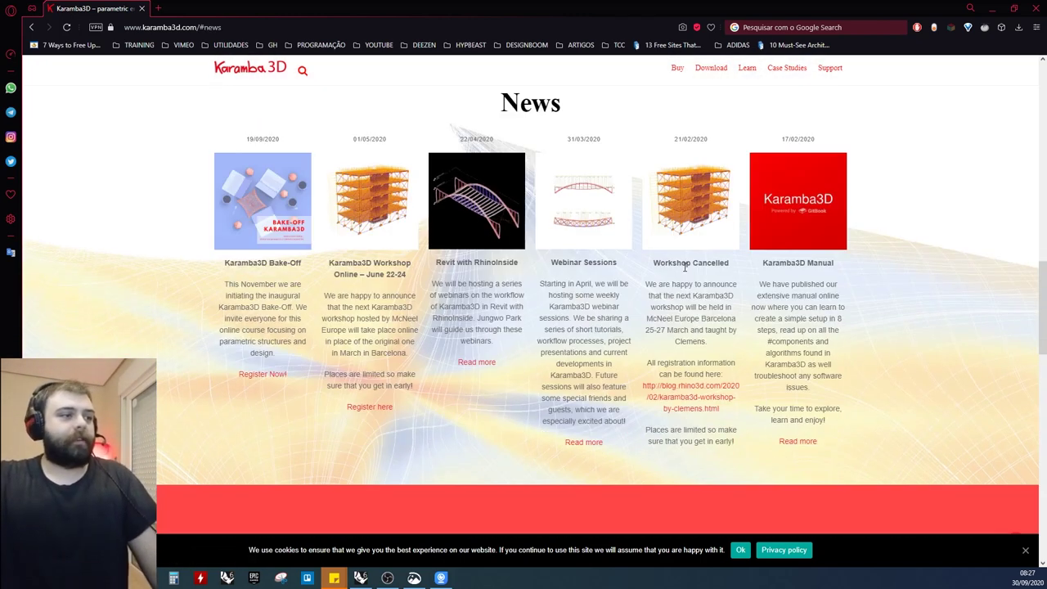
pyautogui.scroll(4, 916, 237)
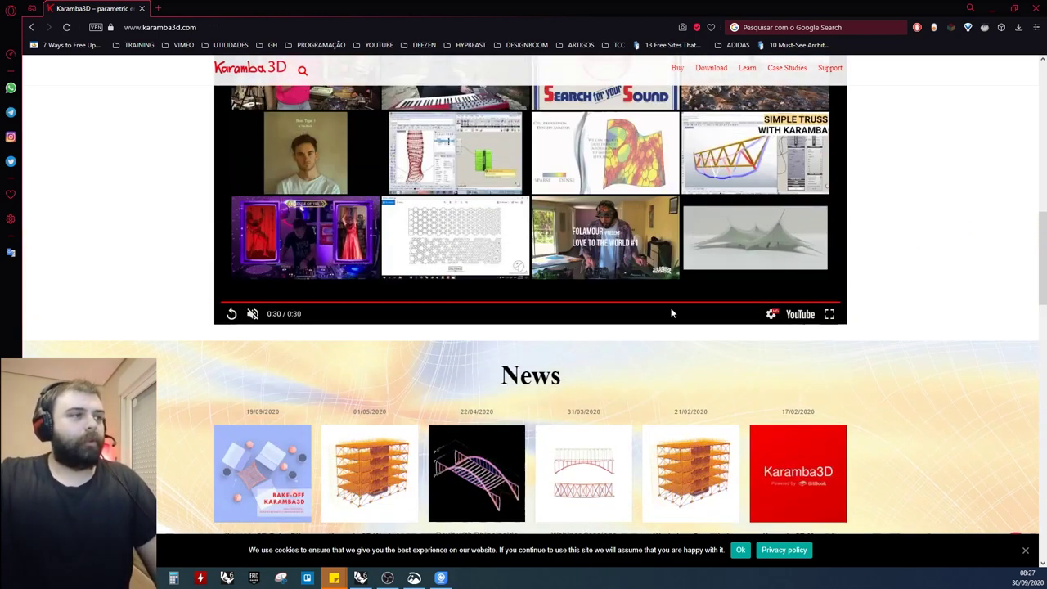
pyautogui.click(230, 315)
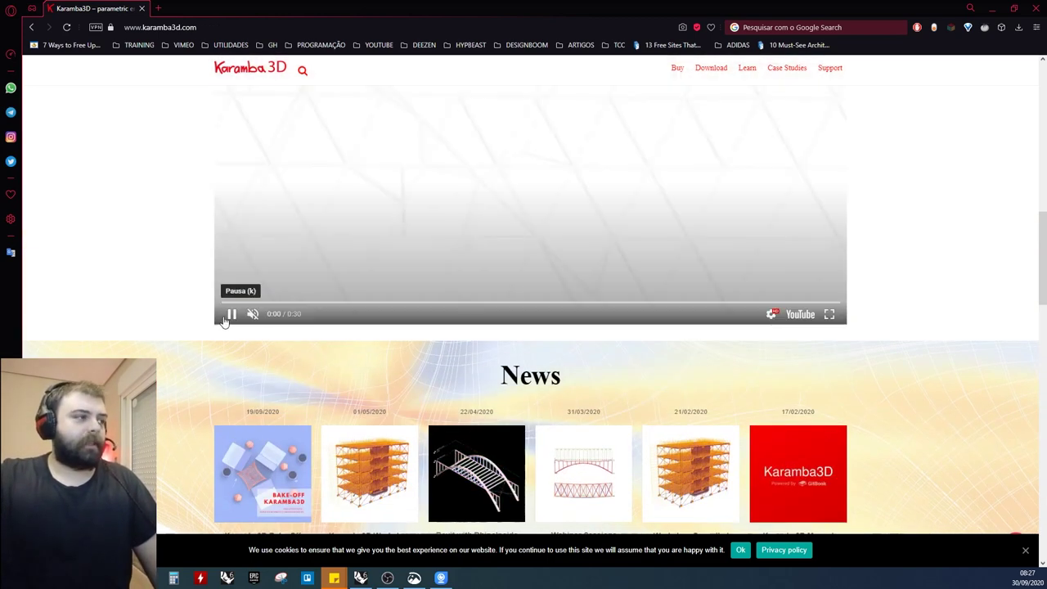
pyautogui.click(231, 314)
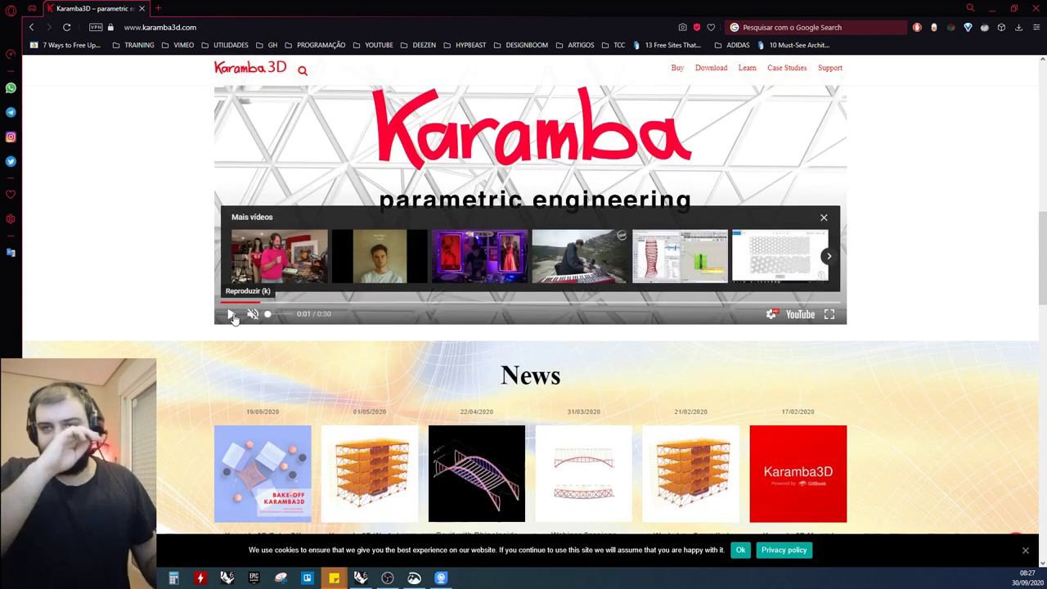
pyautogui.click(233, 316)
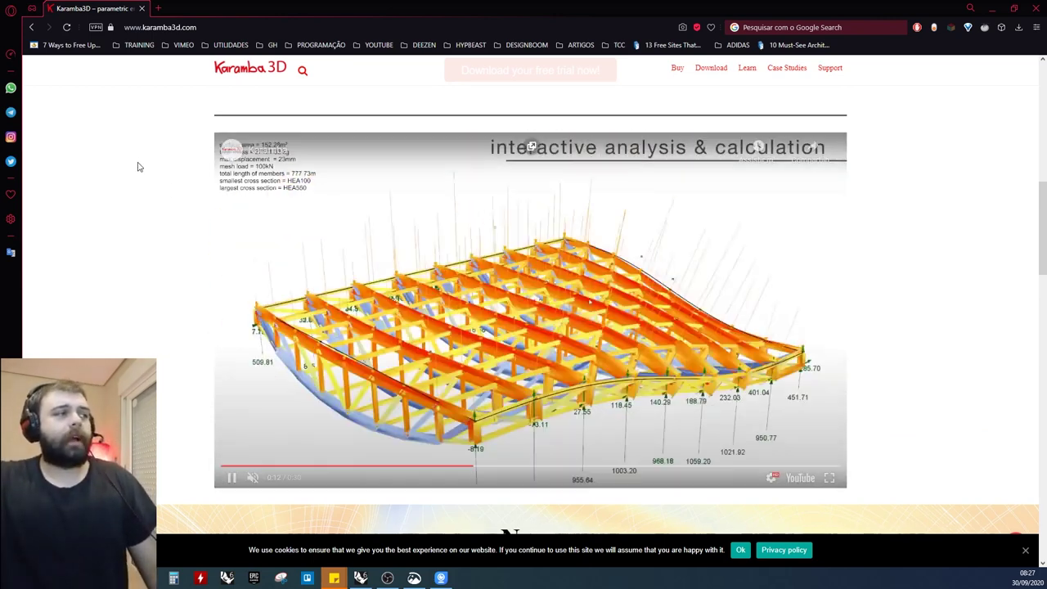
pyautogui.click(231, 465)
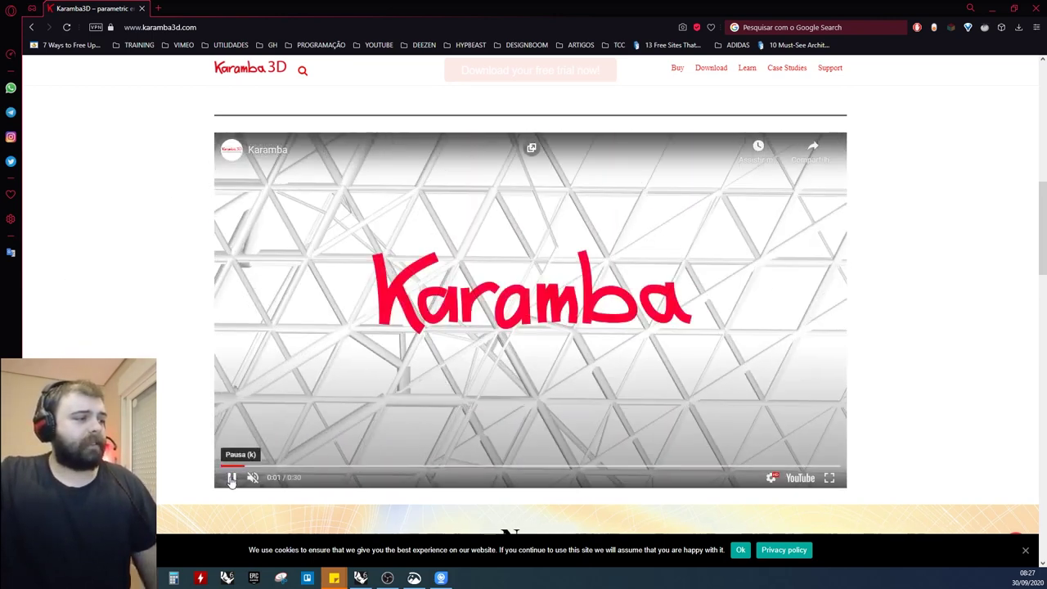
pyautogui.click(231, 478)
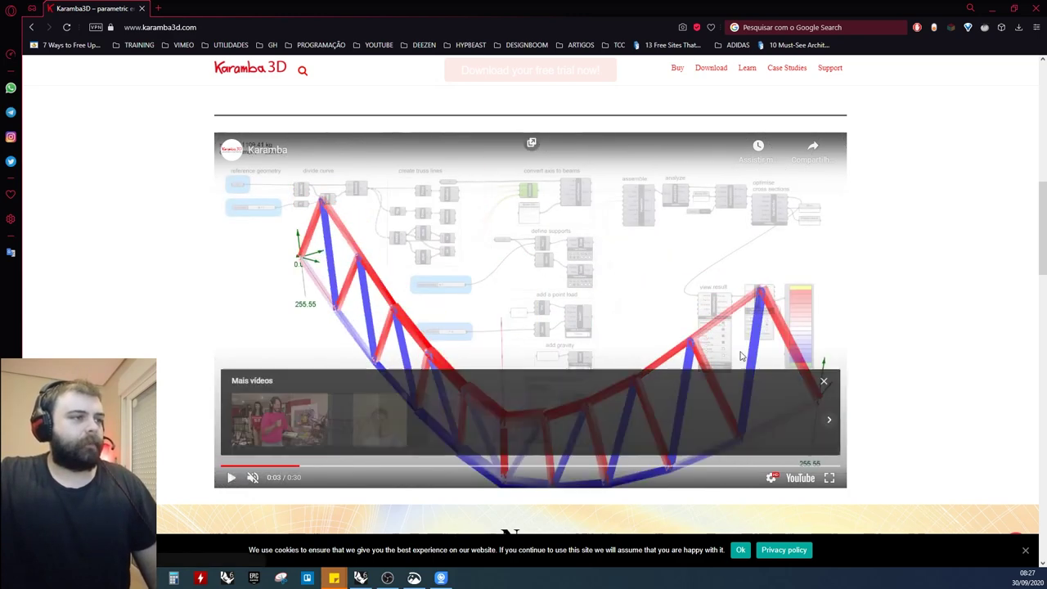
pyautogui.click(232, 478)
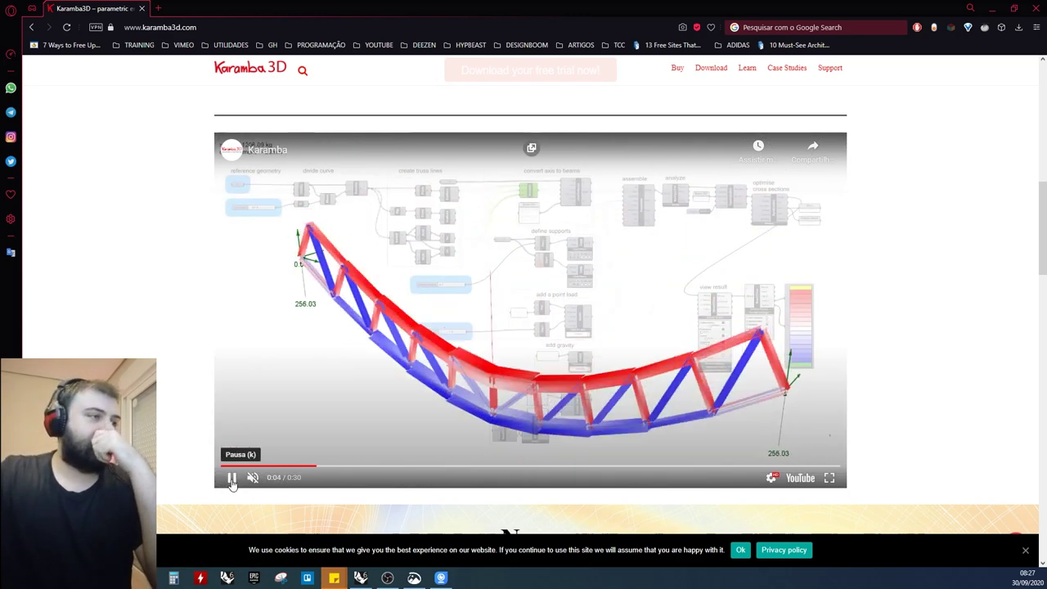
# Browse the home page's News and Case Studies sections and return to its header
pyautogui.scroll(-5, 681, 219)
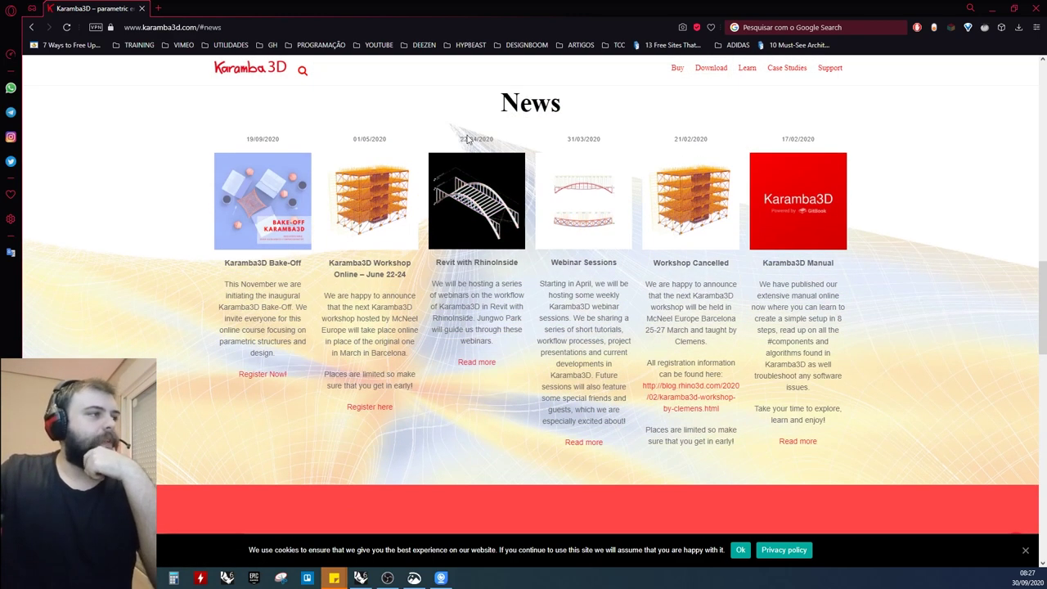
pyautogui.scroll(-10, 680, 219)
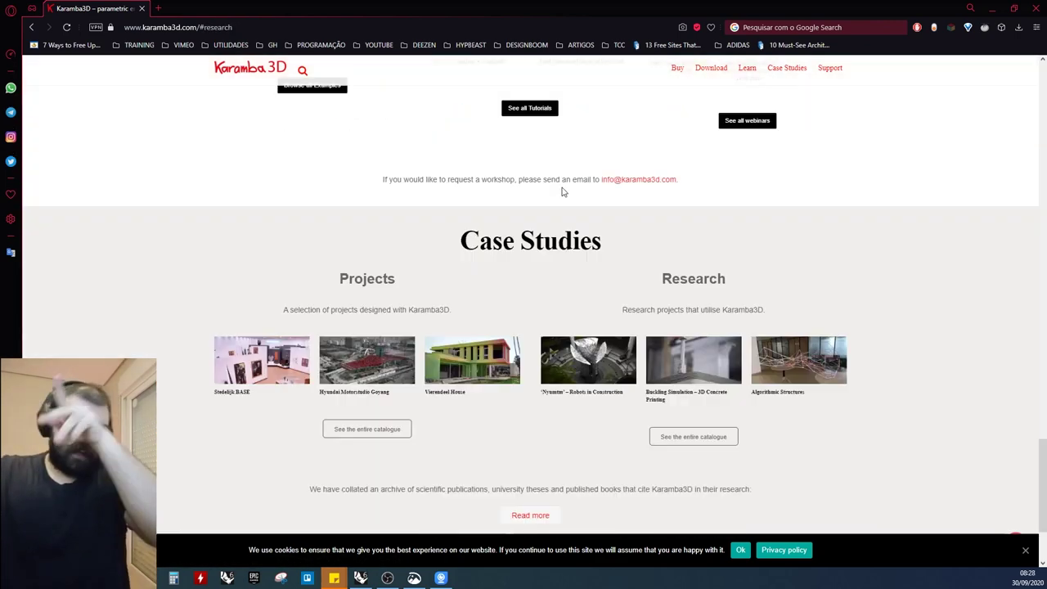
pyautogui.scroll(15, 622, 171)
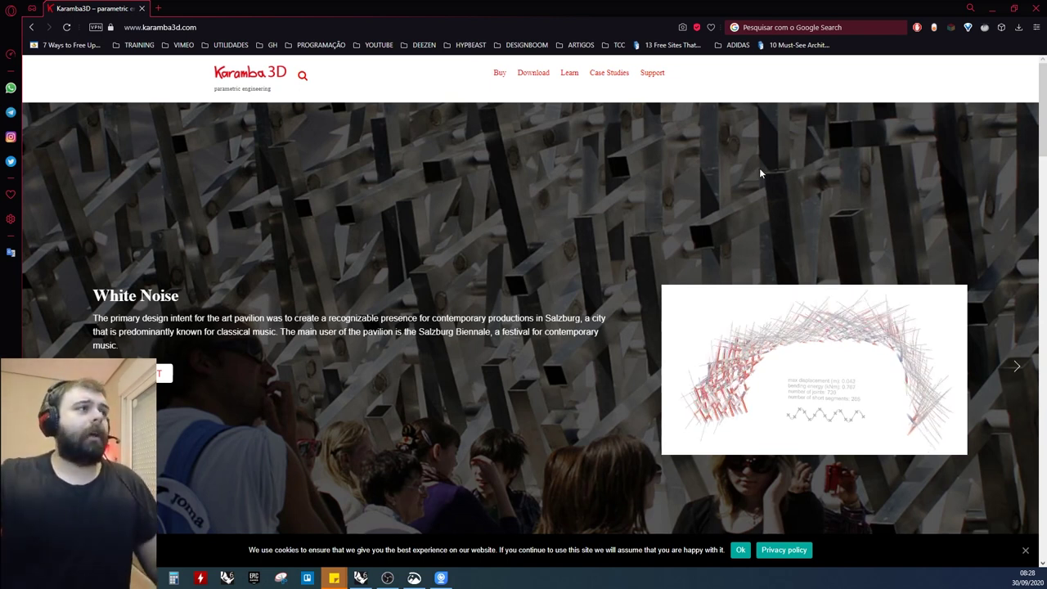
# Switch from the browser to Rhino with Grasshopper, widen the modelling area and get a close view of the walled building
pyautogui.click(993, 9)
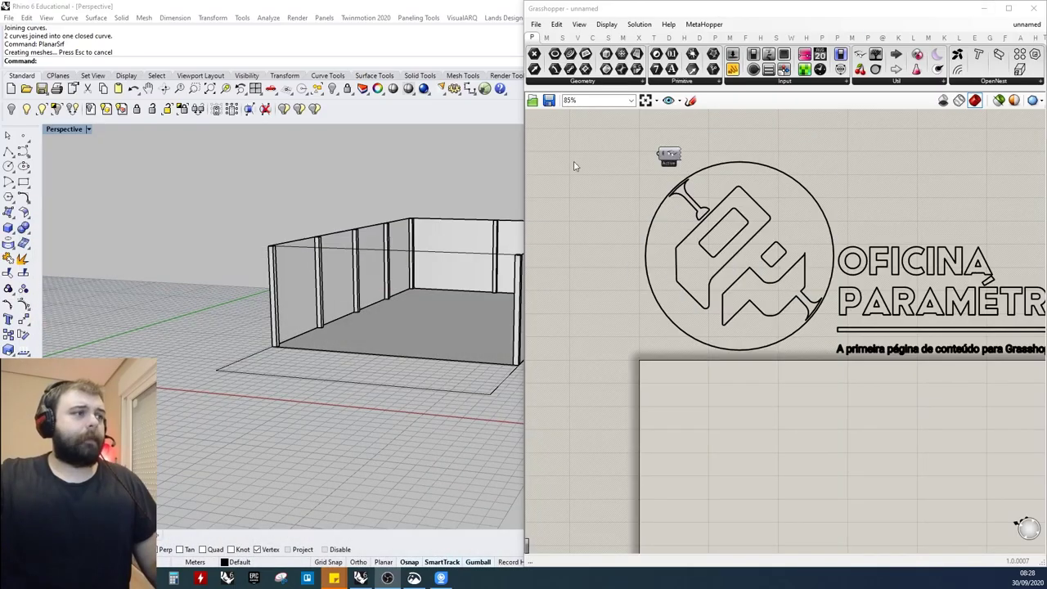
pyautogui.scroll(-6, 198, 266)
pyautogui.moveTo(198, 266); pyautogui.dragTo(237, 314, button='right')
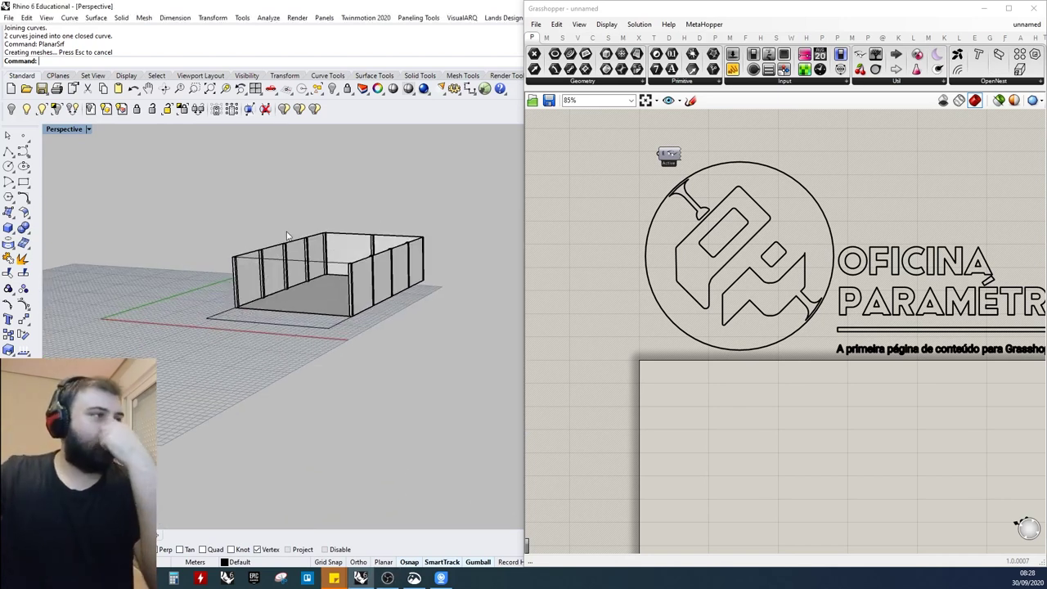
pyautogui.moveTo(283, 233); pyautogui.dragTo(311, 233, button='right')
pyautogui.moveTo(523, 226); pyautogui.dragTo(657, 231)
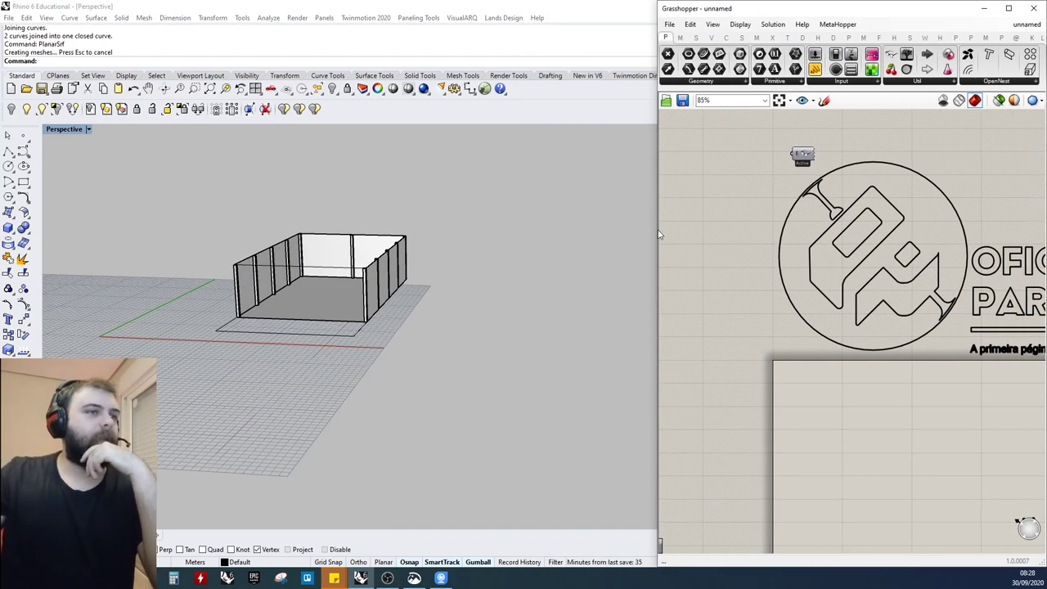
pyautogui.scroll(-4, 556, 245)
pyautogui.moveTo(556, 245); pyautogui.dragTo(175, 262, button='right')
pyautogui.scroll(8, 428, 237)
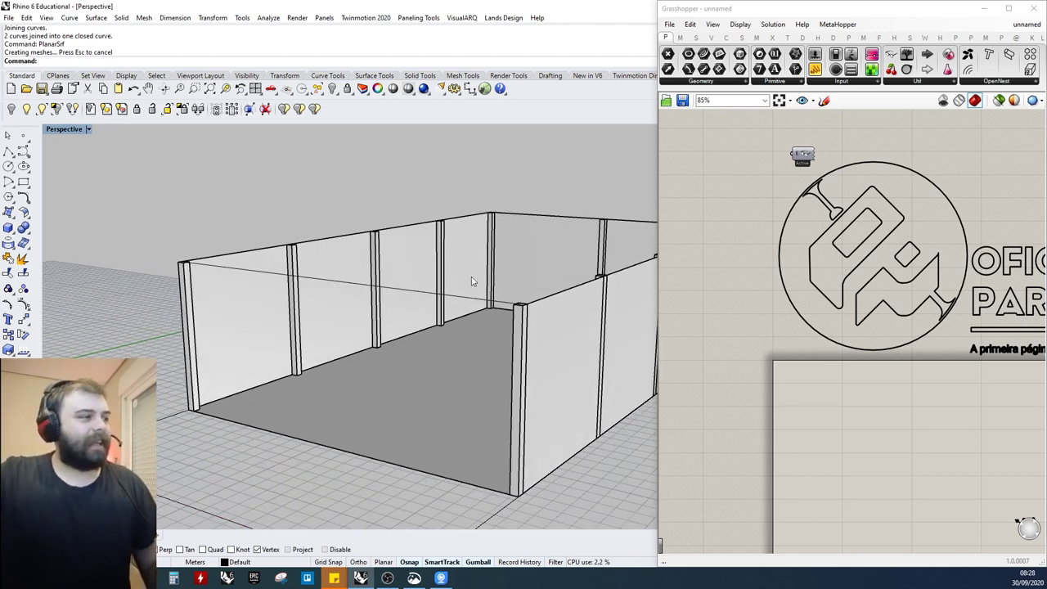
pyautogui.click(8, 152)
pyautogui.moveTo(114, 184); pyautogui.dragTo(257, 246, button='right')
pyautogui.scroll(8, 238, 381)
pyautogui.click(179, 352)
pyautogui.scroll(-5, 133, 303)
pyautogui.scroll(6, 491, 327)
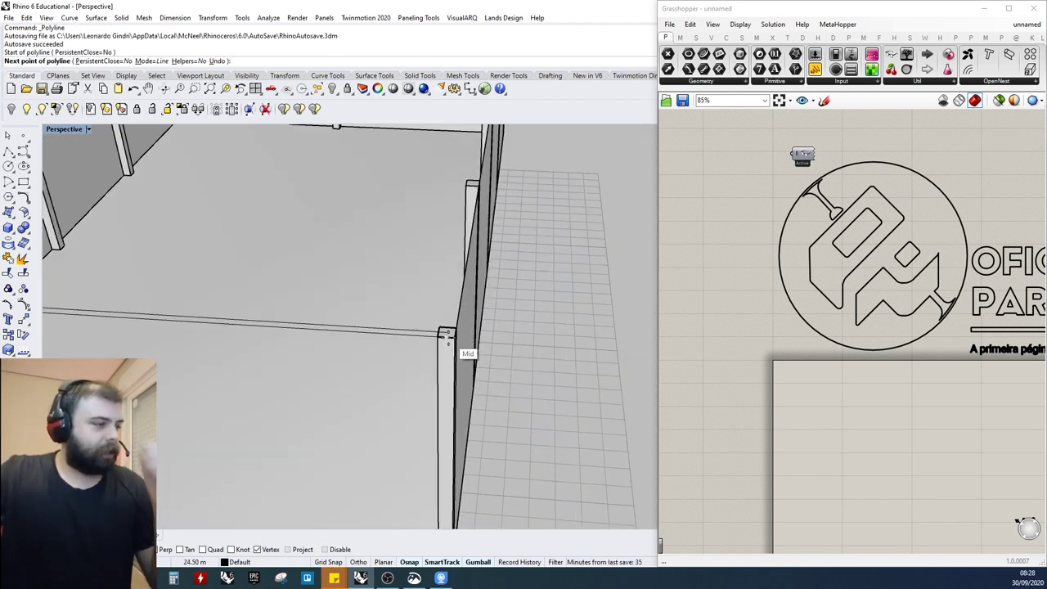
pyautogui.scroll(-8, 480, 335)
pyautogui.moveTo(526, 353); pyautogui.dragTo(496, 322, button='right')
pyautogui.press('Escape')
# Widen the Grasshopper window and examine the building's columns, walls and the line spanning the tops of its two front columns
pyautogui.moveTo(393, 208)
pyautogui.mouseDown(button='right')
pyautogui.moveTo(437, 182)
pyautogui.moveTo(400, 204)
pyautogui.mouseUp(button='right')
pyautogui.moveTo(484, 260); pyautogui.dragTo(258, 247, button='right')
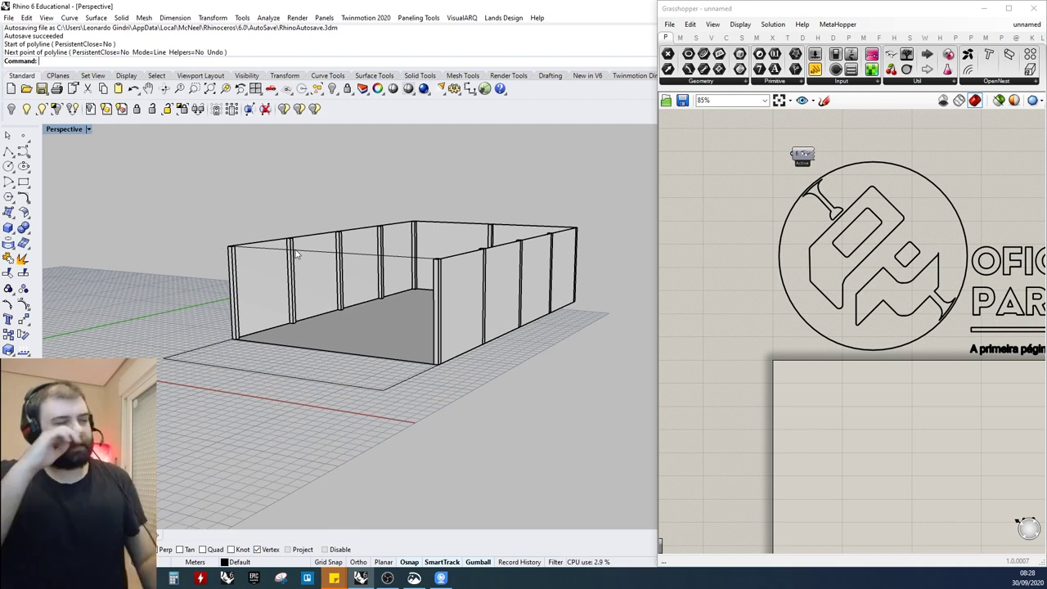
pyautogui.moveTo(342, 237); pyautogui.dragTo(444, 245, button='right')
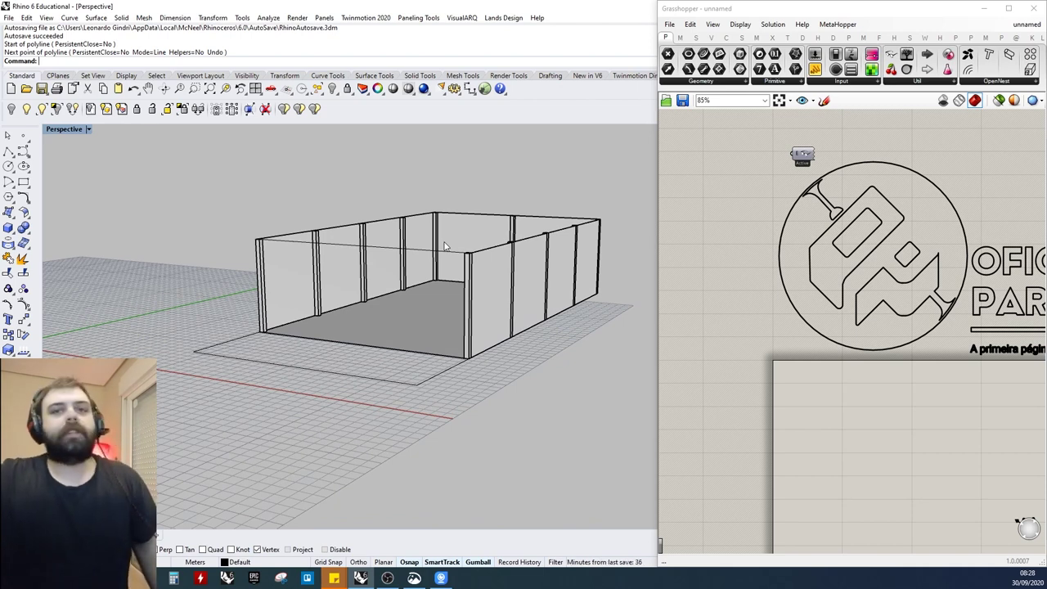
pyautogui.moveTo(444, 245)
pyautogui.mouseDown(button='right')
pyautogui.moveTo(458, 240)
pyautogui.moveTo(409, 238)
pyautogui.moveTo(400, 219)
pyautogui.moveTo(436, 248)
pyautogui.mouseUp(button='right')
pyautogui.moveTo(509, 252); pyautogui.dragTo(526, 250, button='right')
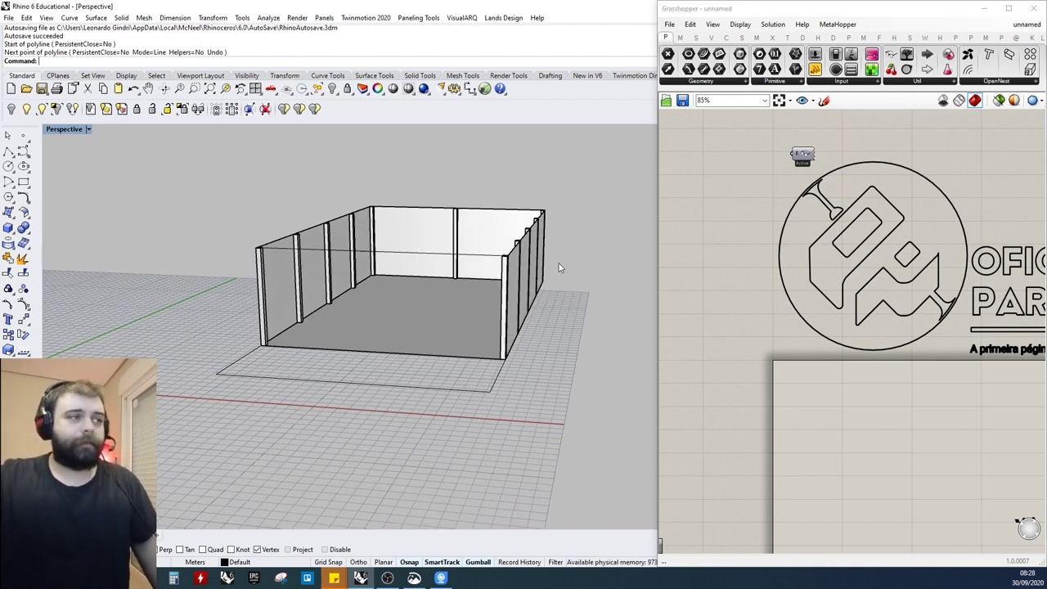
pyautogui.moveTo(654, 252); pyautogui.dragTo(598, 253)
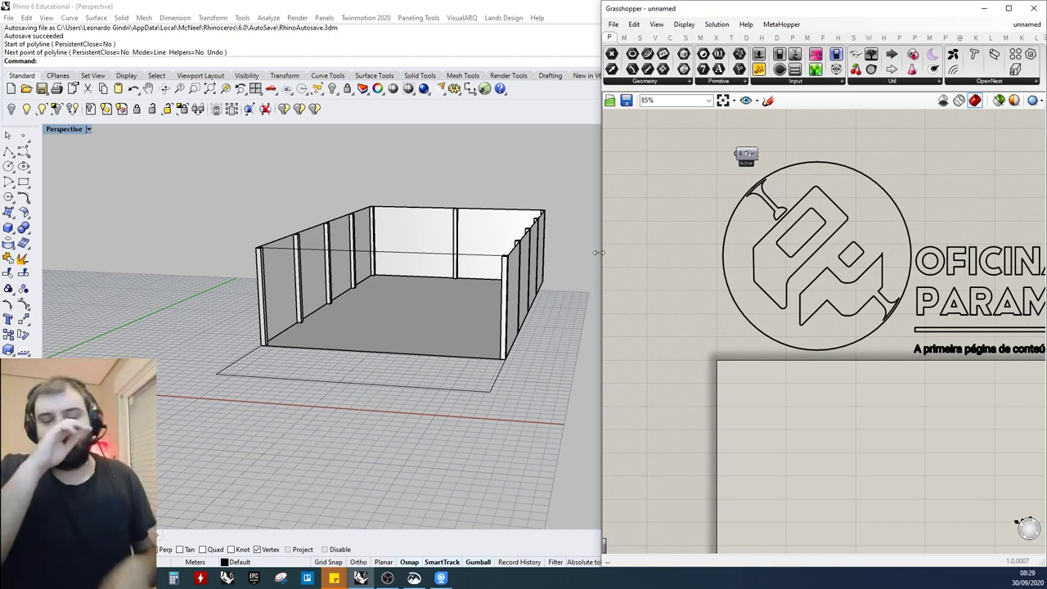
pyautogui.scroll(-3, 357, 392)
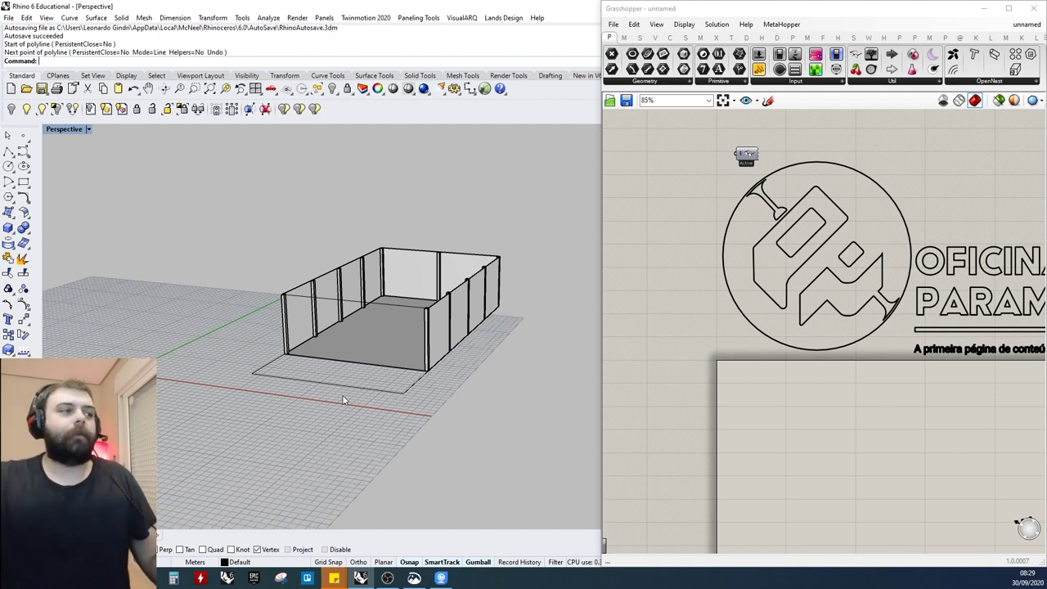
pyautogui.moveTo(414, 319); pyautogui.dragTo(455, 308, button='right')
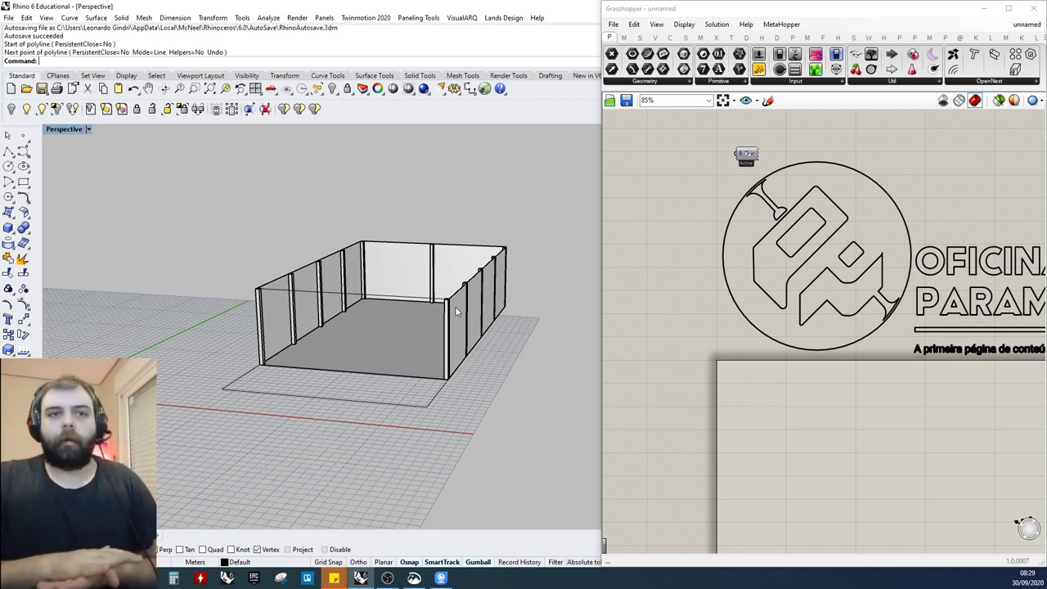
pyautogui.moveTo(420, 276); pyautogui.dragTo(311, 294, button='right')
pyautogui.scroll(4, 368, 310)
pyautogui.moveTo(175, 237); pyautogui.dragTo(211, 246, button='right')
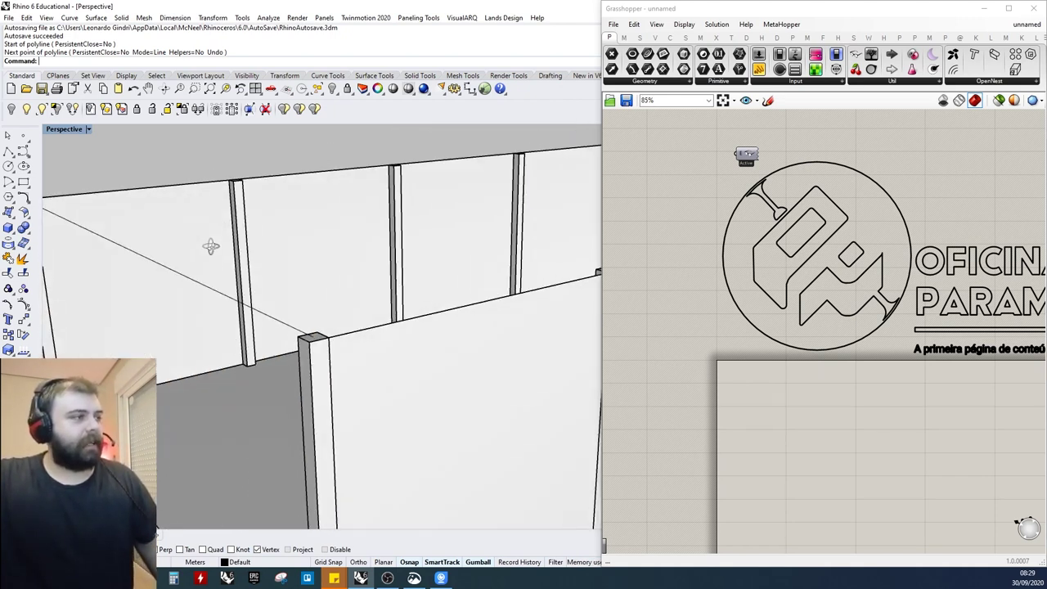
pyautogui.scroll(-5, 211, 246)
# Add a Curve parameter to the Grasshopper canvas inside the empty frame below the logo
pyautogui.doubleClick(827, 433)
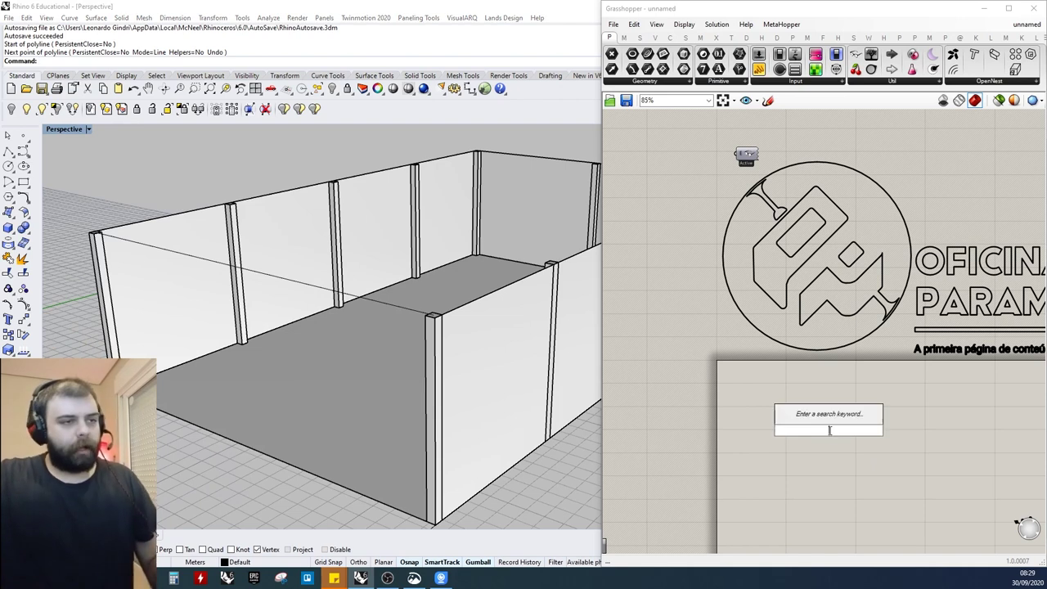
pyautogui.write('curve')
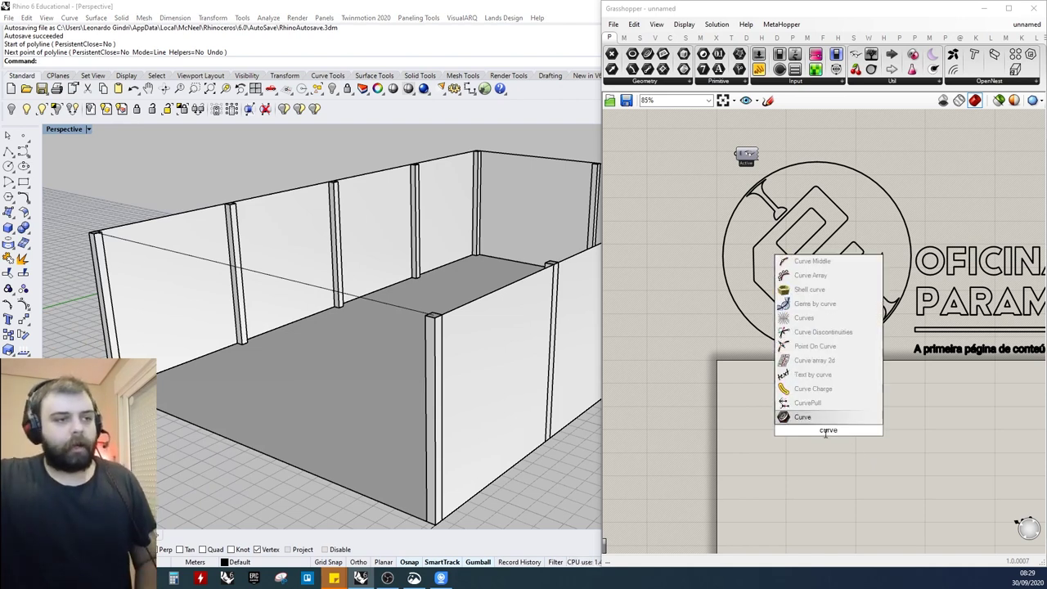
pyautogui.click(818, 419)
# Set the Curve parameter to one curve, referencing the line that spans the tops of the two front columns
pyautogui.scroll(-2, 463, 236)
pyautogui.moveTo(386, 269); pyautogui.dragTo(470, 243, button='right')
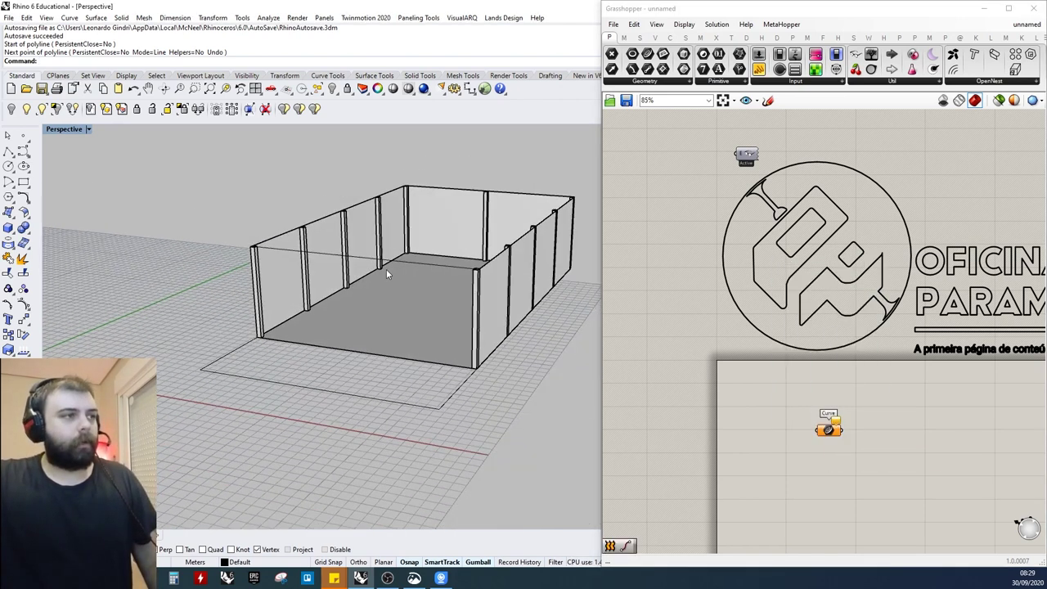
pyautogui.scroll(-2, 389, 260)
pyautogui.scroll(-3, 689, 231)
pyautogui.scroll(2, 492, 197)
pyautogui.moveTo(492, 199); pyautogui.dragTo(461, 220, button='right')
pyautogui.moveTo(351, 245); pyautogui.dragTo(505, 286, button='right')
pyautogui.scroll(1, 472, 253)
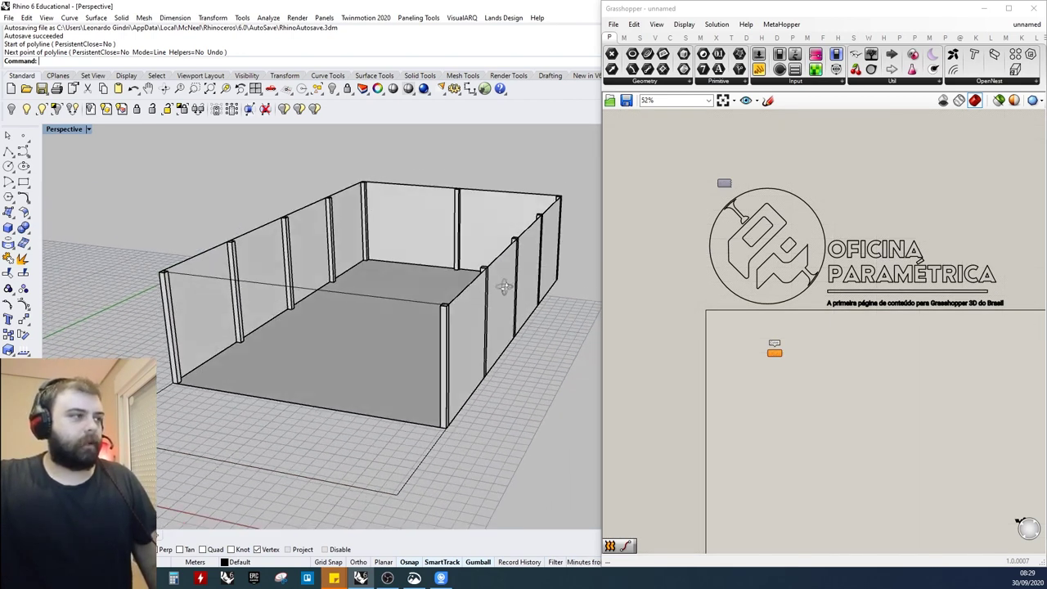
pyautogui.moveTo(401, 316); pyautogui.dragTo(466, 297, button='right')
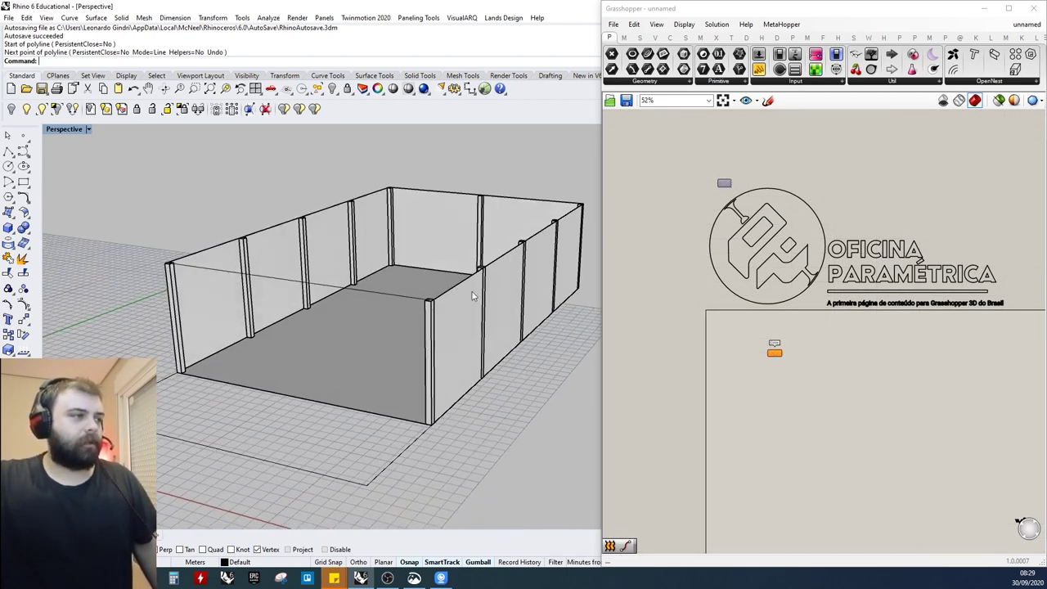
pyautogui.scroll(5, 745, 327)
pyautogui.rightClick(804, 386)
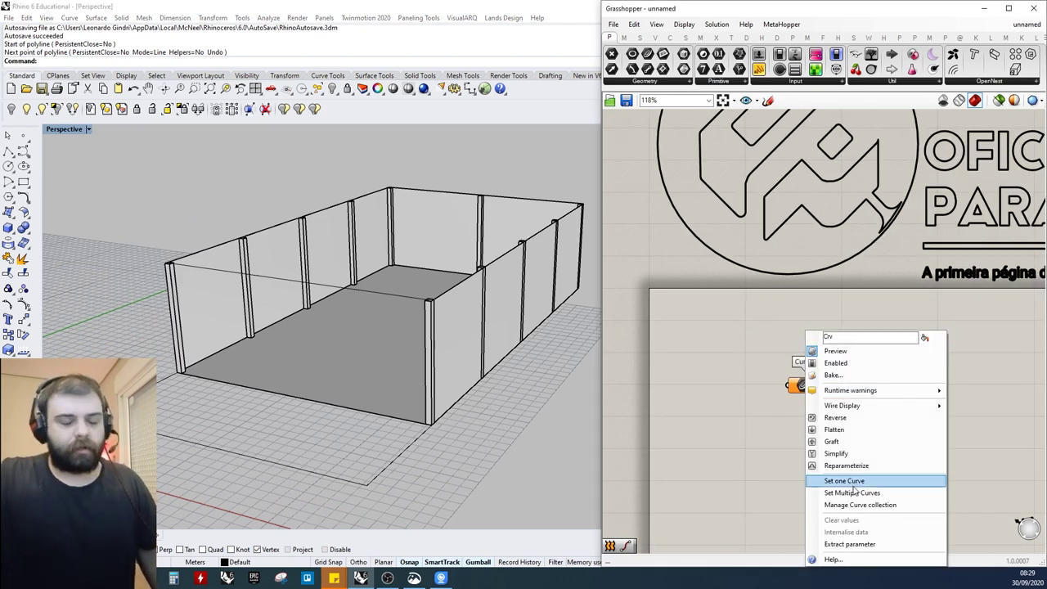
pyautogui.click(850, 483)
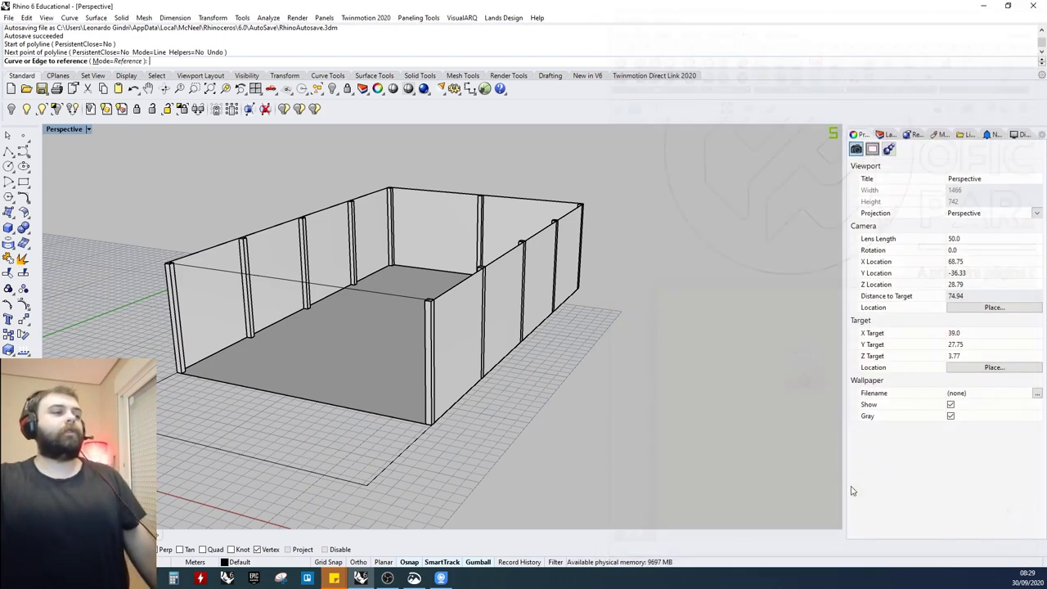
pyautogui.click(382, 295)
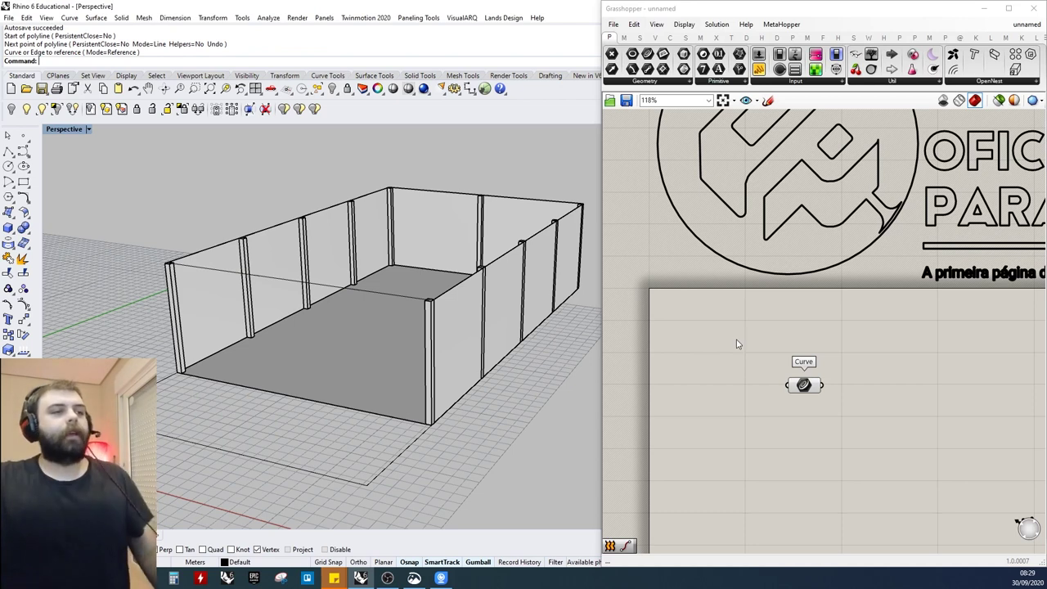
# Reposition the Curve parameter to make room beside it and inspect its referenced line in the model
pyautogui.moveTo(805, 385); pyautogui.dragTo(746, 378)
pyautogui.scroll(-2, 415, 322)
pyautogui.moveTo(415, 323); pyautogui.dragTo(357, 298, button='right')
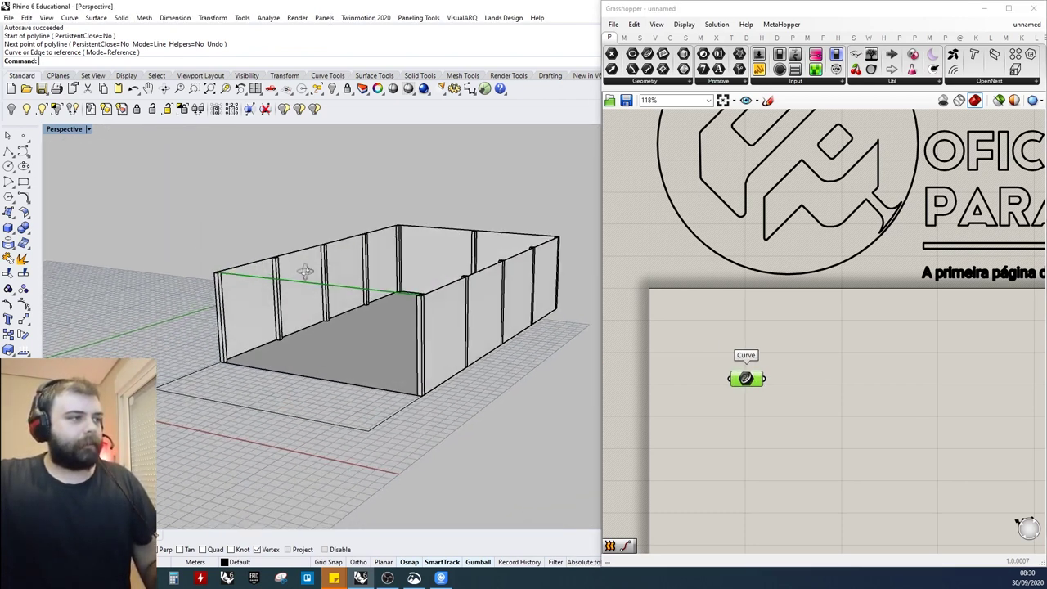
pyautogui.moveTo(305, 271); pyautogui.dragTo(506, 301, button='right')
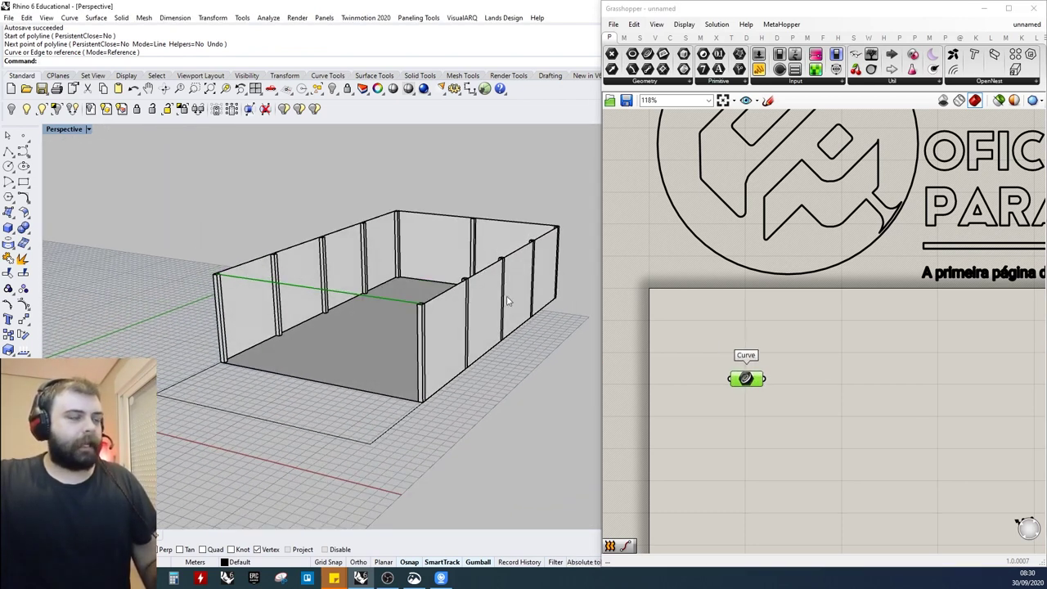
# Add a Move component and connect the Curve parameter to its geometry (G) input
pyautogui.doubleClick(837, 379)
pyautogui.write('move')
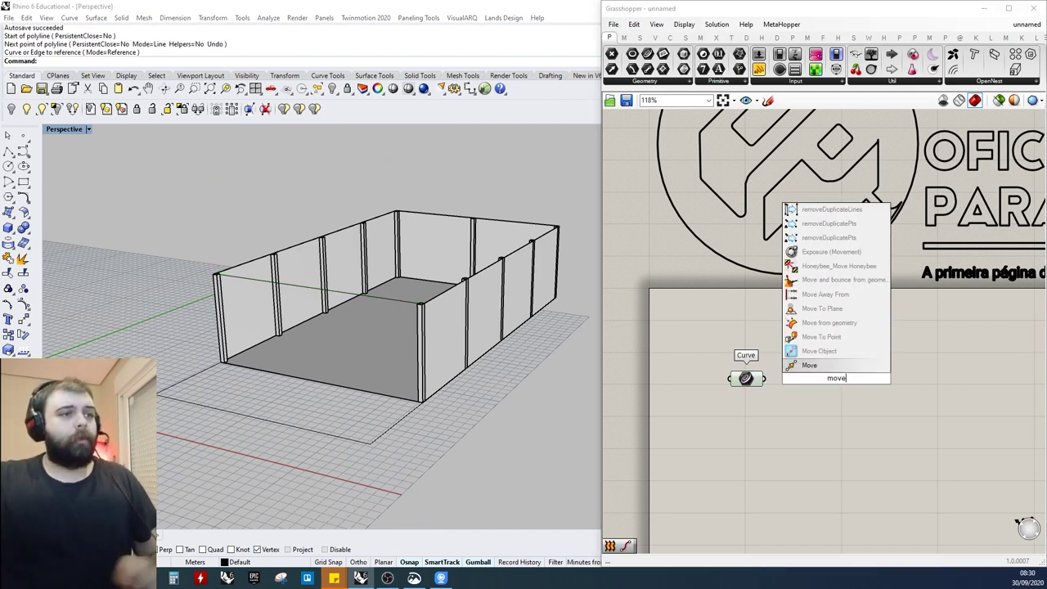
pyautogui.press('Return')
pyautogui.moveTo(765, 380); pyautogui.dragTo(938, 380)
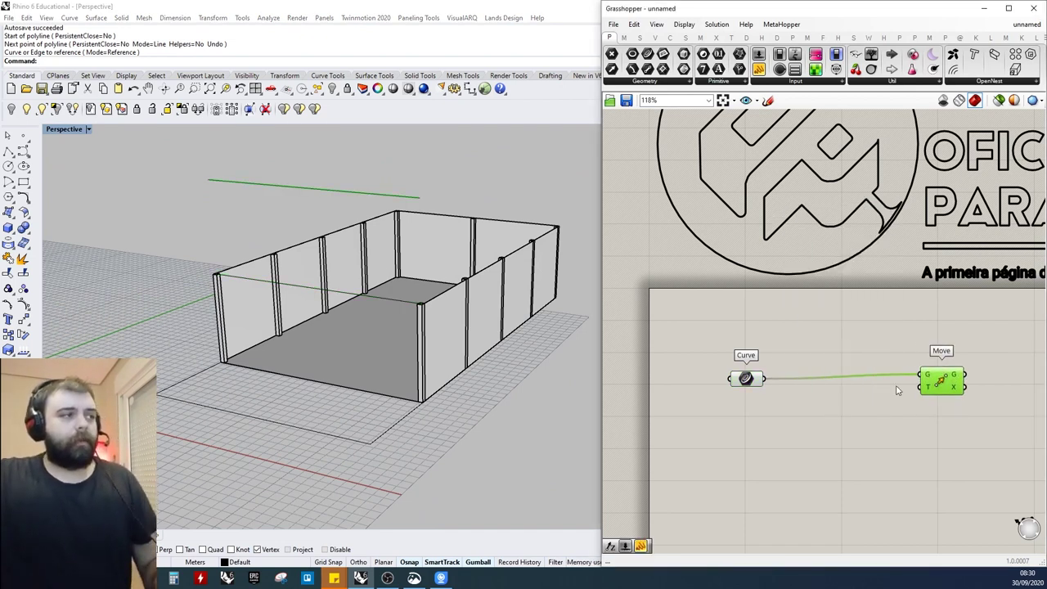
# Add a Unit Z vector component and connect its output to the Move component's T input
pyautogui.doubleClick(823, 395)
pyautogui.write('z')
pyautogui.click(821, 392)
pyautogui.moveTo(847, 401); pyautogui.dragTo(920, 386)
pyautogui.moveTo(938, 381); pyautogui.dragTo(944, 380)
pyautogui.moveTo(828, 407); pyautogui.dragTo(851, 408)
# Add a number slider ranging from 0.5 to 3.0 and connect it to the Unit Z component's factor (F) input
pyautogui.click(760, 423)
pyautogui.doubleClick(760, 425)
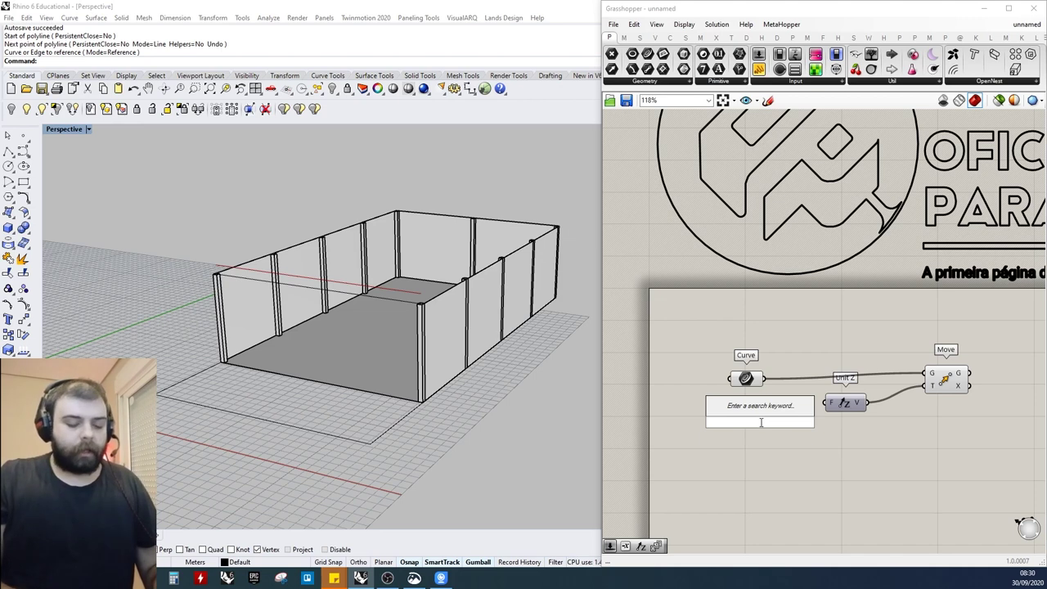
pyautogui.write('3')
pyautogui.write('<3')
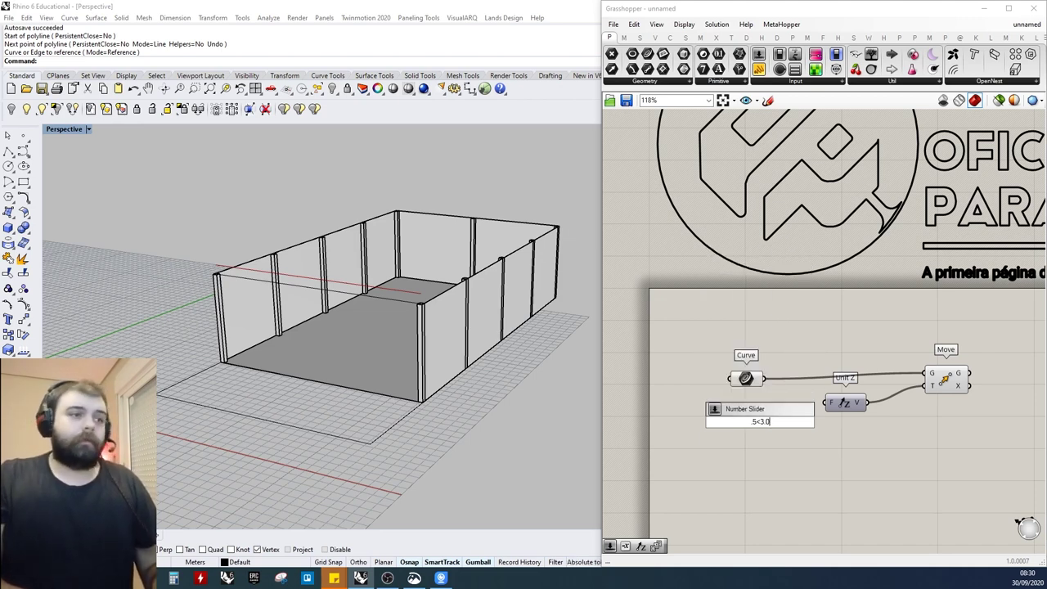
pyautogui.write('.0')
pyautogui.press('Return')
pyautogui.moveTo(790, 422); pyautogui.dragTo(825, 403)
pyautogui.moveTo(330, 282); pyautogui.dragTo(391, 268, button='right')
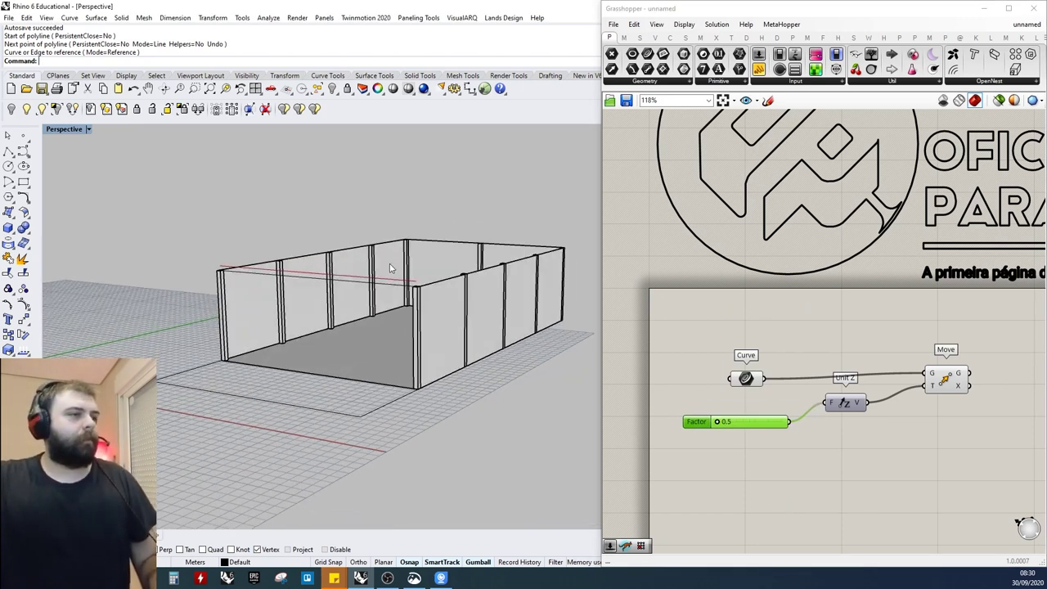
# Rearrange the definition so the Curve parameter sits above the Factor slider and Unit Z, with Move following them
pyautogui.scroll(-5, 720, 365)
pyautogui.scroll(3, 839, 403)
pyautogui.moveTo(869, 433); pyautogui.dragTo(684, 334)
pyautogui.moveTo(812, 351); pyautogui.dragTo(820, 407)
pyautogui.click(692, 424)
pyautogui.moveTo(684, 435); pyautogui.dragTo(698, 424)
pyautogui.click(783, 375)
# Set the Factor slider to 1.3 to raise the moved line above the column tops
pyautogui.scroll(2, 867, 375)
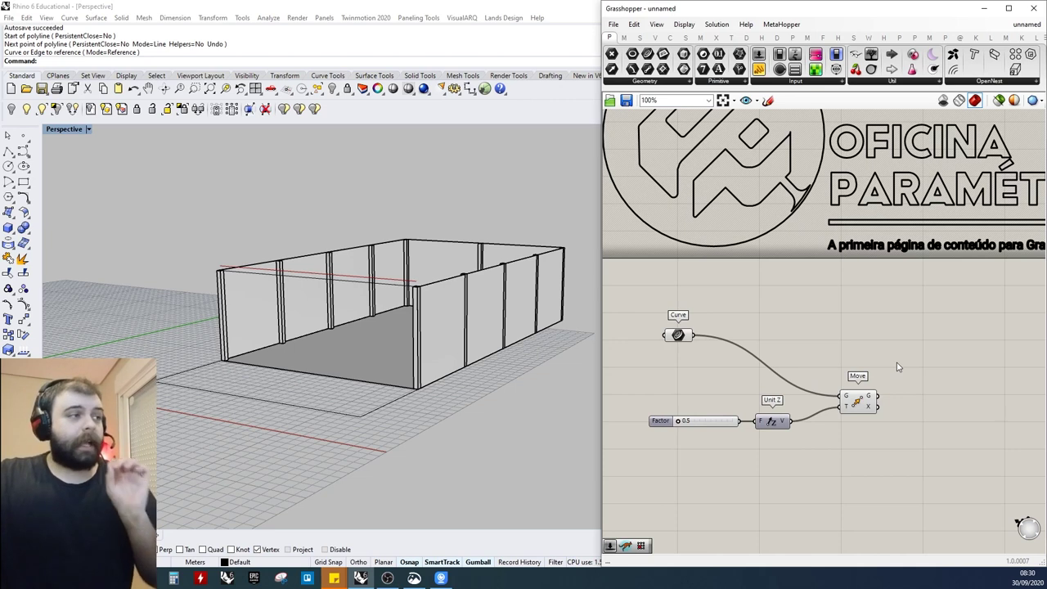
pyautogui.moveTo(679, 423); pyautogui.dragTo(697, 424)
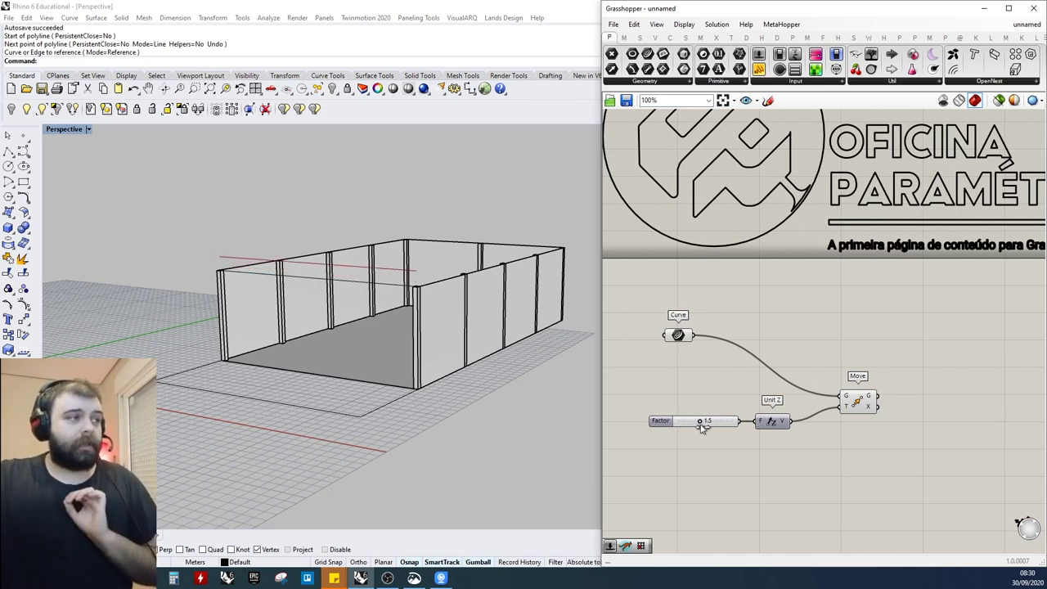
pyautogui.moveTo(290, 332); pyautogui.dragTo(344, 341, button='right')
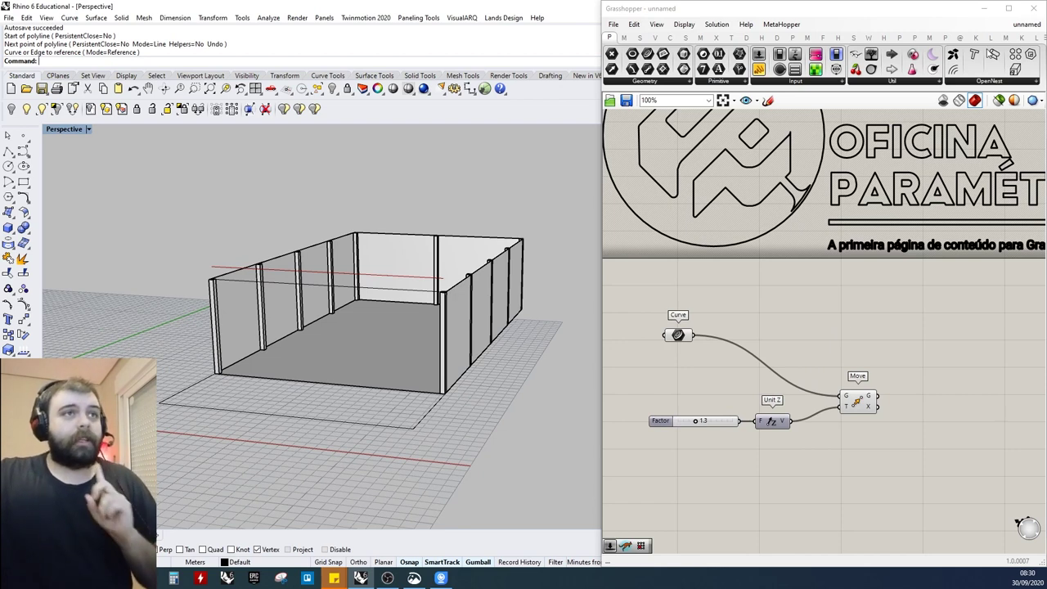
# Add the LunchBox 2D Truss structure component and place it above and beyond the Move component
pyautogui.click(1036, 38)
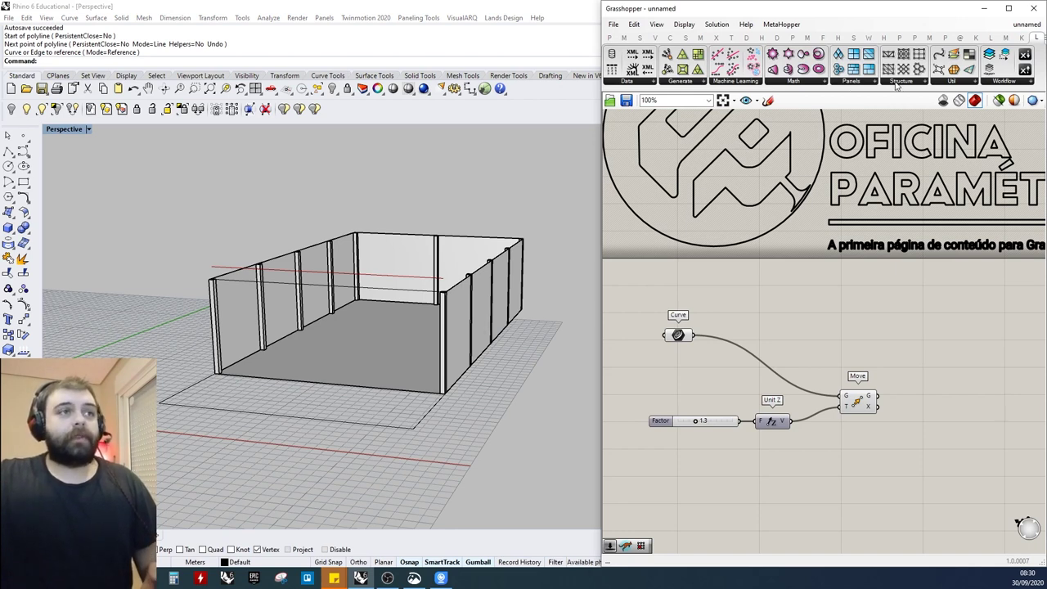
pyautogui.click(897, 83)
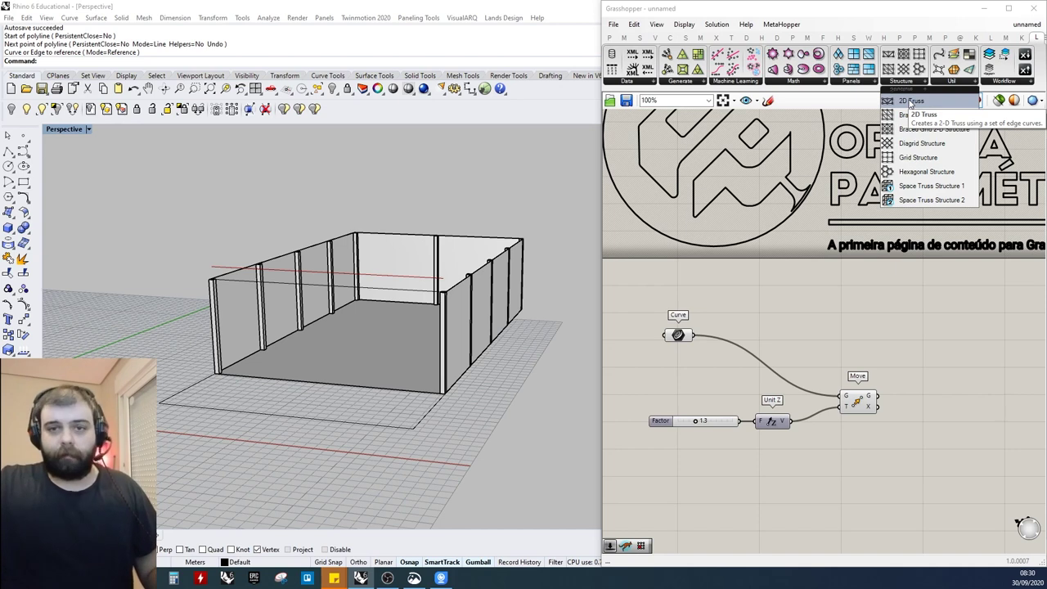
pyautogui.click(910, 103)
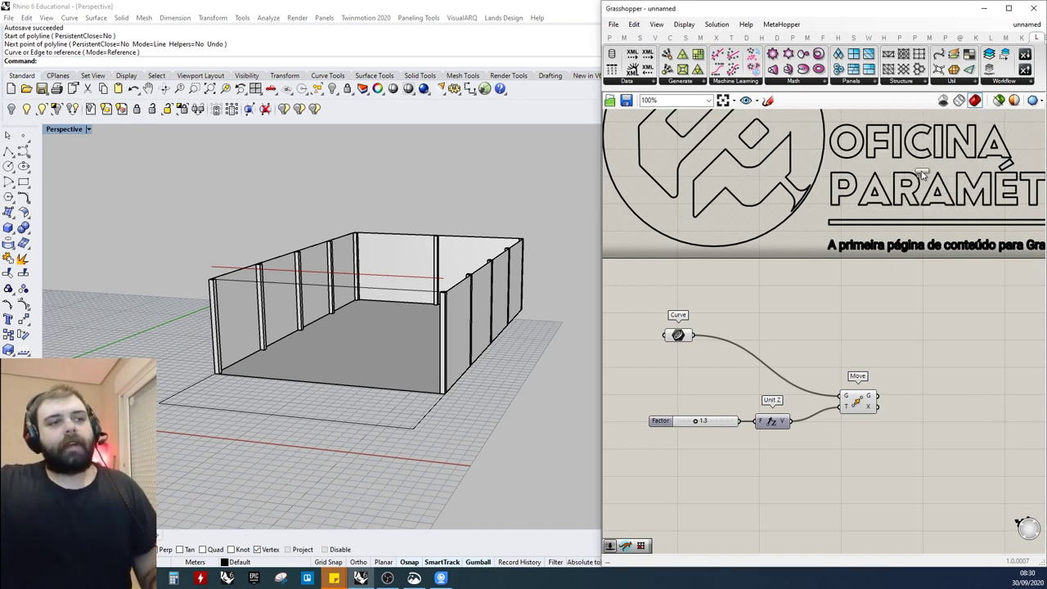
pyautogui.click(912, 324)
pyautogui.scroll(-3, 853, 308)
pyautogui.scroll(3, 856, 326)
pyautogui.click(904, 312)
pyautogui.moveTo(904, 310); pyautogui.dragTo(924, 328)
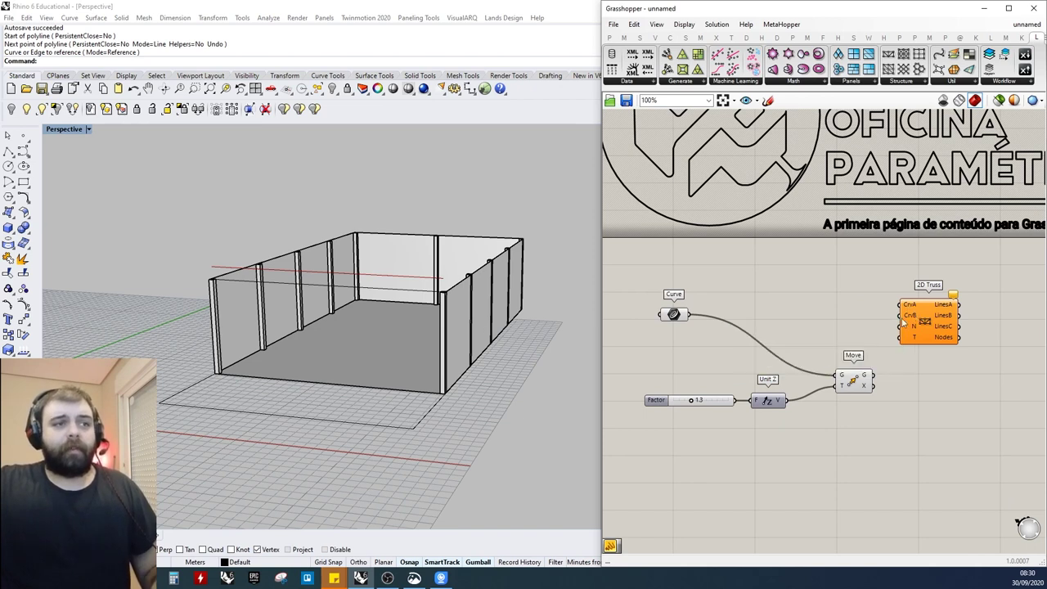
# Connect the Curve parameter to the 2D Truss CrvA input and the Move geometry output to CrvB
pyautogui.click(678, 319)
pyautogui.moveTo(691, 317); pyautogui.dragTo(902, 304)
pyautogui.click(855, 380)
pyautogui.moveTo(872, 376); pyautogui.dragTo(902, 314)
# Examine the truss generated between the two chord lines across the building's front columns
pyautogui.scroll(7, 348, 286)
pyautogui.moveTo(347, 286); pyautogui.dragTo(385, 271, button='right')
pyautogui.scroll(-5, 374, 271)
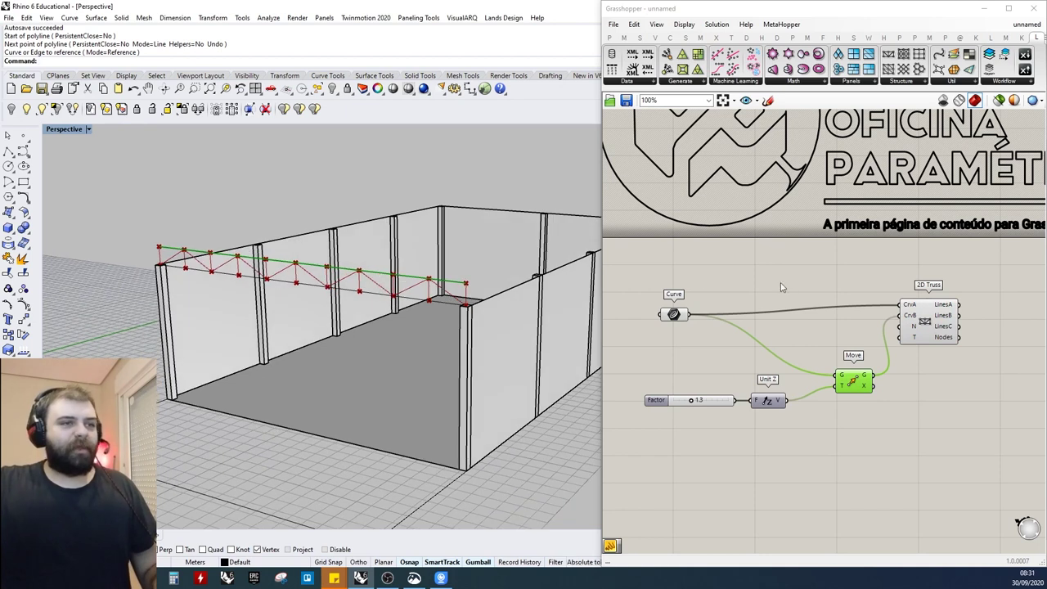
pyautogui.scroll(-3, 702, 282)
pyautogui.scroll(1, 858, 320)
pyautogui.moveTo(804, 306); pyautogui.dragTo(853, 315)
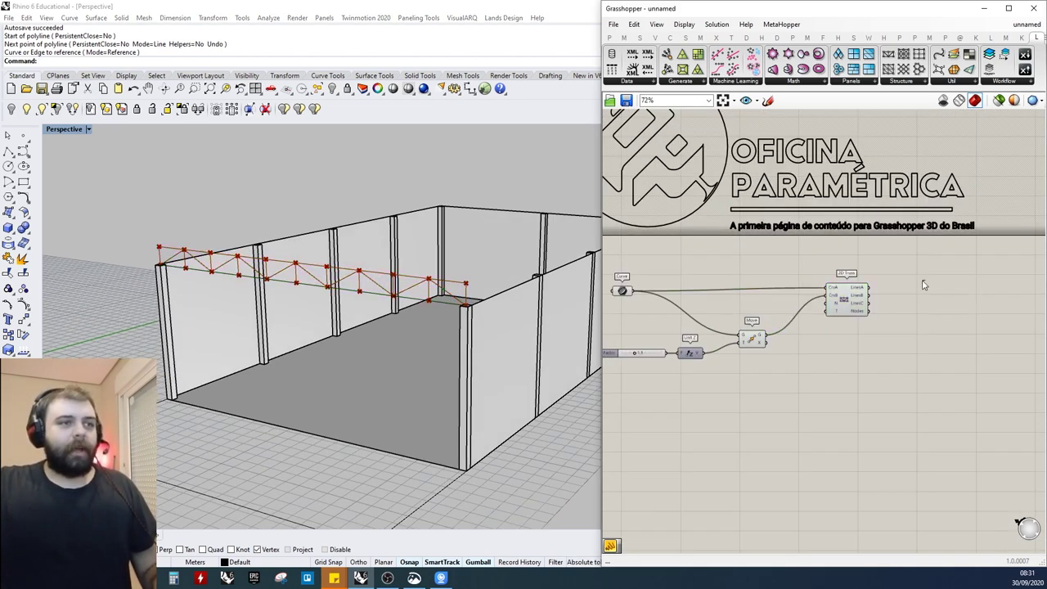
pyautogui.scroll(4, 853, 315)
pyautogui.moveTo(358, 319); pyautogui.dragTo(406, 305, button='right')
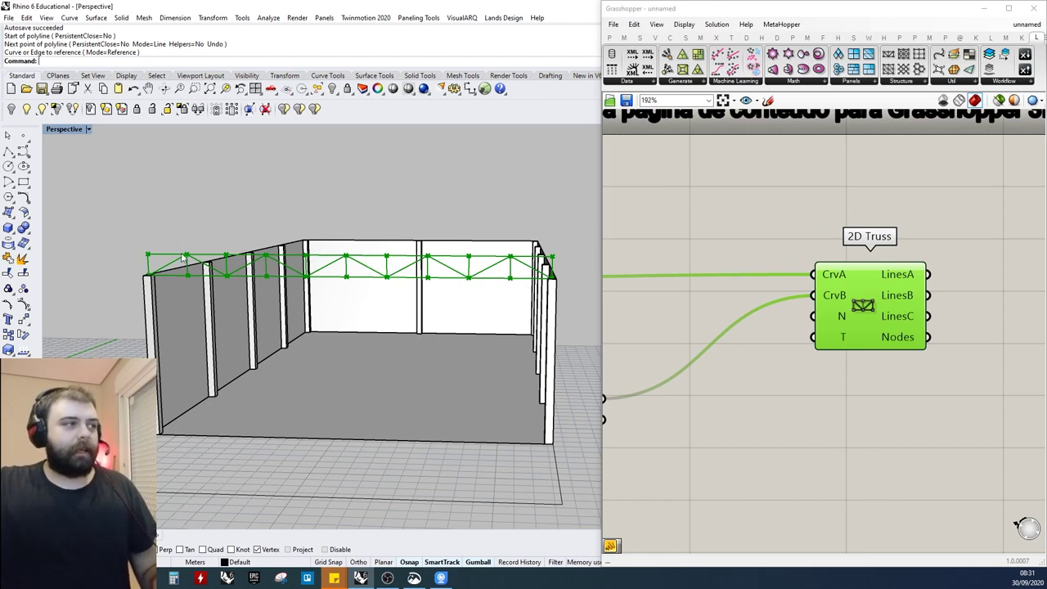
pyautogui.moveTo(190, 262); pyautogui.dragTo(217, 257, button='right')
# Add an integer number slider ranging from 1 to 20 and connect it to the 2D Truss N input
pyautogui.scroll(-3, 863, 309)
pyautogui.doubleClick(782, 357)
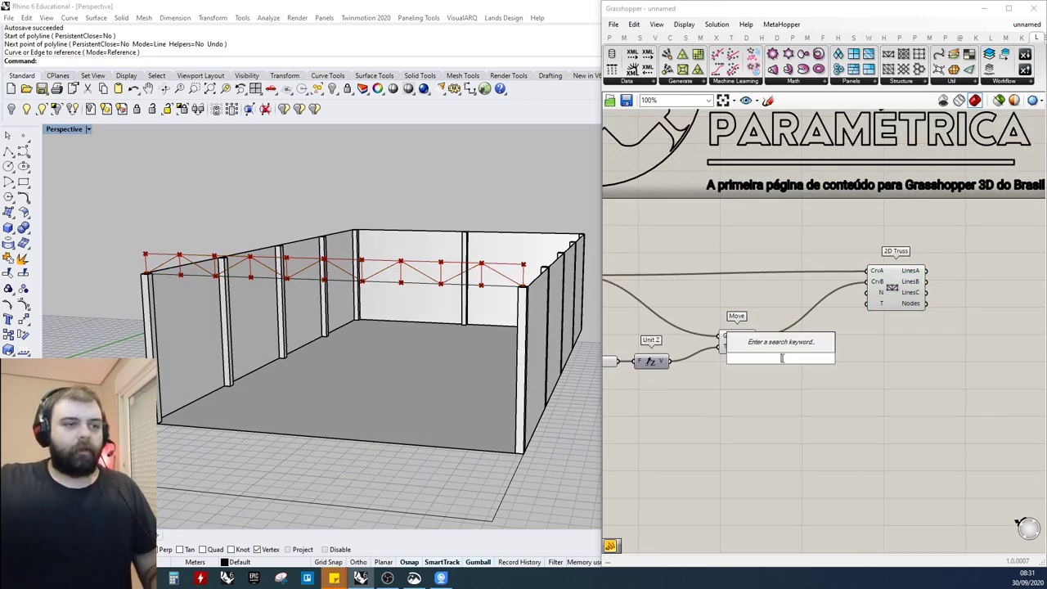
pyautogui.write('1<')
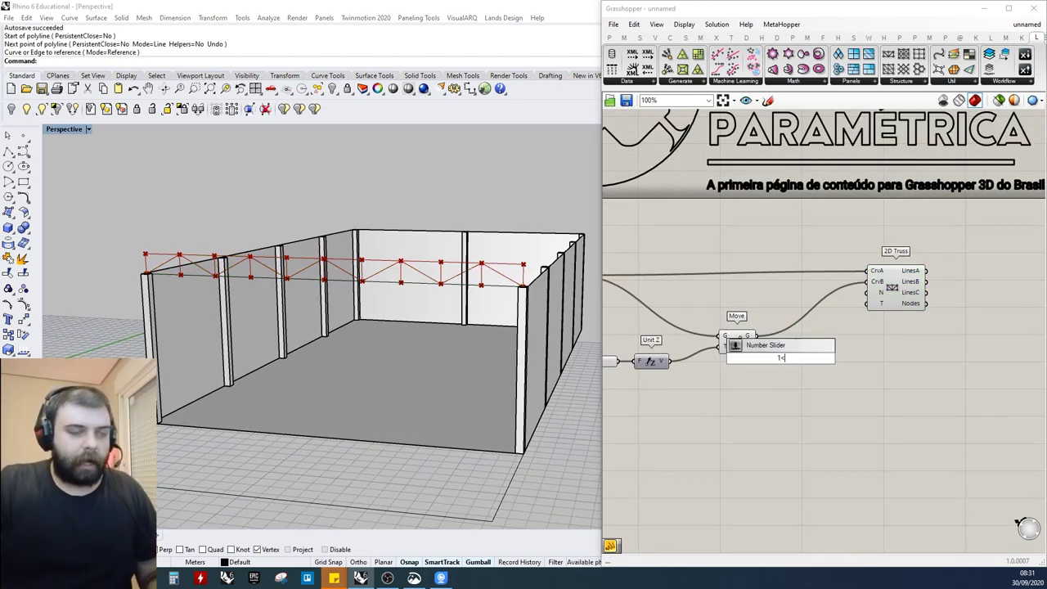
pyautogui.write('20')
pyautogui.press('Return')
pyautogui.moveTo(740, 346); pyautogui.dragTo(752, 320)
pyautogui.moveTo(912, 295); pyautogui.dragTo(910, 303)
pyautogui.scroll(3, 847, 319)
pyautogui.moveTo(799, 382); pyautogui.dragTo(876, 289)
pyautogui.click(917, 283)
# Set the Divisions slider to 20 and check the denser truss in the model
pyautogui.moveTo(752, 375); pyautogui.dragTo(875, 377)
pyautogui.moveTo(392, 305)
pyautogui.mouseDown(button='right')
pyautogui.moveTo(418, 290)
pyautogui.moveTo(400, 295)
pyautogui.mouseUp(button='right')
pyautogui.click(781, 301)
# Add an integer slider ranging from 0 to 2 and connect it to the 2D Truss toggle (T) input
pyautogui.scroll(-1, 908, 310)
pyautogui.moveTo(907, 310); pyautogui.dragTo(838, 304, button='right')
pyautogui.moveTo(838, 304); pyautogui.dragTo(869, 315)
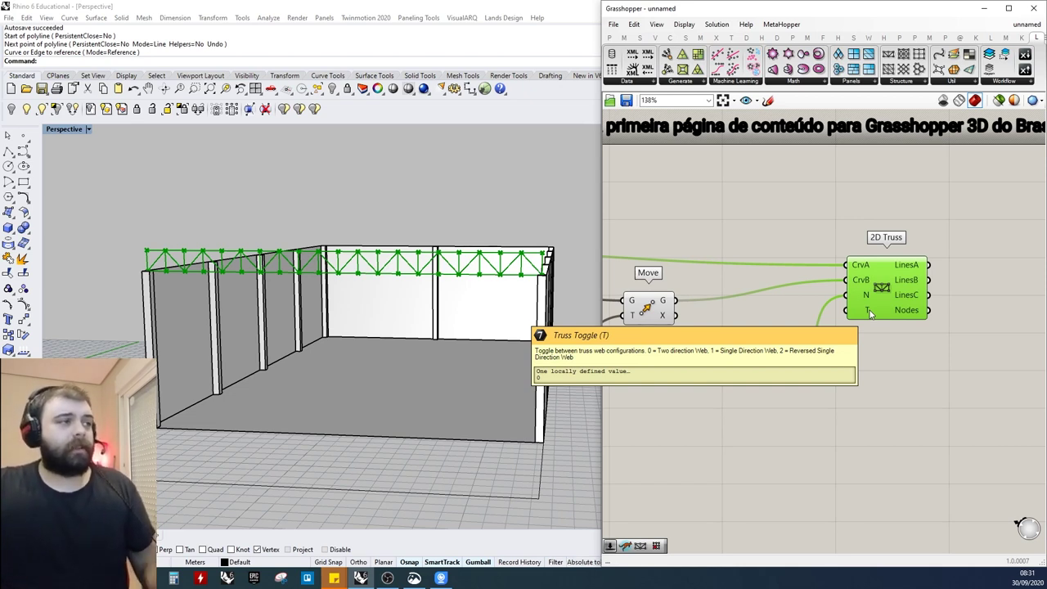
pyautogui.doubleClick(782, 419)
pyautogui.write('0')
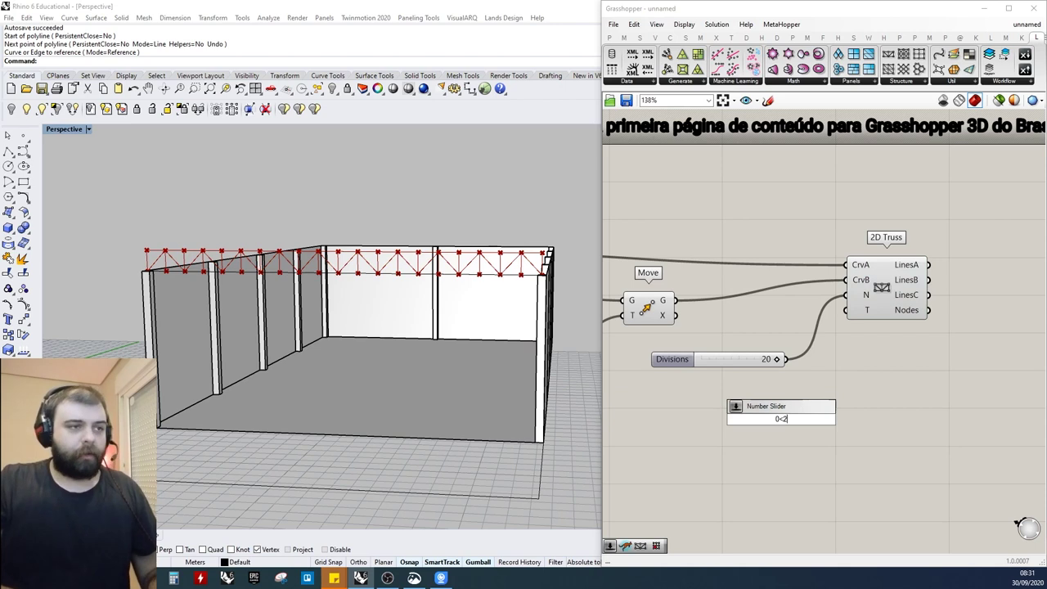
pyautogui.write('<2')
pyautogui.press('Return')
pyautogui.moveTo(845, 418); pyautogui.dragTo(846, 310)
pyautogui.scroll(5, 458, 286)
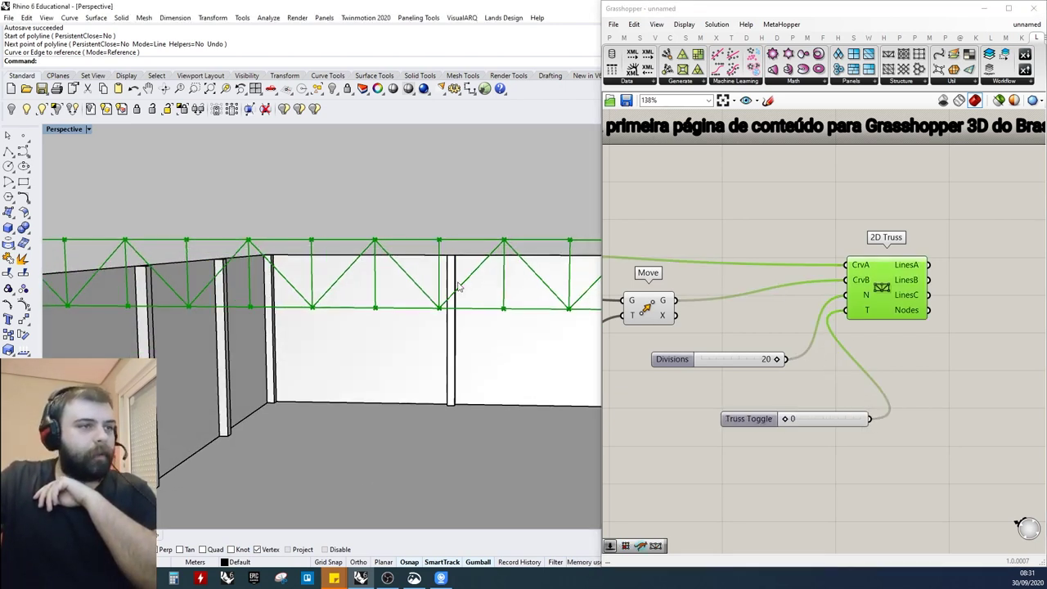
pyautogui.moveTo(458, 287); pyautogui.dragTo(455, 278, button='right')
# Set the Truss Toggle slider to 1 and examine the single-direction web in the model
pyautogui.click(992, 333)
pyautogui.keyDown('ctrl'); pyautogui.moveTo(869, 418); pyautogui.dragTo(850, 318); pyautogui.keyUp('ctrl')
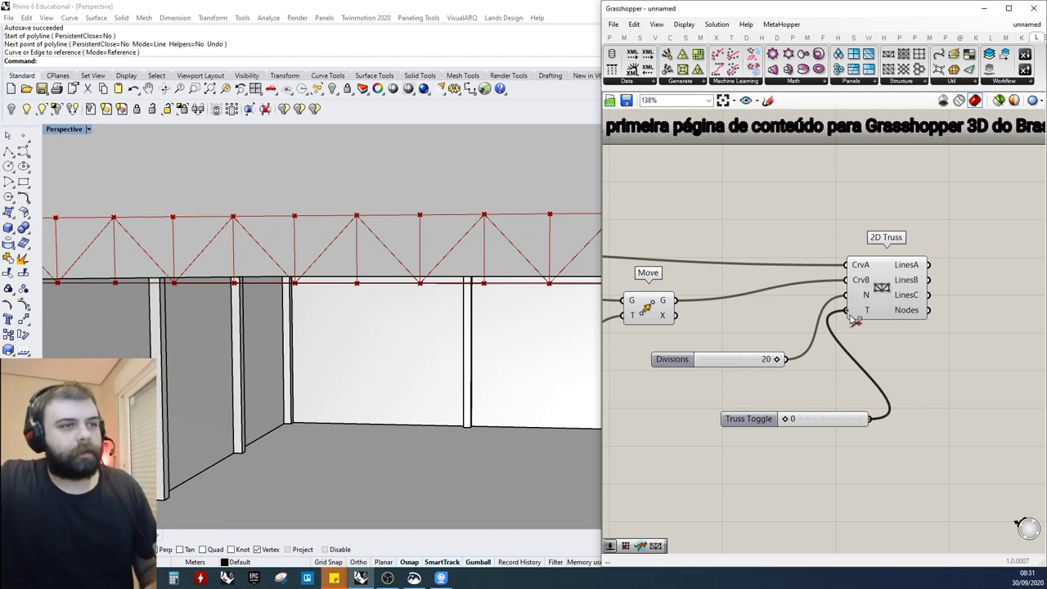
pyautogui.click(875, 296)
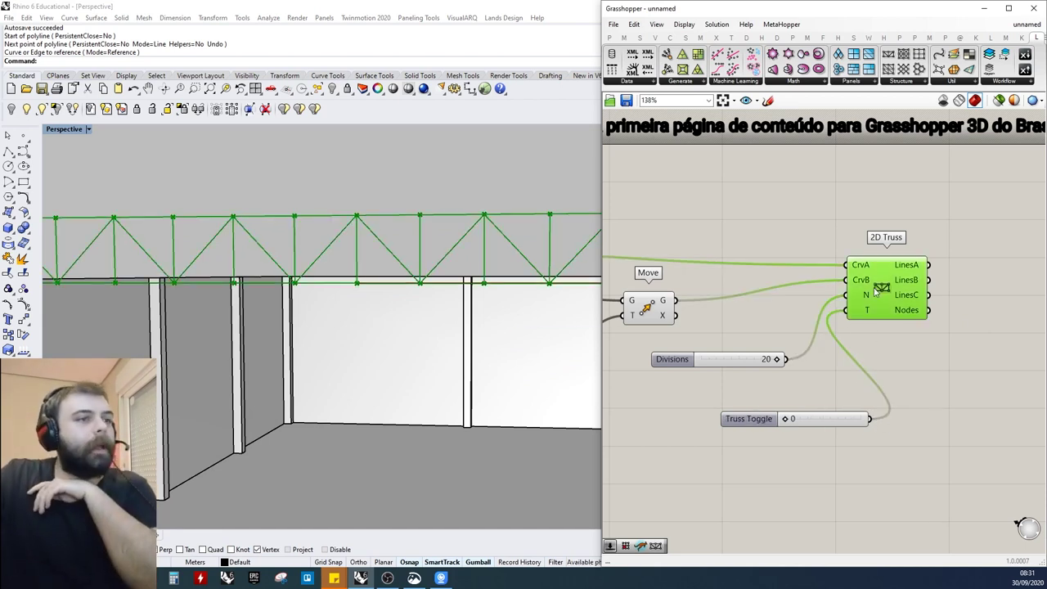
pyautogui.moveTo(792, 422); pyautogui.dragTo(819, 422)
pyautogui.scroll(-4, 375, 304)
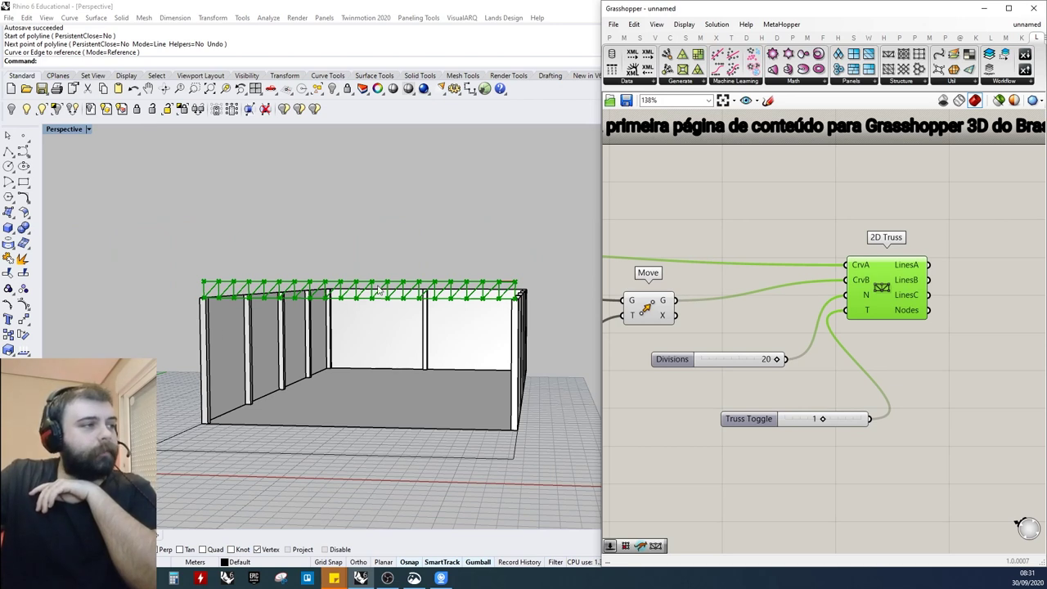
pyautogui.scroll(3, 391, 297)
pyautogui.scroll(2, 344, 299)
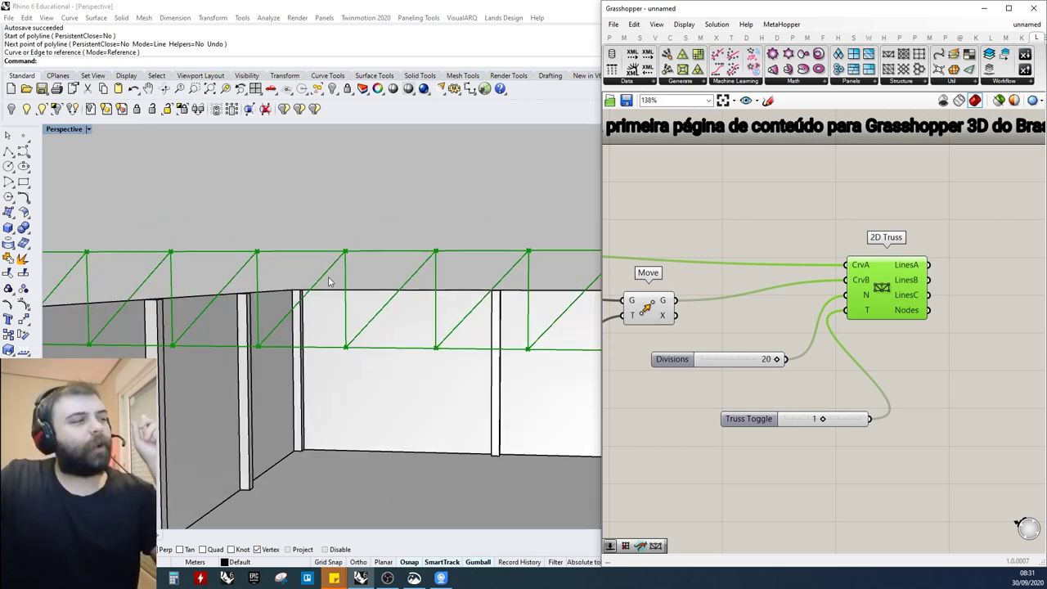
pyautogui.moveTo(329, 281); pyautogui.dragTo(360, 261, button='right')
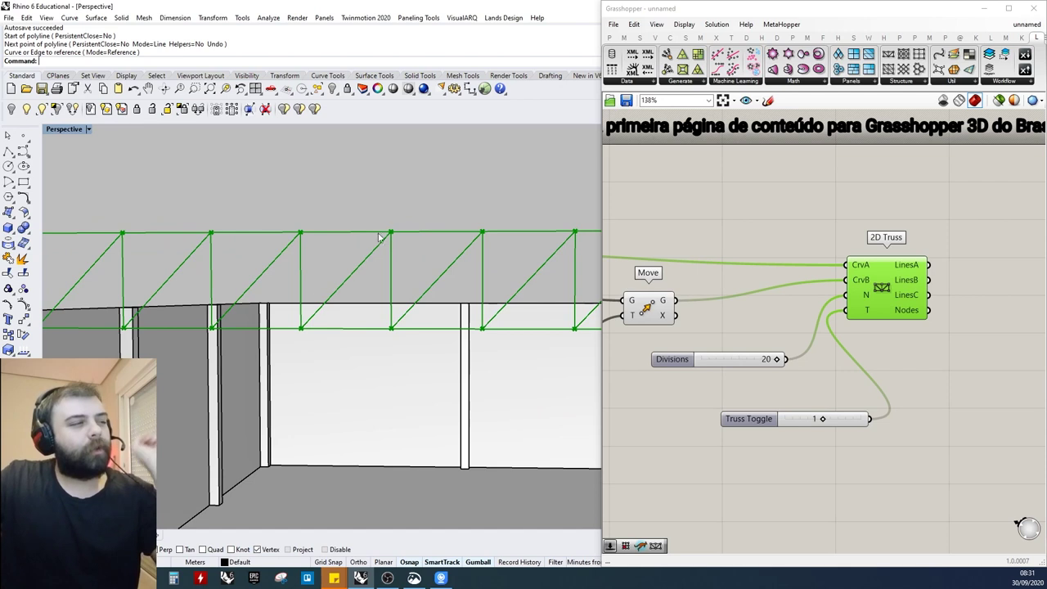
pyautogui.scroll(-10, 405, 260)
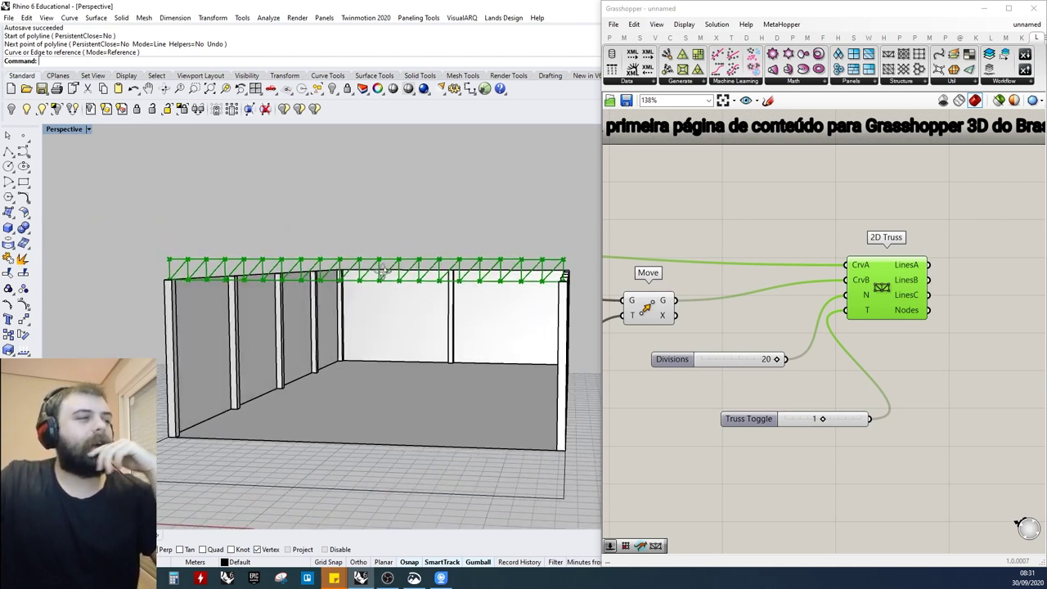
pyautogui.moveTo(400, 209); pyautogui.dragTo(401, 253, button='right')
pyautogui.click(673, 185)
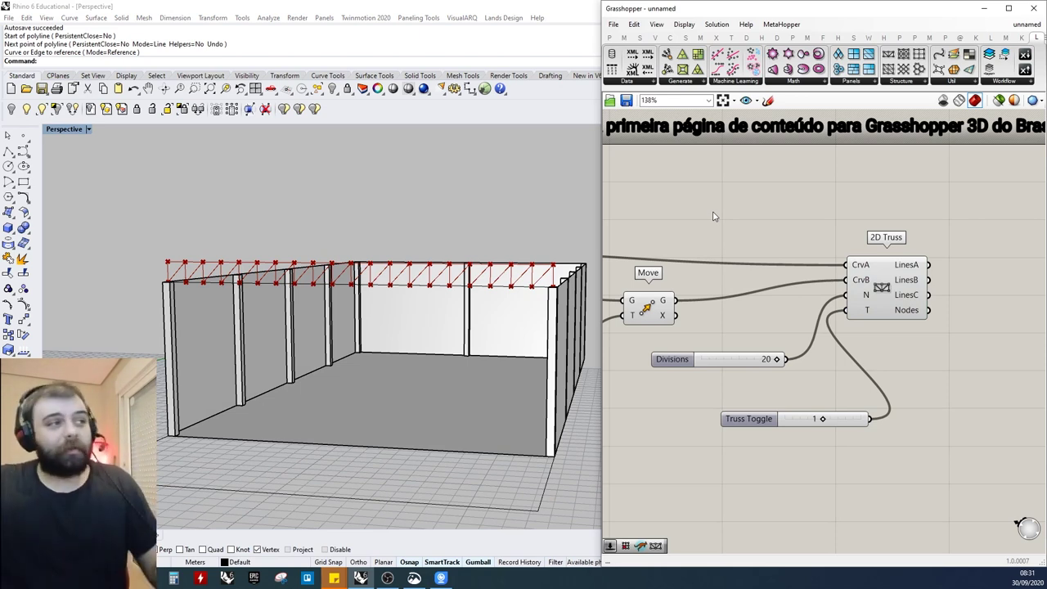
# Set the Truss Toggle slider to 0 for the two-direction web and cancel the stray Polyline command
pyautogui.moveTo(491, 275); pyautogui.dragTo(463, 278, button='right')
pyautogui.press('Return')
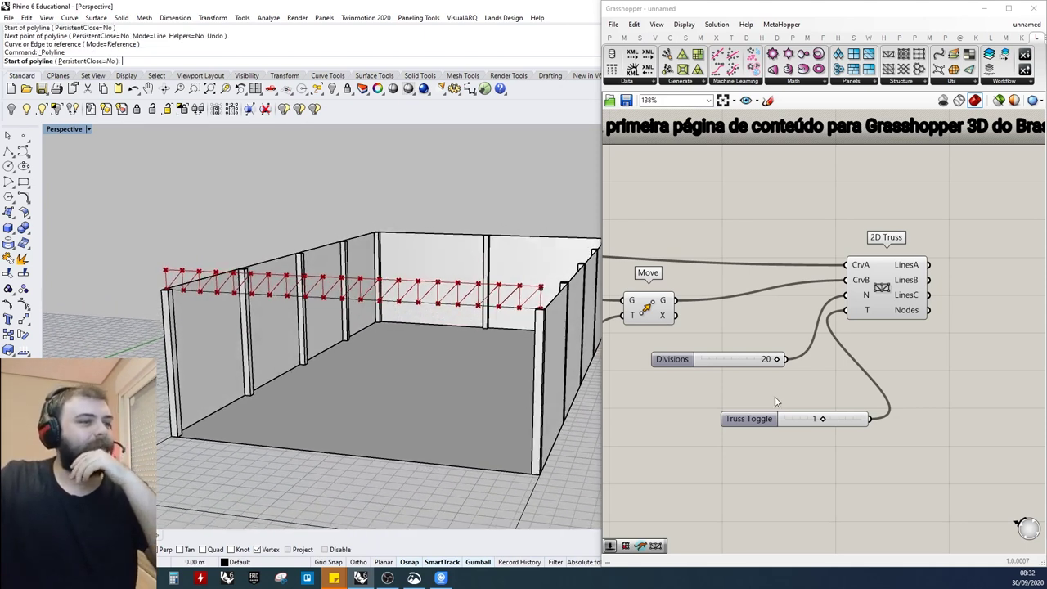
pyautogui.click(881, 299)
pyautogui.moveTo(822, 418); pyautogui.dragTo(790, 429)
pyautogui.moveTo(531, 351); pyautogui.dragTo(517, 270, button='right')
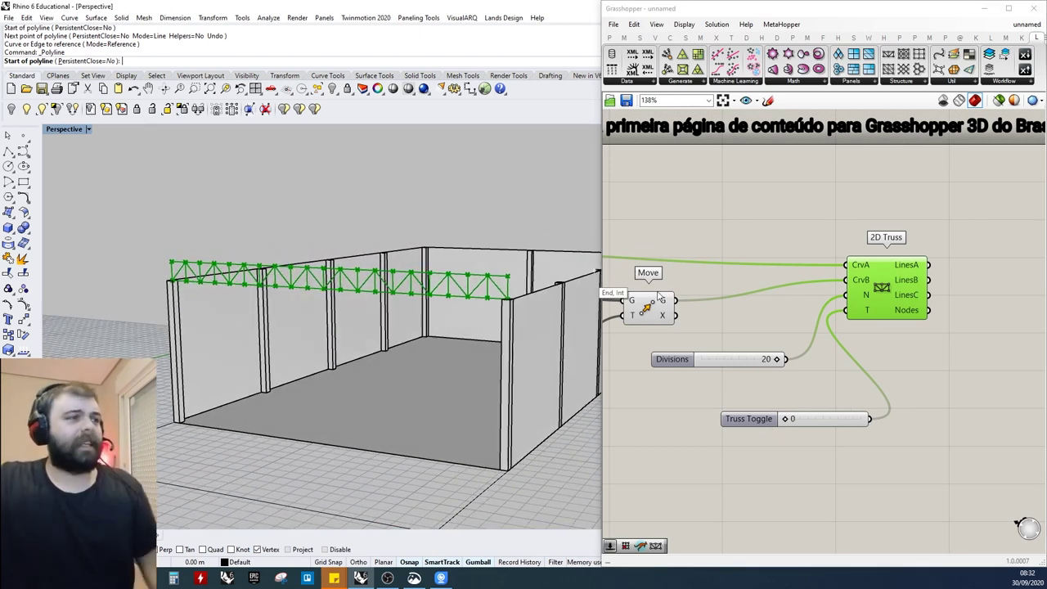
pyautogui.press('Escape')
pyautogui.moveTo(331, 305)
pyautogui.mouseDown(button='right')
pyautogui.moveTo(404, 273)
pyautogui.moveTo(337, 296)
pyautogui.mouseUp(button='right')
pyautogui.click(700, 246)
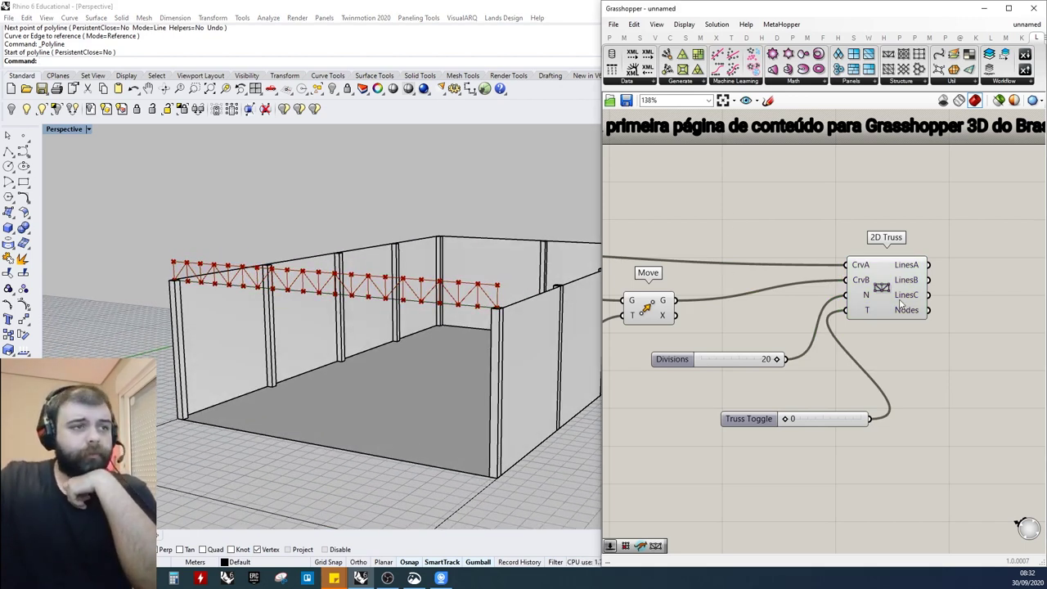
# Reposition the 2D Truss component and the Truss Toggle slider on the canvas
pyautogui.moveTo(899, 300); pyautogui.dragTo(924, 307)
pyautogui.moveTo(858, 419); pyautogui.dragTo(837, 401)
pyautogui.click(742, 303)
# Add a Curve parameter beside the 2D Truss component and connect the LinesA output to it
pyautogui.moveTo(1002, 279); pyautogui.dragTo(906, 285, button='right')
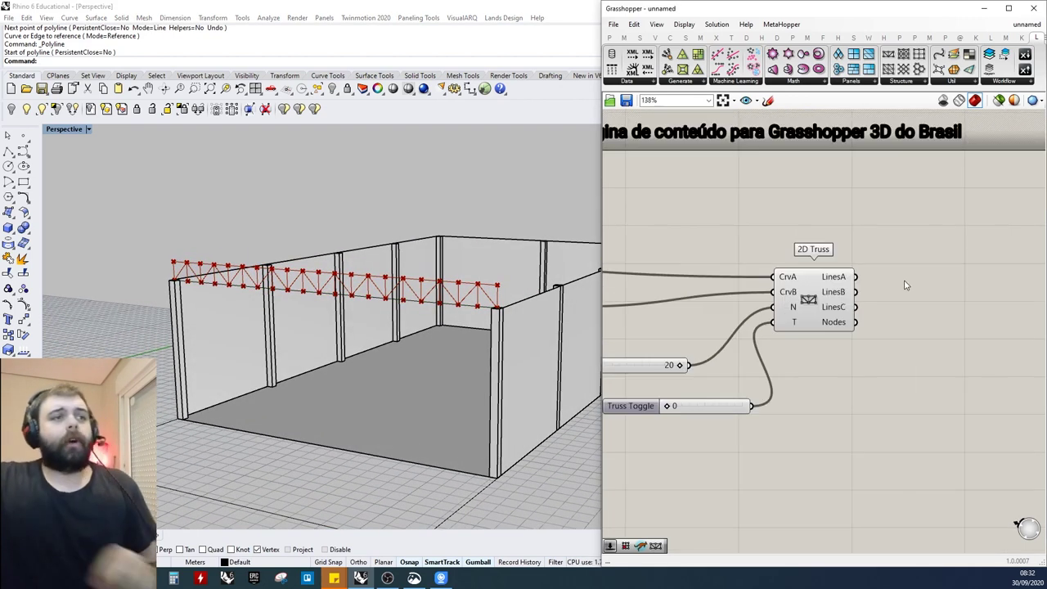
pyautogui.doubleClick(935, 294)
pyautogui.write('curve')
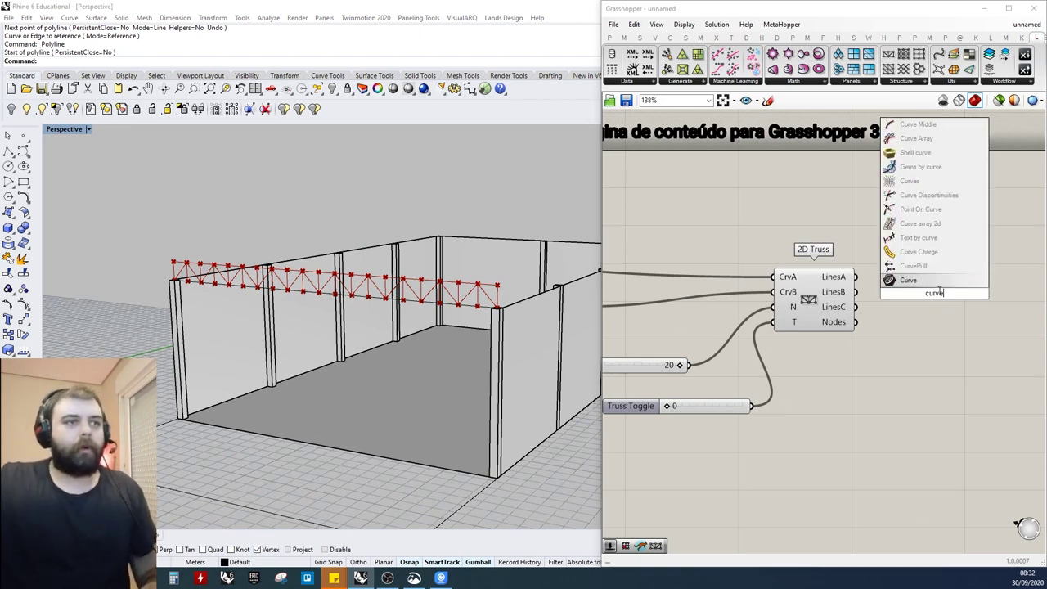
pyautogui.click(926, 279)
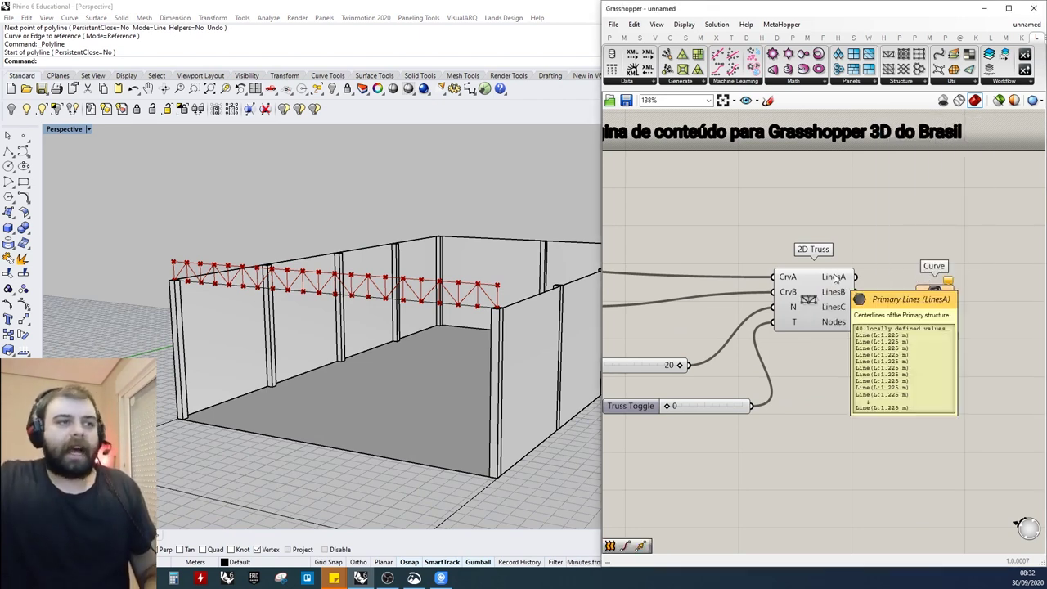
pyautogui.moveTo(855, 277); pyautogui.dragTo(916, 293)
# Add two more Curve parameters below the first and connect them to the 2D Truss LinesB and LinesC outputs
pyautogui.moveTo(948, 289); pyautogui.dragTo(931, 310)
pyautogui.moveTo(856, 292); pyautogui.dragTo(916, 310)
pyautogui.moveTo(354, 319); pyautogui.dragTo(432, 294, button='right')
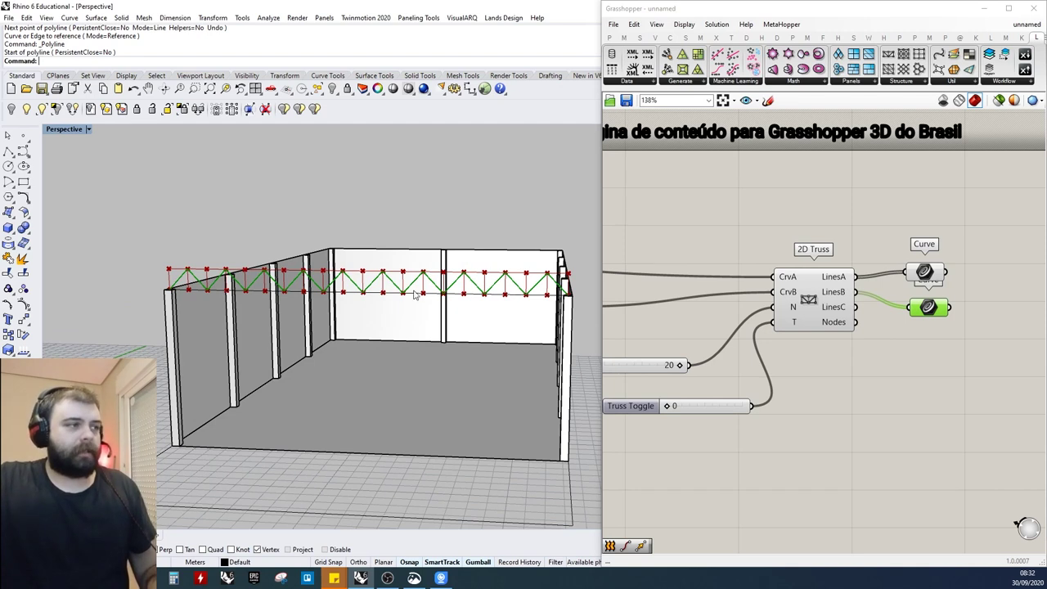
pyautogui.moveTo(926, 310); pyautogui.dragTo(925, 336)
pyautogui.moveTo(856, 307); pyautogui.dragTo(910, 334)
pyautogui.scroll(4, 419, 273)
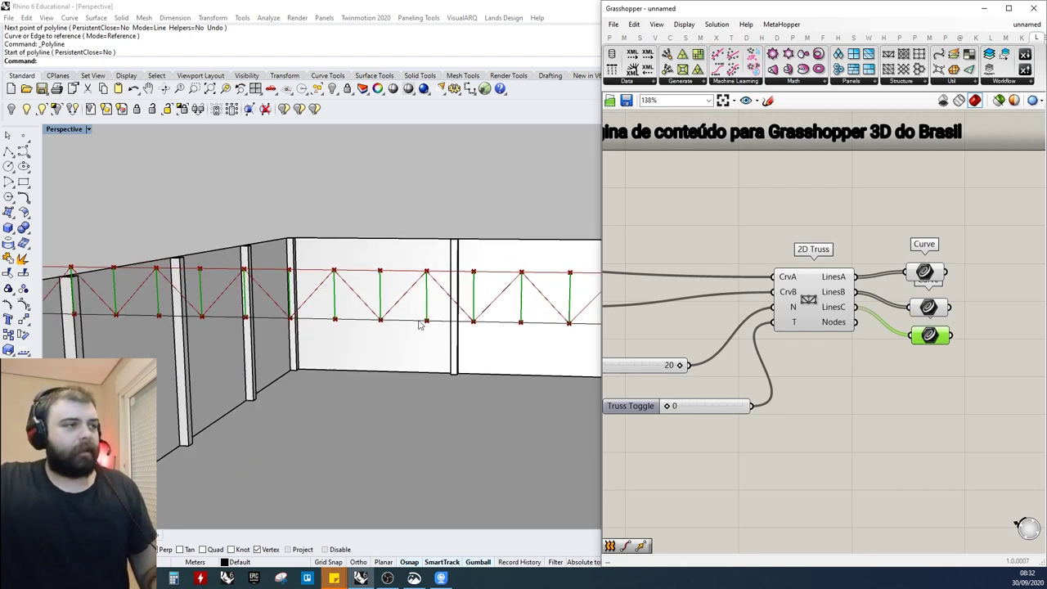
pyautogui.scroll(-2, 684, 274)
pyautogui.scroll(2, 862, 287)
# Shift the three Curve parameters away from 2D Truss, add a Point parameter below them and connect the Nodes output to it
pyautogui.moveTo(901, 381); pyautogui.dragTo(816, 240)
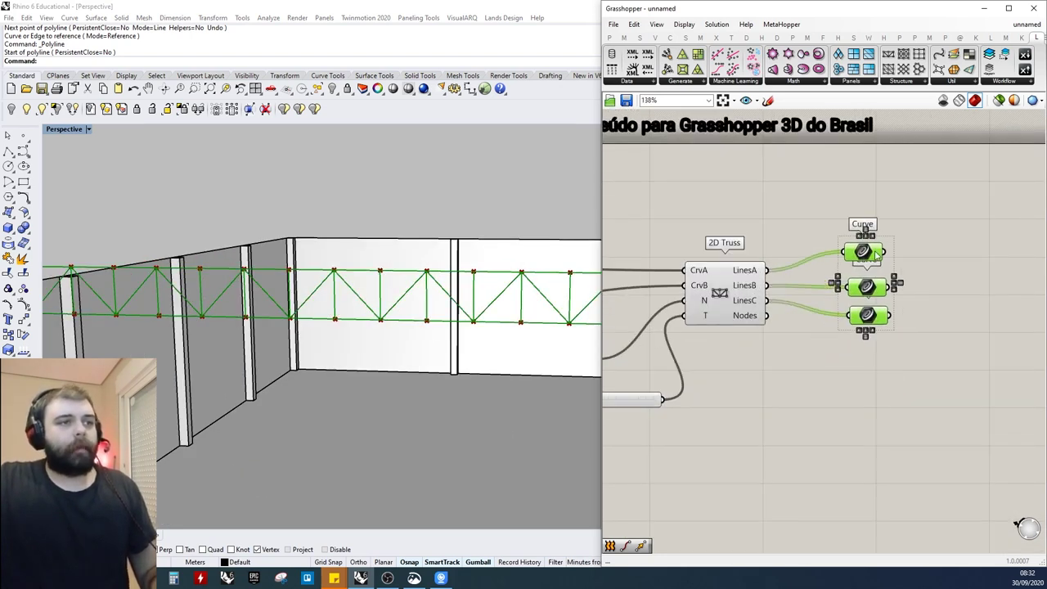
pyautogui.moveTo(842, 301); pyautogui.dragTo(898, 273)
pyautogui.click(885, 367)
pyautogui.doubleClick(885, 368)
pyautogui.write('point')
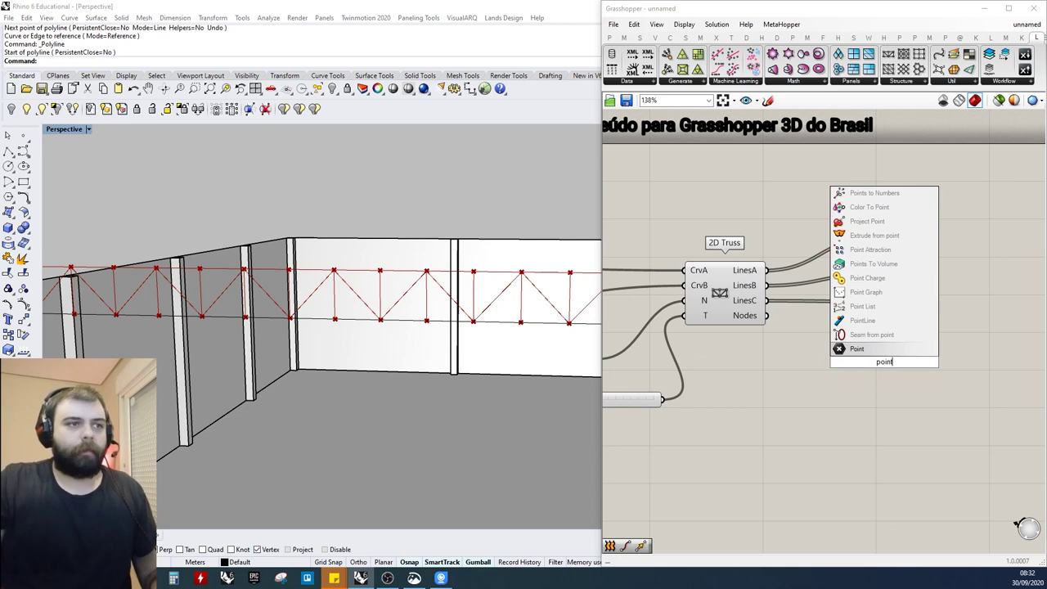
pyautogui.press('Return')
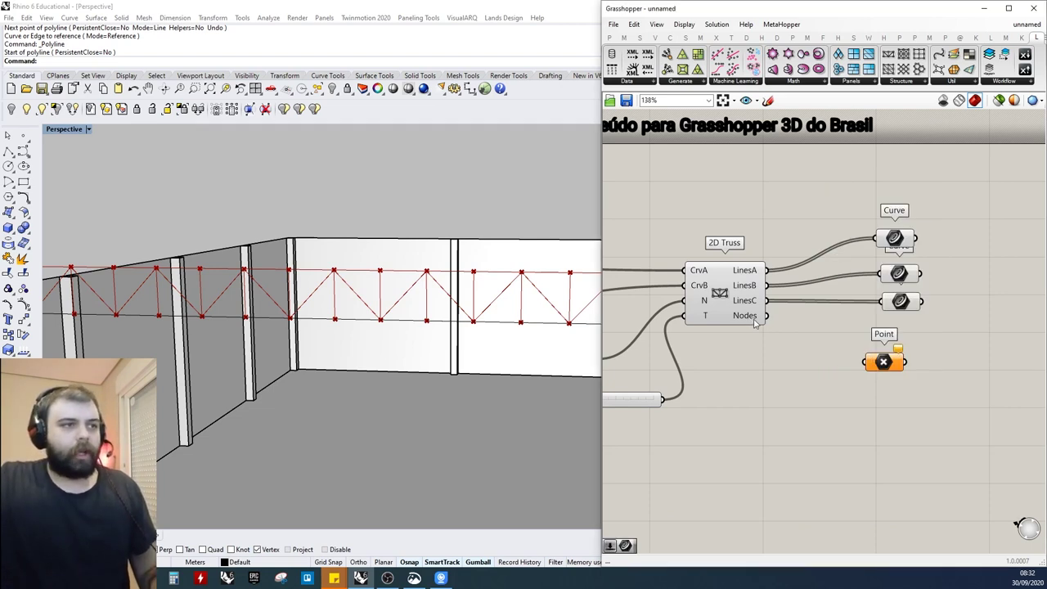
pyautogui.moveTo(766, 316); pyautogui.dragTo(864, 361)
pyautogui.moveTo(883, 361); pyautogui.dragTo(884, 371)
pyautogui.scroll(-6, 389, 264)
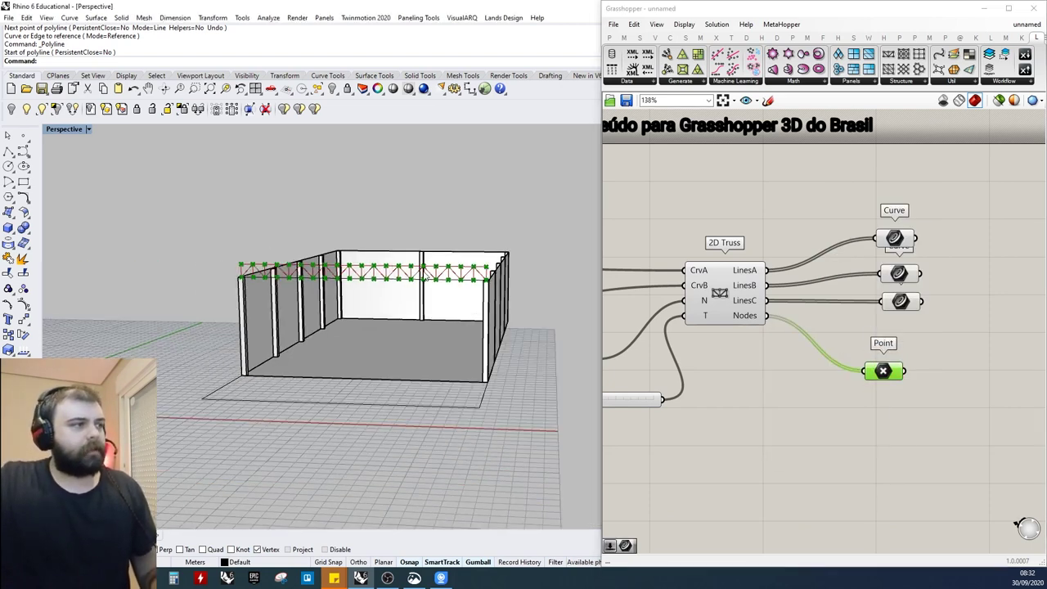
pyautogui.scroll(5, 426, 277)
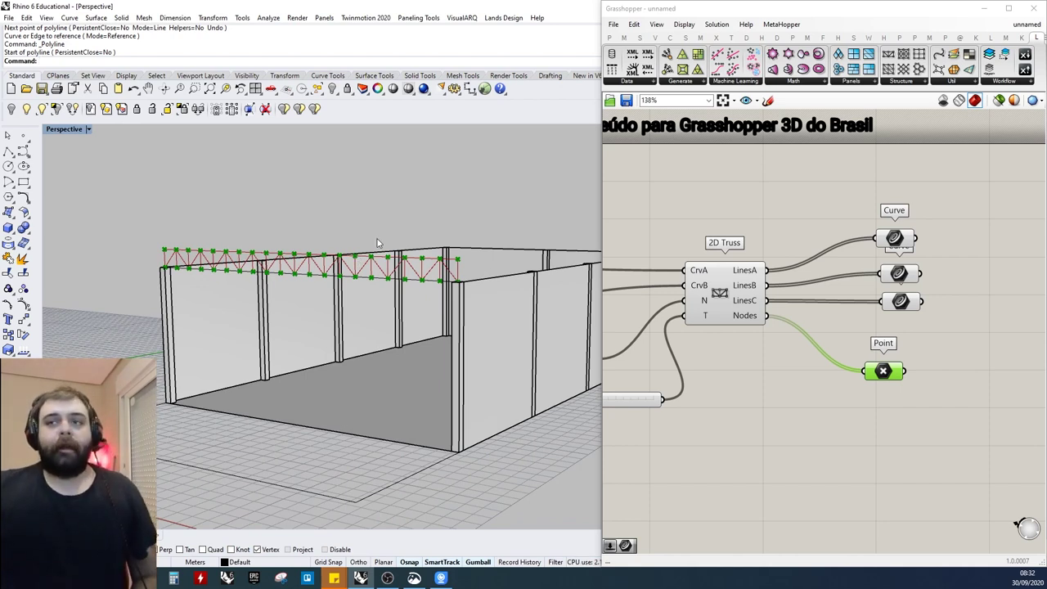
# Arrange the three Curve parameters in an evenly spaced column above the Point parameter
pyautogui.click(842, 214)
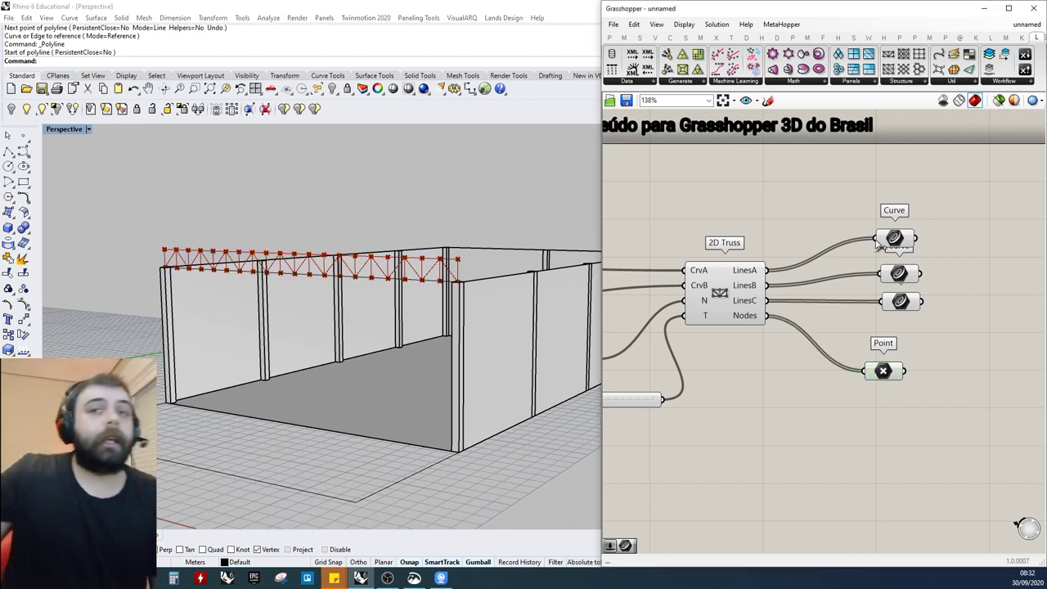
pyautogui.scroll(-4, 751, 249)
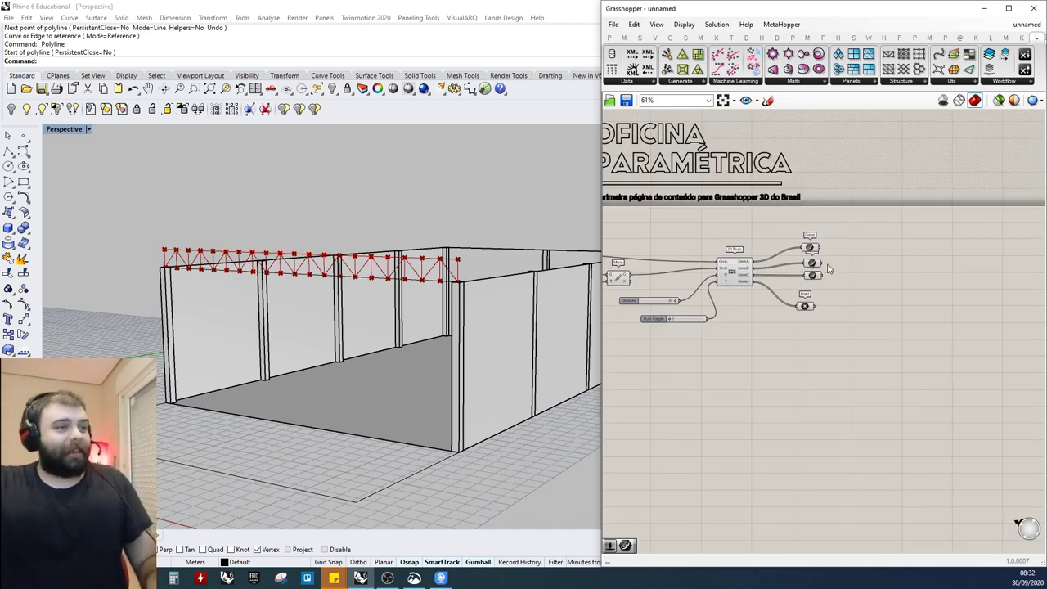
pyautogui.scroll(3, 766, 255)
pyautogui.moveTo(887, 304); pyautogui.dragTo(816, 234)
pyautogui.moveTo(886, 394); pyautogui.dragTo(841, 368)
pyautogui.click(872, 330)
pyautogui.moveTo(895, 317); pyautogui.dragTo(830, 231)
pyautogui.moveTo(841, 267); pyautogui.dragTo(843, 242)
pyautogui.click(869, 242)
pyautogui.moveTo(843, 294); pyautogui.dragTo(848, 220)
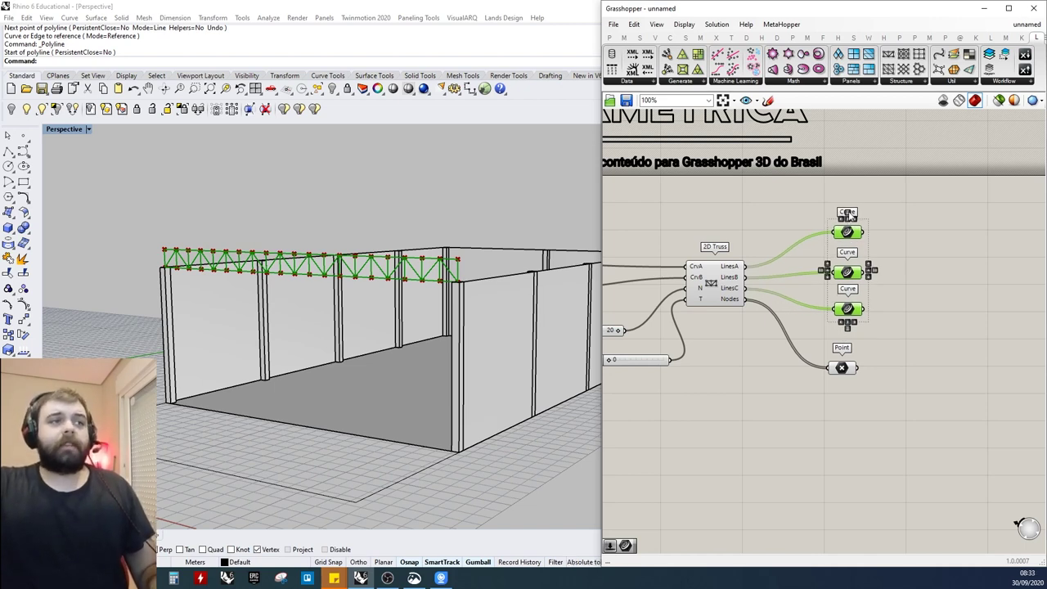
pyautogui.click(911, 242)
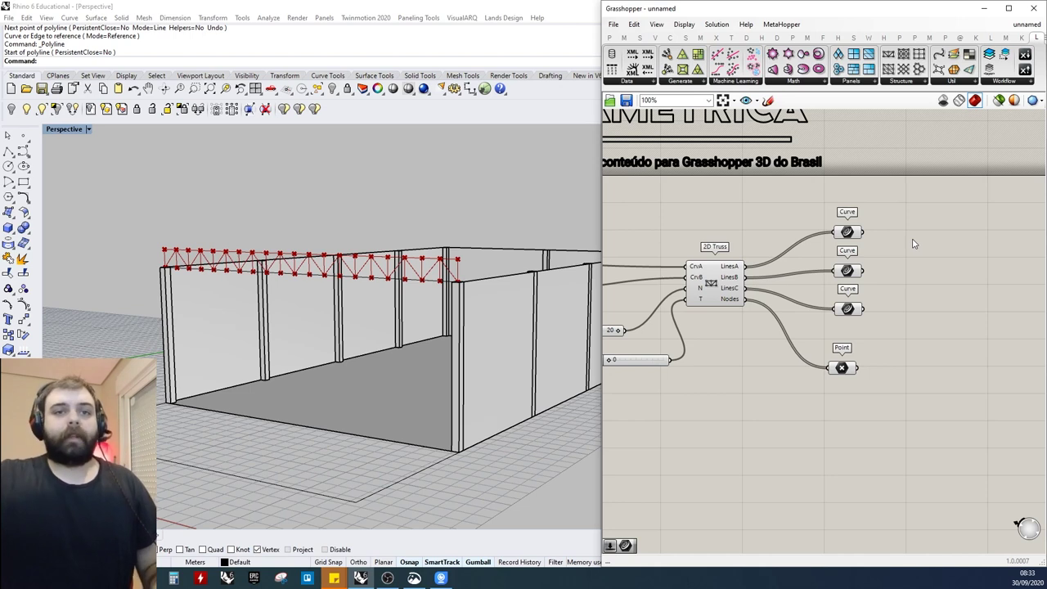
# Add another Curve parameter beyond the column and connect all three truss Curve parameters to its input
pyautogui.moveTo(949, 379); pyautogui.dragTo(823, 210)
pyautogui.doubleClick(944, 293)
pyautogui.write('curve')
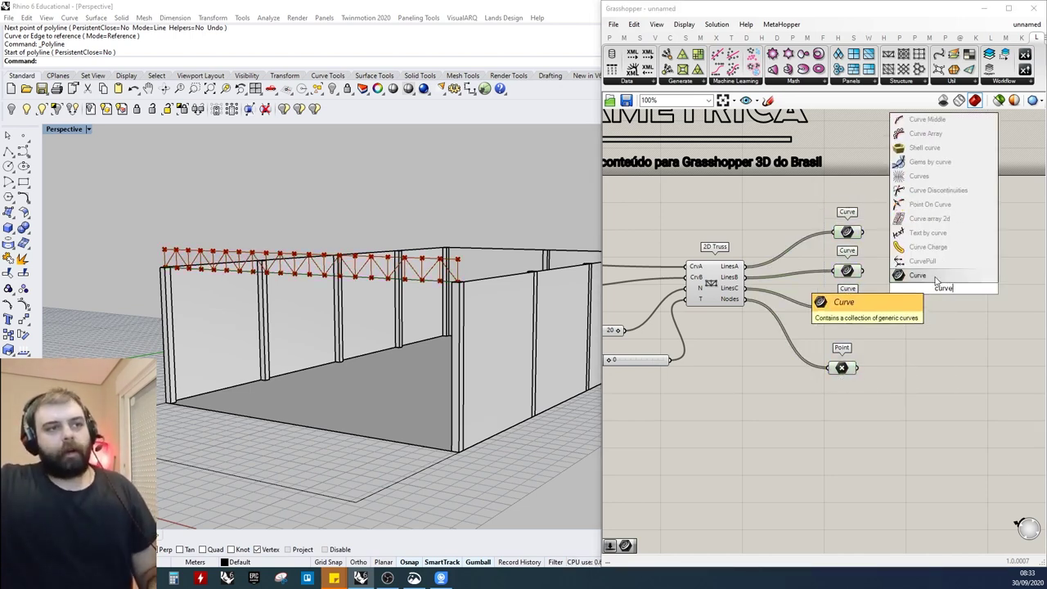
pyautogui.press('Return')
pyautogui.moveTo(863, 233); pyautogui.dragTo(921, 292)
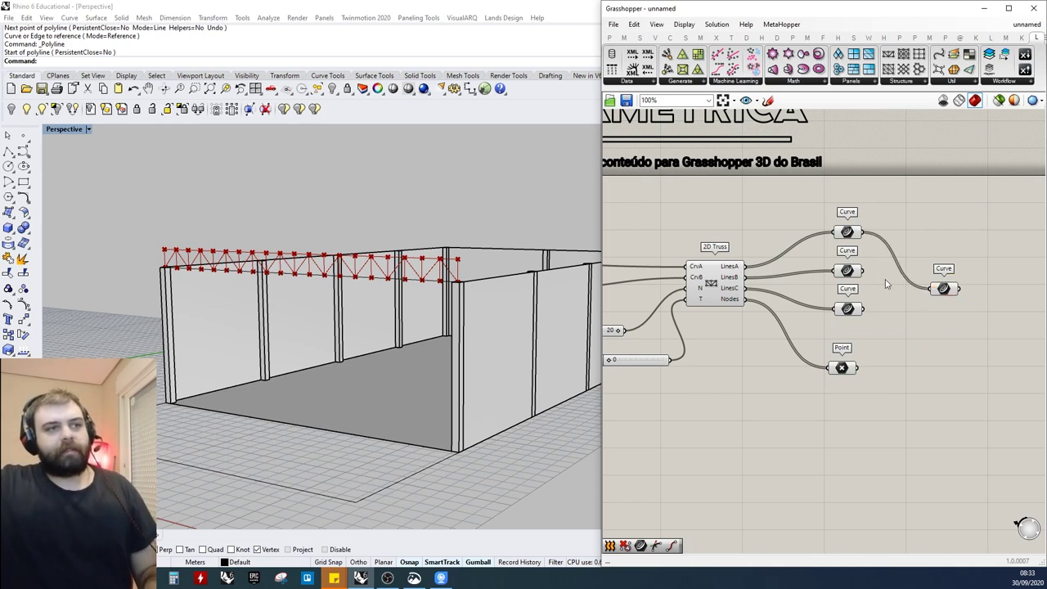
pyautogui.moveTo(864, 271); pyautogui.dragTo(932, 289)
pyautogui.moveTo(849, 309); pyautogui.dragTo(932, 289)
pyautogui.moveTo(863, 311); pyautogui.dragTo(855, 312)
# Turn off the preview of the three separate truss Curve parameters and nudge the merged Curve parameter into line
pyautogui.moveTo(888, 325); pyautogui.dragTo(851, 216)
pyautogui.middleClick(864, 204)
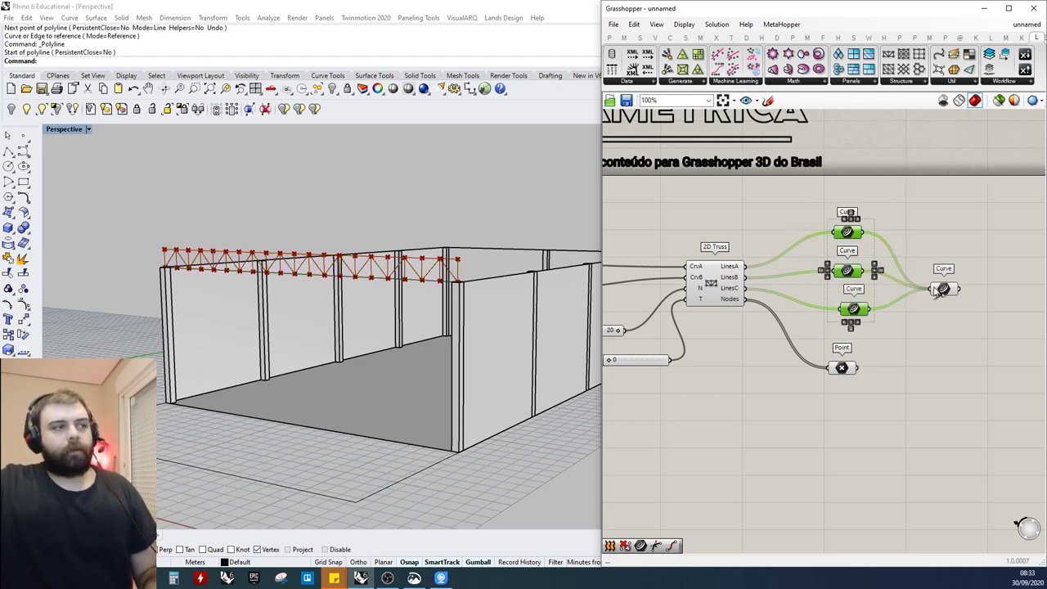
pyautogui.moveTo(946, 284)
pyautogui.mouseDown()
pyautogui.moveTo(950, 256)
pyautogui.moveTo(954, 274)
pyautogui.mouseUp()
pyautogui.click(878, 283)
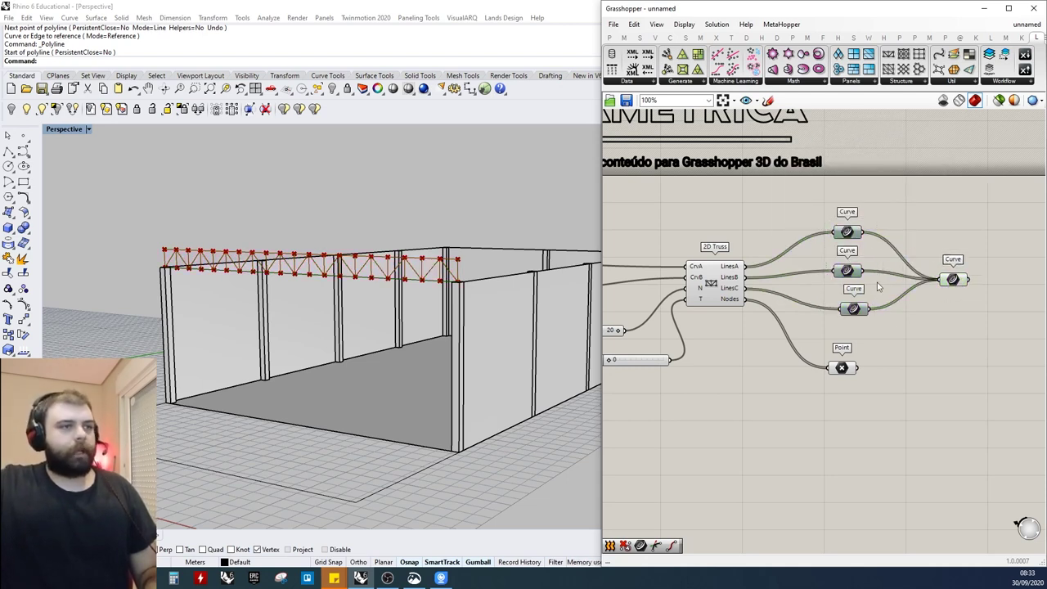
# Move the Point parameter under the merged Curve and turn off the preview of the upstream components, including Move and 2D Truss
pyautogui.moveTo(841, 369); pyautogui.dragTo(667, 261)
pyautogui.click(834, 373)
pyautogui.scroll(-5, 954, 279)
pyautogui.middleClick(678, 278)
pyautogui.click(713, 241)
pyautogui.click(714, 240)
# Examine the Divisions and Truss Toggle sliders and where the truss's end nodes rest on the front columns
pyautogui.moveTo(417, 278); pyautogui.dragTo(532, 283, button='right')
pyautogui.scroll(2, 787, 305)
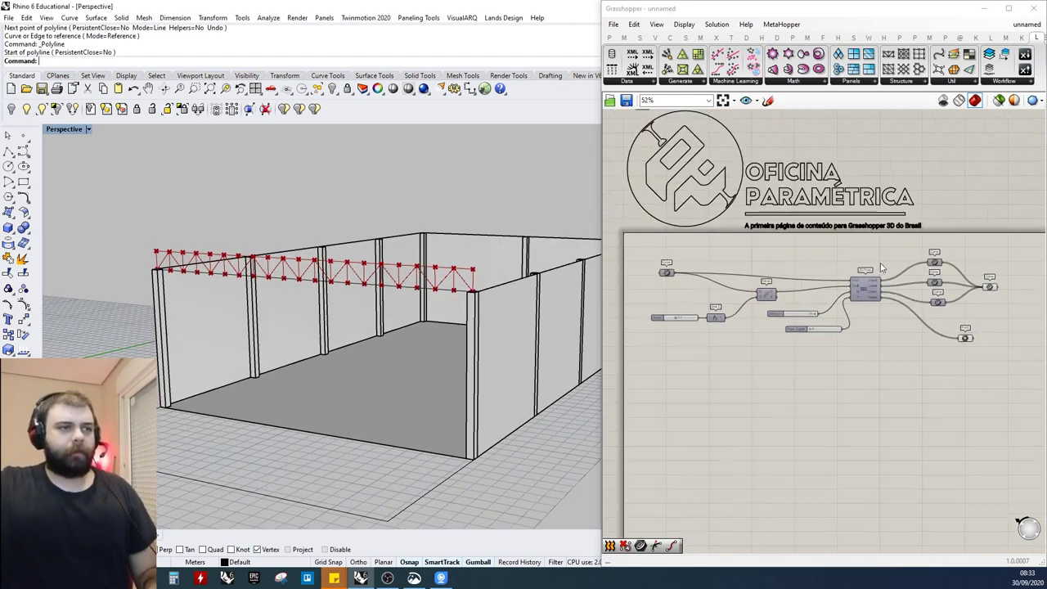
pyautogui.scroll(7, 788, 305)
pyautogui.moveTo(777, 258); pyautogui.dragTo(797, 263)
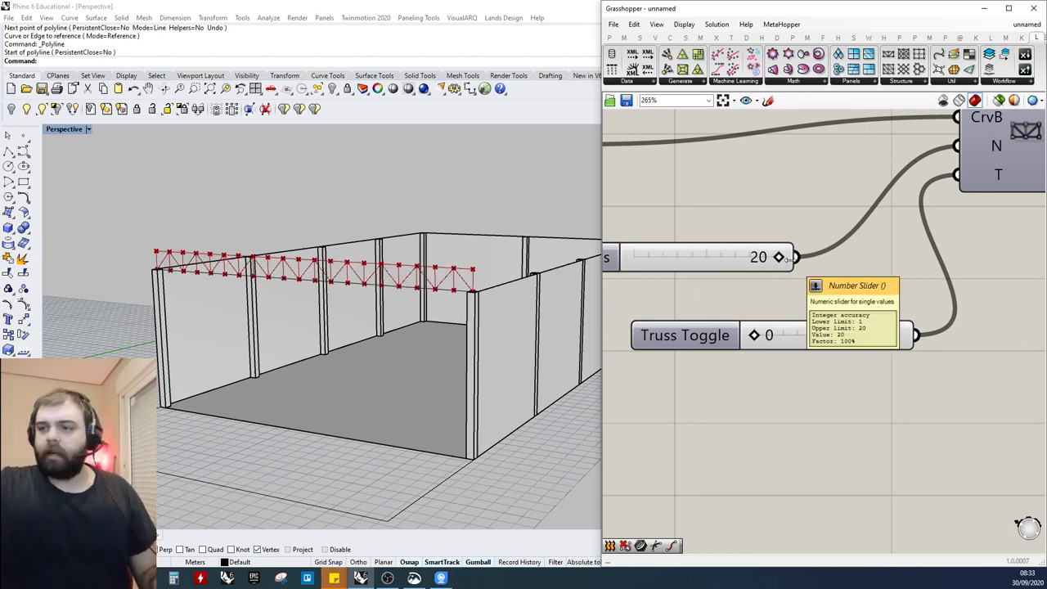
pyautogui.scroll(-5, 391, 296)
pyautogui.scroll(1, 391, 296)
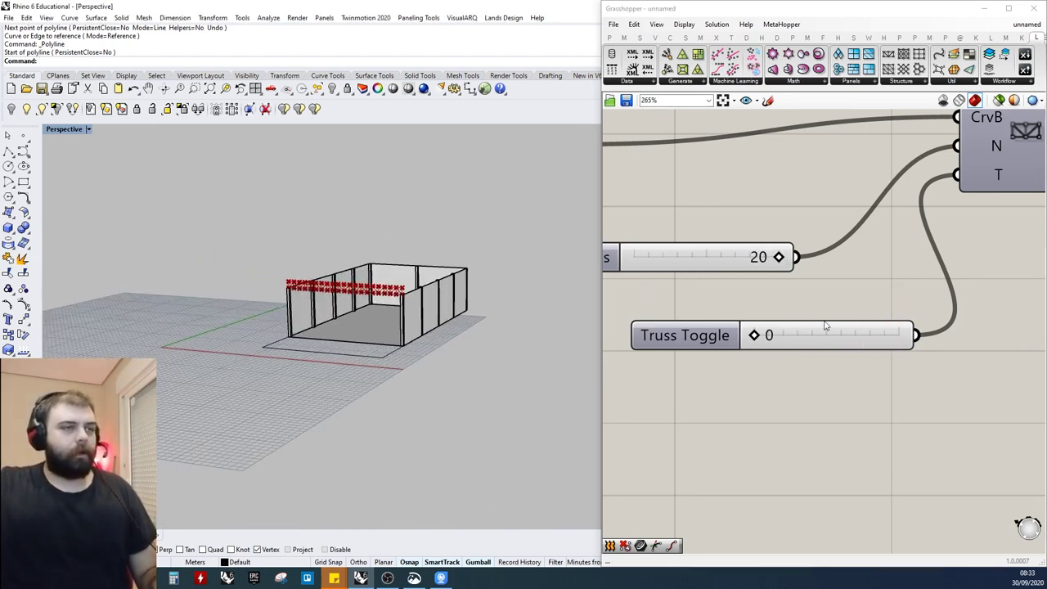
pyautogui.scroll(-2, 823, 322)
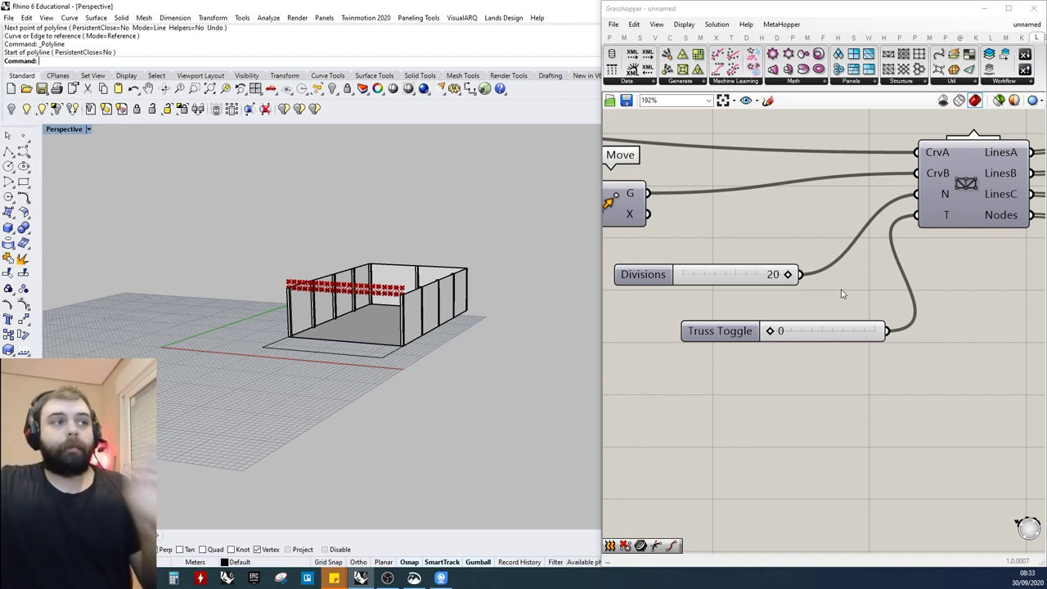
pyautogui.scroll(-3, 842, 294)
pyautogui.scroll(3, 437, 306)
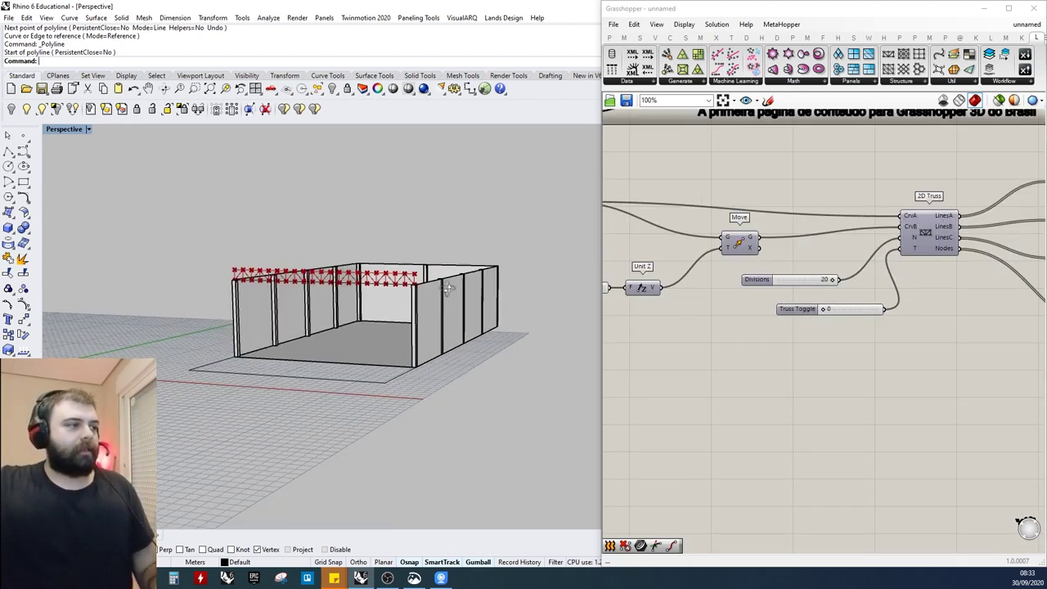
pyautogui.scroll(6, 448, 287)
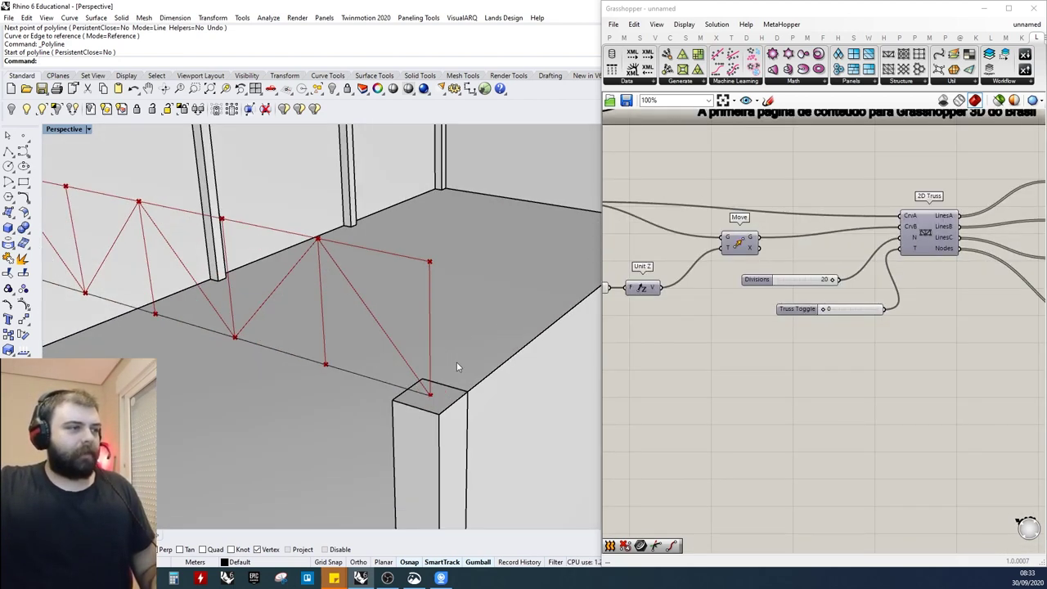
pyautogui.scroll(4, 438, 394)
pyautogui.scroll(-8, 434, 382)
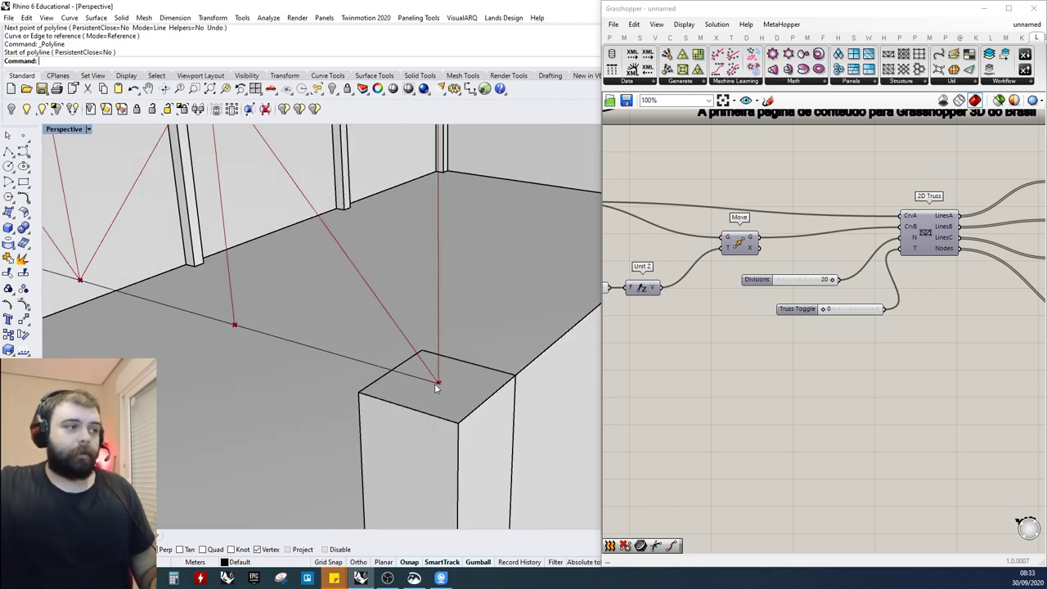
pyautogui.scroll(5, 214, 323)
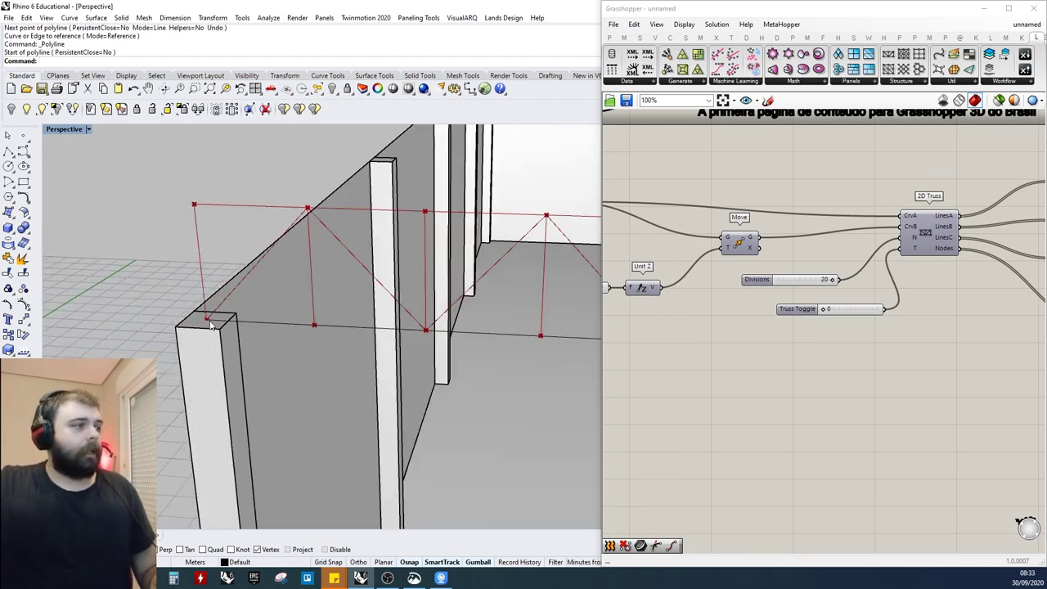
pyautogui.scroll(-8, 208, 318)
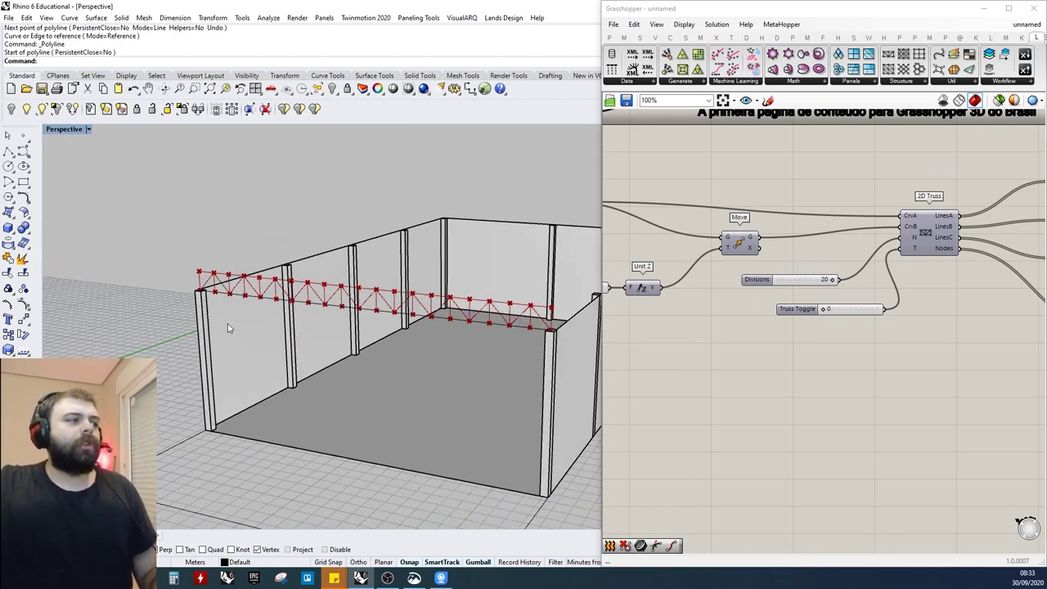
pyautogui.moveTo(228, 315); pyautogui.dragTo(235, 312, button='right')
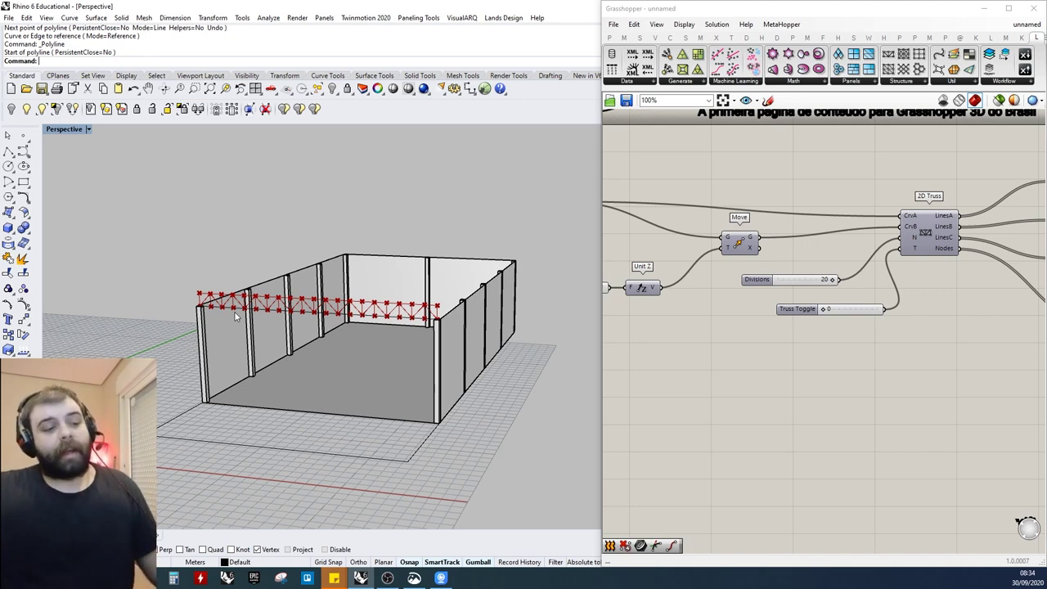
pyautogui.scroll(-4, 892, 400)
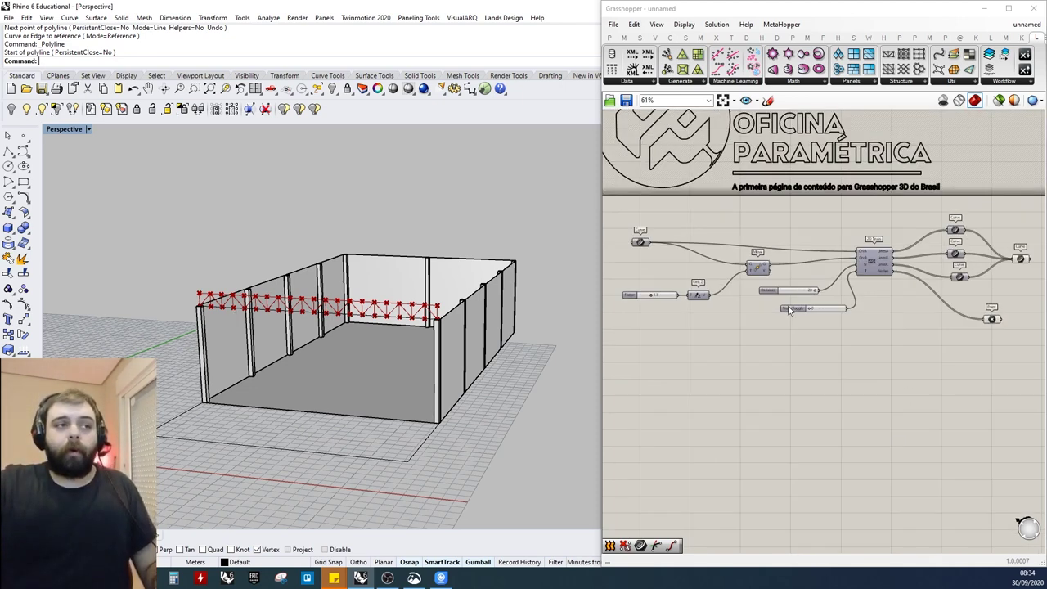
pyautogui.doubleClick(831, 372)
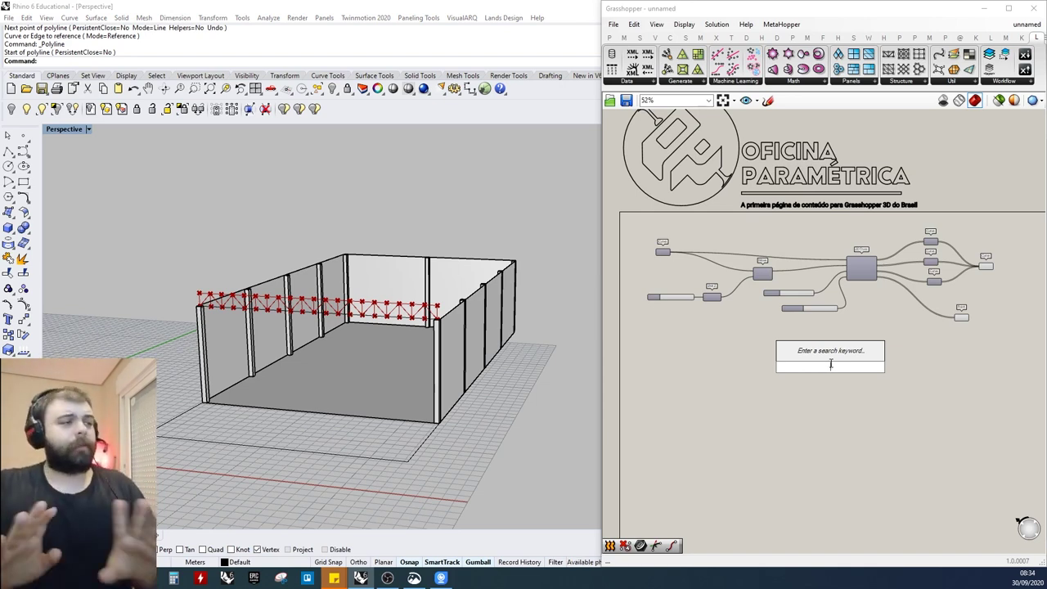
pyautogui.scroll(2, 234, 325)
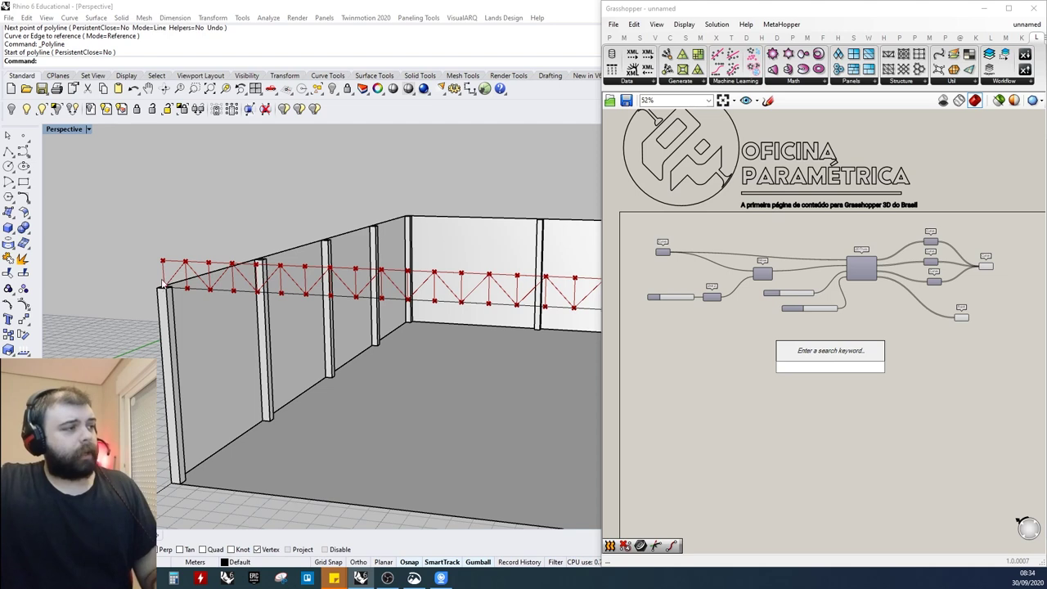
pyautogui.scroll(-3, 139, 282)
pyautogui.click(768, 290)
# Turn off the preview of the output Curve and Point parameters and select the base line between the front columns in Rhino
pyautogui.moveTo(998, 377); pyautogui.dragTo(908, 229)
pyautogui.middleClick(906, 229)
pyautogui.click(929, 201)
pyautogui.click(165, 286)
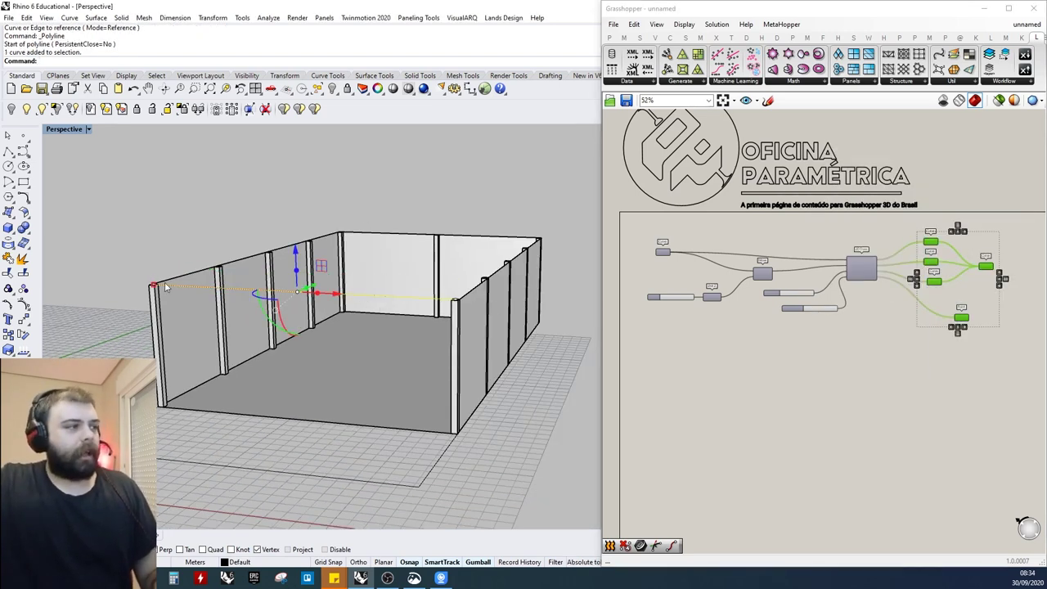
pyautogui.scroll(3, 151, 285)
pyautogui.scroll(-1, 152, 284)
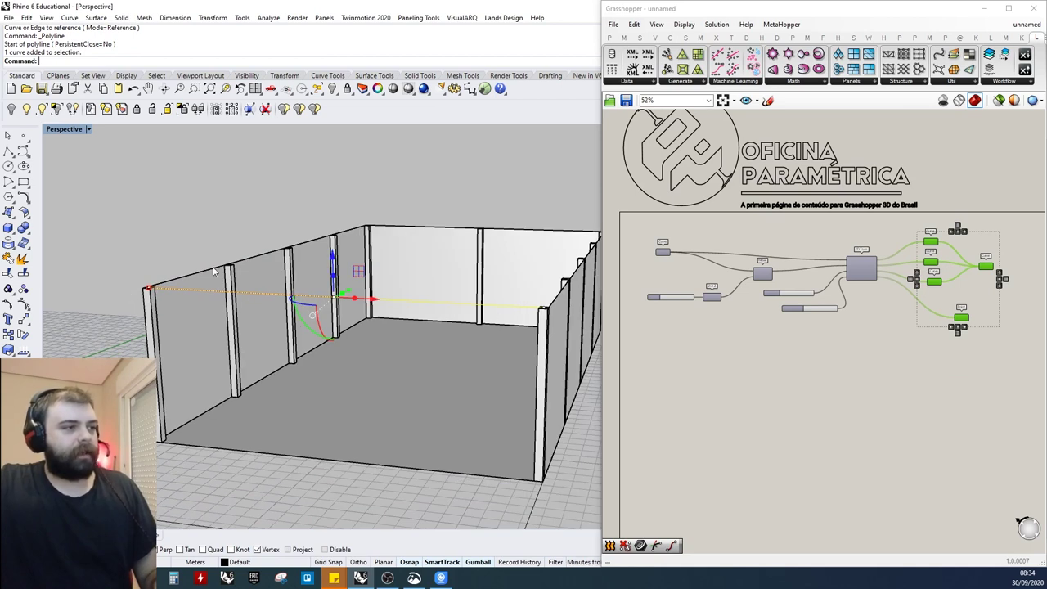
# Add an End Points component below the sliders and connect the base Curve parameter to its C input
pyautogui.doubleClick(841, 382)
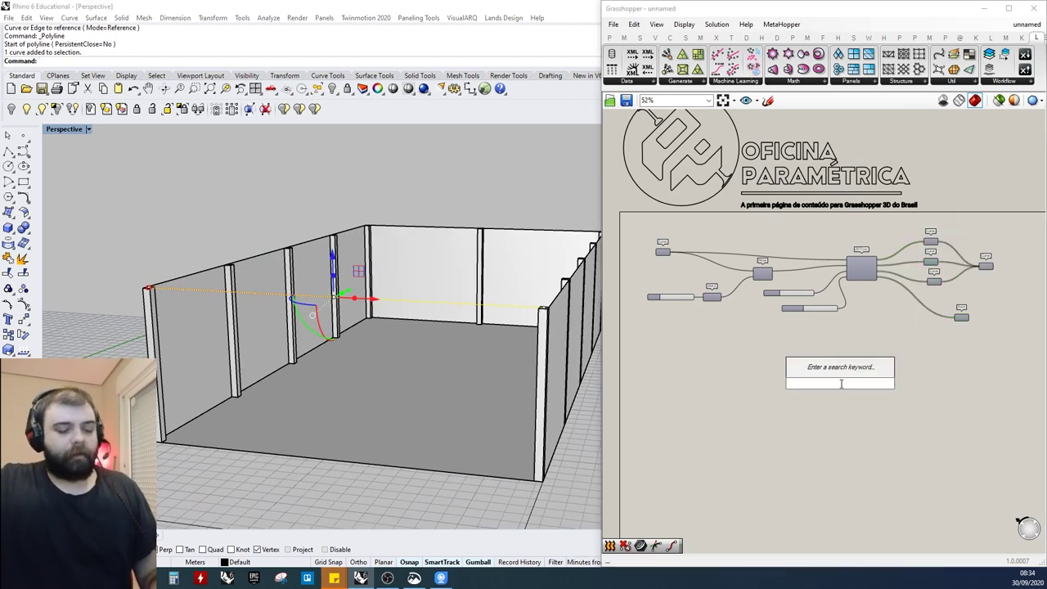
pyautogui.write('end')
pyautogui.click(841, 372)
pyautogui.moveTo(839, 381); pyautogui.dragTo(818, 358)
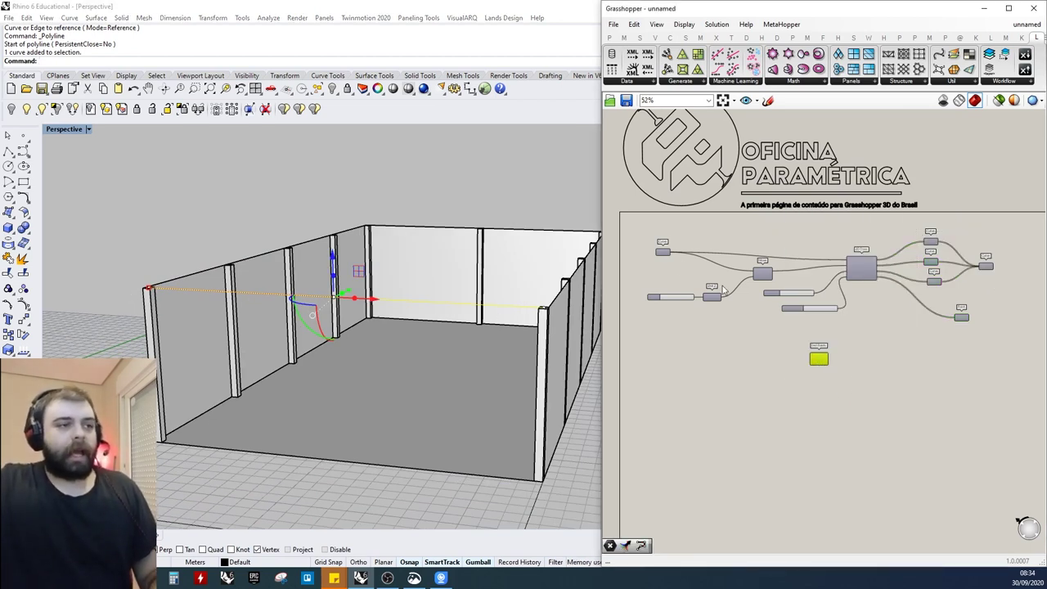
pyautogui.scroll(3, 679, 260)
pyautogui.moveTo(664, 243); pyautogui.dragTo(931, 450)
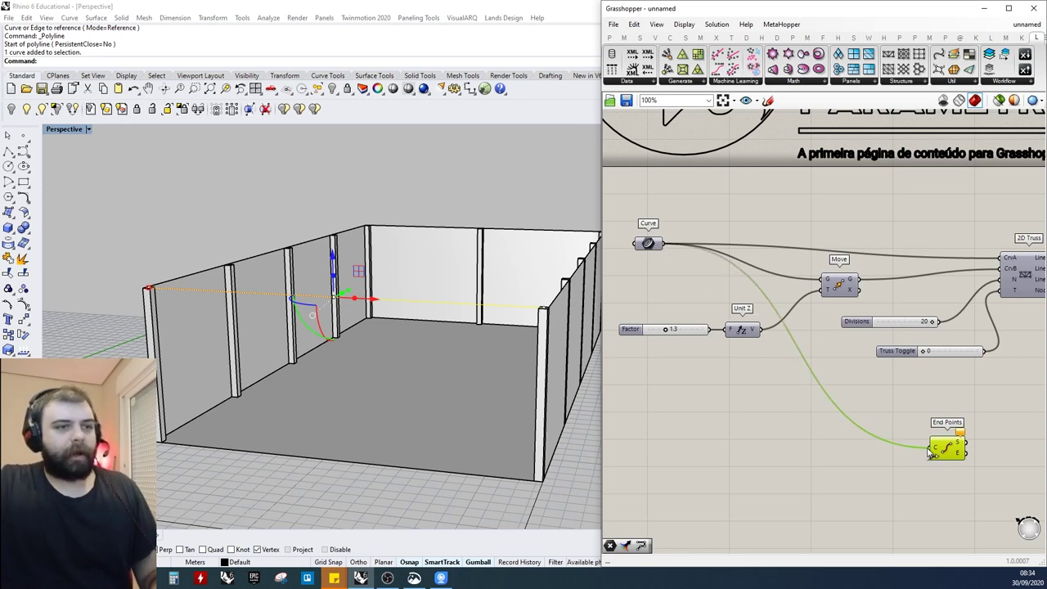
pyautogui.click(903, 415)
# Clear the Rhino selection, highlight End Points and examine where its points sit on the front column tops
pyautogui.click(527, 325)
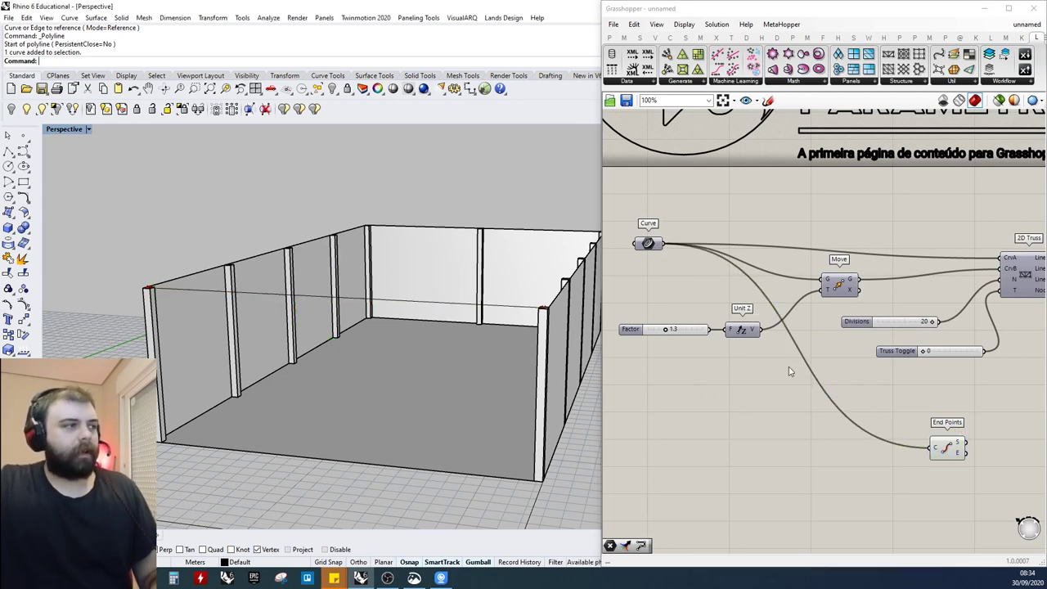
pyautogui.click(944, 449)
pyautogui.scroll(-5, 367, 325)
pyautogui.moveTo(366, 325); pyautogui.dragTo(245, 282, button='right')
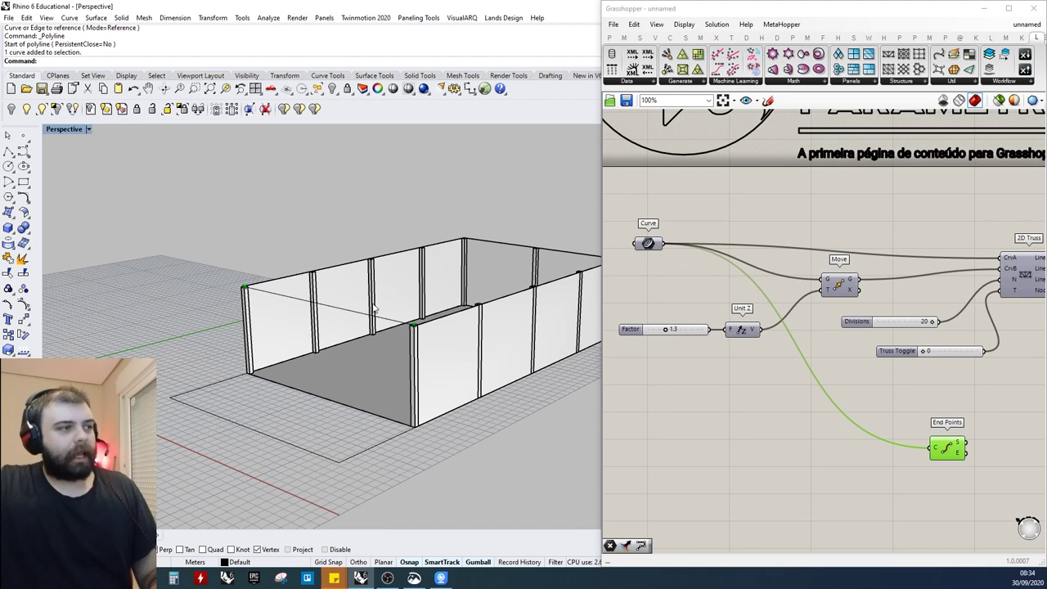
pyautogui.scroll(3, 415, 327)
pyautogui.scroll(-3, 415, 325)
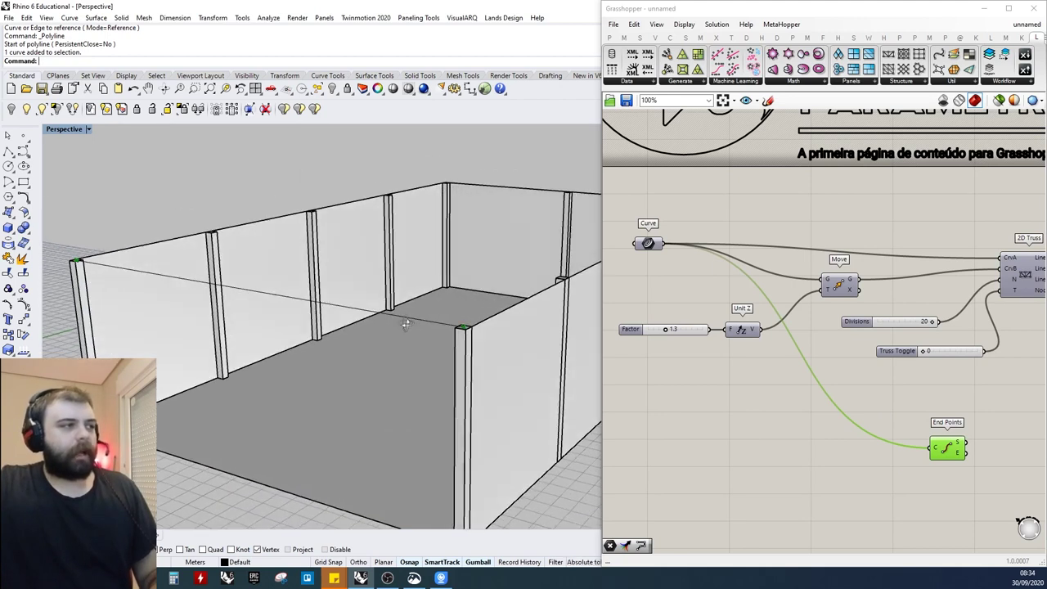
pyautogui.click(764, 368)
pyautogui.scroll(-4, 687, 356)
pyautogui.scroll(5, 847, 413)
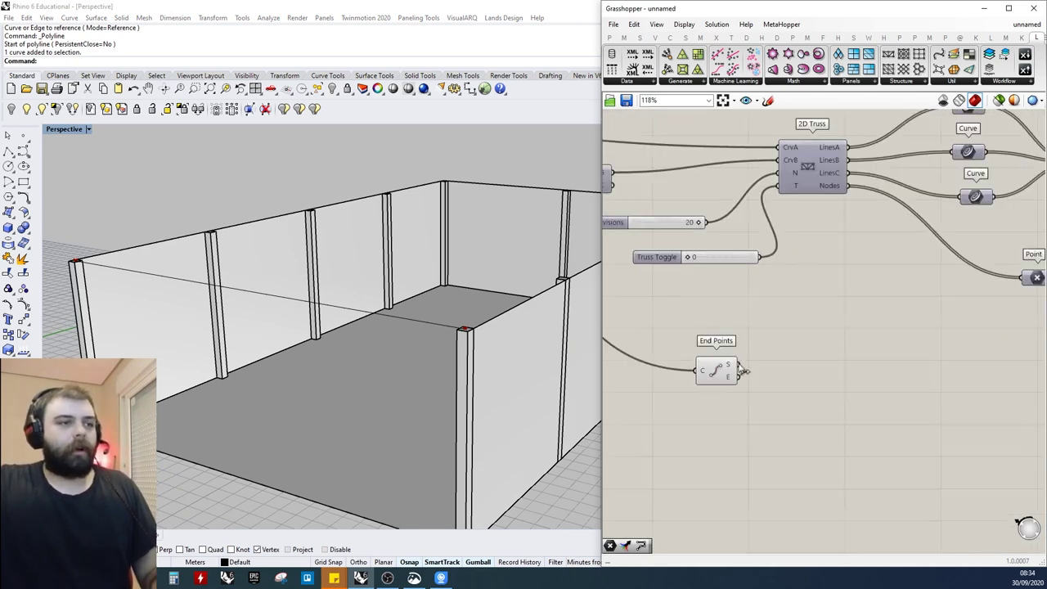
# Add a Point parameter beside End Points and connect both its S and E outputs to it
pyautogui.doubleClick(766, 364)
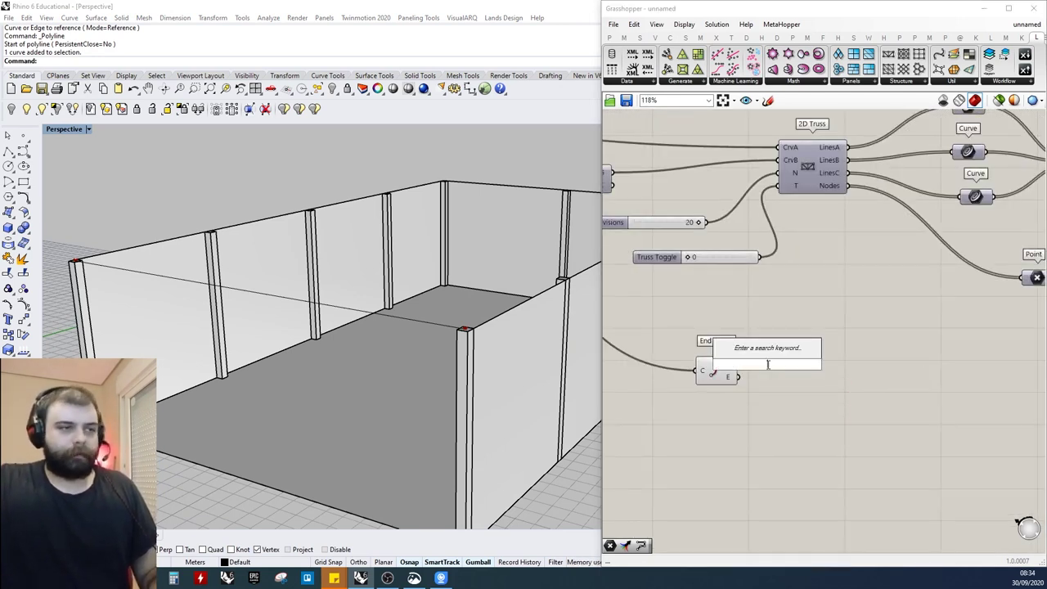
pyautogui.write('point')
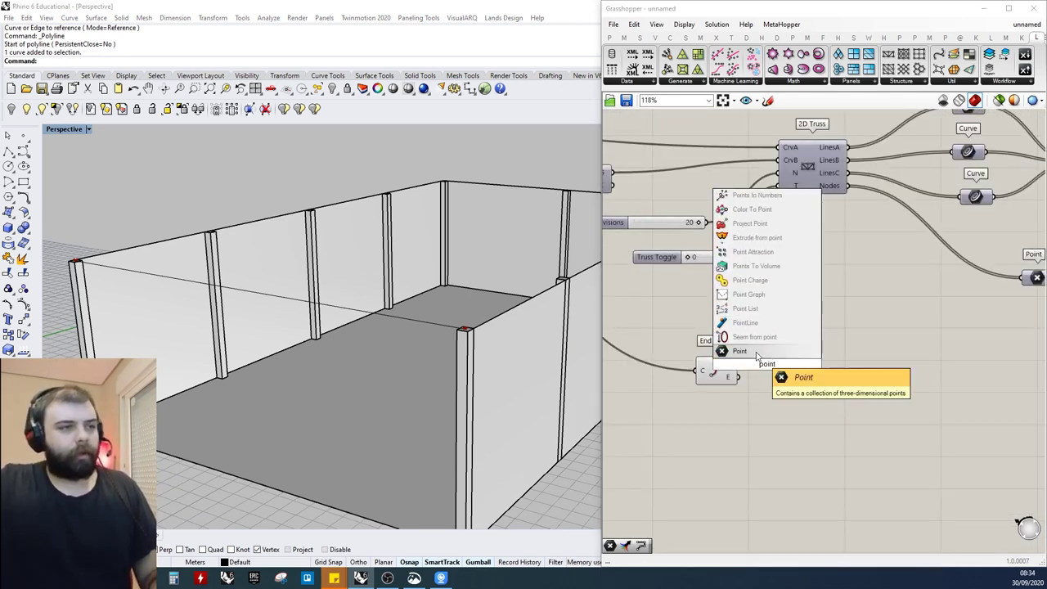
pyautogui.press('Return')
pyautogui.moveTo(736, 364); pyautogui.dragTo(758, 358)
pyautogui.moveTo(766, 358); pyautogui.dragTo(790, 375)
pyautogui.click(871, 355)
pyautogui.click(940, 392)
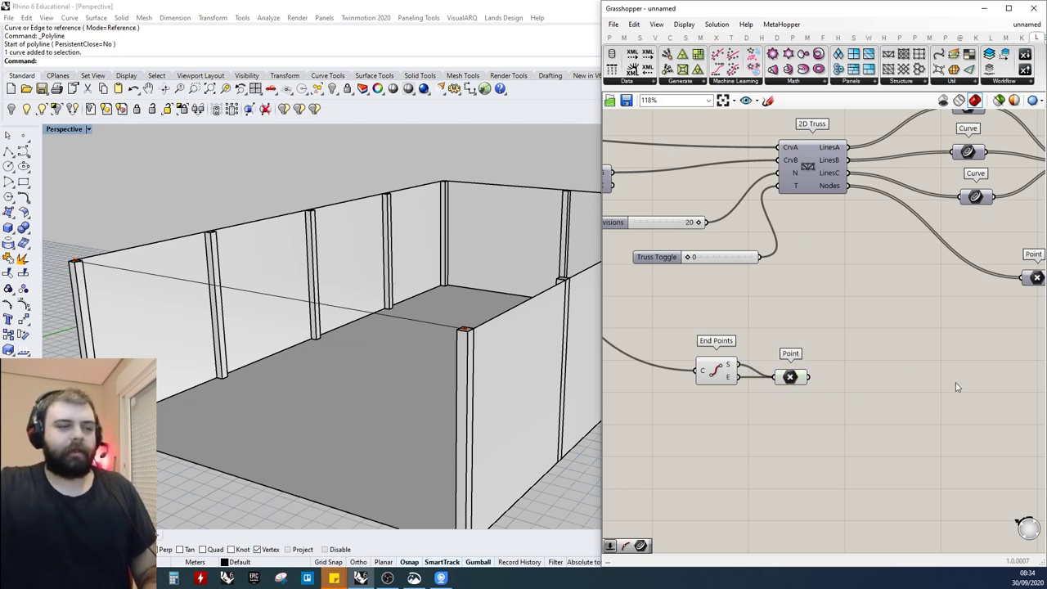
# Turn off the preview of the End Points component
pyautogui.scroll(-2, 943, 384)
pyautogui.moveTo(827, 464); pyautogui.dragTo(740, 344)
pyautogui.middleClick(740, 344)
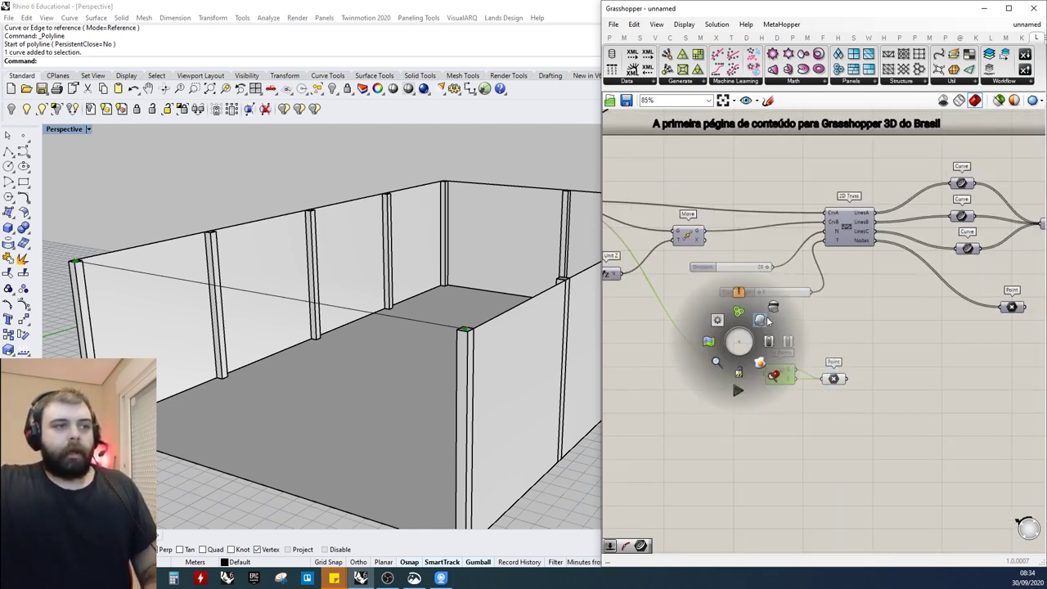
# Move the support Point parameter away from End Points and line it up beneath the truss nodes' Point parameter
pyautogui.scroll(-4, 724, 362)
pyautogui.moveTo(774, 374); pyautogui.dragTo(751, 386)
pyautogui.scroll(4, 834, 367)
pyautogui.click(806, 375)
pyautogui.moveTo(813, 399); pyautogui.dragTo(908, 398)
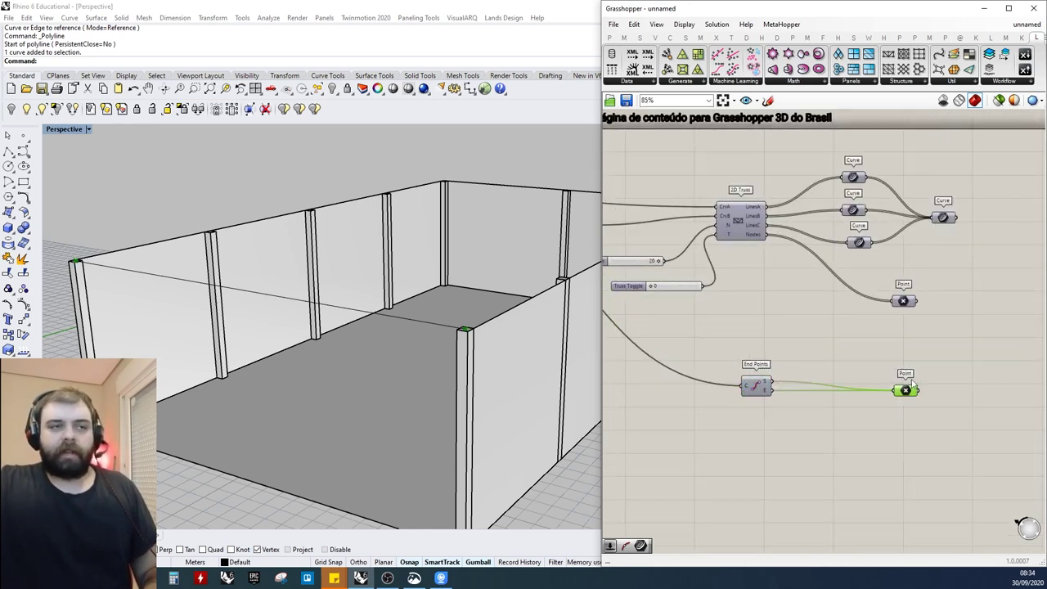
pyautogui.moveTo(908, 300); pyautogui.dragTo(943, 300)
pyautogui.click(947, 330)
pyautogui.moveTo(905, 392); pyautogui.dragTo(923, 392)
pyautogui.click(832, 302)
pyautogui.scroll(-3, 828, 309)
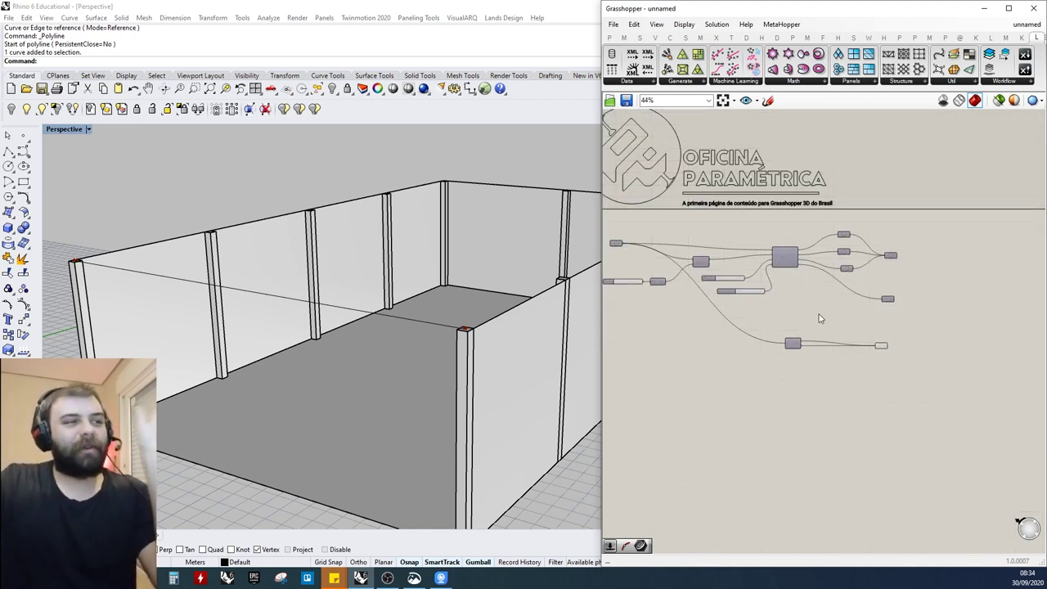
# Turn on the preview of the merged Curve parameter and the two output Point parameters
pyautogui.scroll(3, 893, 275)
pyautogui.moveTo(923, 453); pyautogui.dragTo(877, 199)
pyautogui.middleClick(876, 204)
pyautogui.click(896, 184)
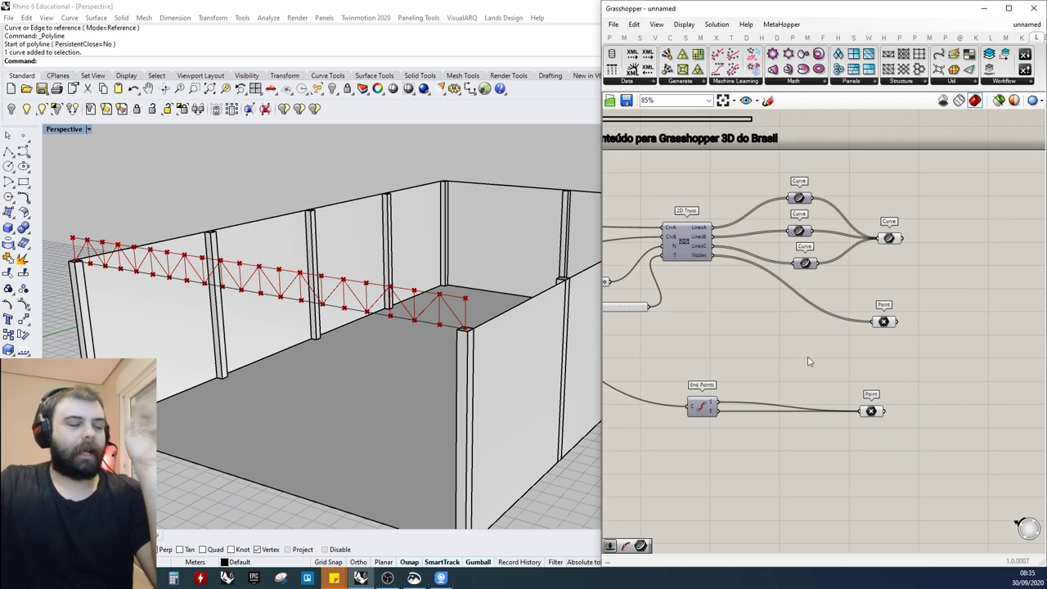
# Highlight the merged Curve and both output Point parameters and examine the truss members, nodes and supports in Rhino
pyautogui.scroll(-2, 810, 358)
pyautogui.click(891, 391)
pyautogui.moveTo(933, 421); pyautogui.dragTo(885, 242)
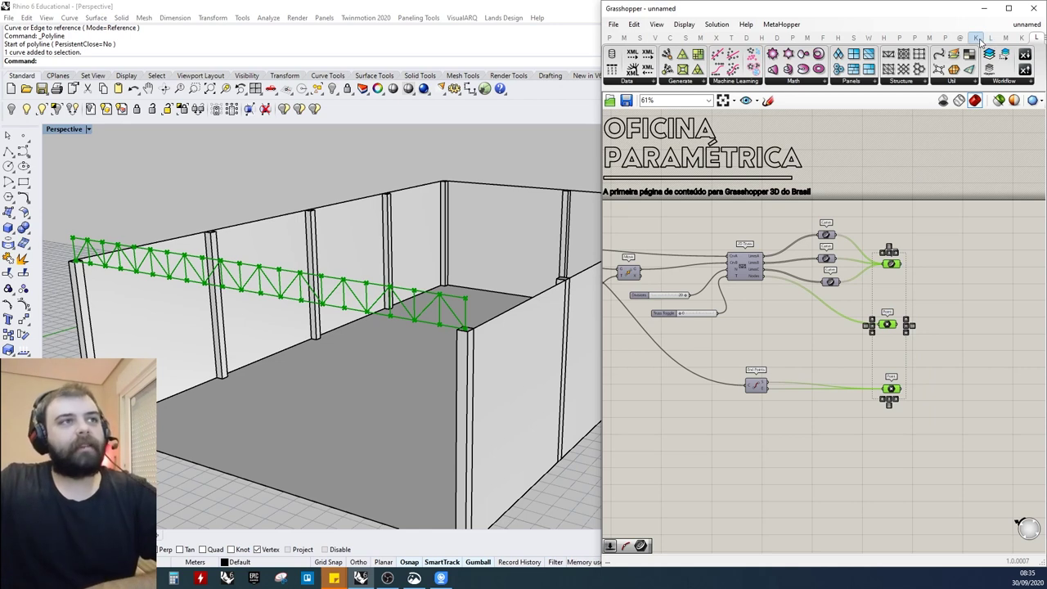
pyautogui.moveTo(978, 39)
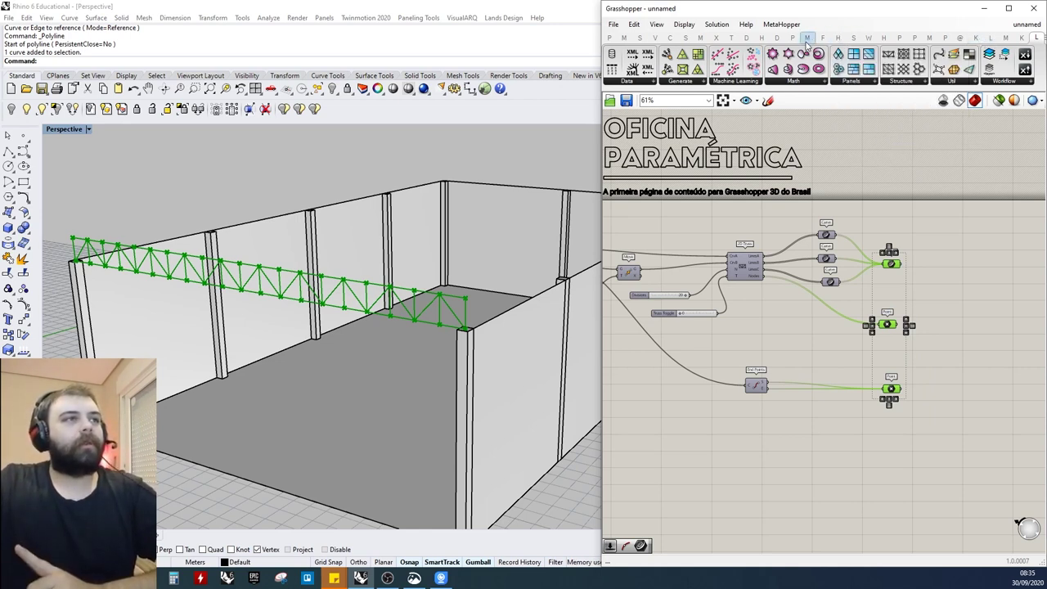
# Place an Analyze Nonlinear WIP (Karamba3D) component, locate it in the component library, and delete it
pyautogui.click(953, 241)
pyautogui.doubleClick(953, 241)
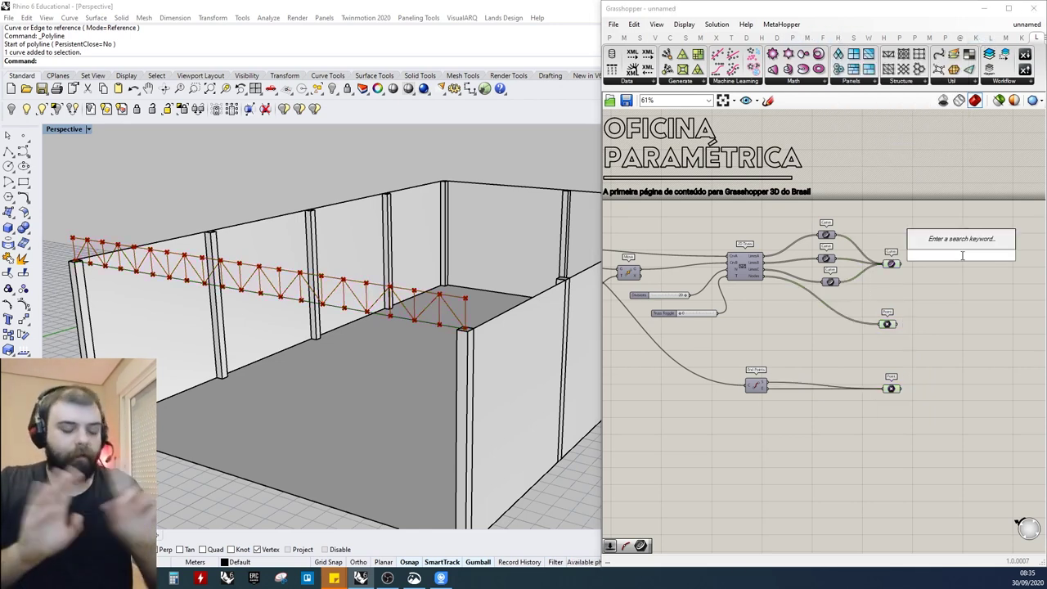
pyautogui.write('analu')
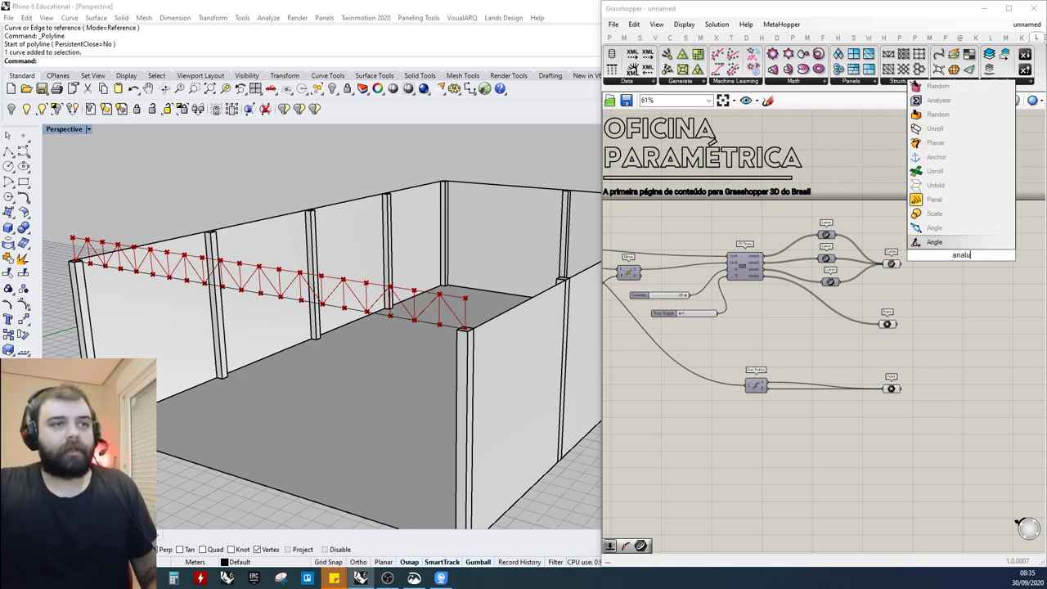
pyautogui.press('BackSpace')
pyautogui.write('yze')
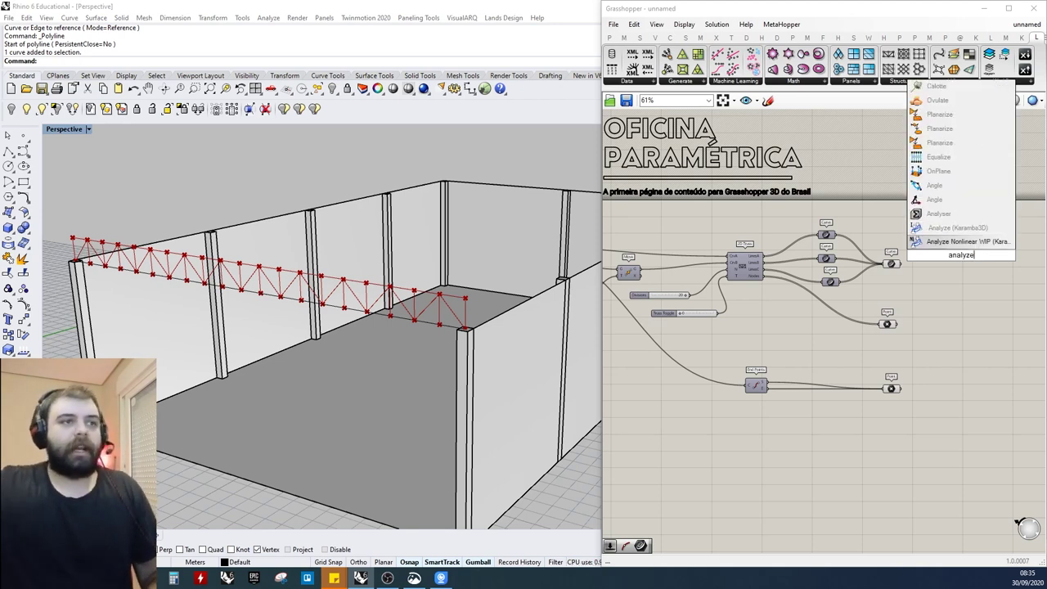
pyautogui.click(954, 243)
pyautogui.keyDown('ctrl'); pyautogui.keyDown('alt'); pyautogui.click(959, 250); pyautogui.keyUp('alt'); pyautogui.keyUp('ctrl')
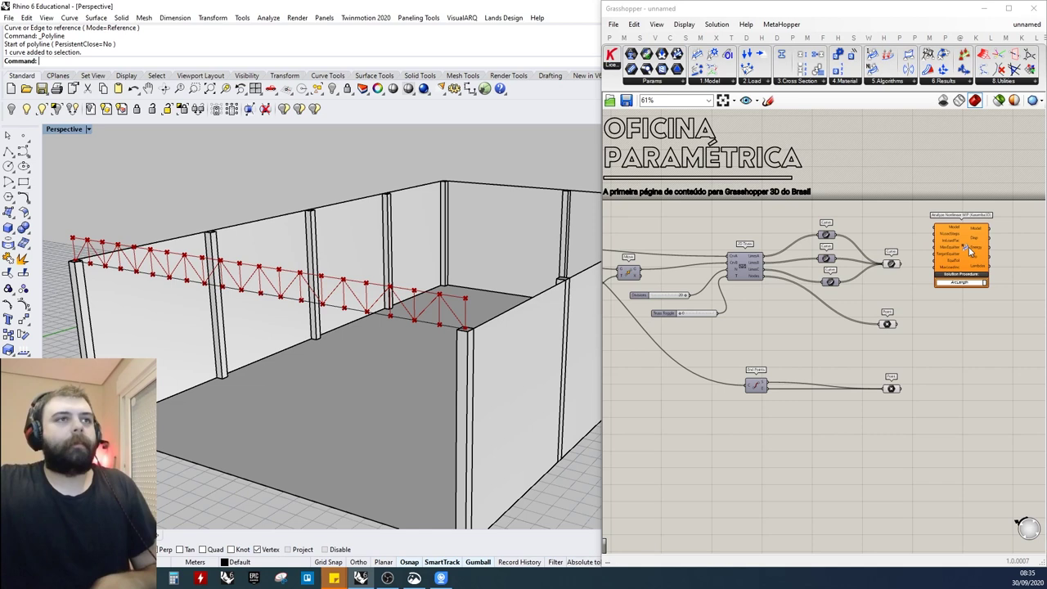
pyautogui.moveTo(961, 231); pyautogui.dragTo(940, 216)
pyautogui.scroll(-3, 939, 215)
pyautogui.moveTo(939, 215); pyautogui.dragTo(830, 244, button='right')
pyautogui.scroll(5, 892, 237)
pyautogui.press('Delete')
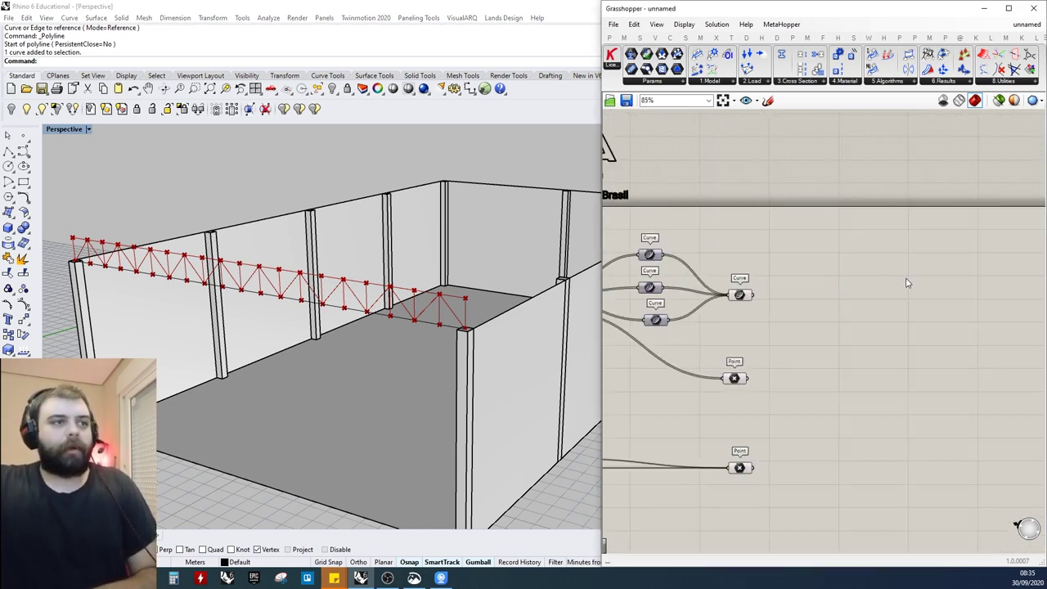
# Place a Loft component and locate it in the component library
pyautogui.doubleClick(906, 279)
pyautogui.write('loft')
pyautogui.press('Return')
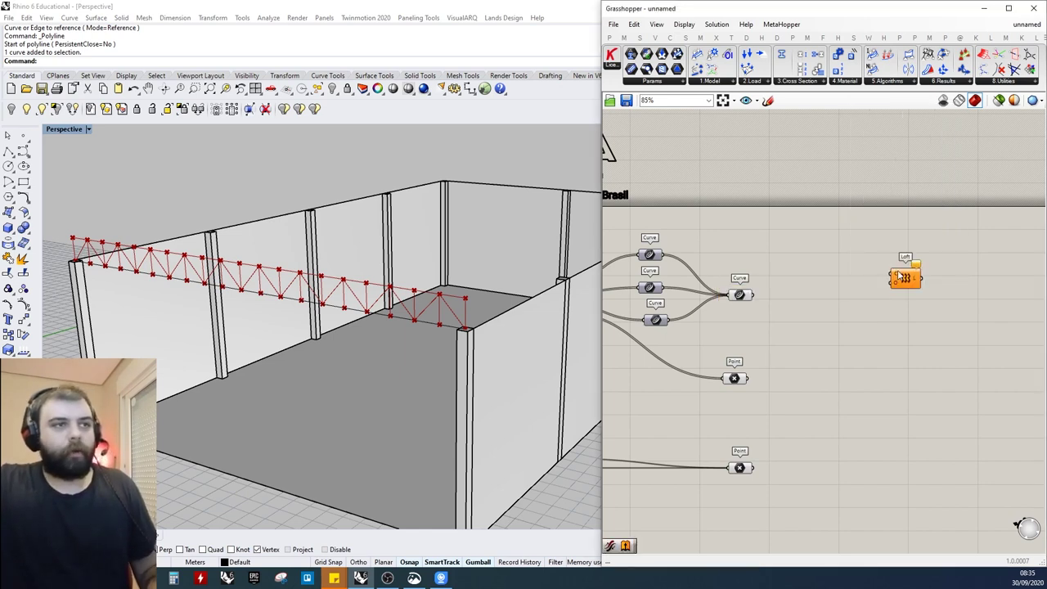
pyautogui.scroll(3, 850, 301)
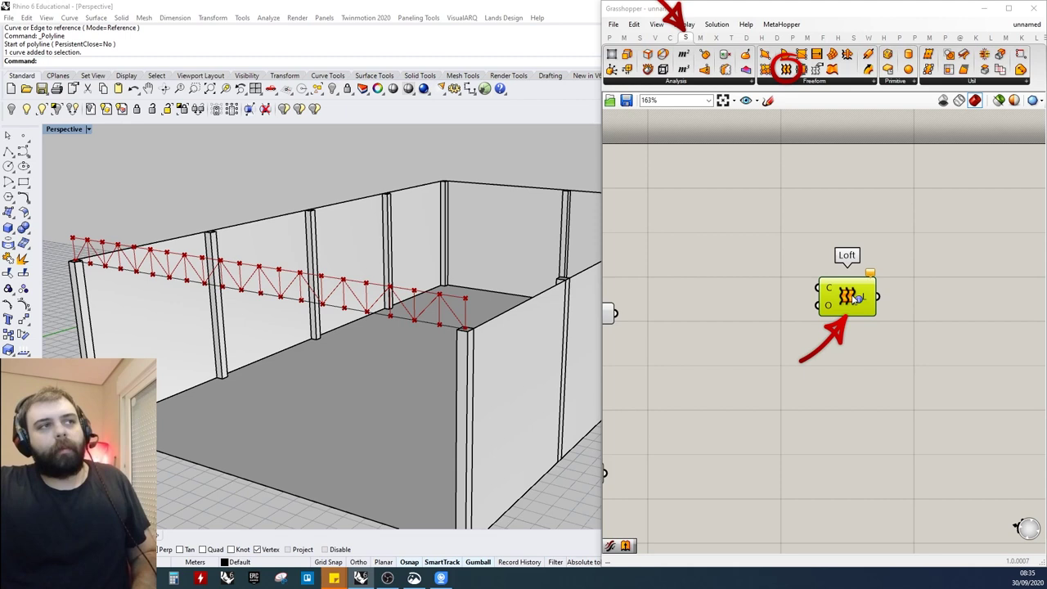
# Use another Analyze Nonlinear WIP (Karamba3D) component to reveal the Karamba3D category in the component library, and delete the component
pyautogui.doubleClick(869, 377)
pyautogui.write('analy')
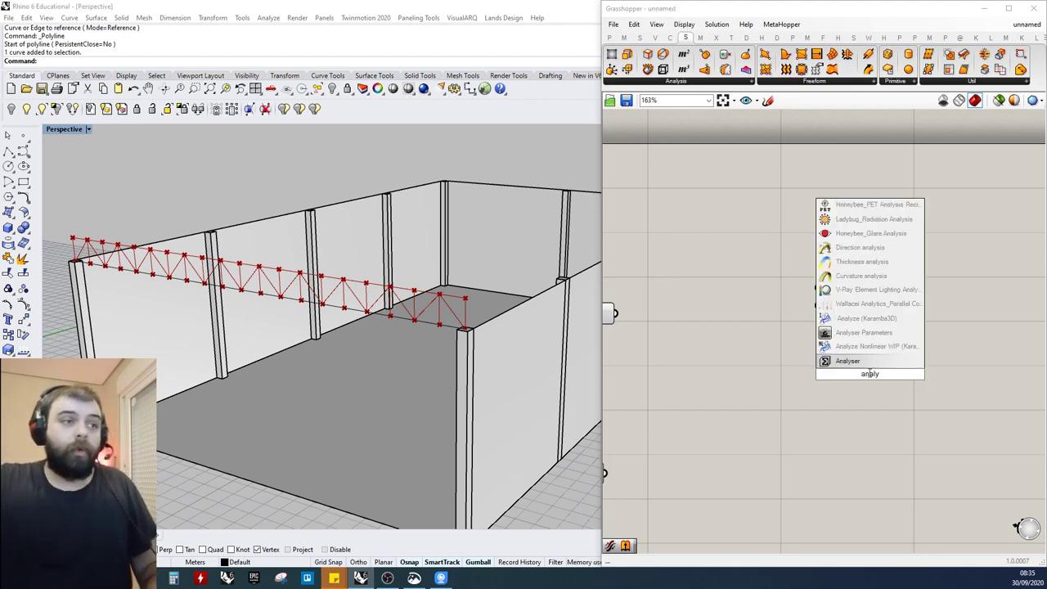
pyautogui.click(867, 346)
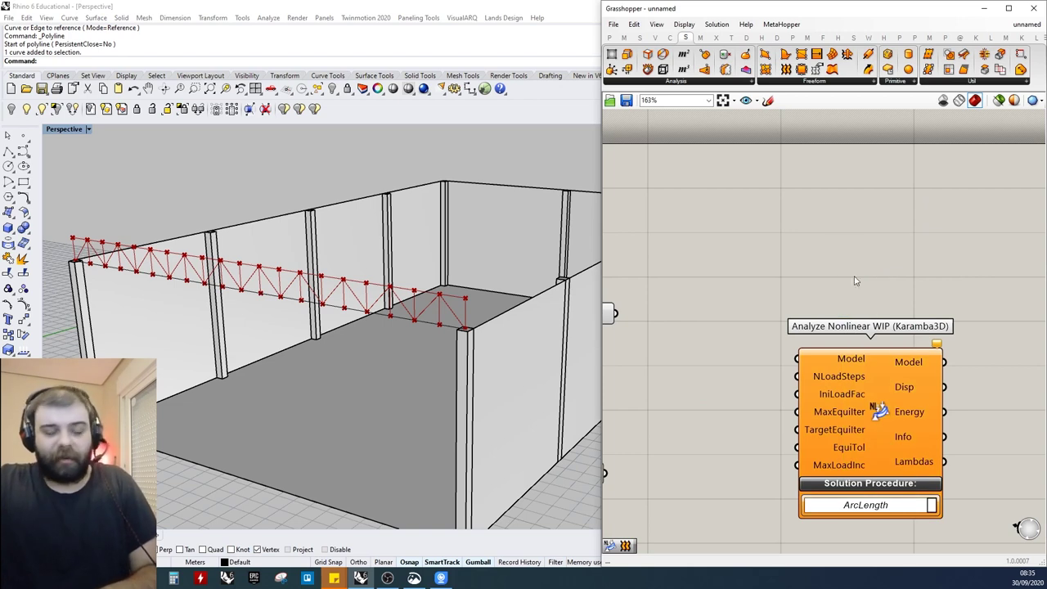
pyautogui.scroll(-1, 810, 277)
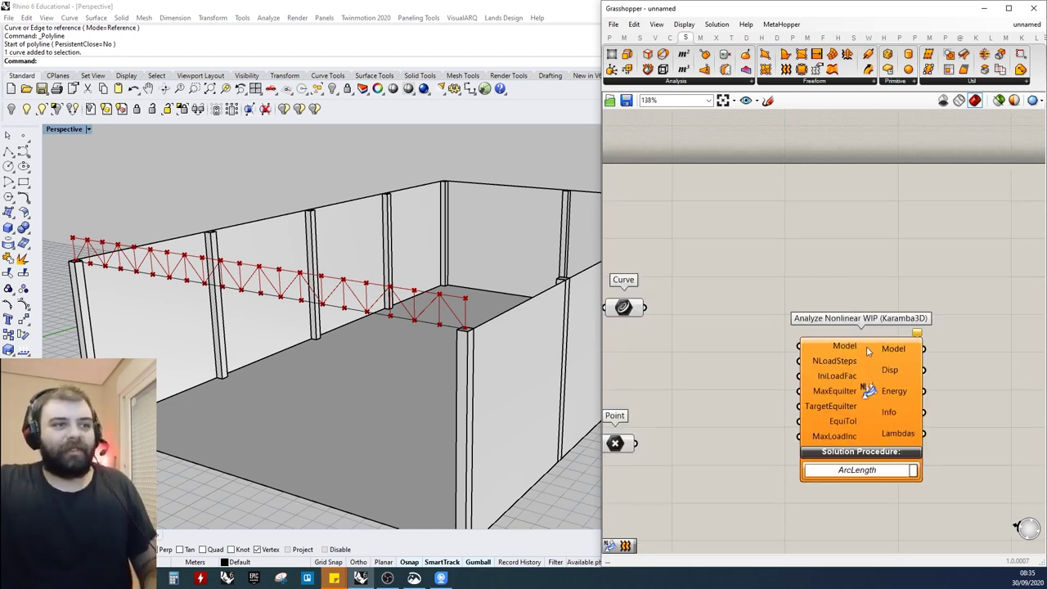
pyautogui.keyDown('ctrl'); pyautogui.keyDown('alt'); pyautogui.click(870, 388); pyautogui.keyUp('alt'); pyautogui.keyUp('ctrl')
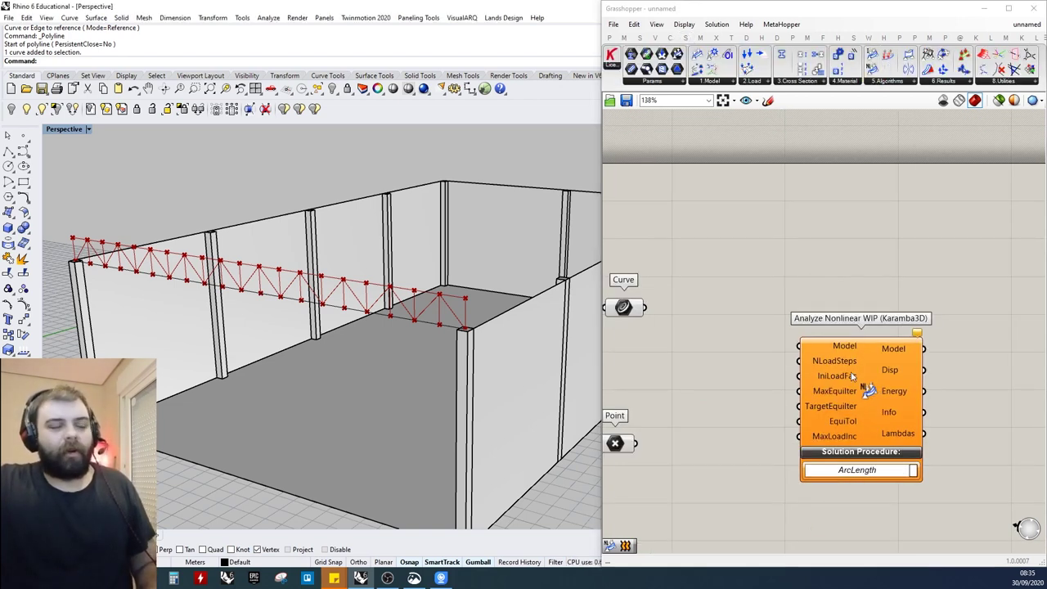
pyautogui.click(879, 334)
pyautogui.press('Delete')
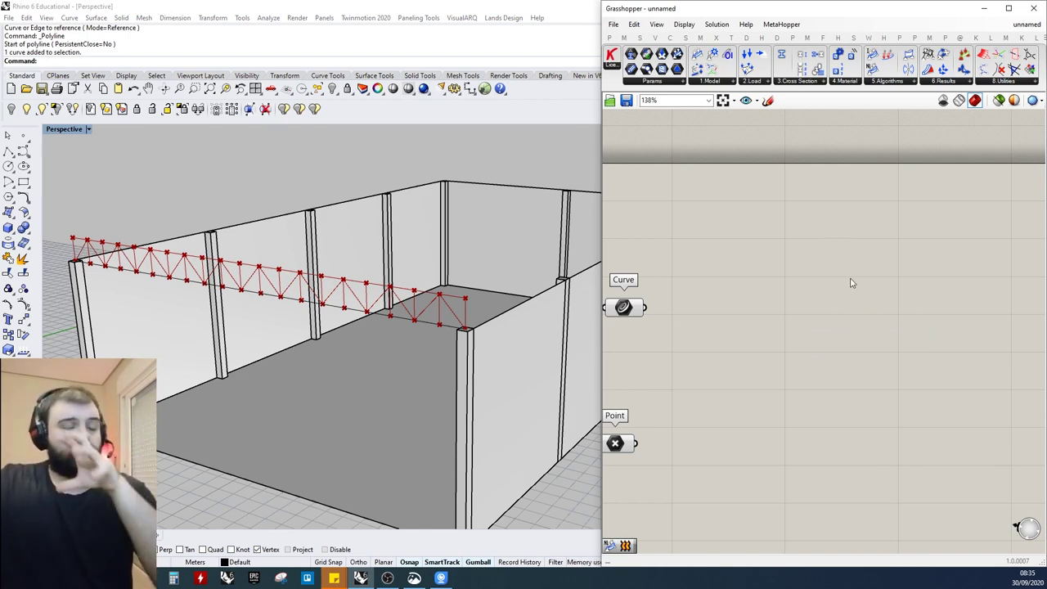
# Add Karamba3D's Assemble Model component beside the output Curve and Point parameters
pyautogui.scroll(-5, 899, 278)
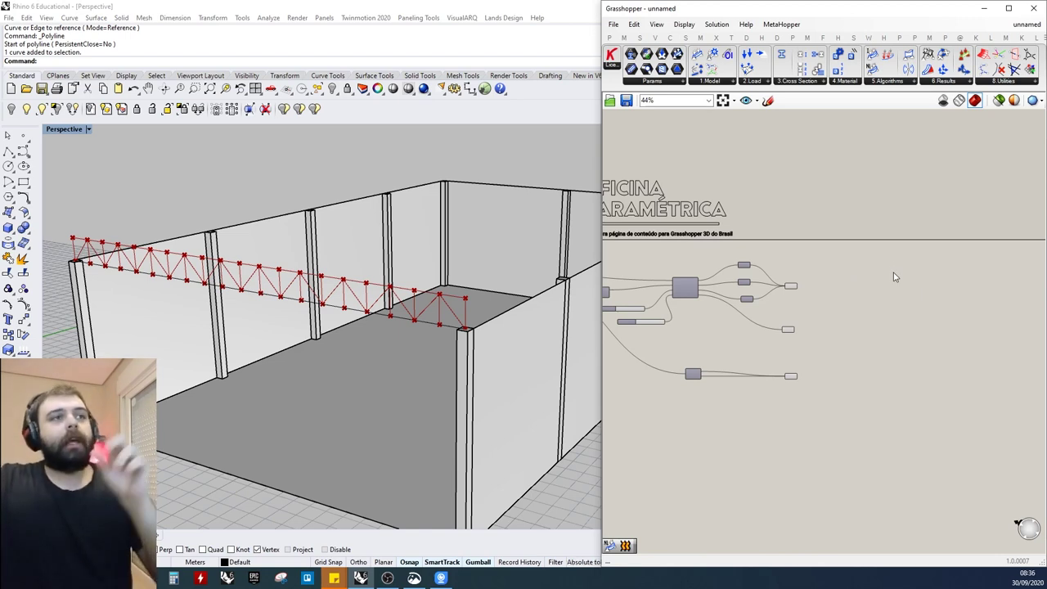
pyautogui.click(709, 83)
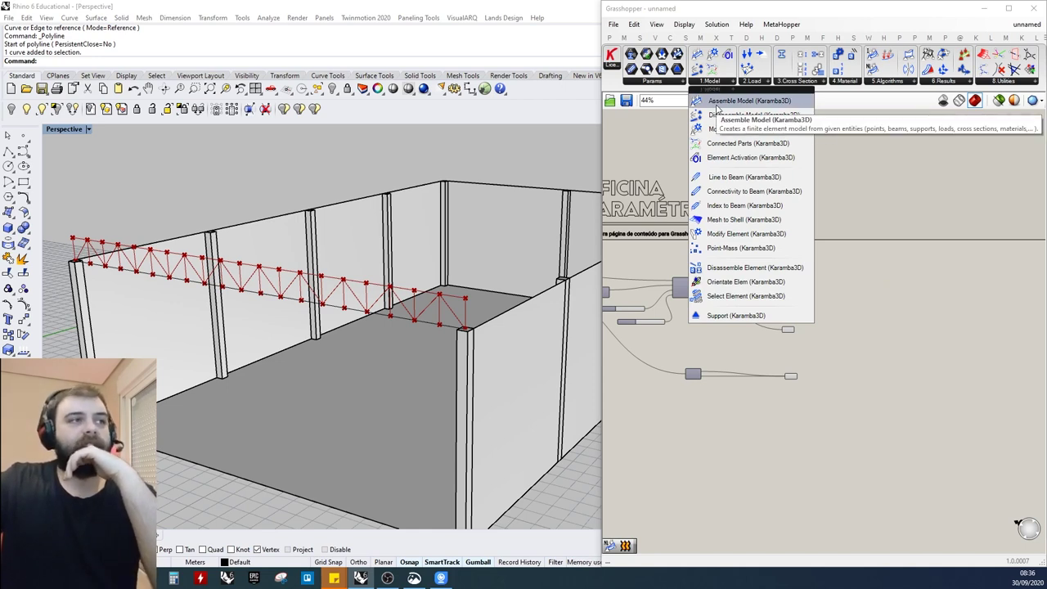
pyautogui.click(717, 108)
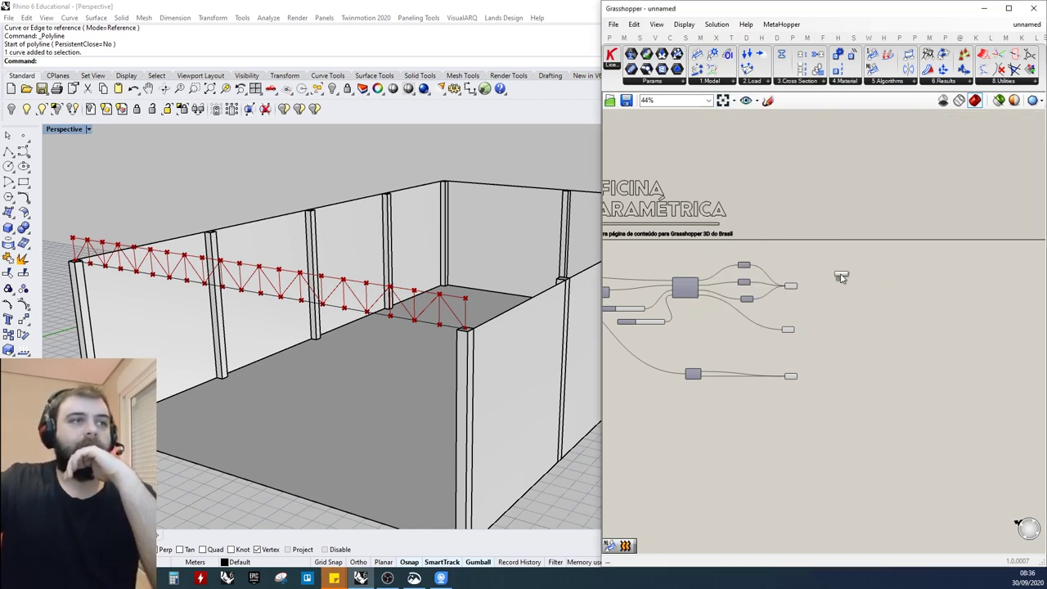
pyautogui.click(880, 289)
pyautogui.scroll(3, 882, 287)
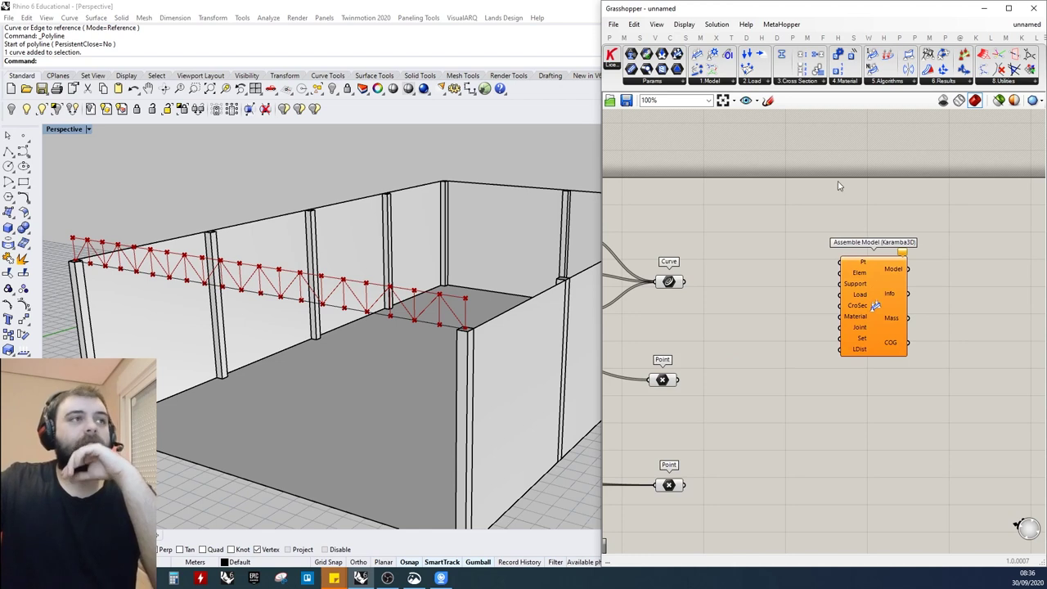
# Place a BouncySolver component below Assemble Model to compare the two
pyautogui.click(976, 38)
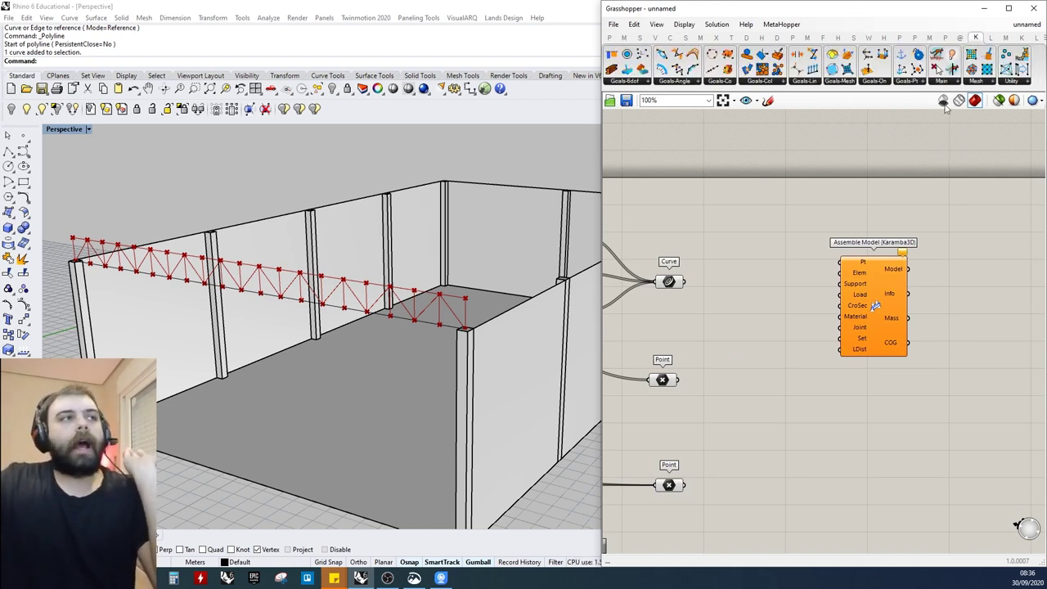
pyautogui.click(942, 80)
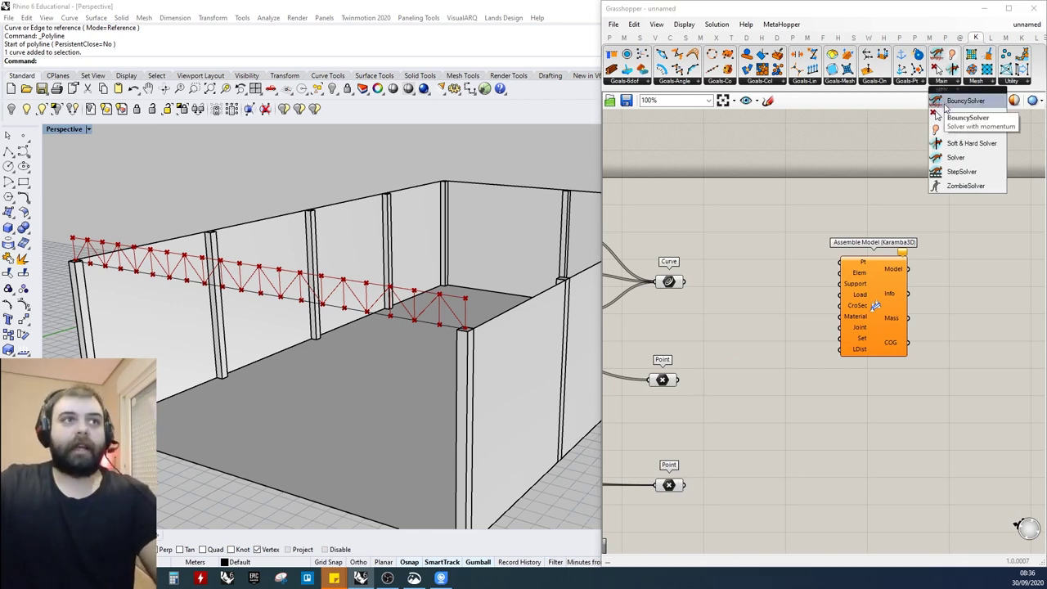
pyautogui.click(936, 104)
pyautogui.click(887, 425)
pyautogui.moveTo(947, 495); pyautogui.dragTo(815, 381)
pyautogui.moveTo(904, 427); pyautogui.dragTo(901, 438)
pyautogui.moveTo(954, 498); pyautogui.dragTo(819, 390)
pyautogui.click(963, 285)
pyautogui.moveTo(893, 434); pyautogui.dragTo(892, 432)
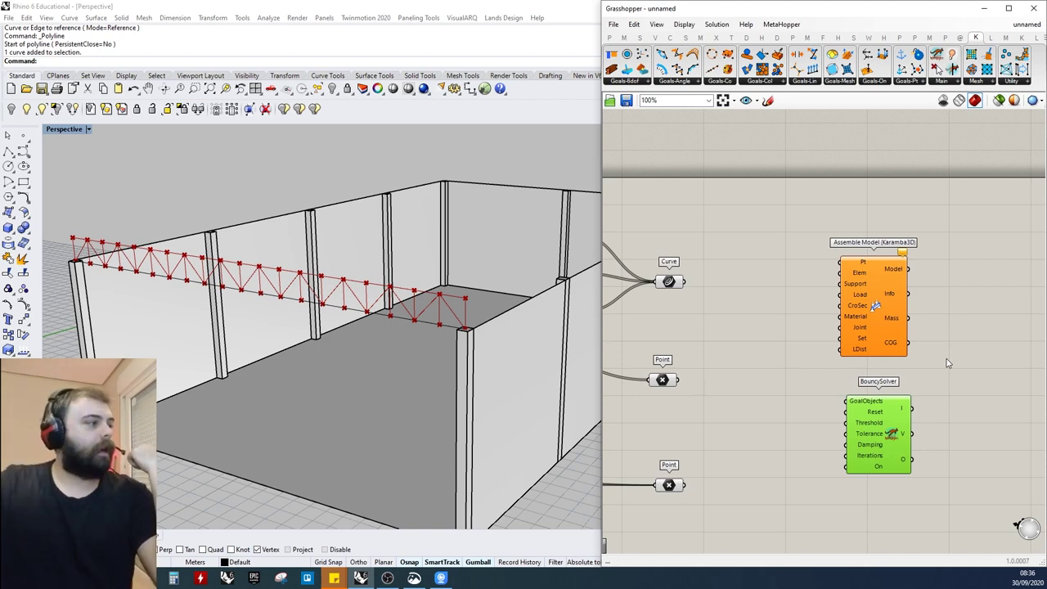
pyautogui.click(957, 382)
pyautogui.moveTo(884, 431); pyautogui.dragTo(874, 448)
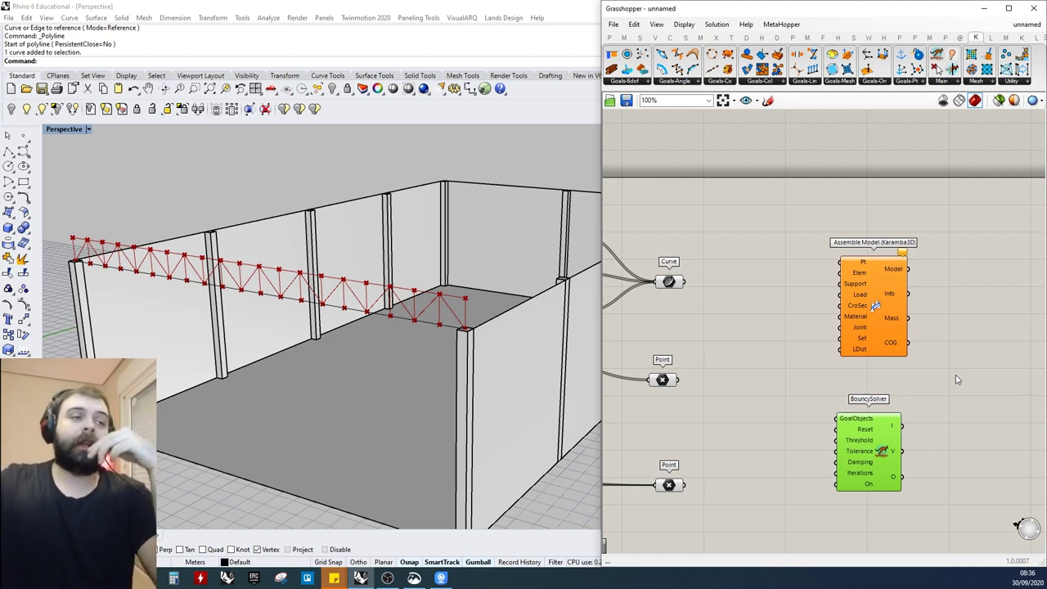
# Delete the BouncySolver component
pyautogui.click(929, 401)
pyautogui.moveTo(960, 473); pyautogui.dragTo(831, 371)
pyautogui.press('Delete')
# Examine the inputs and outputs of the Assemble Model component, from Pt to LDist and Model to COG
pyautogui.moveTo(886, 305); pyautogui.dragTo(880, 306)
pyautogui.click(876, 225)
pyautogui.moveTo(873, 241); pyautogui.dragTo(882, 242)
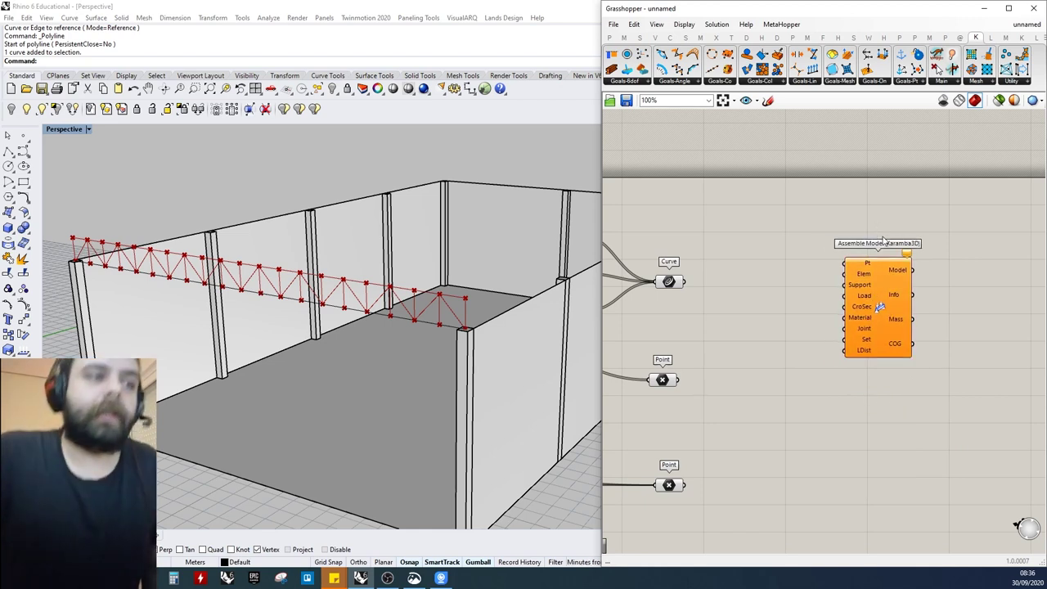
pyautogui.scroll(4, 858, 269)
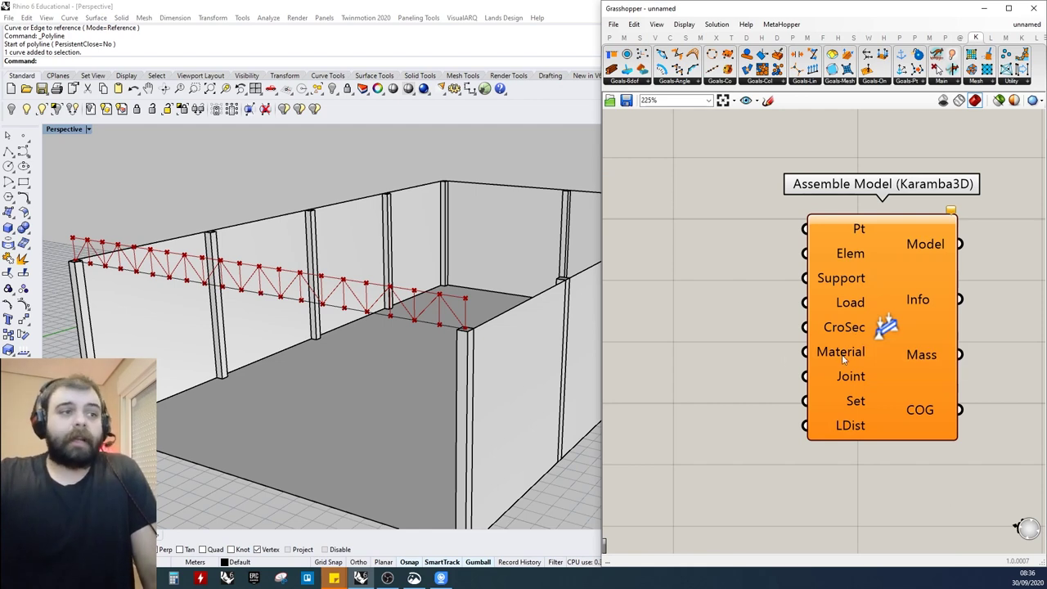
pyautogui.scroll(-3, 859, 349)
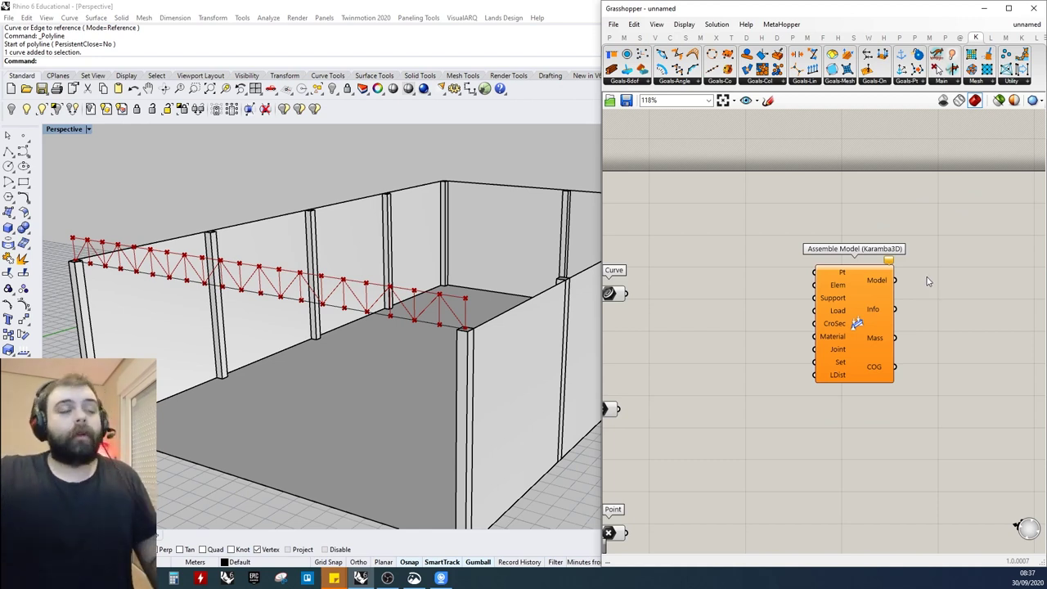
# Widen the gap between Assemble Model and the output parameters by moving Assemble Model and the merged Curve parameter apart
pyautogui.scroll(-4, 767, 280)
pyautogui.moveTo(811, 293); pyautogui.dragTo(861, 294)
pyautogui.click(839, 260)
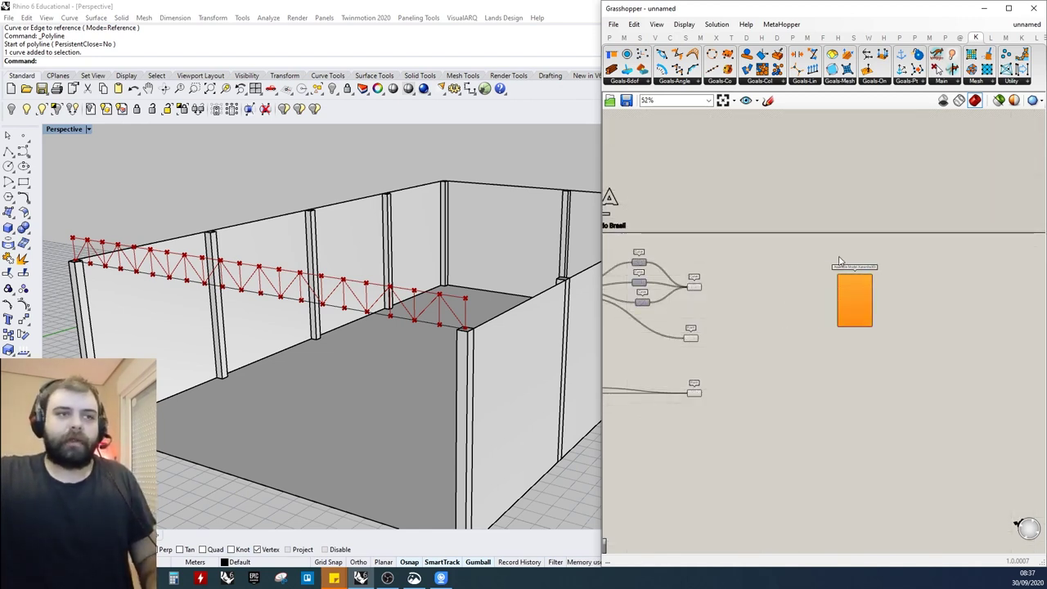
pyautogui.scroll(3, 699, 284)
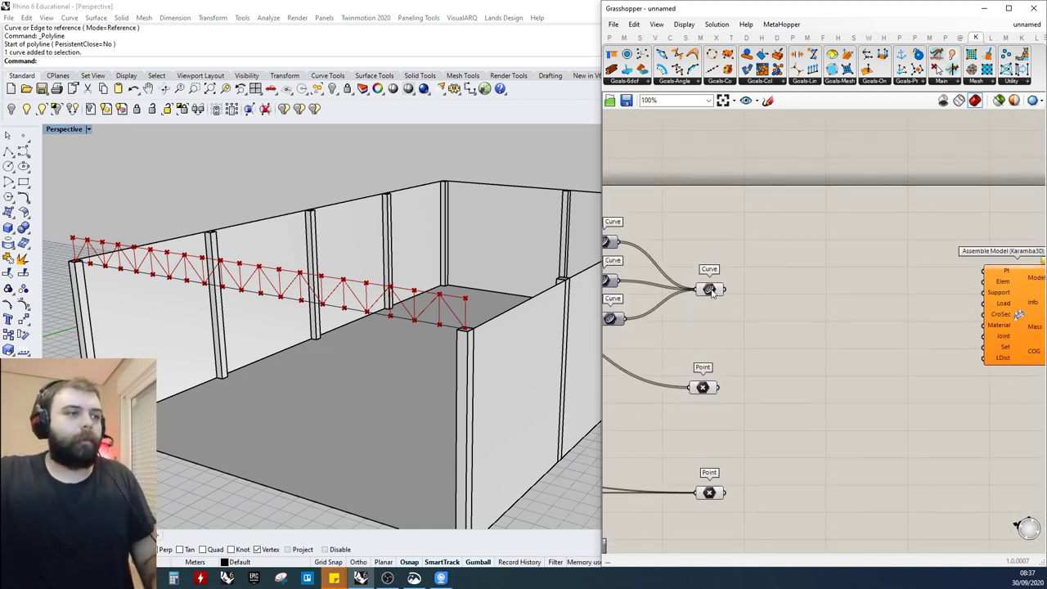
pyautogui.click(697, 280)
pyautogui.click(743, 255)
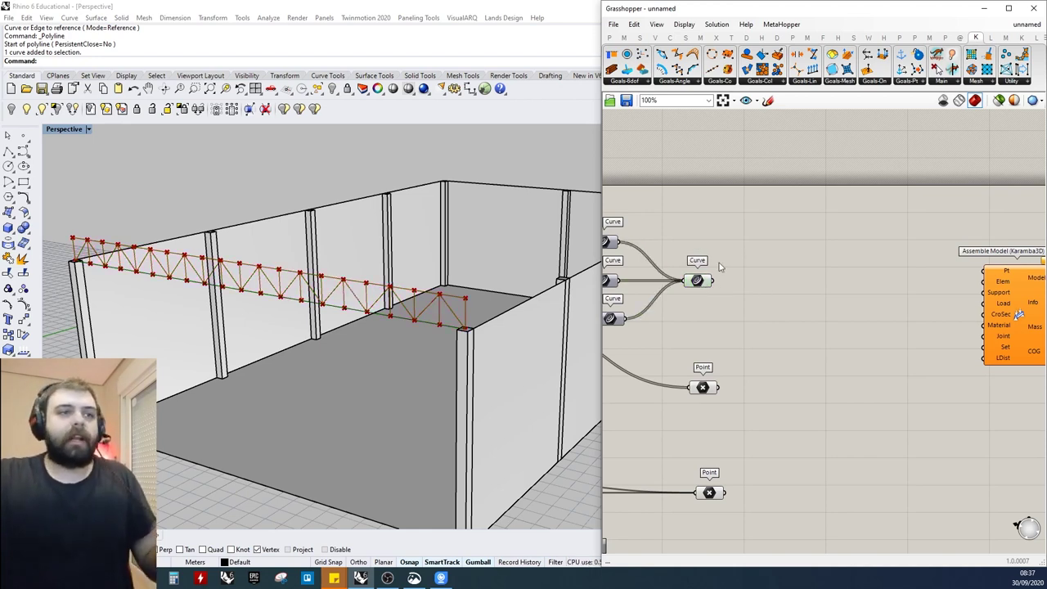
# Align the merged Curve parameter and the two Point parameters below it in one vertical column
pyautogui.scroll(-2, 719, 263)
pyautogui.scroll(5, 914, 267)
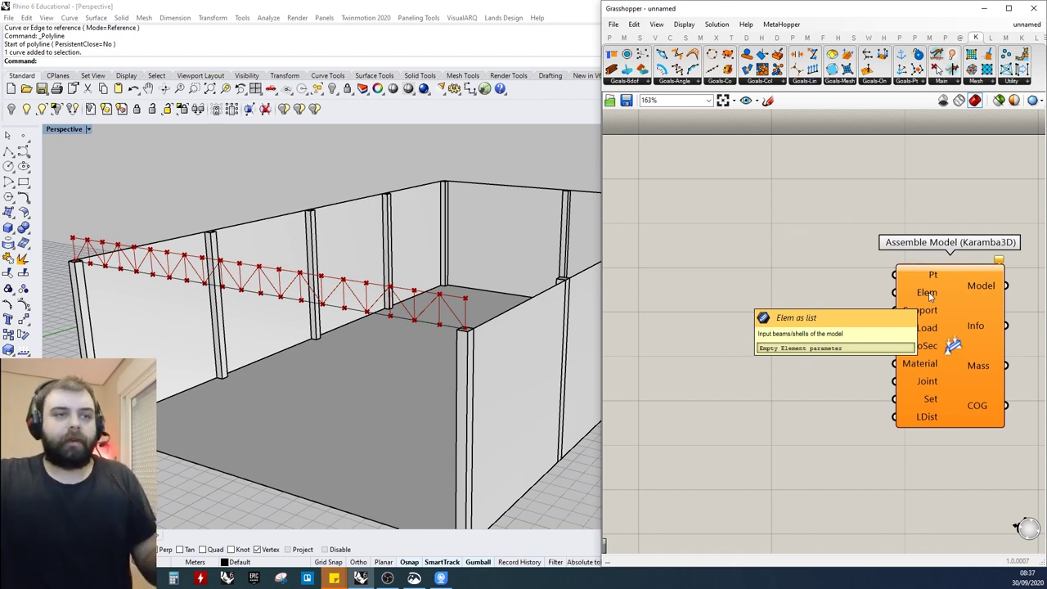
pyautogui.scroll(-4, 933, 298)
pyautogui.scroll(3, 744, 358)
pyautogui.click(708, 362)
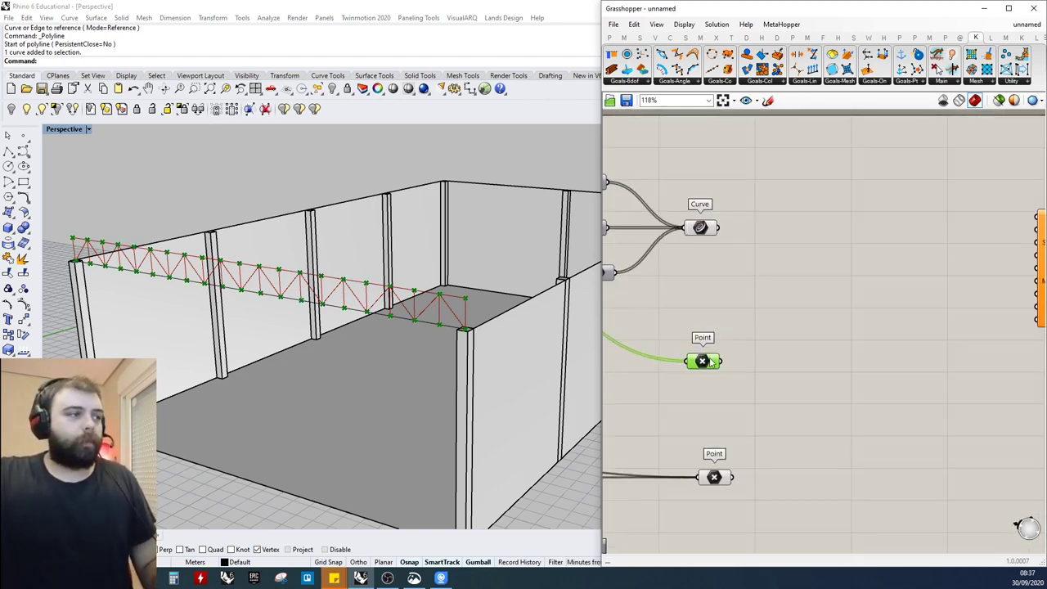
pyautogui.click(642, 325)
pyautogui.scroll(-3, 637, 319)
pyautogui.moveTo(683, 418)
pyautogui.mouseDown()
pyautogui.moveTo(669, 427)
pyautogui.moveTo(677, 419)
pyautogui.mouseUp()
pyautogui.click(718, 376)
pyautogui.click(669, 420)
pyautogui.click(714, 384)
pyautogui.moveTo(677, 344); pyautogui.dragTo(672, 352)
pyautogui.click(828, 321)
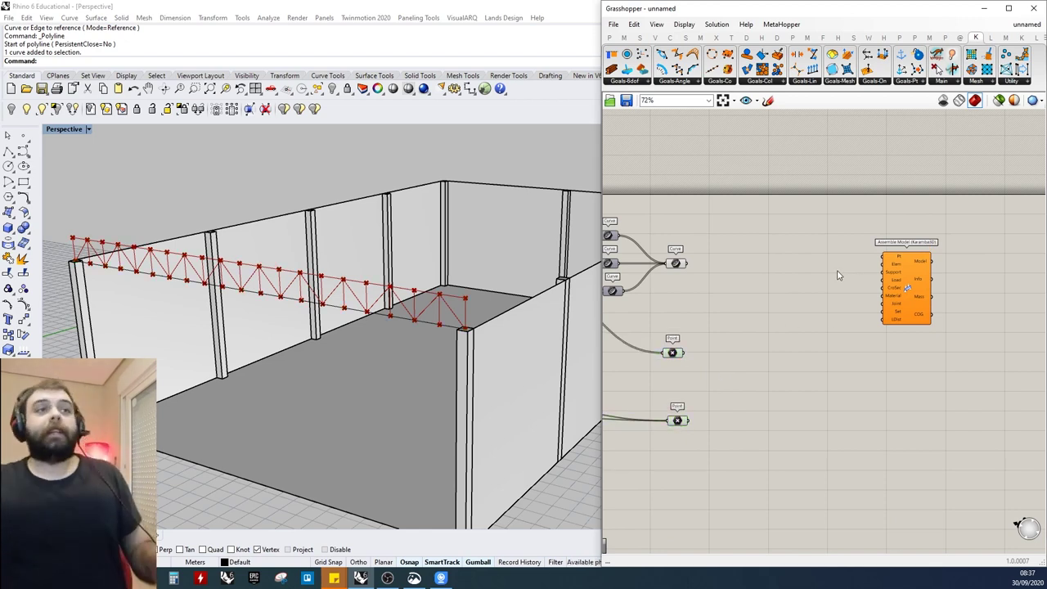
pyautogui.moveTo(790, 466); pyautogui.dragTo(653, 240)
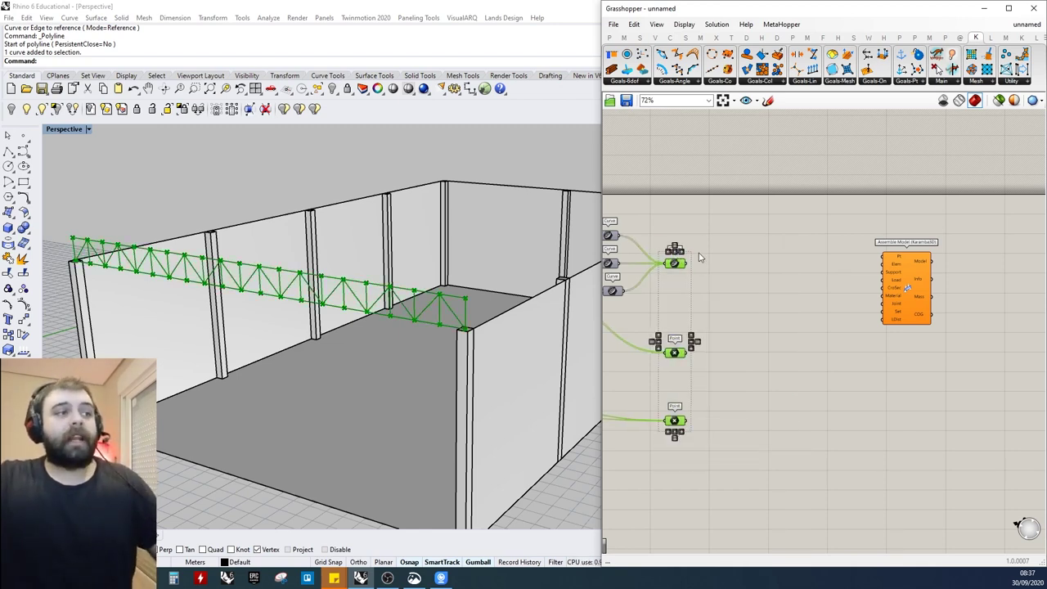
pyautogui.click(773, 272)
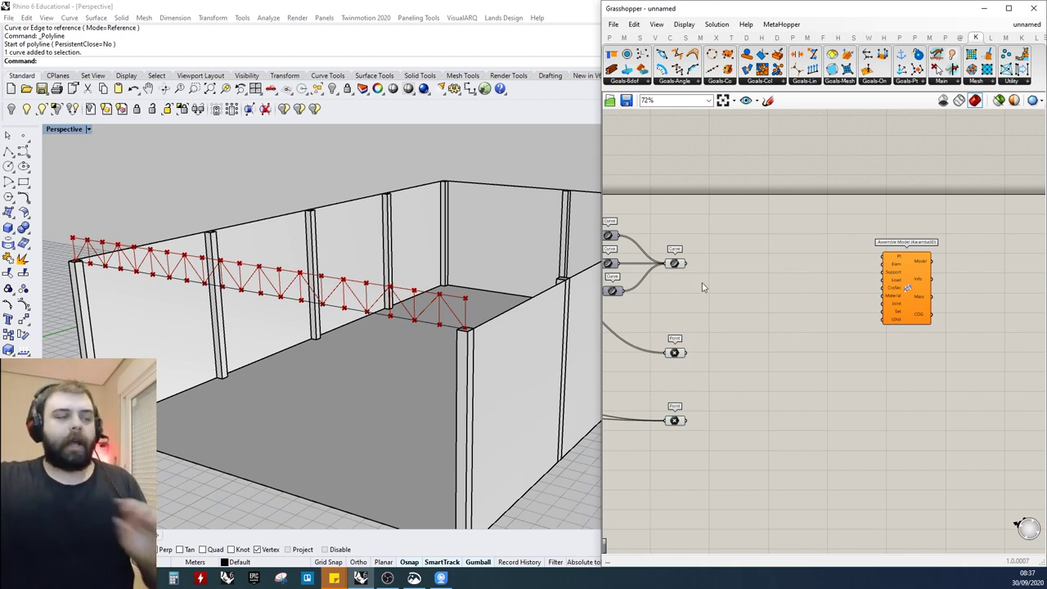
# Highlight the merged truss curves in the Rhino viewport and inspect the Elem input of Assemble Model
pyautogui.click(674, 264)
pyautogui.moveTo(245, 291); pyautogui.dragTo(411, 270, button='right')
pyautogui.scroll(-3, 392, 286)
pyautogui.scroll(5, 908, 256)
pyautogui.scroll(-6, 965, 237)
pyautogui.scroll(4, 895, 260)
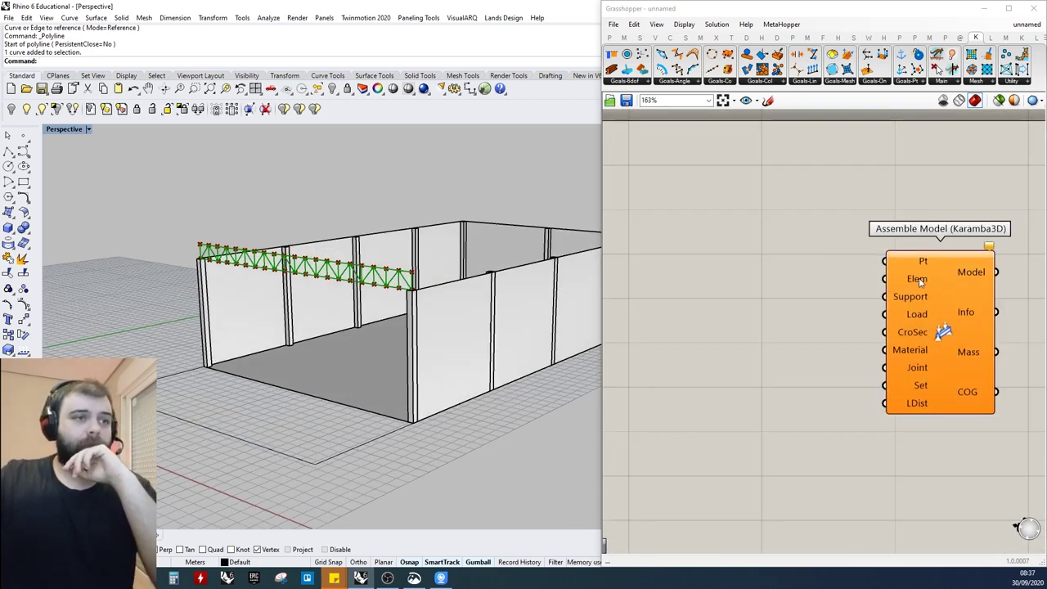
# Place a Karamba3D Line to Beam component before Assemble Model
pyautogui.click(839, 276)
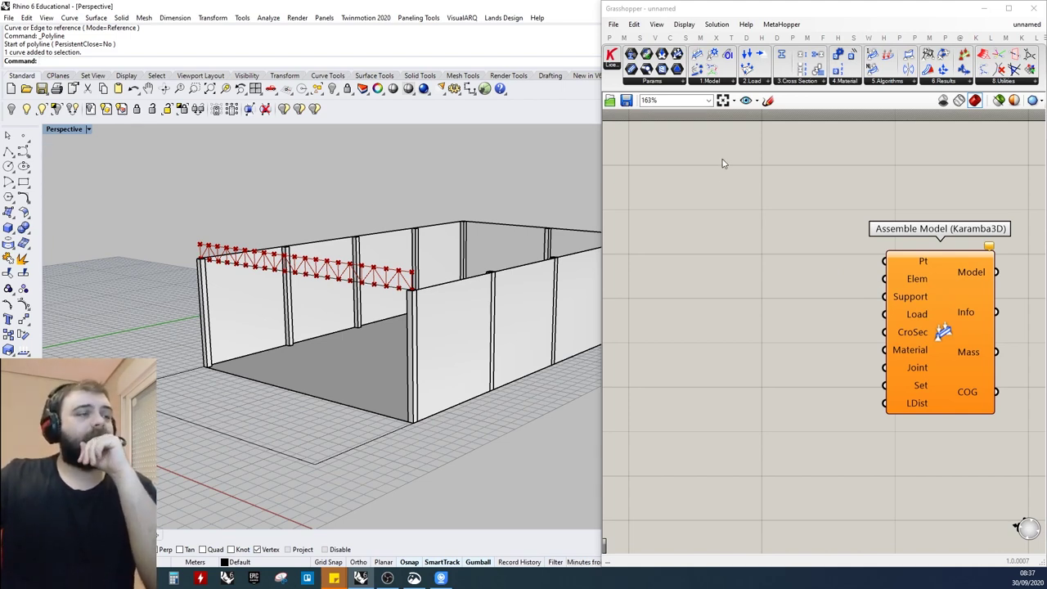
pyautogui.click(718, 82)
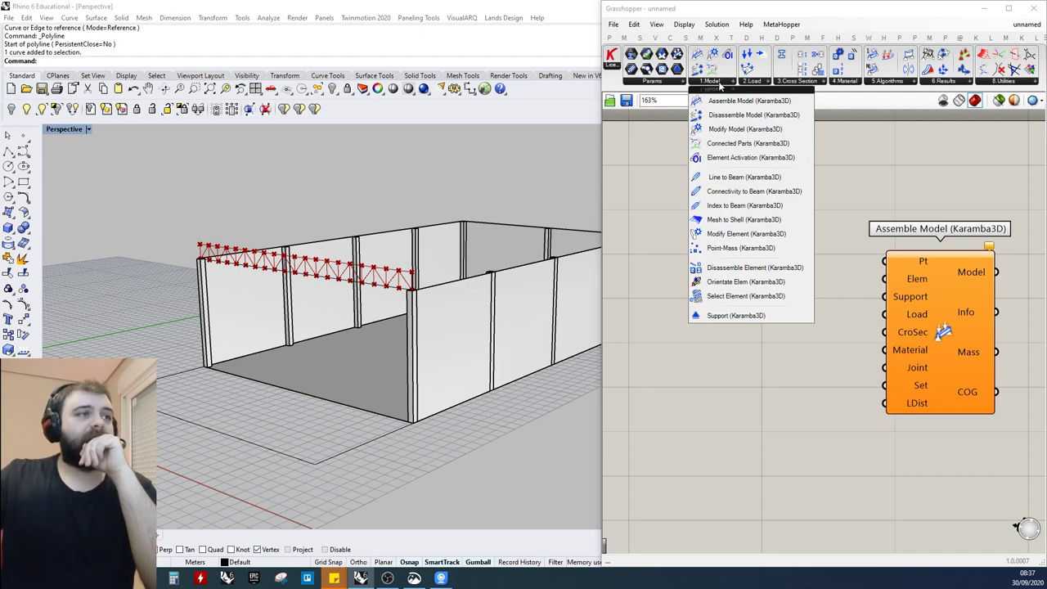
pyautogui.click(734, 178)
pyautogui.click(733, 245)
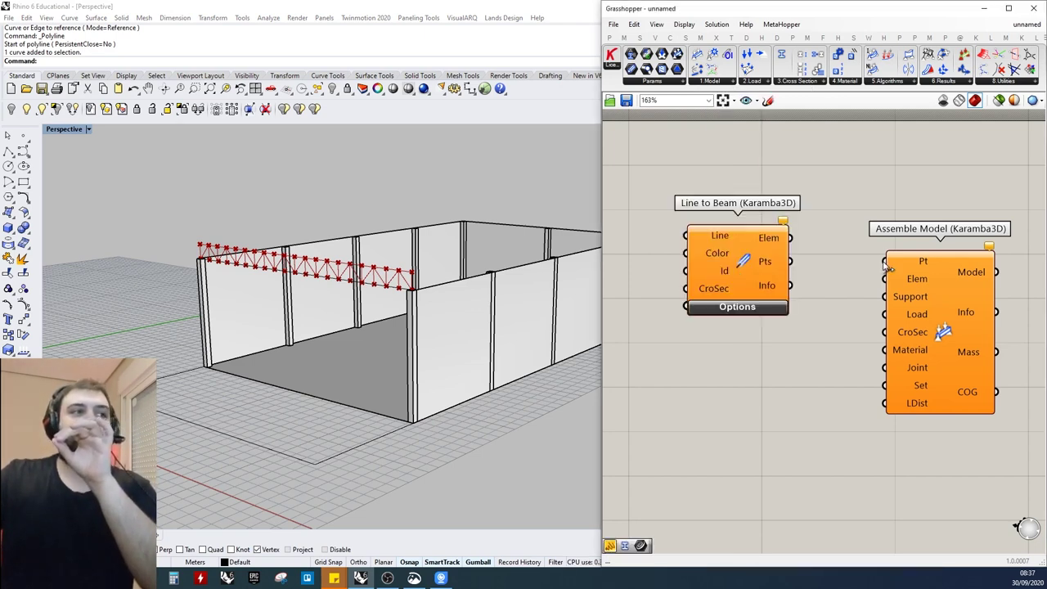
# Examine the Line to Beam component's inputs and outputs, starting with what its Line input expects
pyautogui.scroll(-1, 876, 256)
pyautogui.scroll(2, 875, 256)
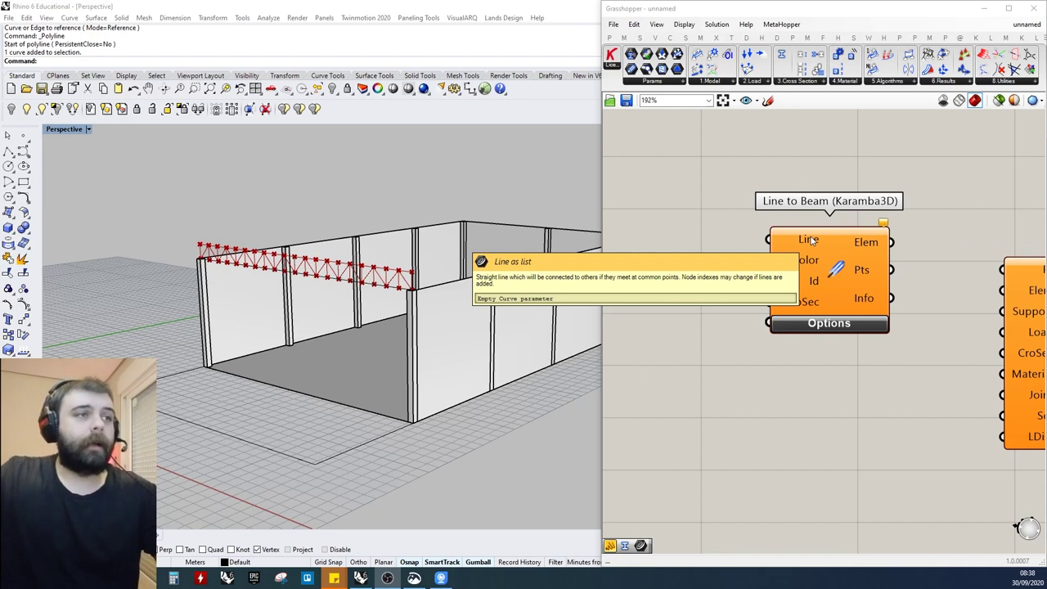
pyautogui.scroll(-6, 915, 245)
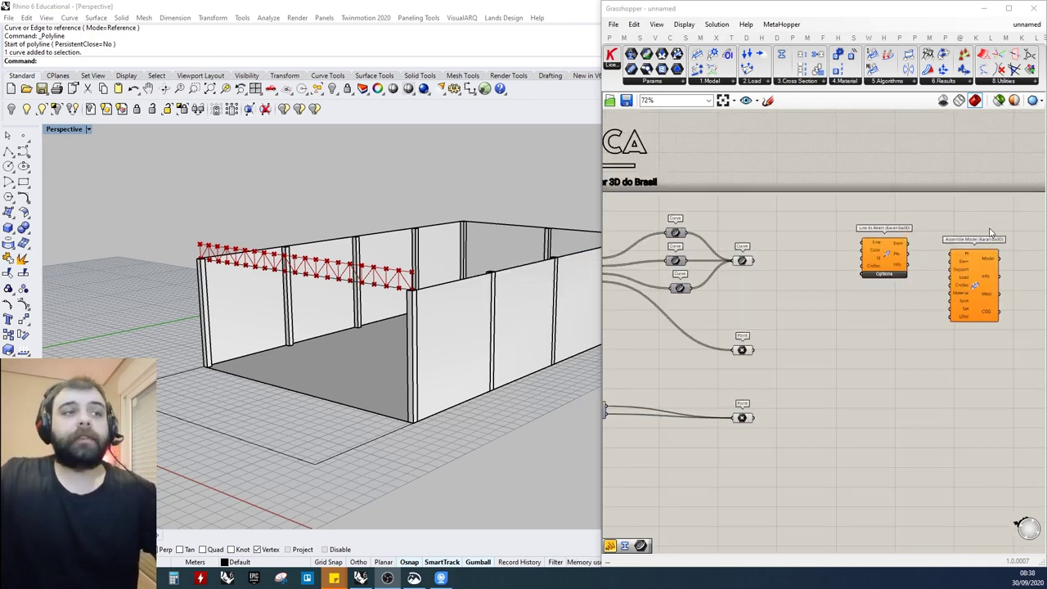
pyautogui.scroll(3, 941, 243)
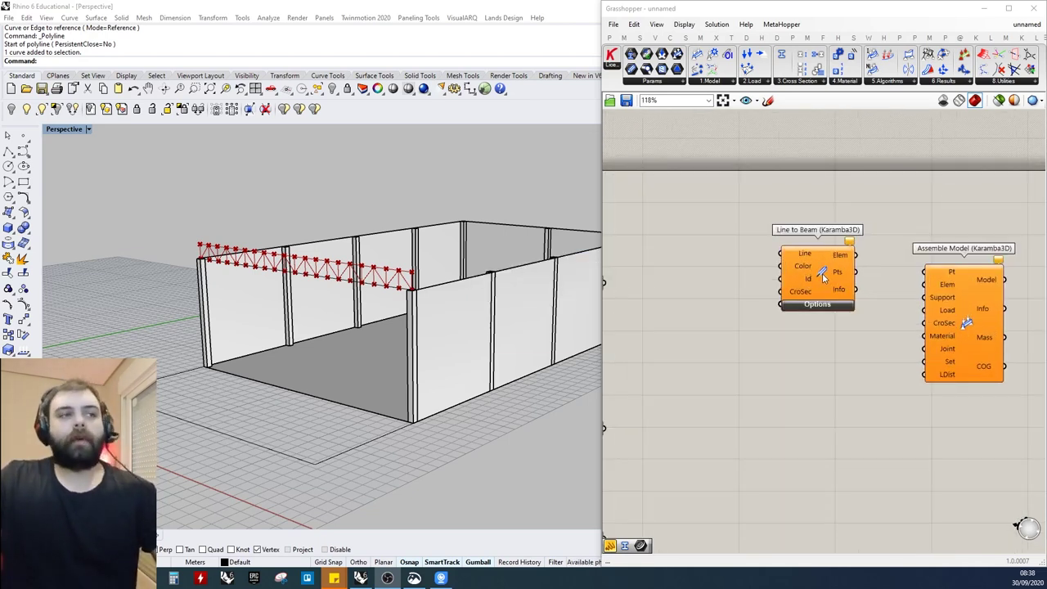
pyautogui.moveTo(822, 273)
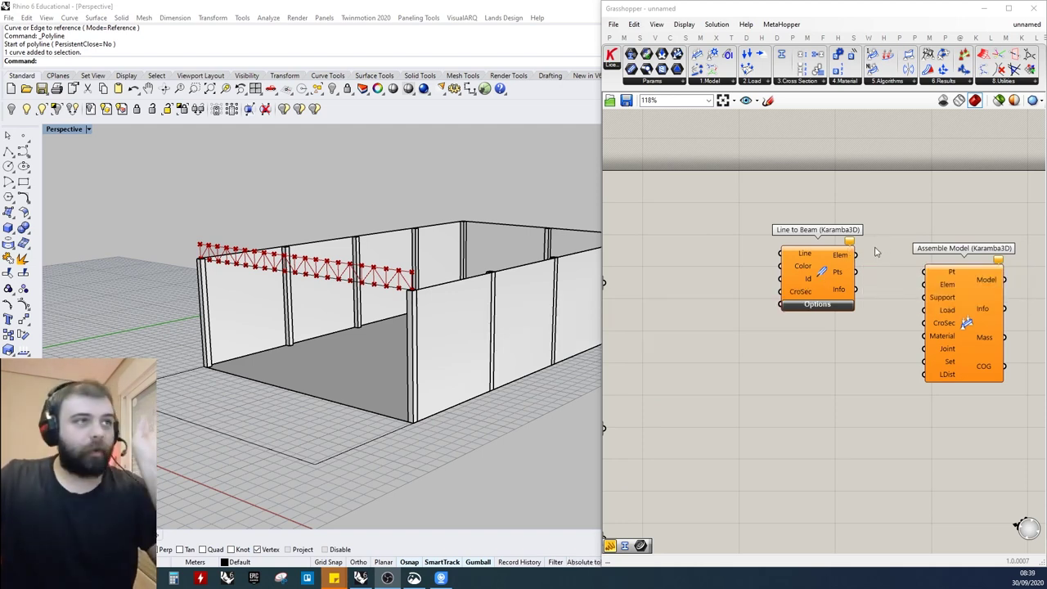
pyautogui.scroll(4, 843, 237)
pyautogui.moveTo(679, 203); pyautogui.dragTo(752, 250)
pyautogui.moveTo(740, 189); pyautogui.dragTo(804, 254)
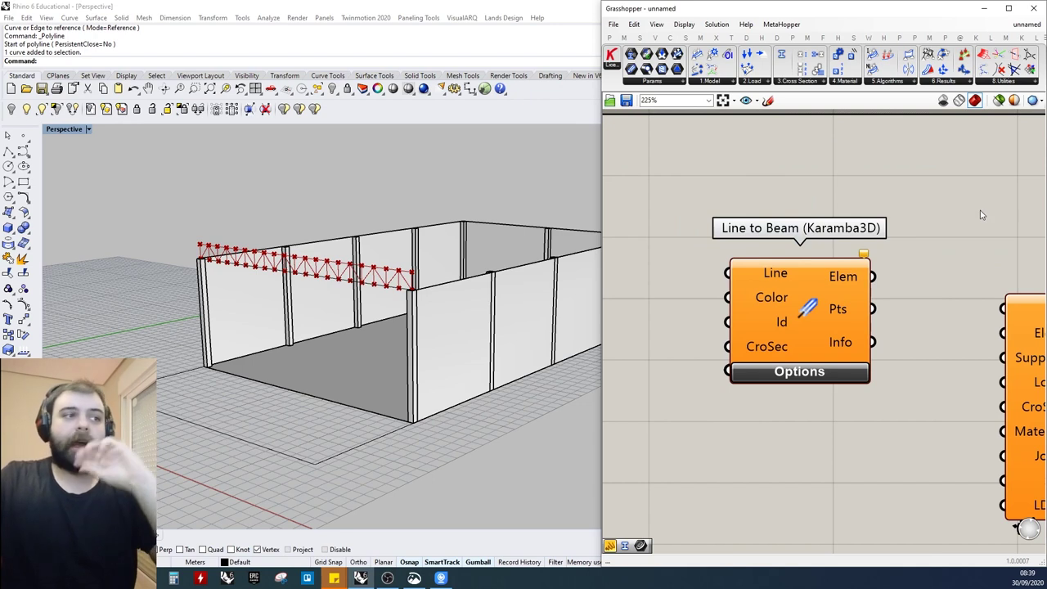
# Connect the merged Curve parameter to the Line input of Line to Beam
pyautogui.scroll(-4, 899, 225)
pyautogui.click(873, 252)
pyautogui.click(800, 270)
pyautogui.click(664, 273)
pyautogui.moveTo(678, 269); pyautogui.dragTo(828, 244)
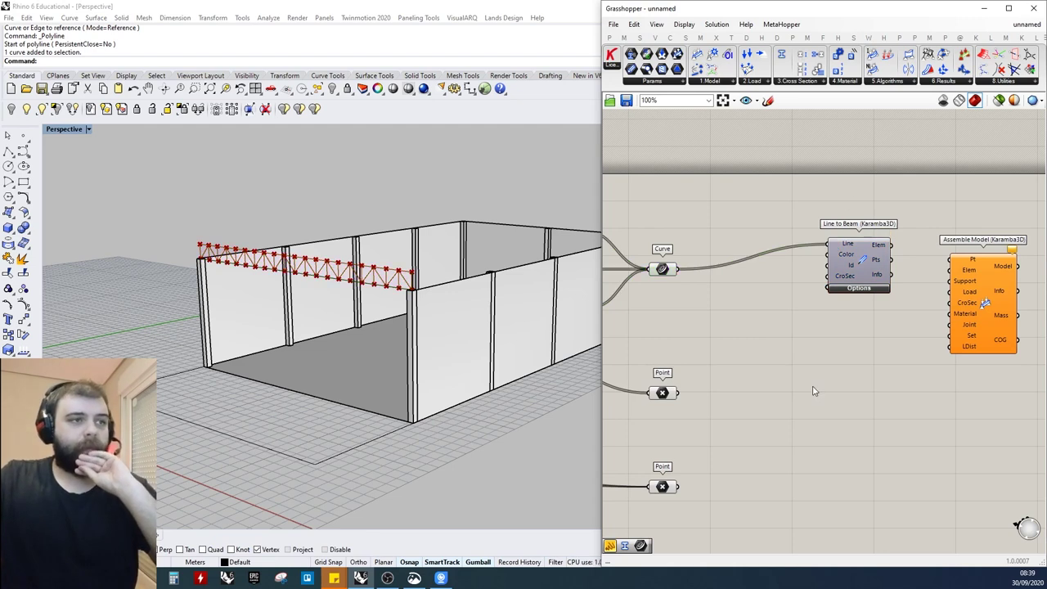
# Check the beams in the Elem output of Line to Beam, and line the component up with the Curve parameter
pyautogui.scroll(3, 991, 247)
pyautogui.moveTo(815, 245)
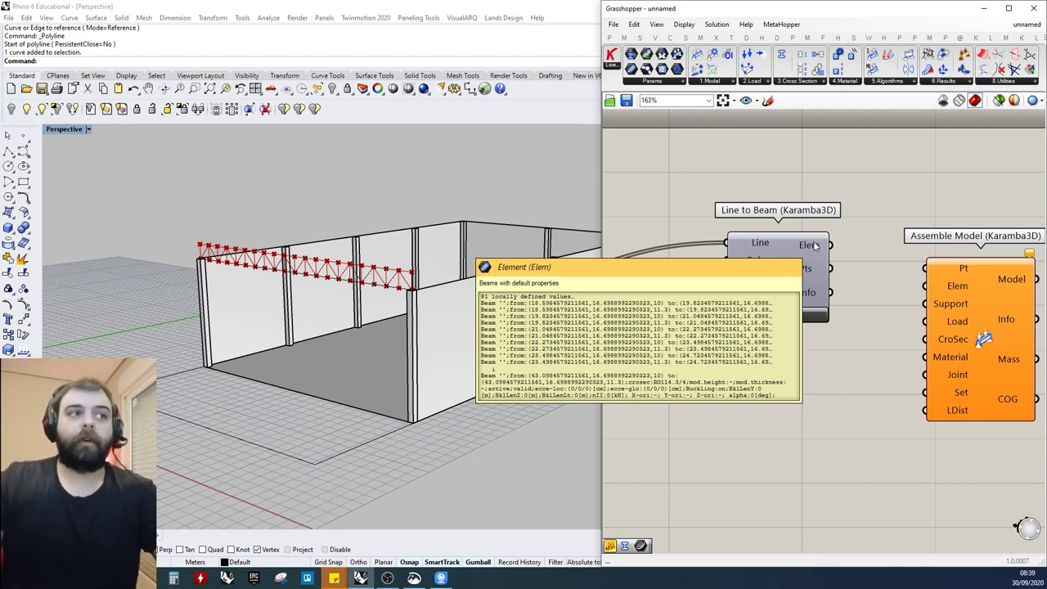
pyautogui.scroll(-4, 801, 206)
pyautogui.moveTo(757, 193); pyautogui.dragTo(880, 341)
pyautogui.click(883, 197)
pyautogui.moveTo(667, 274)
pyautogui.mouseDown()
pyautogui.moveTo(663, 266)
pyautogui.moveTo(686, 273)
pyautogui.moveTo(699, 254)
pyautogui.moveTo(669, 273)
pyautogui.mouseUp()
pyautogui.click(760, 274)
pyautogui.moveTo(835, 271); pyautogui.dragTo(832, 287)
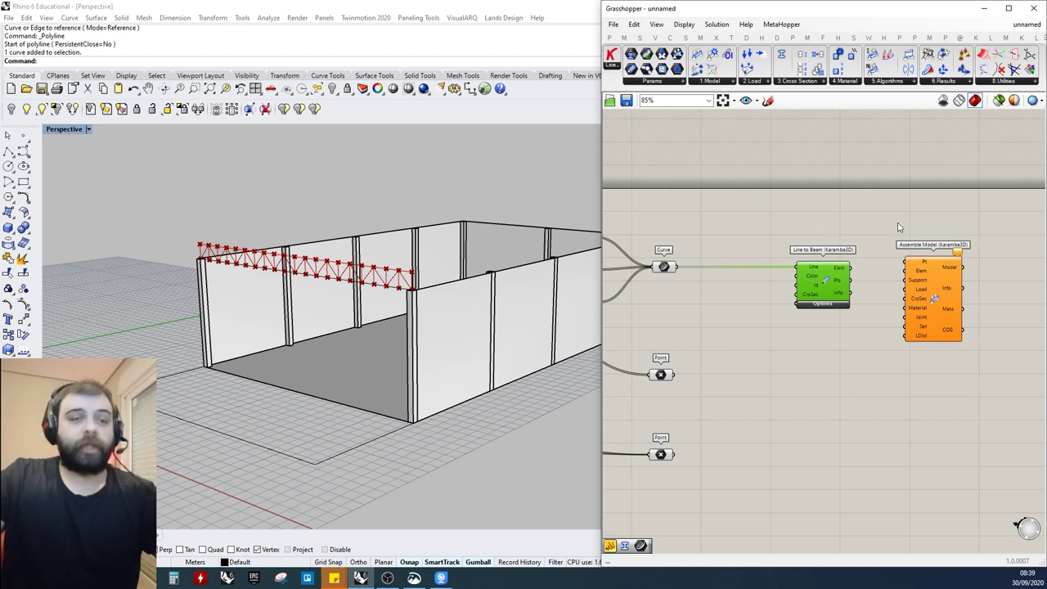
pyautogui.click(930, 232)
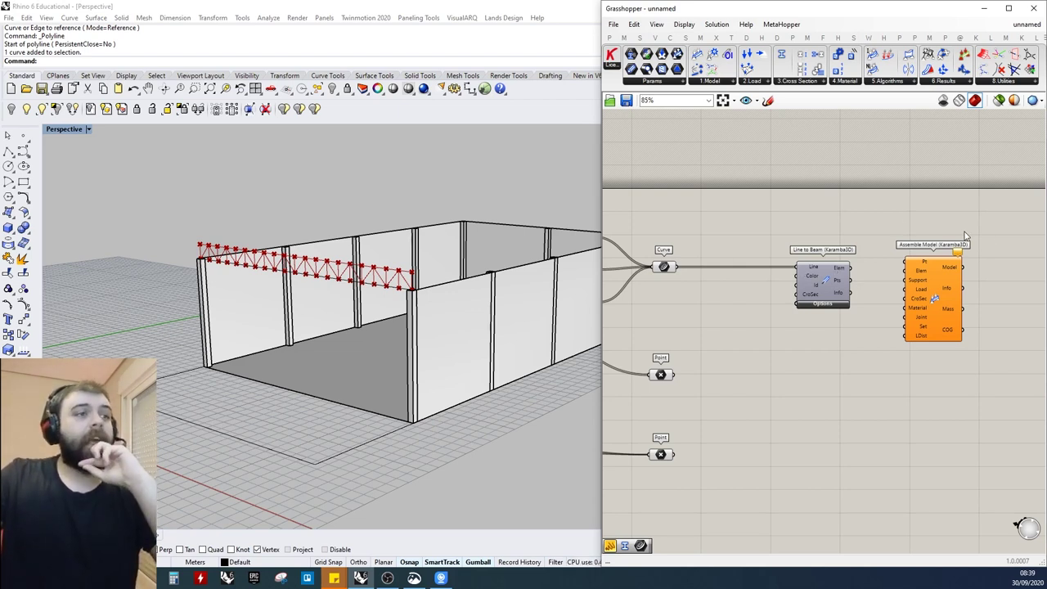
# Connect the Elem output of Line to Beam to the Elem input of Assemble Model
pyautogui.scroll(4, 919, 259)
pyautogui.moveTo(739, 278)
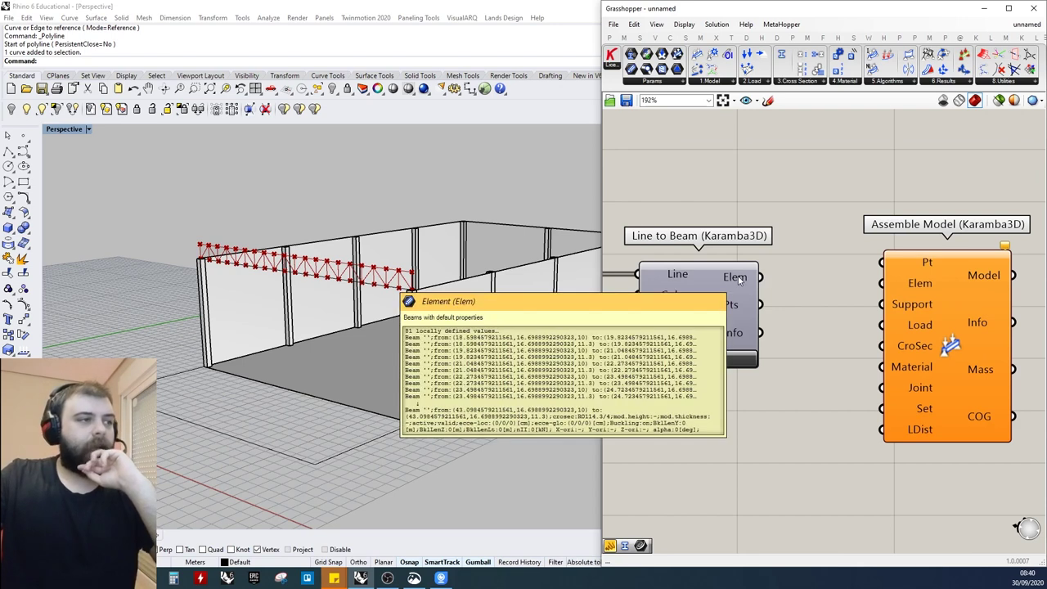
pyautogui.moveTo(916, 284)
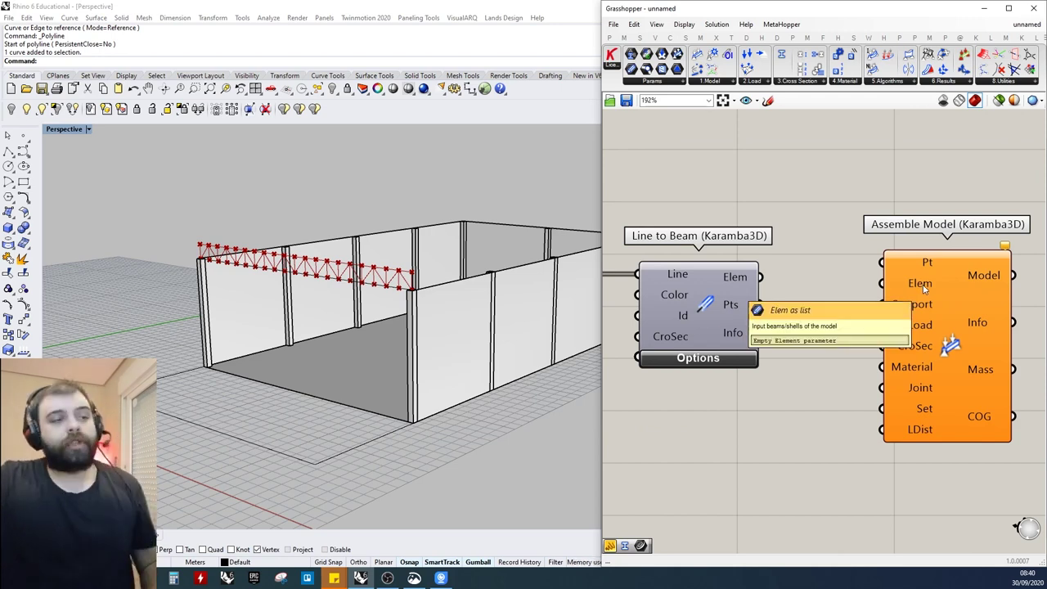
pyautogui.click(746, 279)
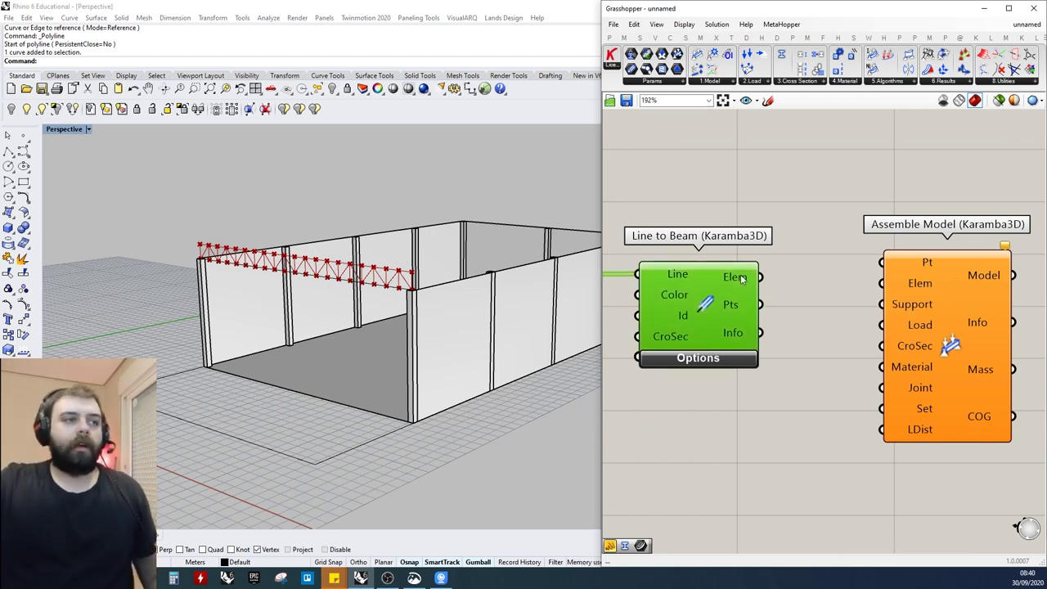
pyautogui.moveTo(760, 278); pyautogui.dragTo(882, 283)
pyautogui.click(833, 184)
pyautogui.scroll(-6, 875, 253)
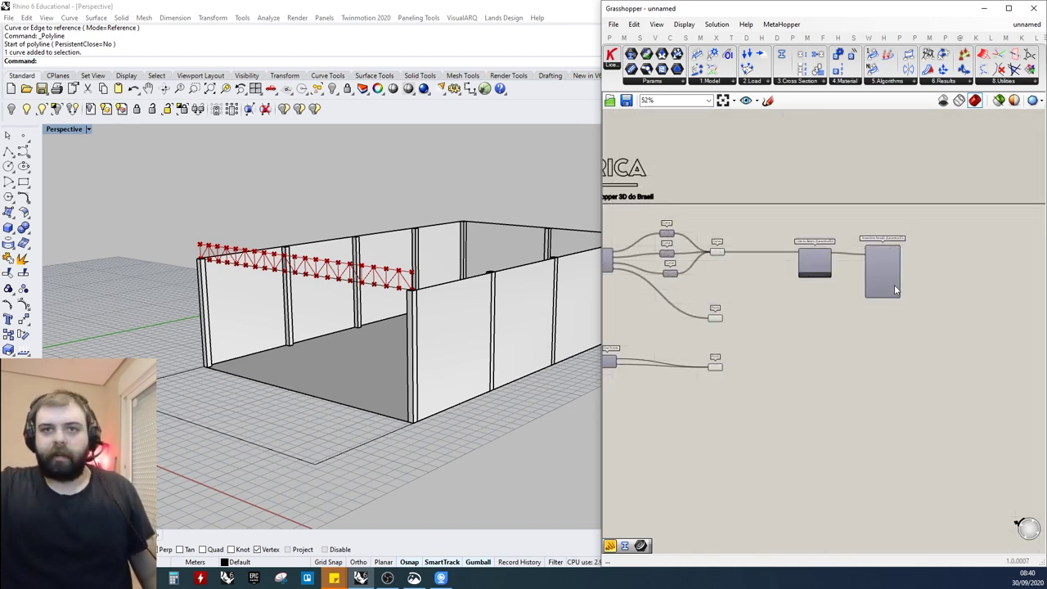
# Move Line to Beam above the level of Assemble Model to free space beneath it, and check its CrossSection input
pyautogui.moveTo(893, 288)
pyautogui.click(893, 288)
pyautogui.click(942, 271)
pyautogui.scroll(3, 834, 262)
pyautogui.click(806, 246)
pyautogui.click(813, 201)
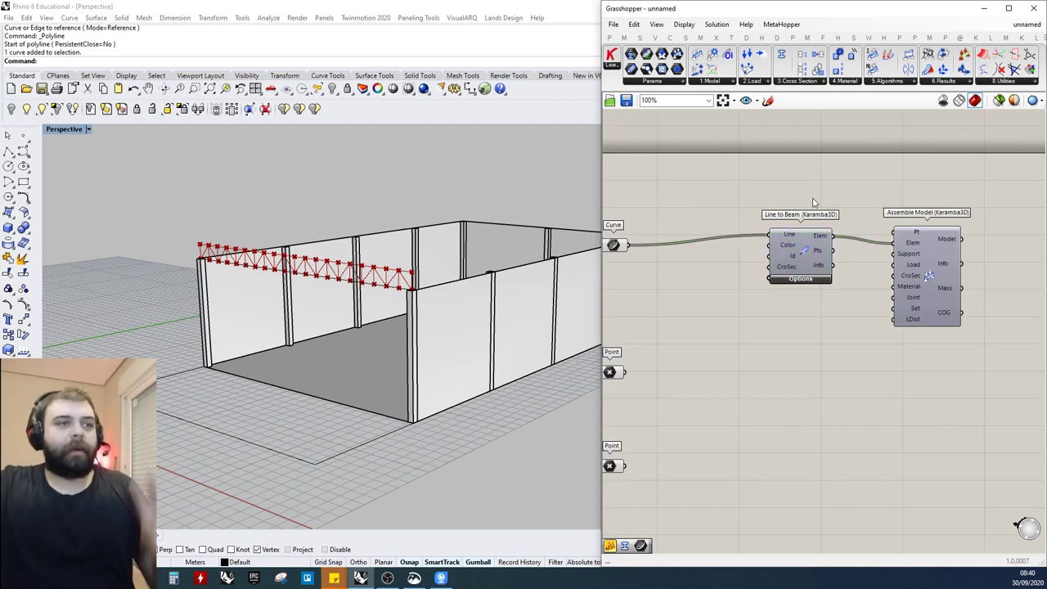
pyautogui.moveTo(810, 264); pyautogui.dragTo(811, 217)
pyautogui.click(940, 218)
pyautogui.scroll(2, 934, 238)
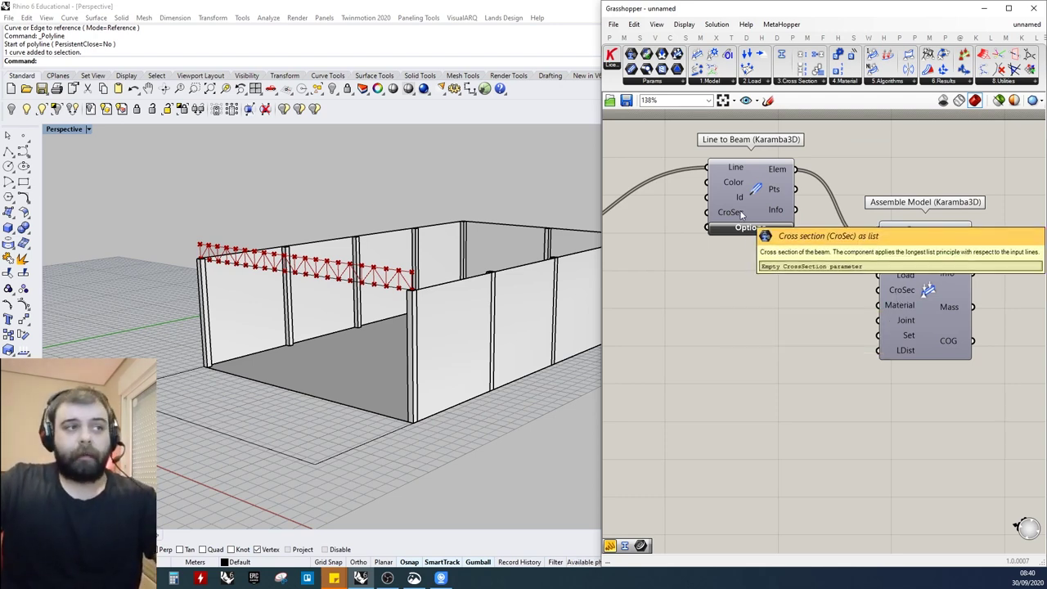
pyautogui.moveTo(760, 198); pyautogui.dragTo(762, 194)
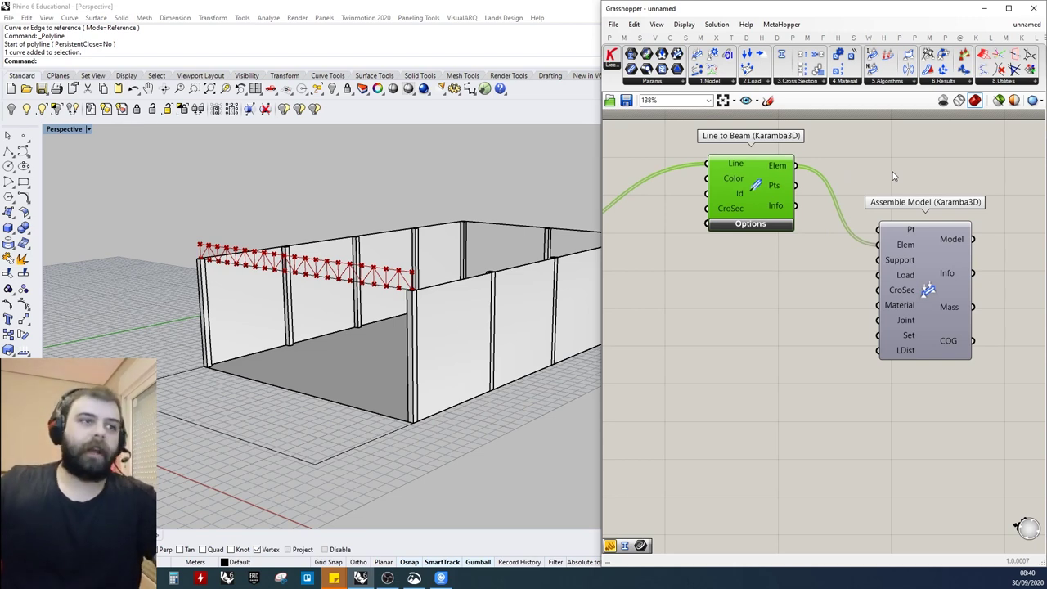
pyautogui.click(926, 291)
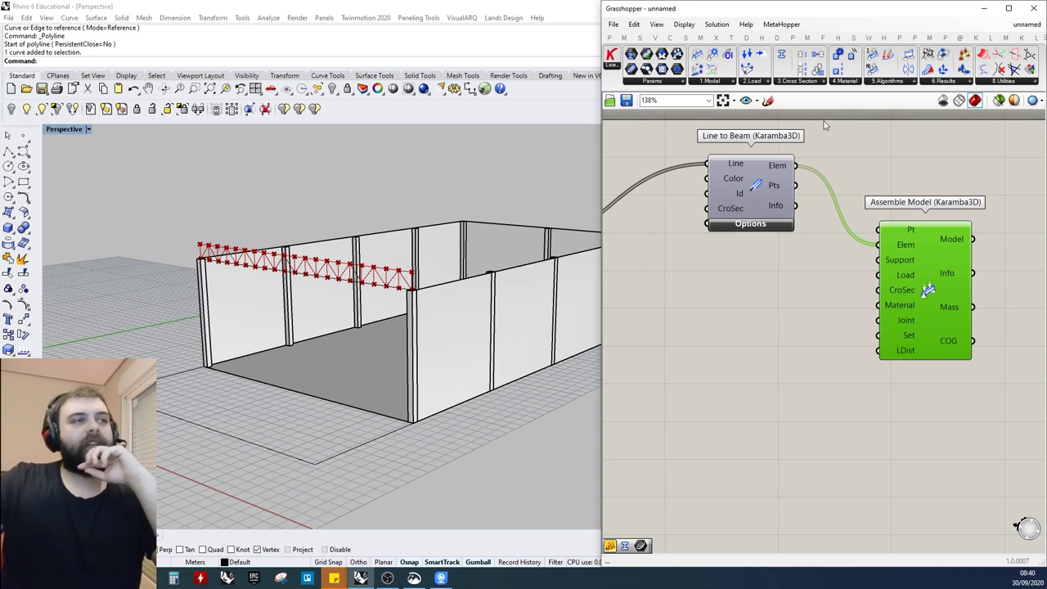
# Place a Karamba3D Cross Section component beneath Line to Beam and adjust the spacing between the two
pyautogui.click(803, 82)
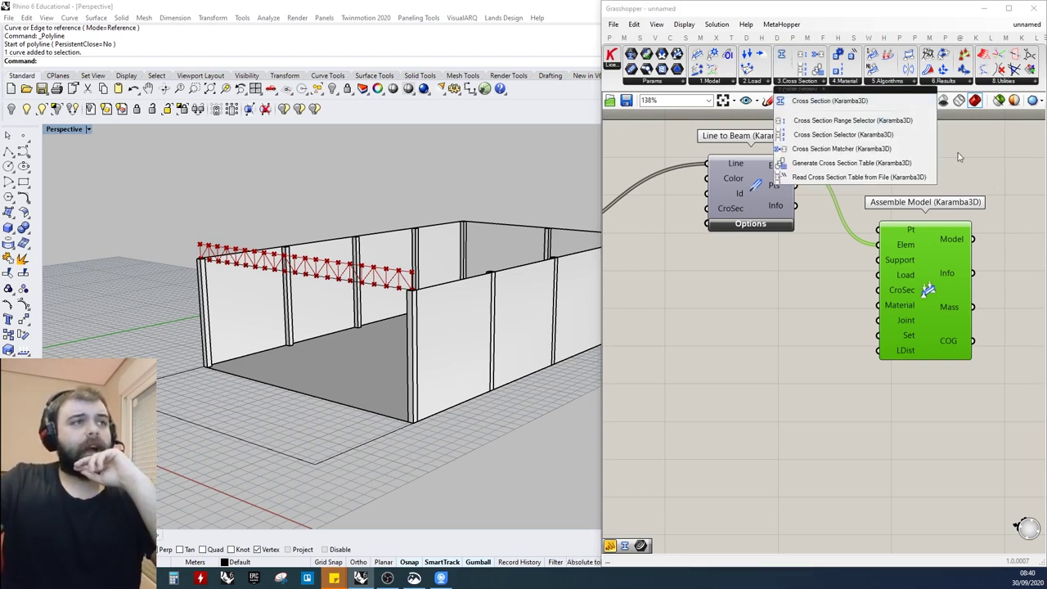
pyautogui.moveTo(833, 104); pyautogui.dragTo(753, 364)
pyautogui.moveTo(777, 210); pyautogui.dragTo(776, 181)
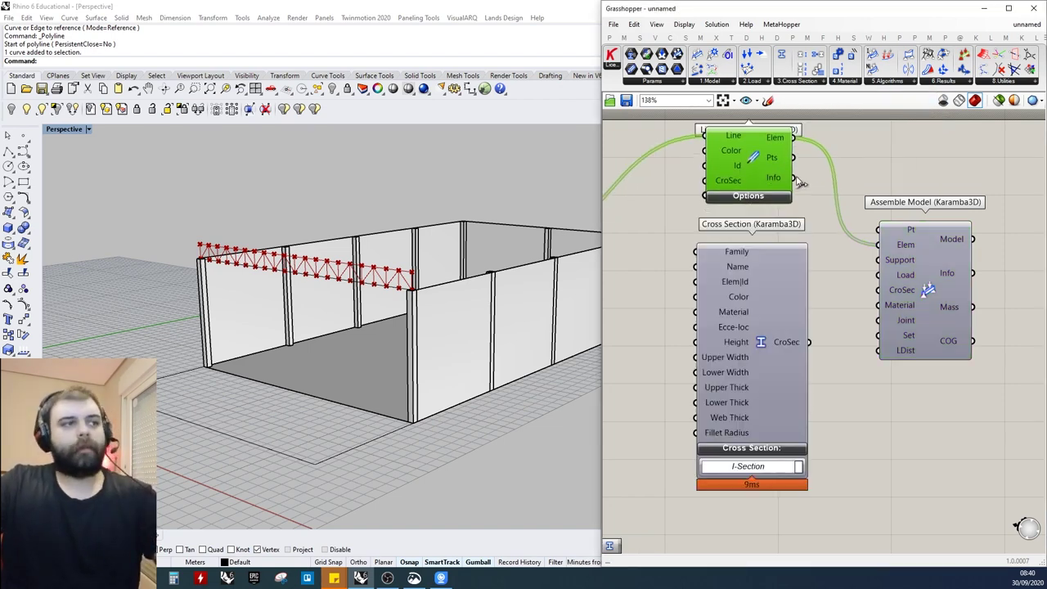
pyautogui.click(812, 186)
pyautogui.scroll(-3, 957, 205)
pyautogui.moveTo(854, 240); pyautogui.dragTo(854, 250)
pyautogui.click(883, 186)
pyautogui.moveTo(850, 170); pyautogui.dragTo(854, 180)
pyautogui.click(938, 164)
pyautogui.scroll(1, 891, 241)
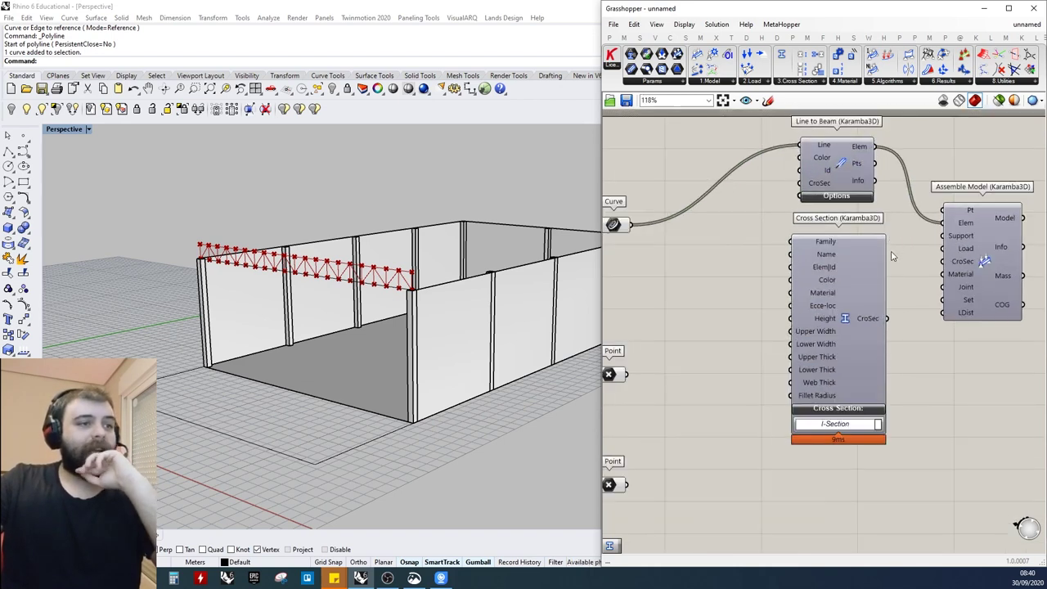
# Set the Cross Section component's type to O-Section and nudge the component slightly upward
pyautogui.scroll(3, 890, 430)
pyautogui.click(873, 424)
pyautogui.scroll(-2, 816, 282)
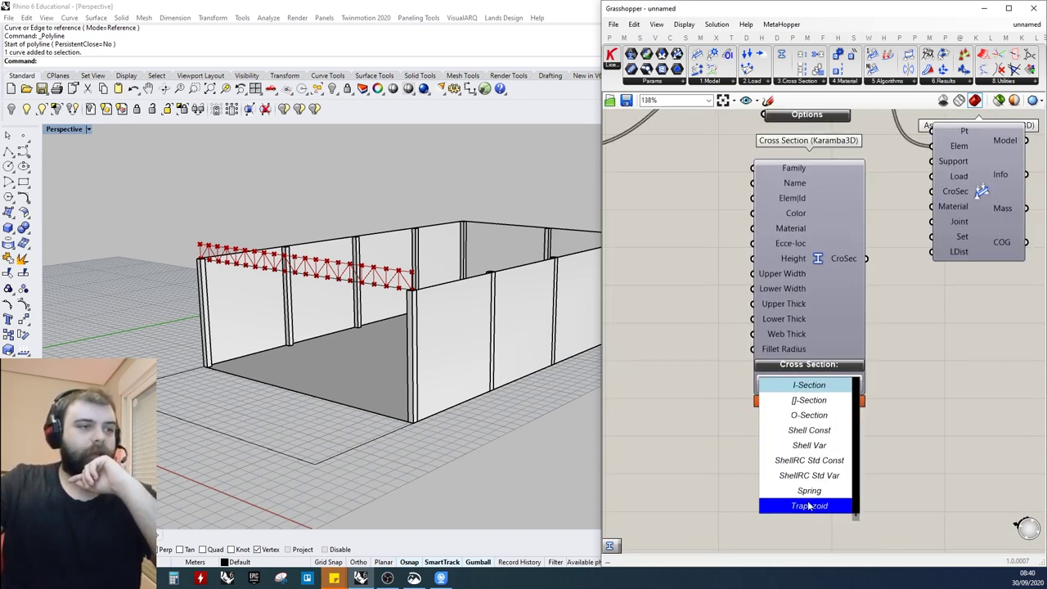
pyautogui.scroll(2, 808, 500)
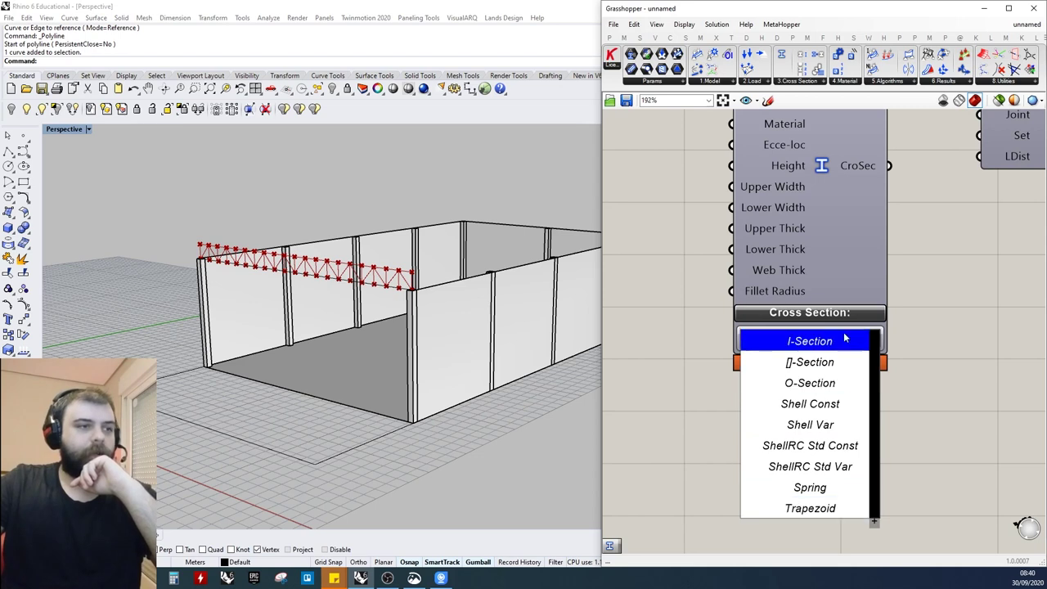
pyautogui.click(818, 393)
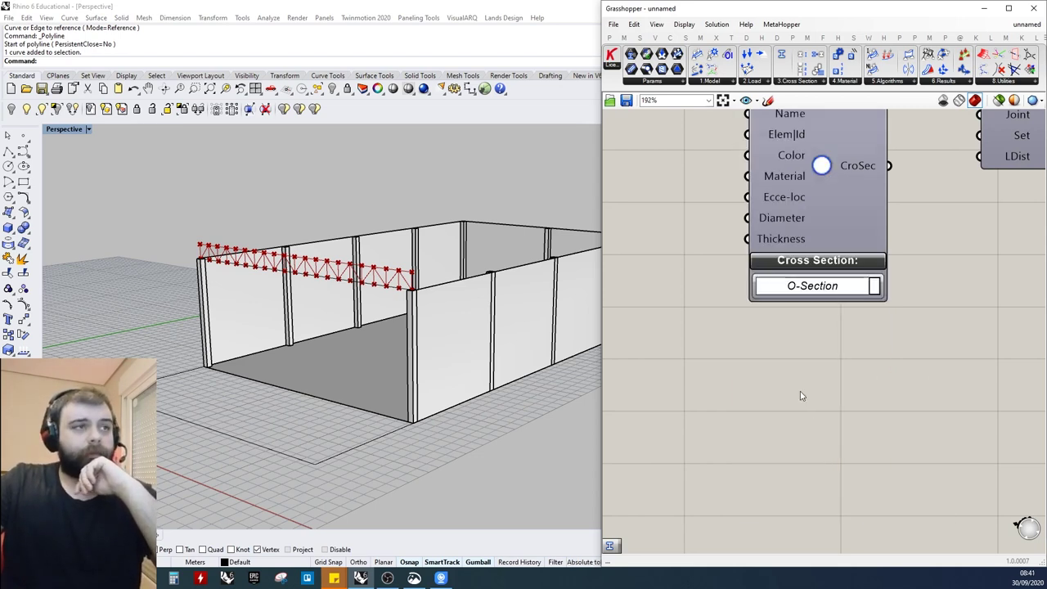
pyautogui.scroll(-2, 801, 385)
pyautogui.scroll(3, 783, 315)
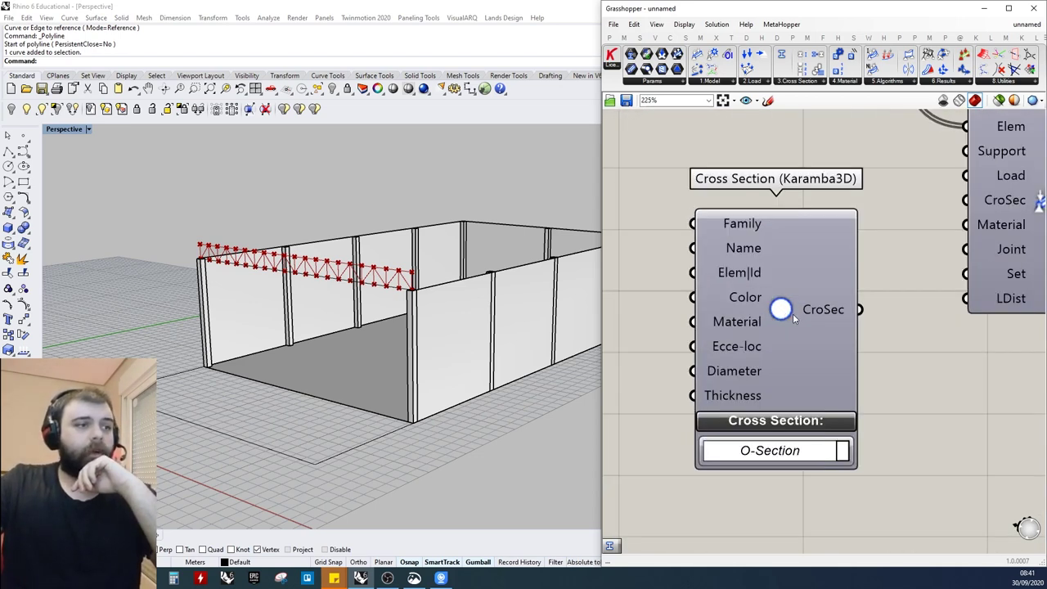
pyautogui.scroll(-2, 793, 313)
pyautogui.moveTo(789, 318); pyautogui.dragTo(785, 308)
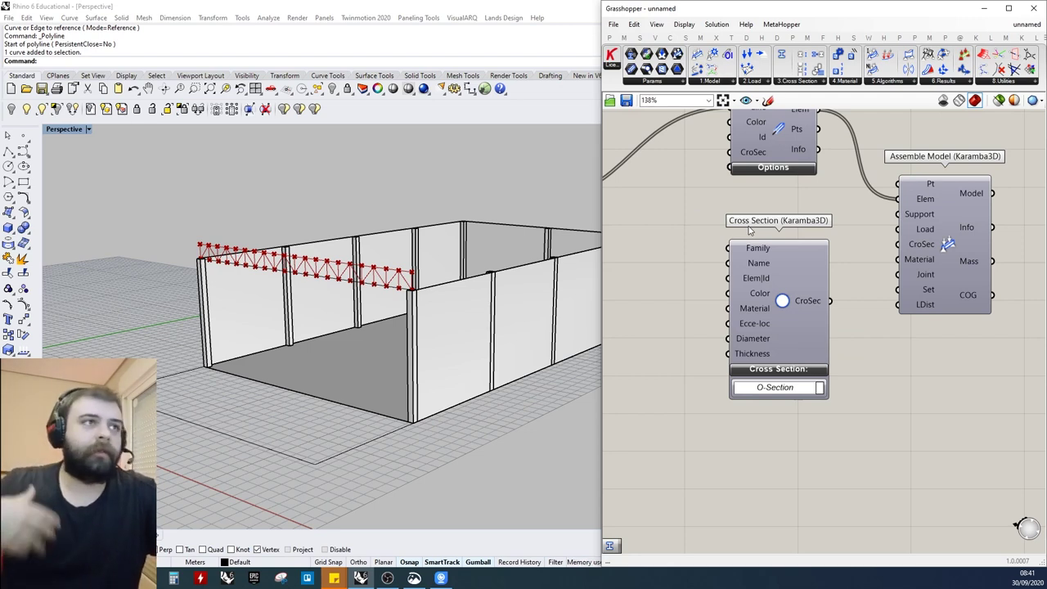
pyautogui.click(811, 82)
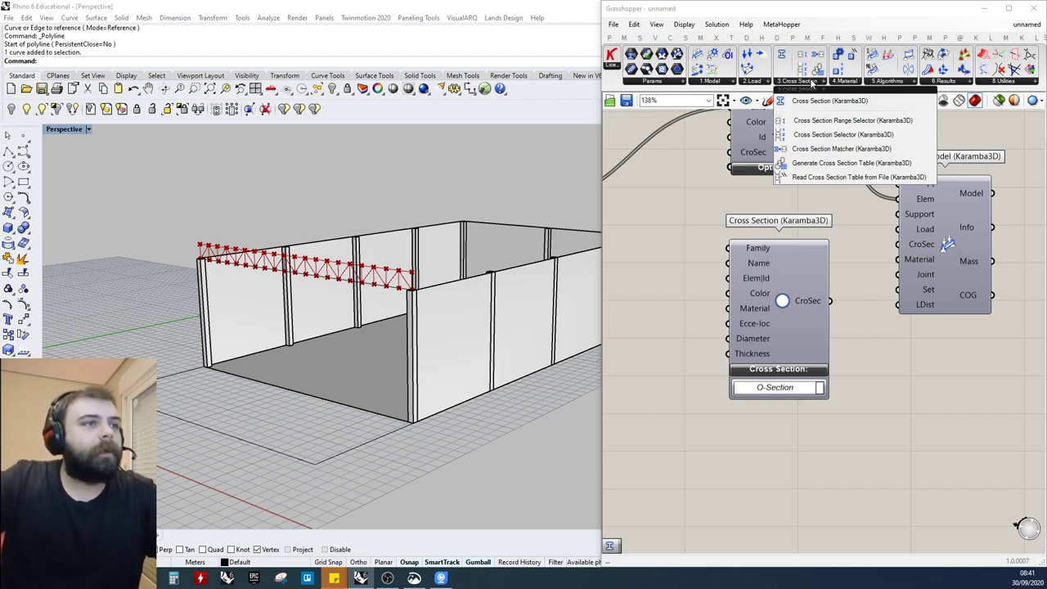
pyautogui.click(842, 134)
pyautogui.click(892, 456)
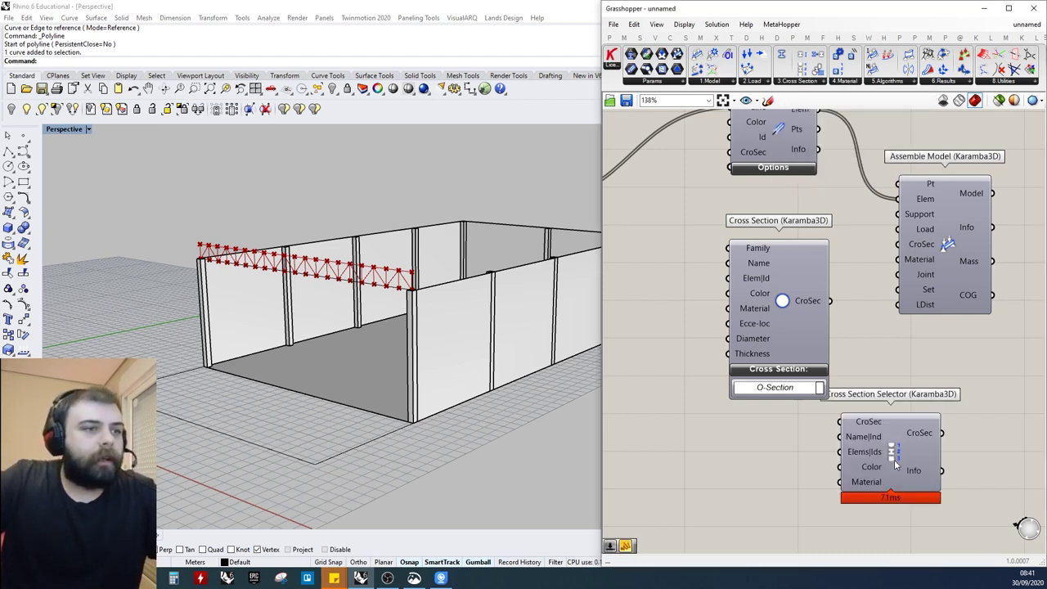
pyautogui.scroll(-5, 777, 378)
pyautogui.scroll(5, 842, 418)
pyautogui.moveTo(822, 394); pyautogui.dragTo(826, 405)
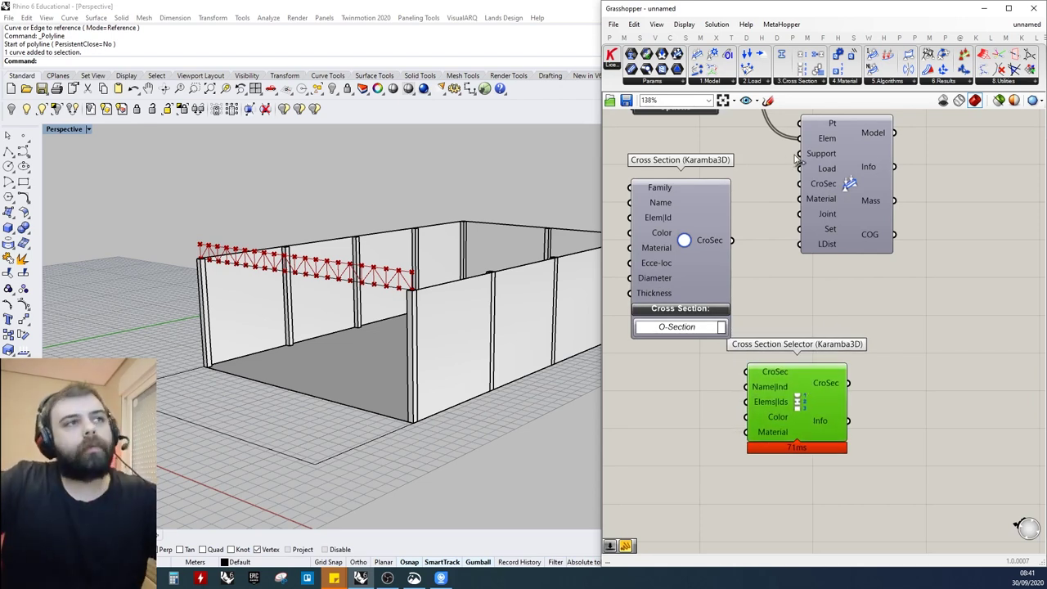
pyautogui.moveTo(799, 402); pyautogui.dragTo(796, 414)
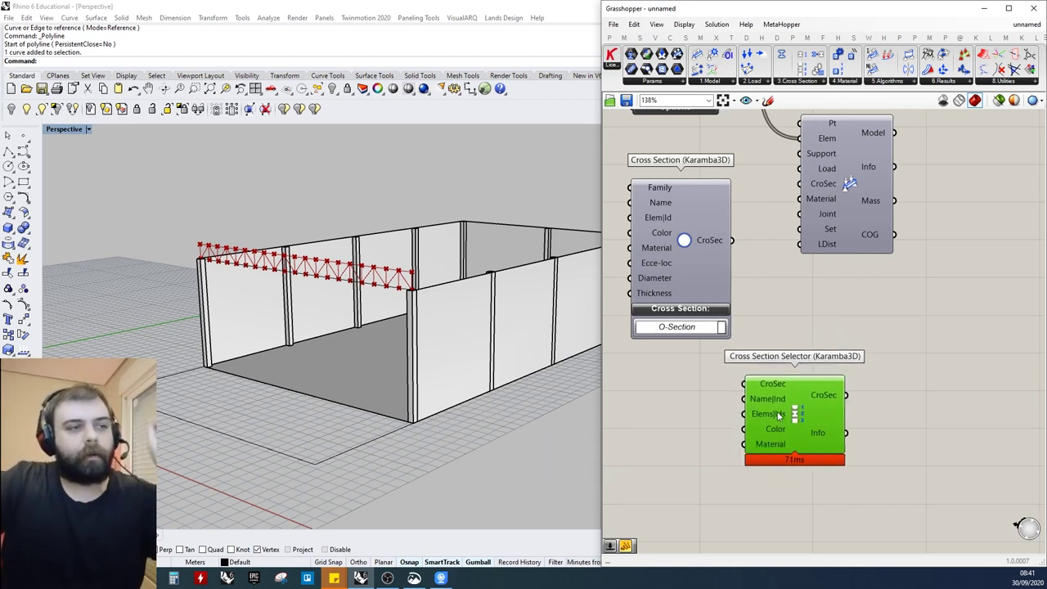
pyautogui.press('Delete')
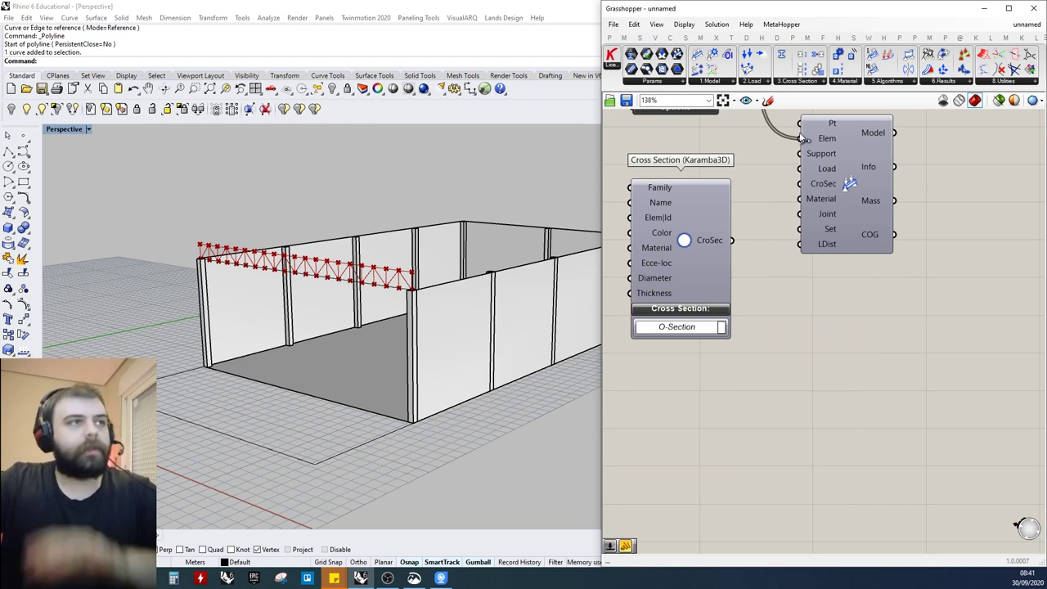
pyautogui.click(793, 79)
pyautogui.click(852, 120)
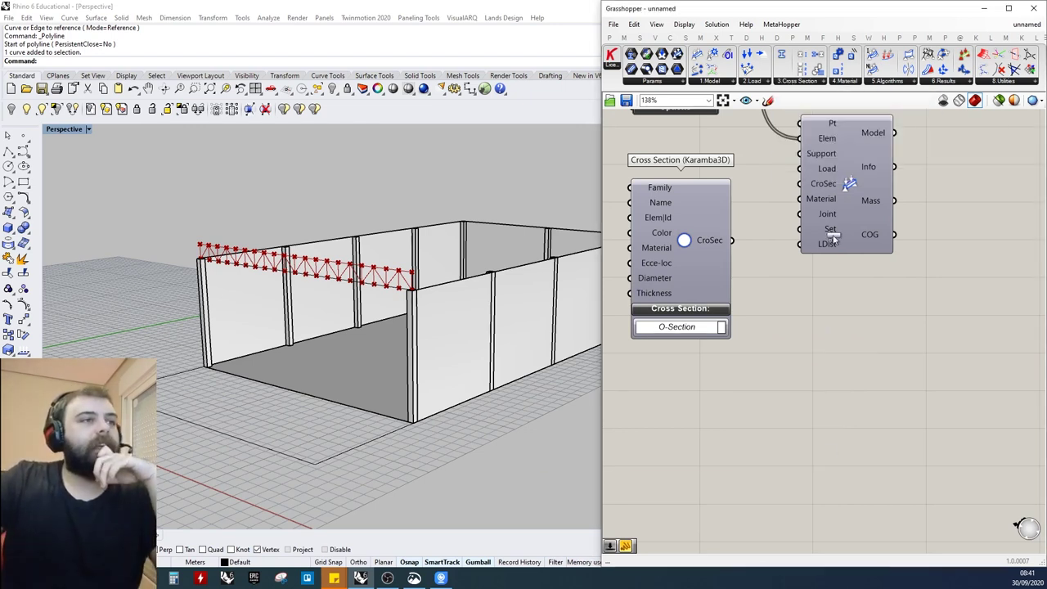
pyautogui.click(821, 458)
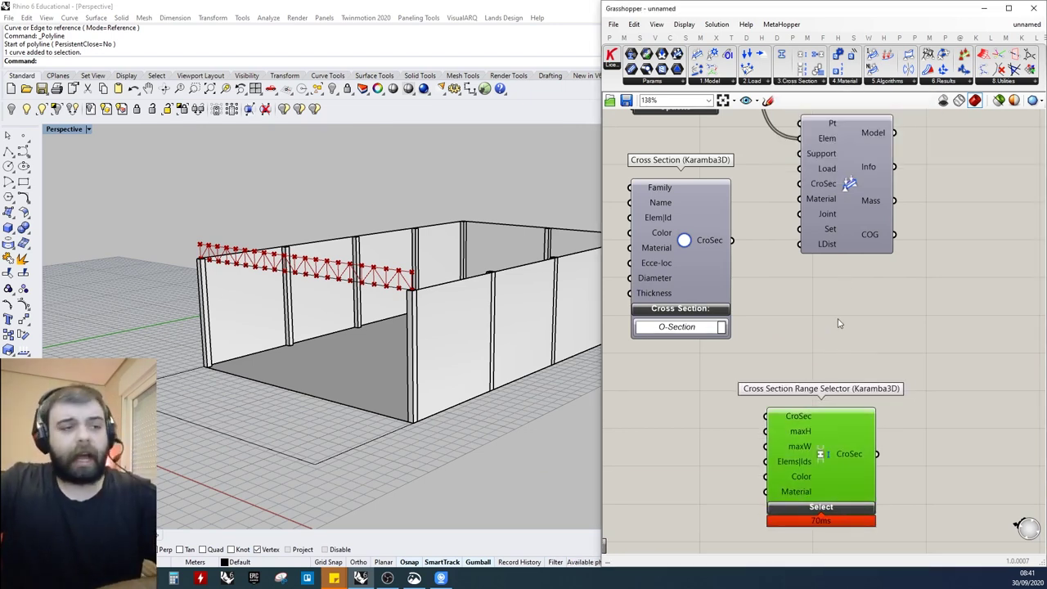
pyautogui.press('Delete')
pyautogui.click(804, 82)
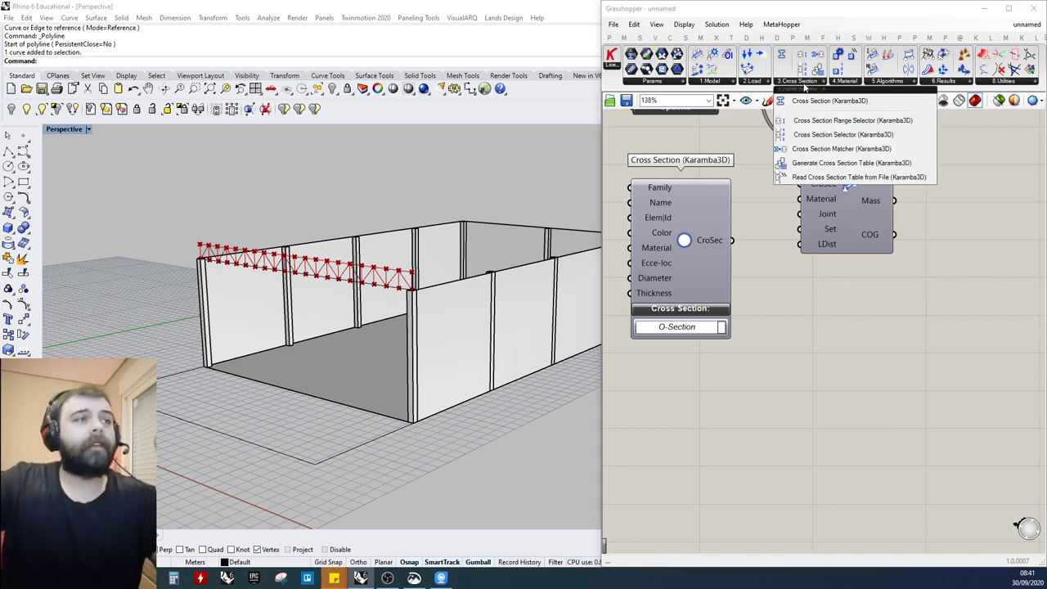
pyautogui.moveTo(818, 148); pyautogui.dragTo(783, 481)
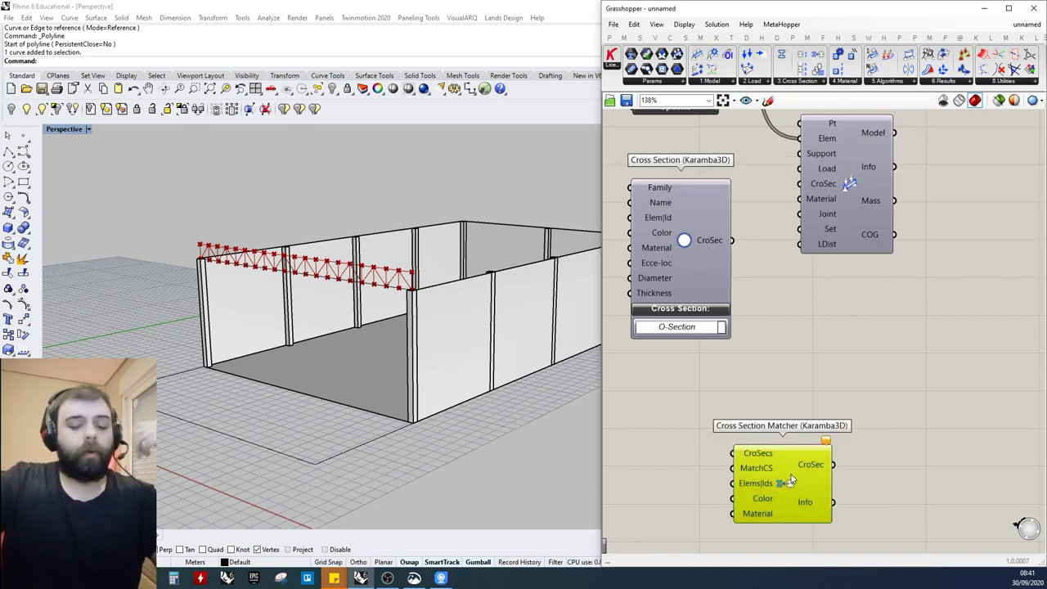
pyautogui.press('Delete')
pyautogui.click(809, 82)
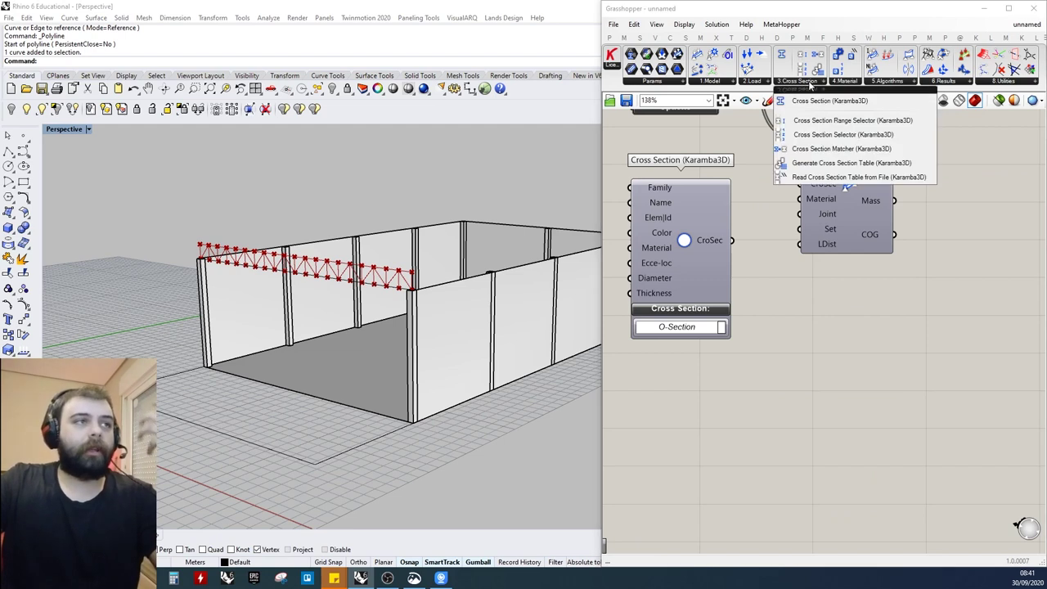
pyautogui.moveTo(850, 163); pyautogui.dragTo(851, 447)
pyautogui.click(824, 432)
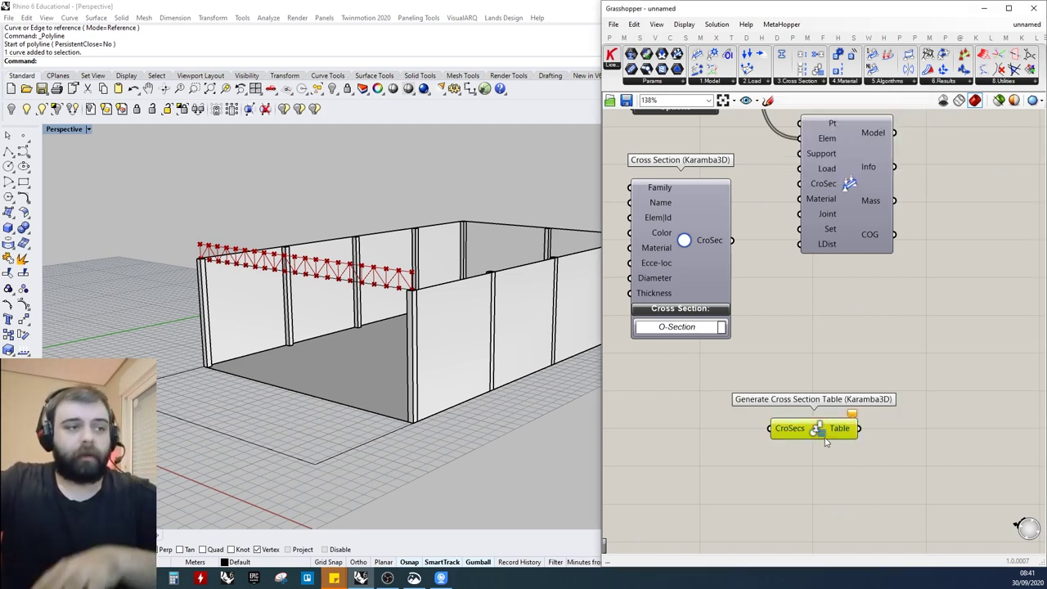
pyautogui.press('Delete')
# Add a panel containing 7.5, connect it to the Diameter input of the Cross Section component, and nudge the panel slightly
pyautogui.scroll(-3, 937, 272)
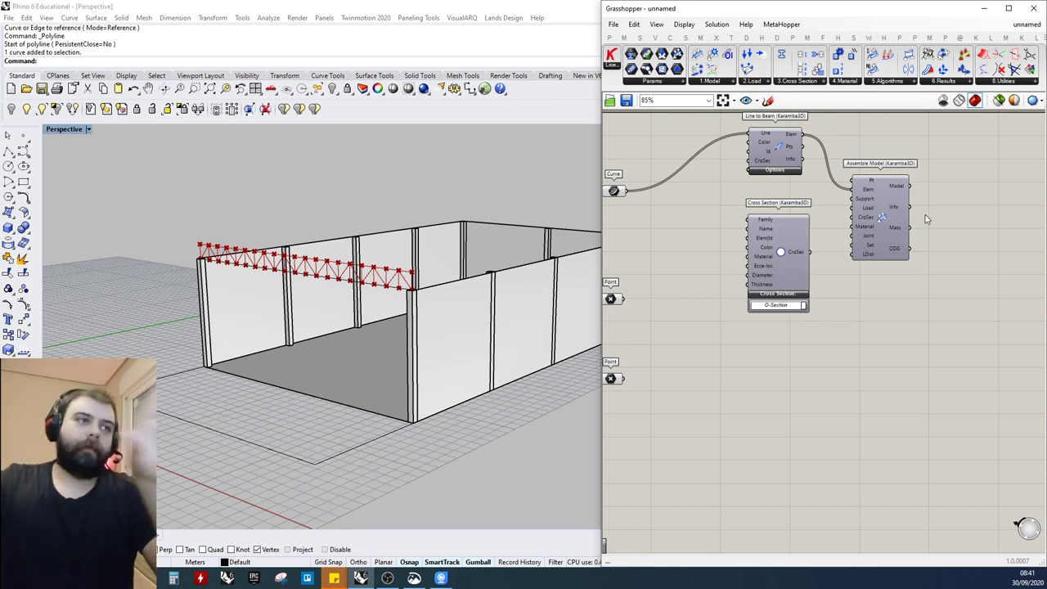
pyautogui.scroll(4, 933, 280)
pyautogui.scroll(3, 846, 345)
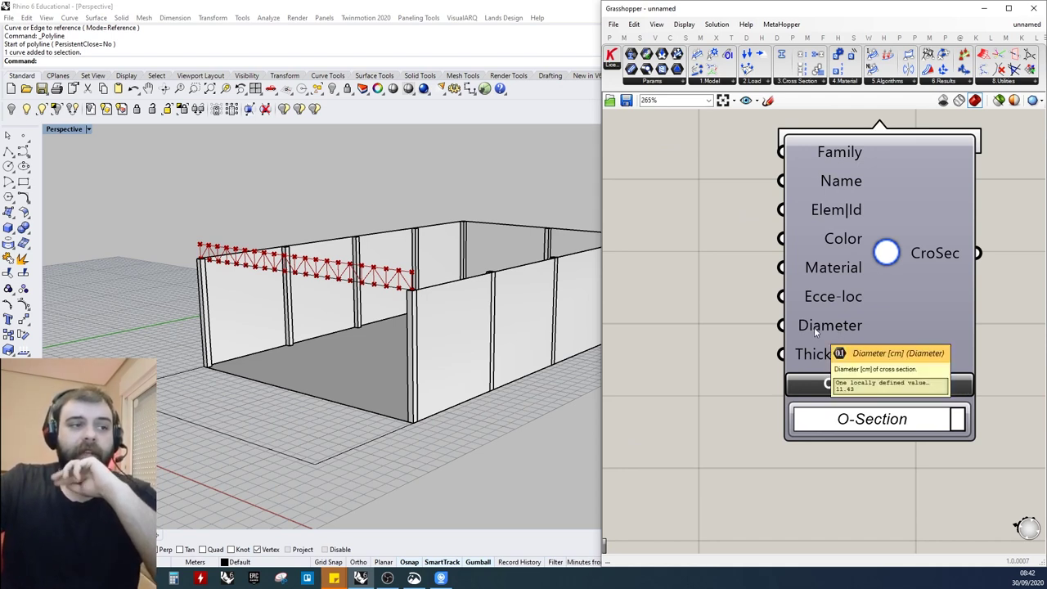
pyautogui.doubleClick(699, 331)
pyautogui.write('//')
pyautogui.press('Return')
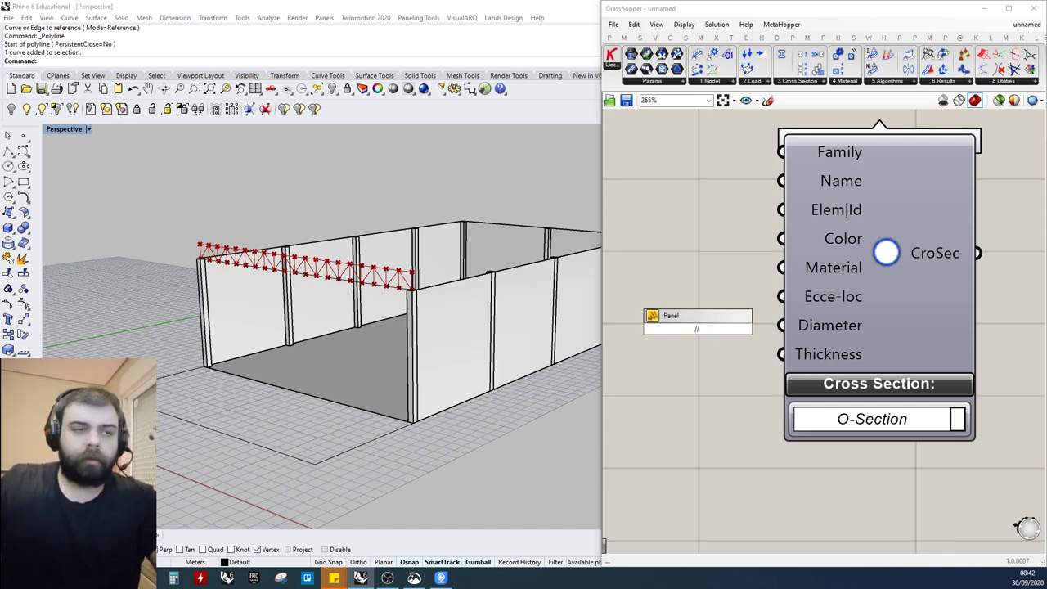
pyautogui.write('7.5')
pyautogui.press('Return')
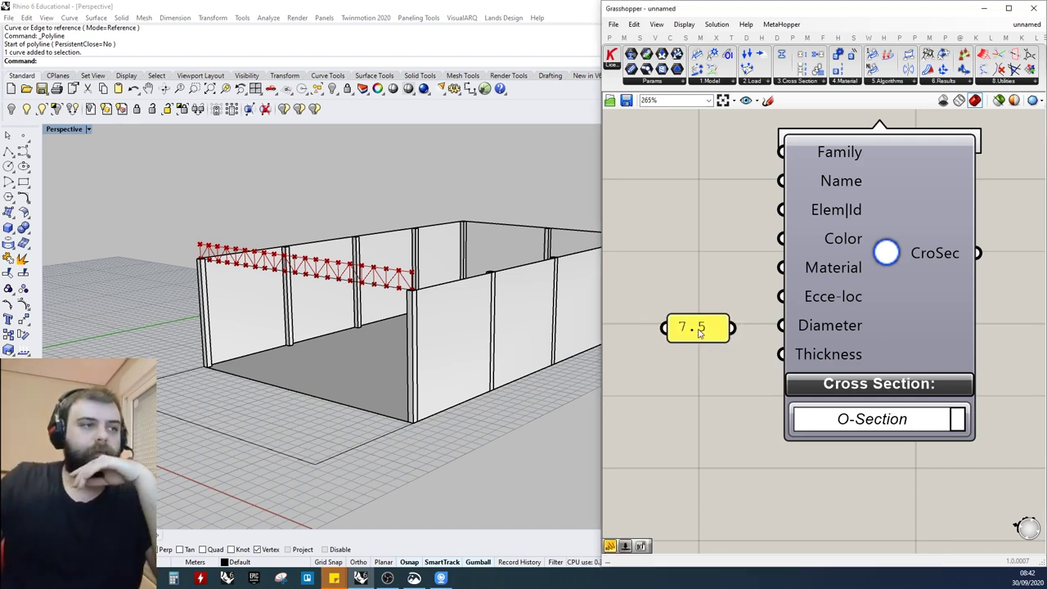
pyautogui.moveTo(733, 327); pyautogui.dragTo(781, 327)
pyautogui.scroll(-3, 718, 304)
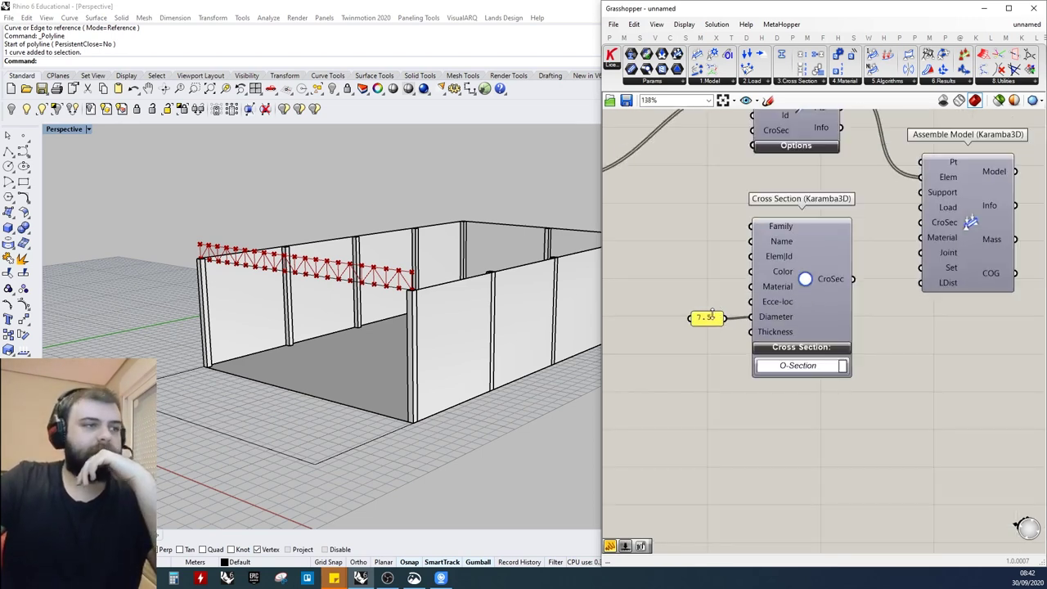
pyautogui.click(709, 319)
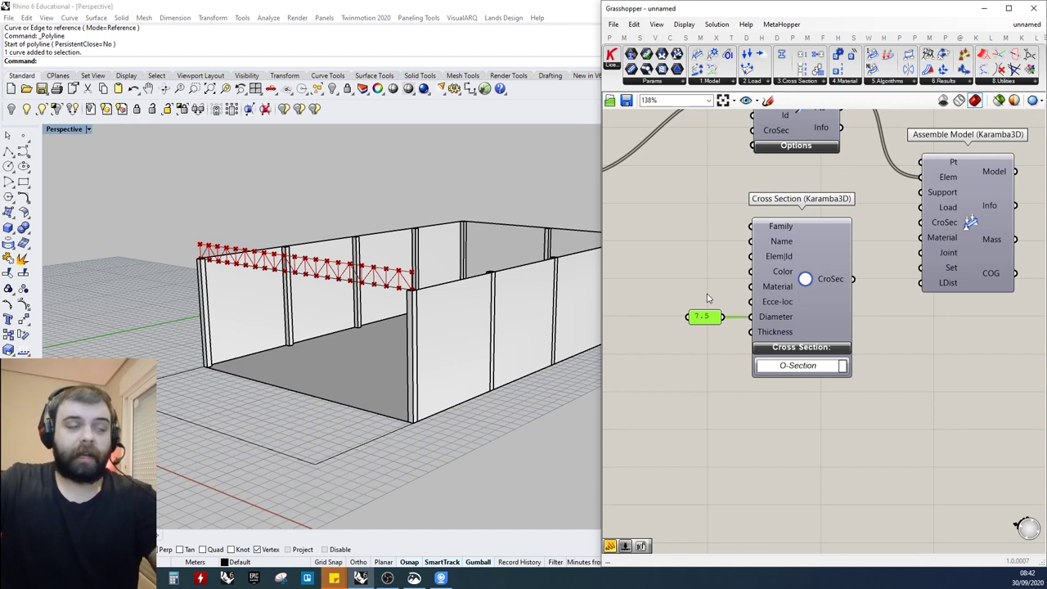
pyautogui.click(708, 297)
# Check the Cross Section's Material input and connect its CroSec output to the CroSec input of Assemble Model
pyautogui.scroll(-4, 879, 365)
pyautogui.scroll(3, 891, 266)
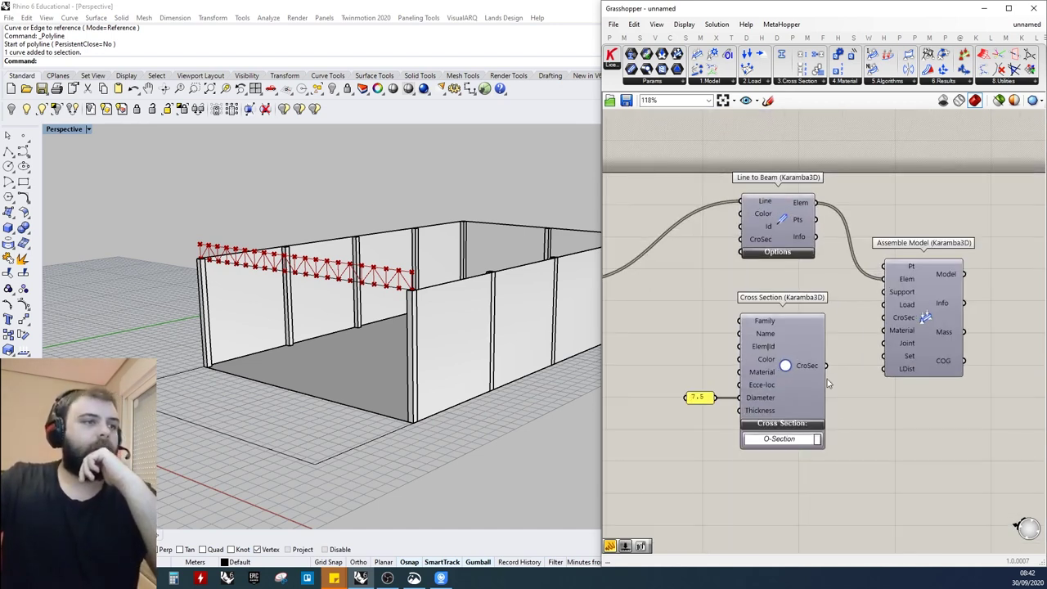
pyautogui.moveTo(812, 370)
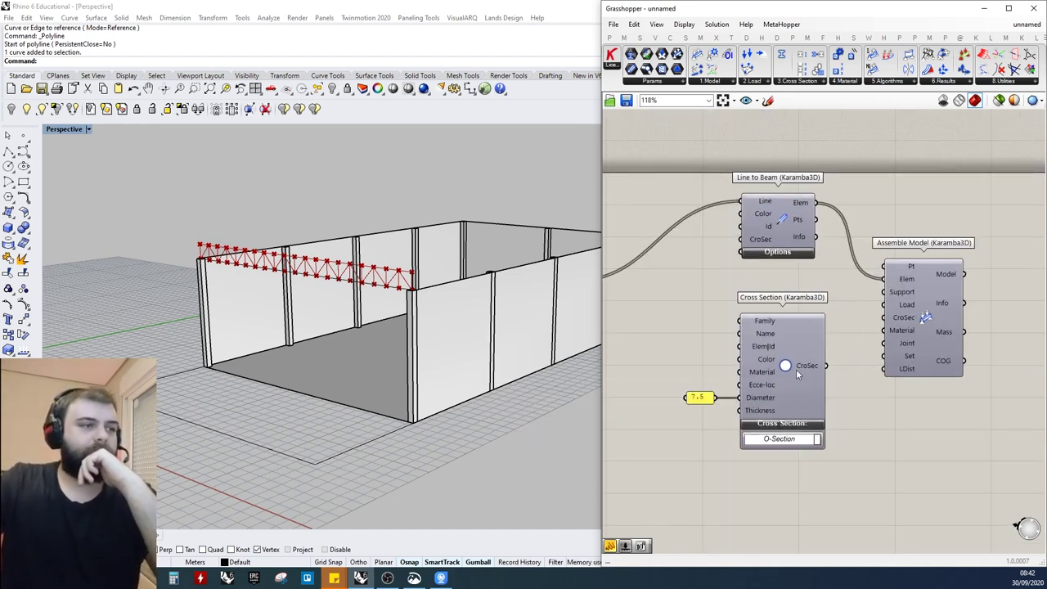
pyautogui.moveTo(767, 375)
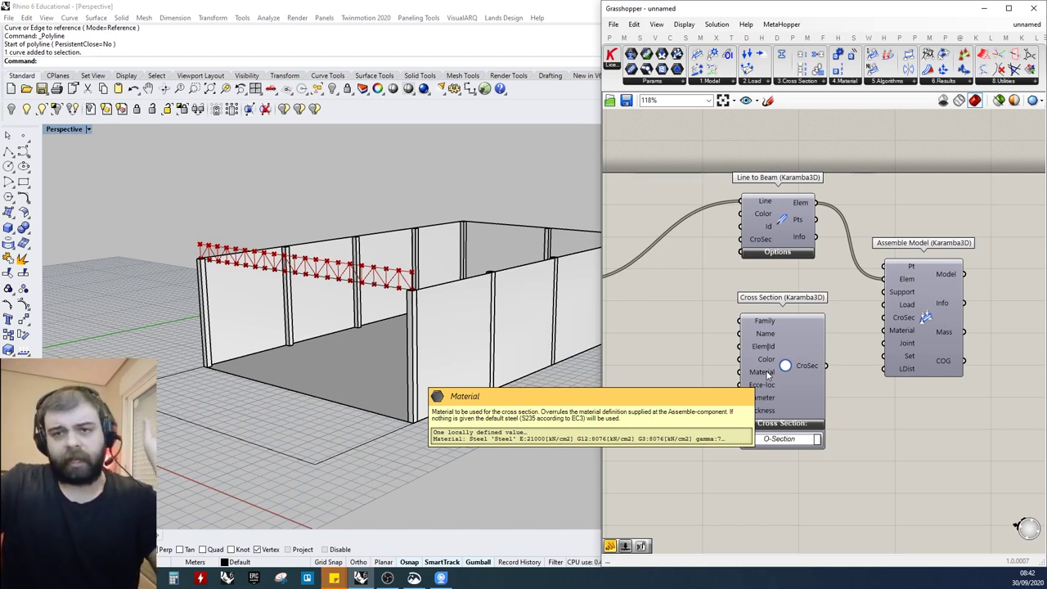
pyautogui.moveTo(662, 284); pyautogui.dragTo(856, 486)
pyautogui.click(855, 485)
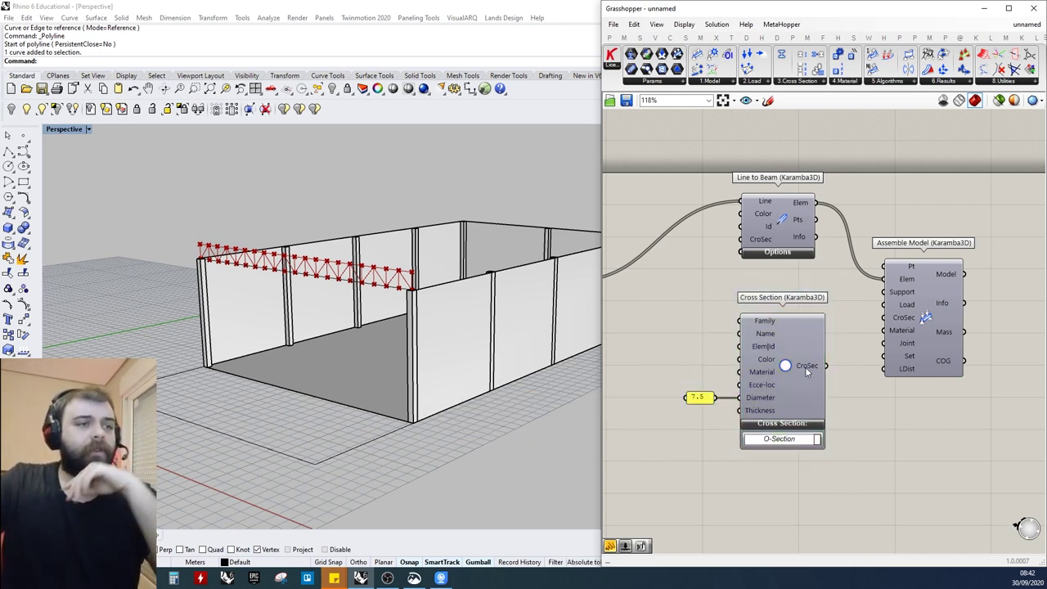
pyautogui.scroll(3, 786, 391)
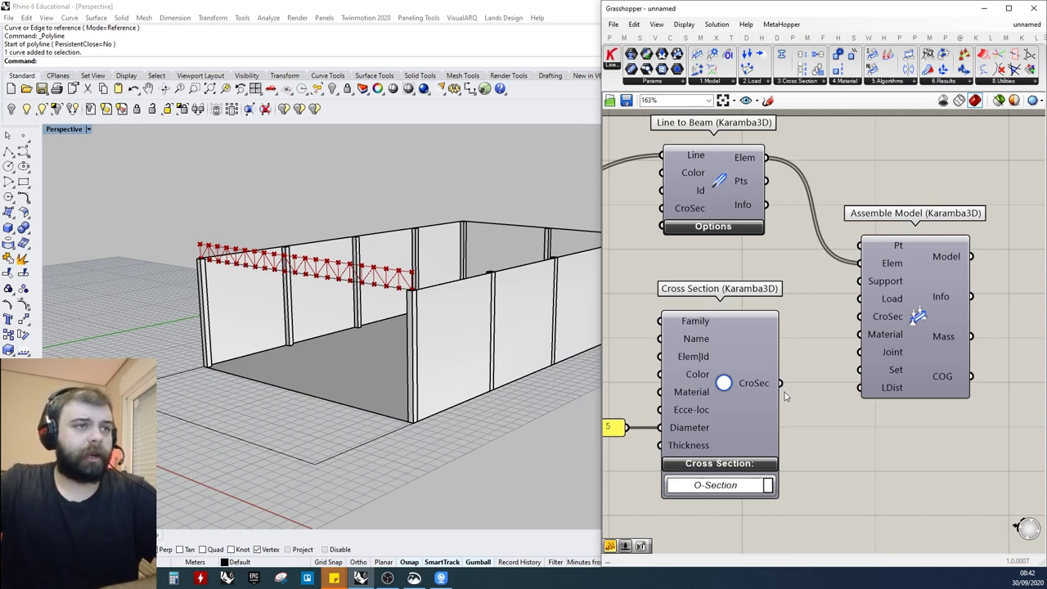
pyautogui.moveTo(781, 382); pyautogui.dragTo(859, 317)
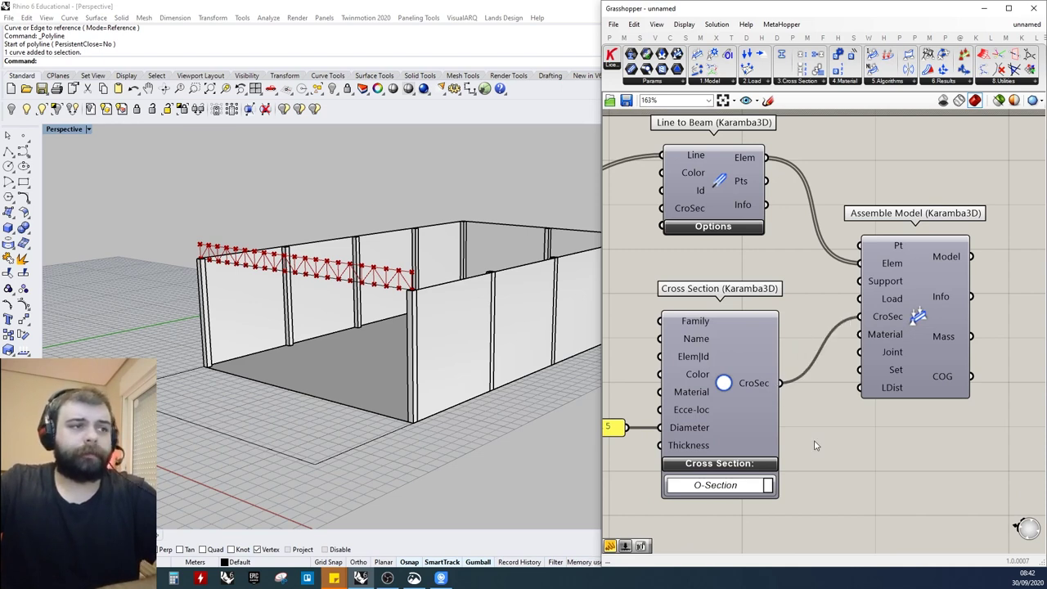
# Move Line to Beam slightly down so it sits closer to the Cross Section component
pyautogui.scroll(-3, 813, 441)
pyautogui.moveTo(759, 226); pyautogui.dragTo(764, 238)
pyautogui.click(756, 364)
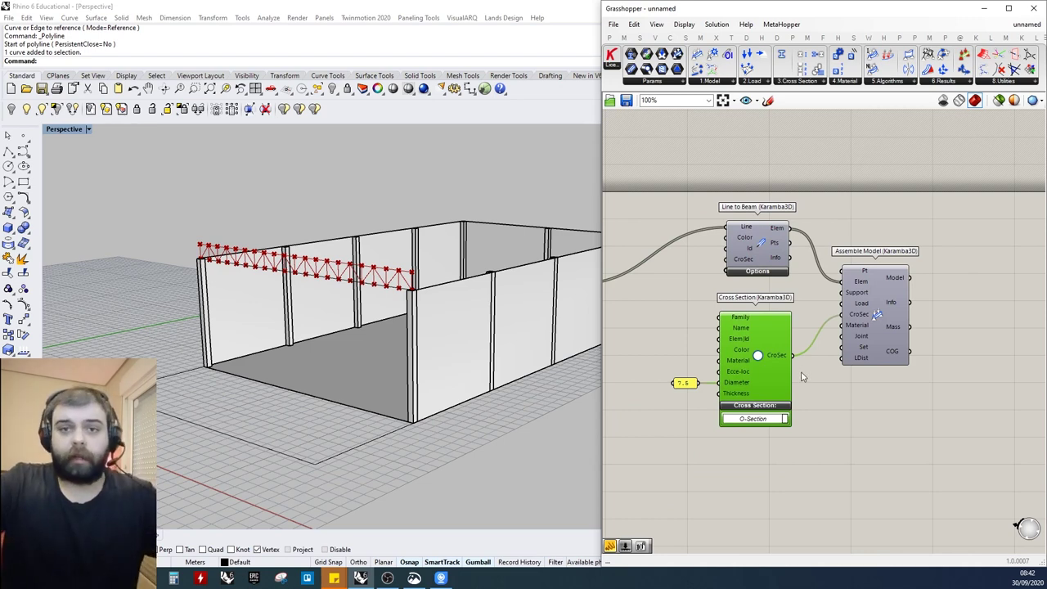
pyautogui.click(874, 256)
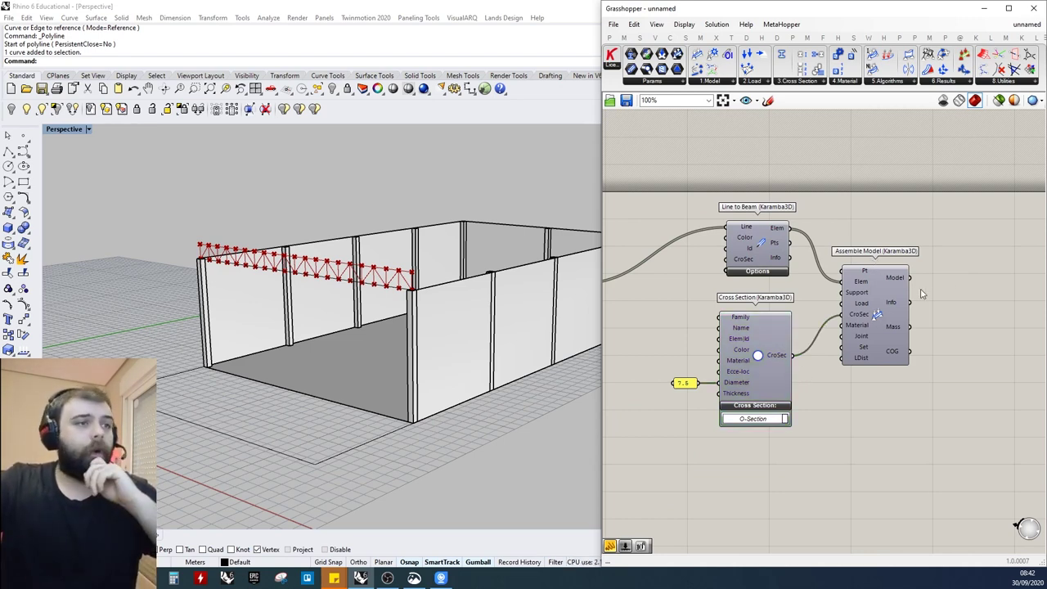
# Check the Load input of Assemble Model and place a Karamba3D Loads component beneath the Cross Section component
pyautogui.scroll(4, 871, 307)
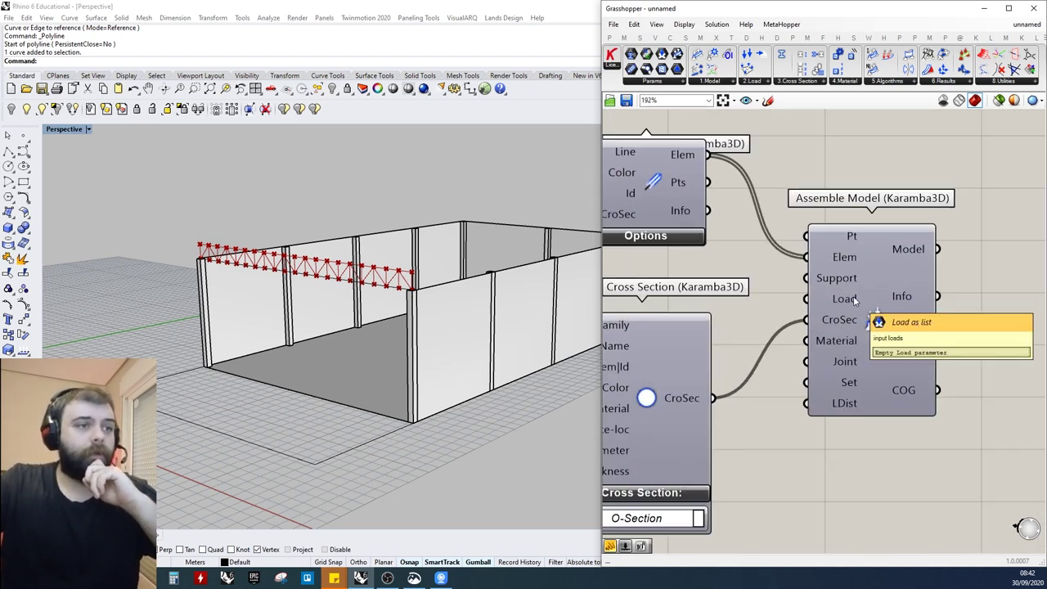
pyautogui.scroll(-5, 853, 296)
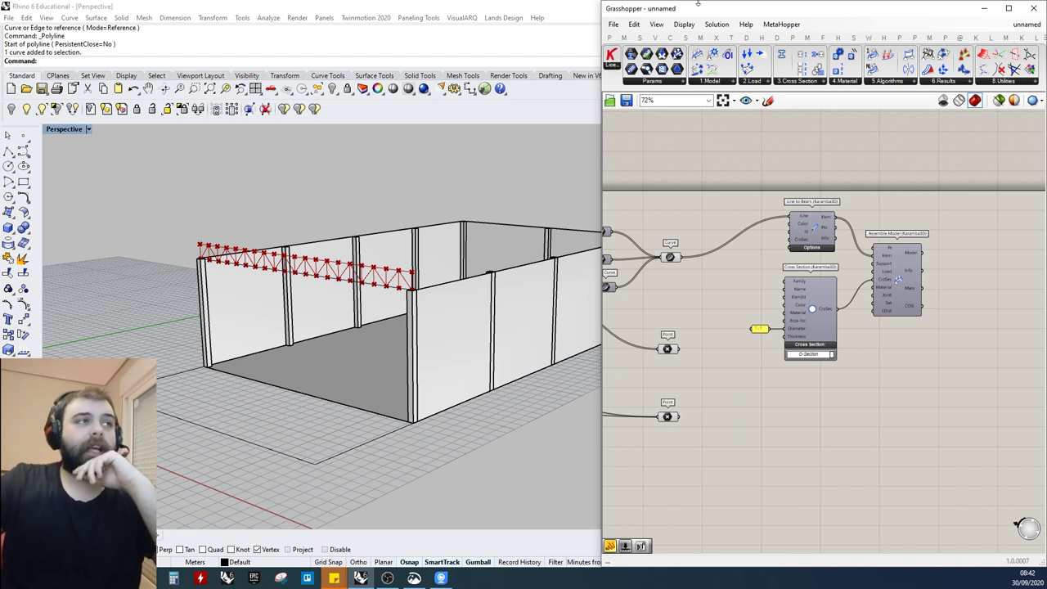
pyautogui.click(755, 84)
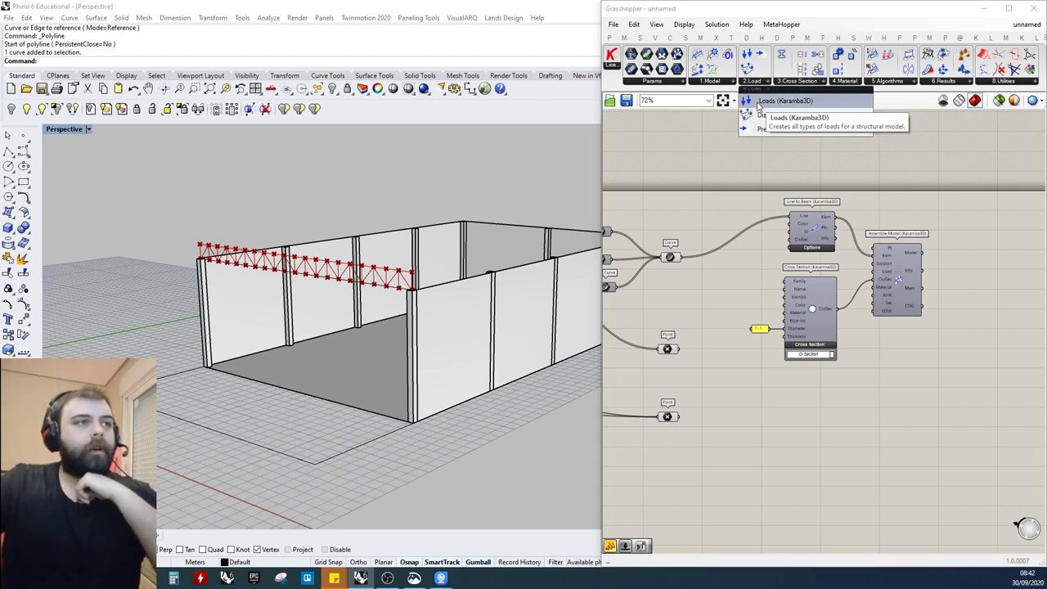
pyautogui.click(758, 103)
pyautogui.click(808, 402)
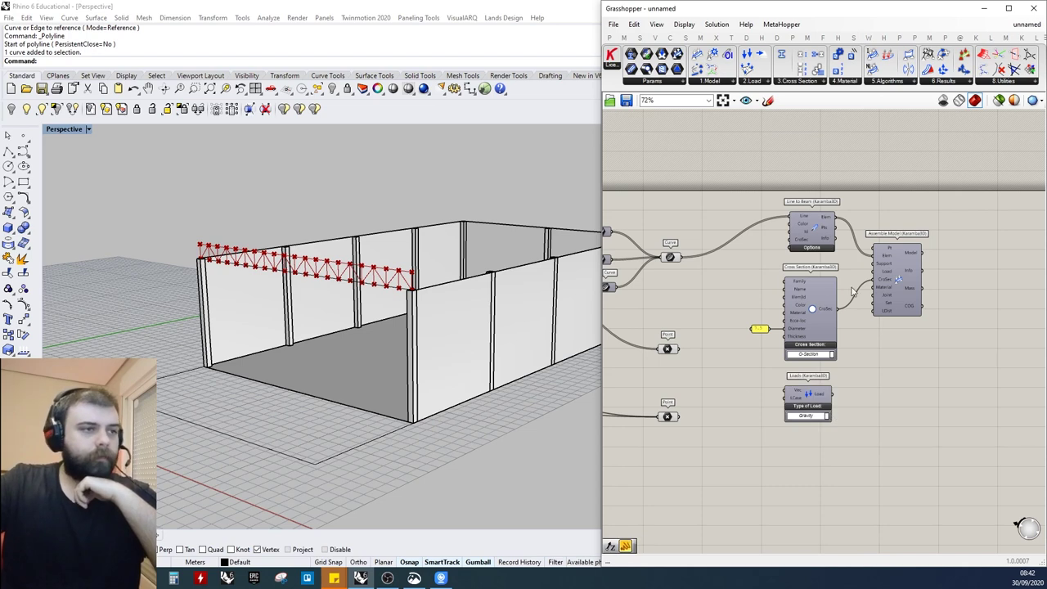
pyautogui.scroll(-2, 839, 313)
pyautogui.scroll(4, 711, 408)
pyautogui.moveTo(741, 421); pyautogui.dragTo(656, 385)
pyautogui.scroll(-3, 874, 325)
pyautogui.scroll(4, 940, 311)
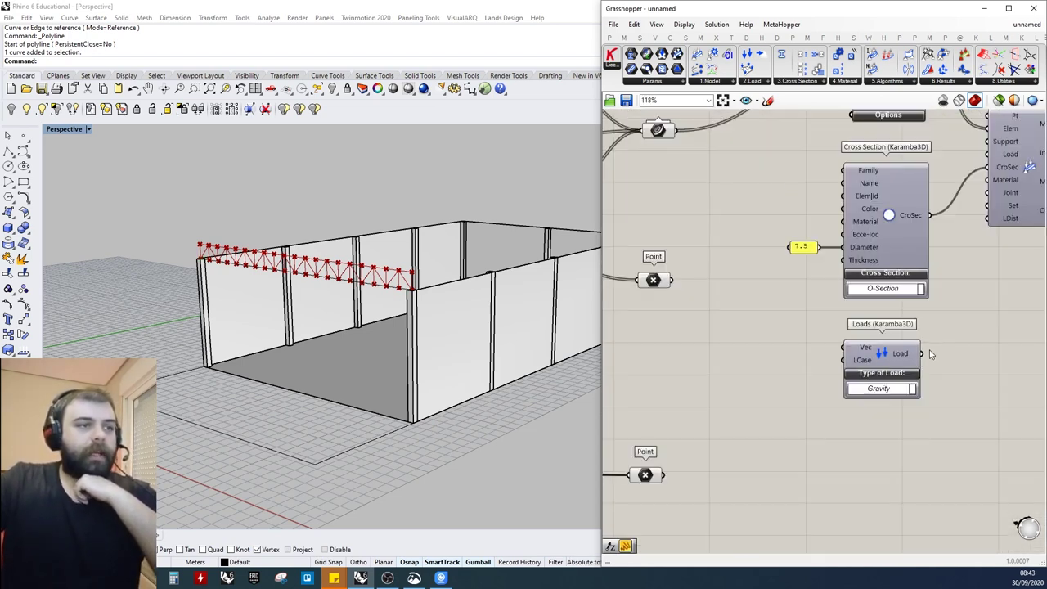
# Set the load type of the Loads component to Uniform Line
pyautogui.scroll(3, 936, 350)
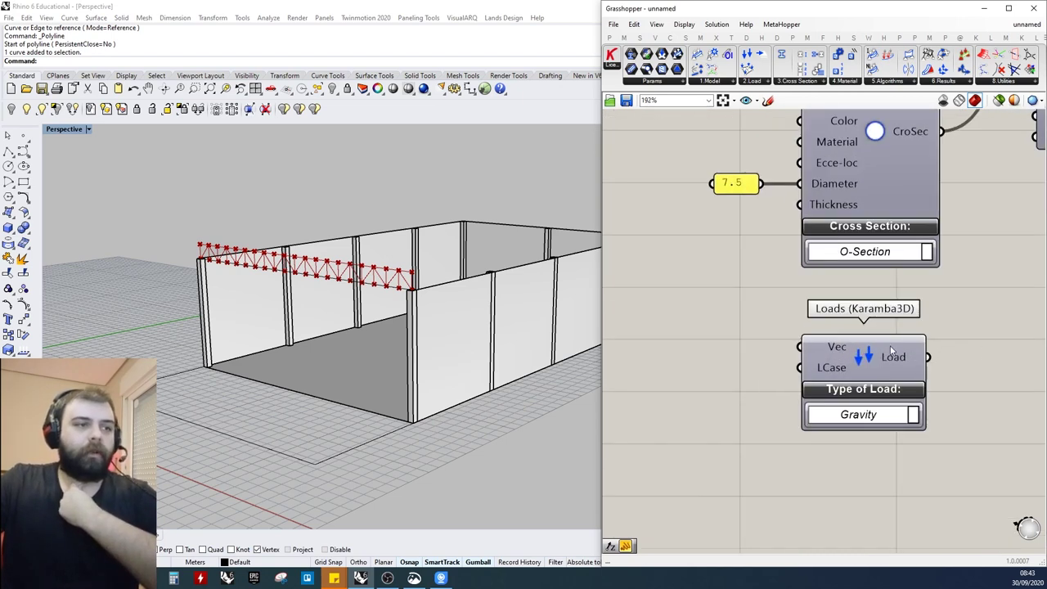
pyautogui.moveTo(841, 351)
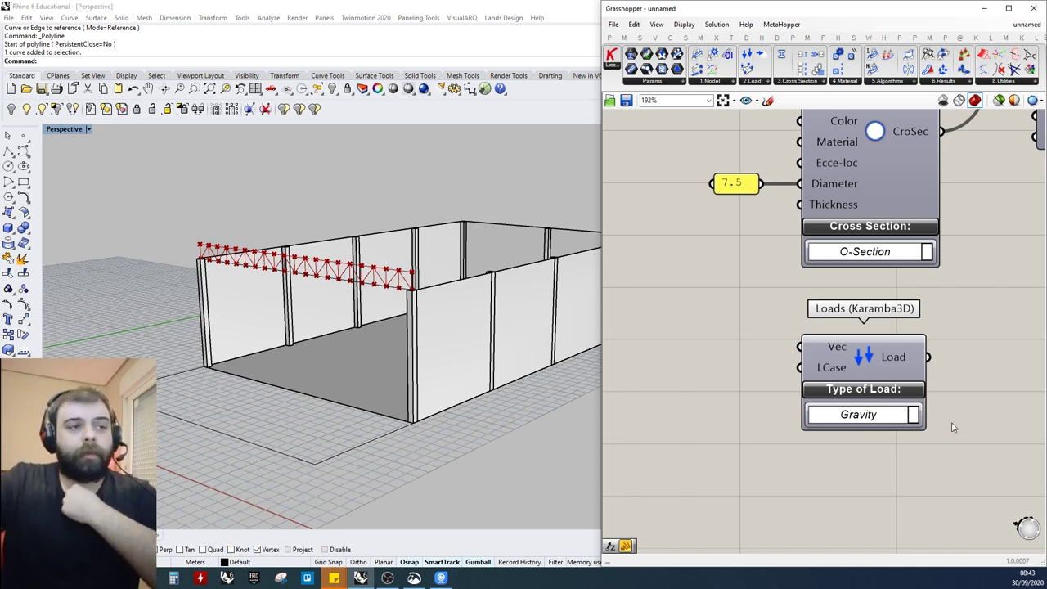
pyautogui.click(913, 416)
pyautogui.scroll(-2, 727, 324)
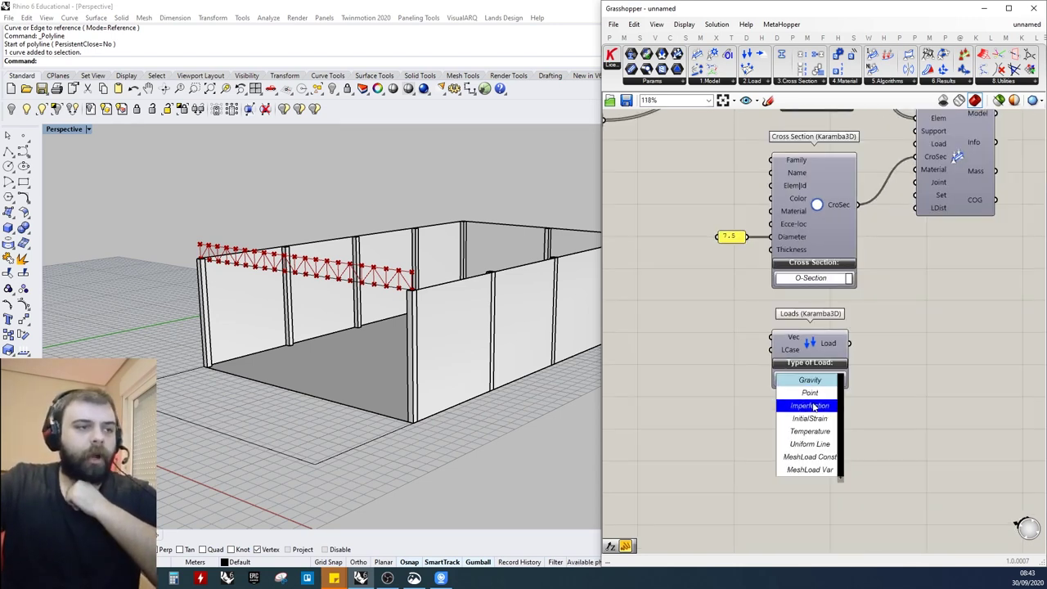
pyautogui.scroll(3, 813, 406)
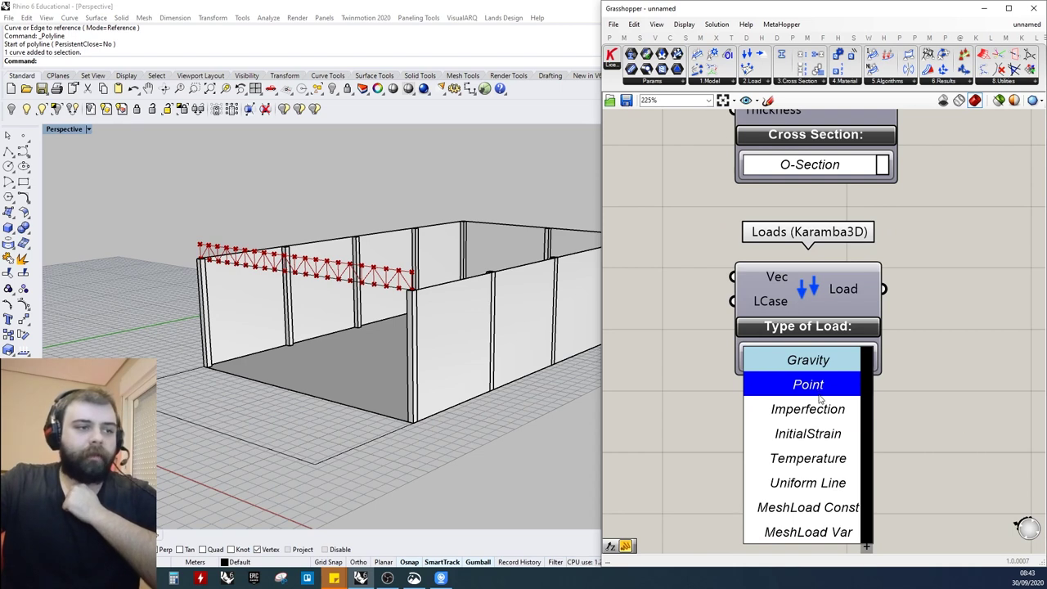
pyautogui.click(830, 483)
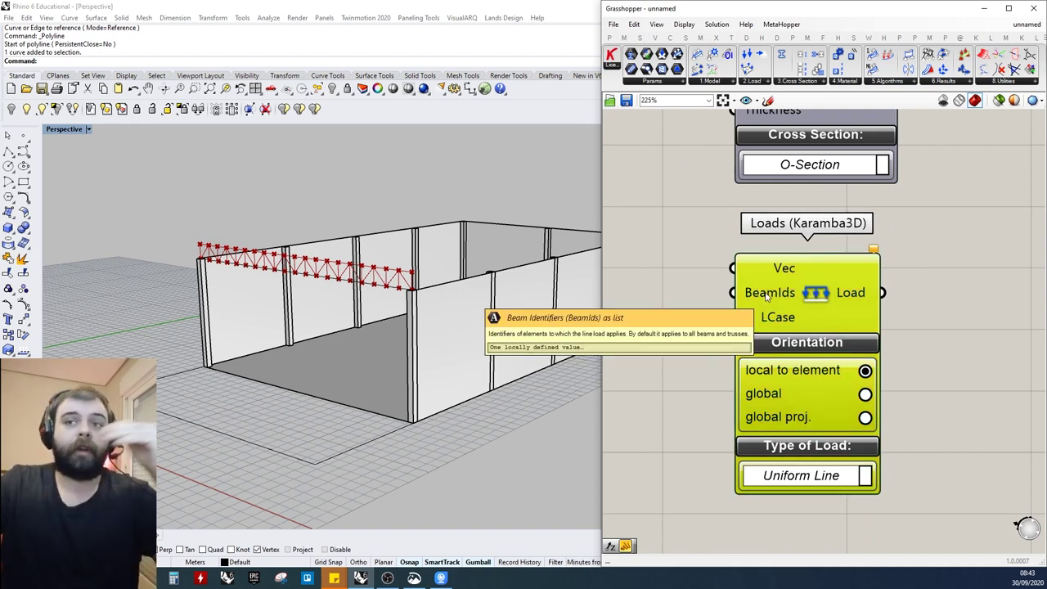
# Change the load type of the Loads component to Gravity
pyautogui.click(832, 483)
pyautogui.scroll(-4, 824, 284)
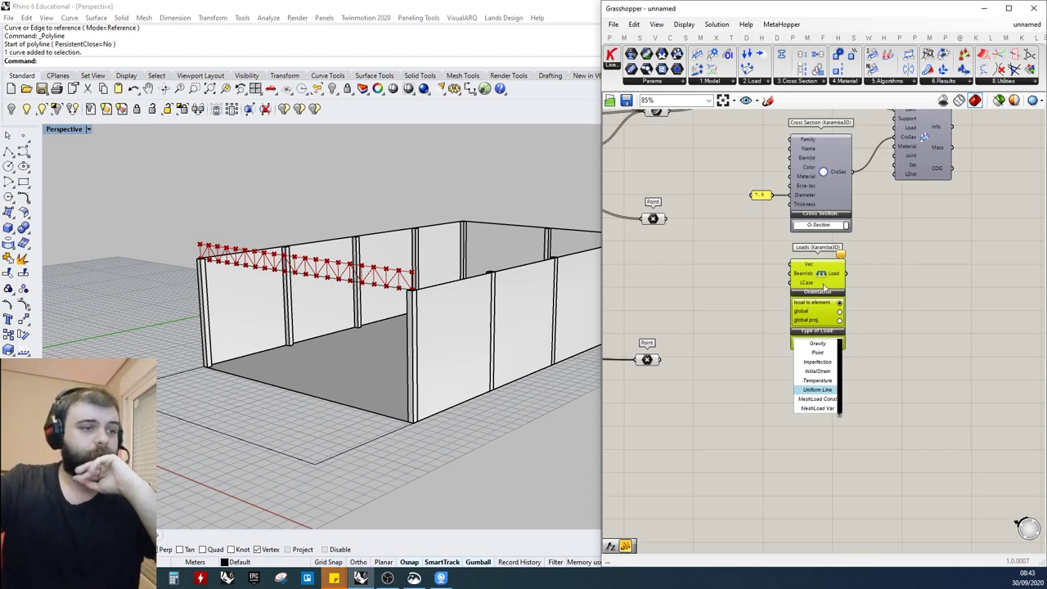
pyautogui.scroll(3, 828, 475)
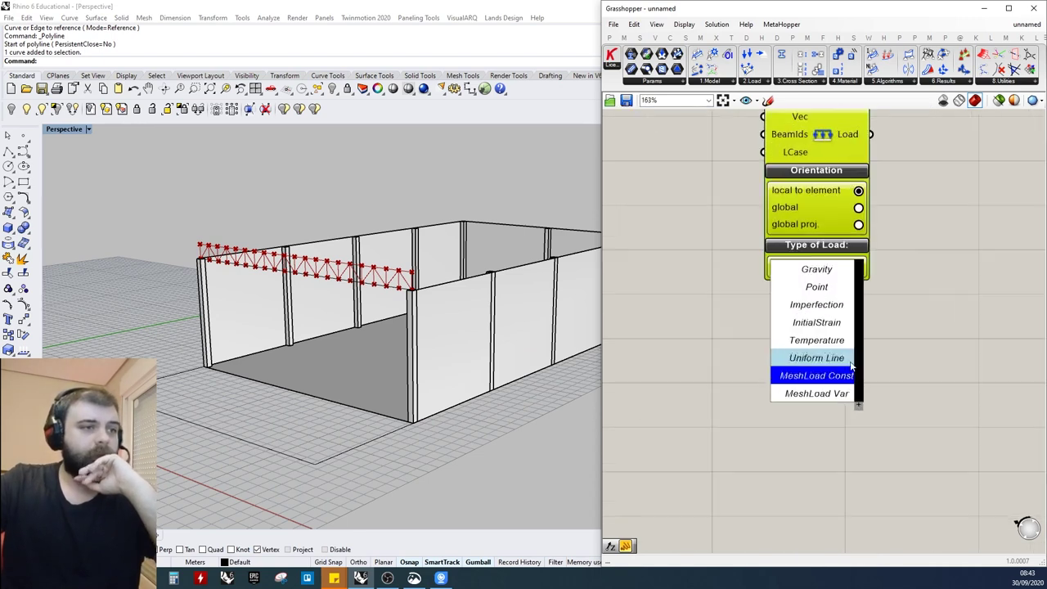
pyautogui.click(835, 274)
pyautogui.scroll(-3, 855, 381)
pyautogui.scroll(4, 818, 167)
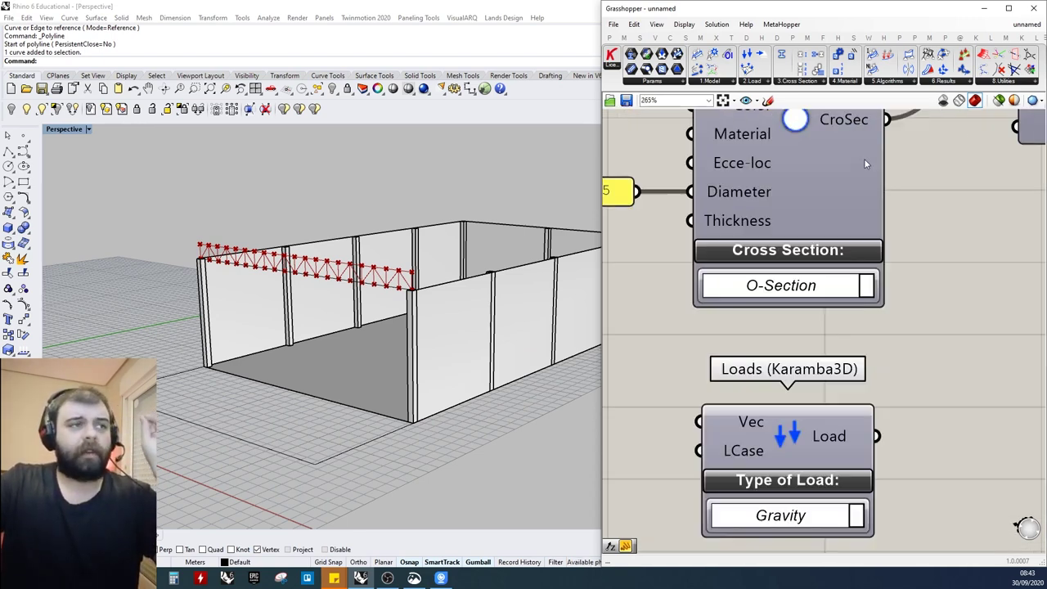
# Check the Vec input of the gravity Loads component and place a Unit Z vector component beside it
pyautogui.moveTo(427, 272)
pyautogui.mouseDown(button='right')
pyautogui.moveTo(482, 266)
pyautogui.moveTo(443, 263)
pyautogui.mouseUp(button='right')
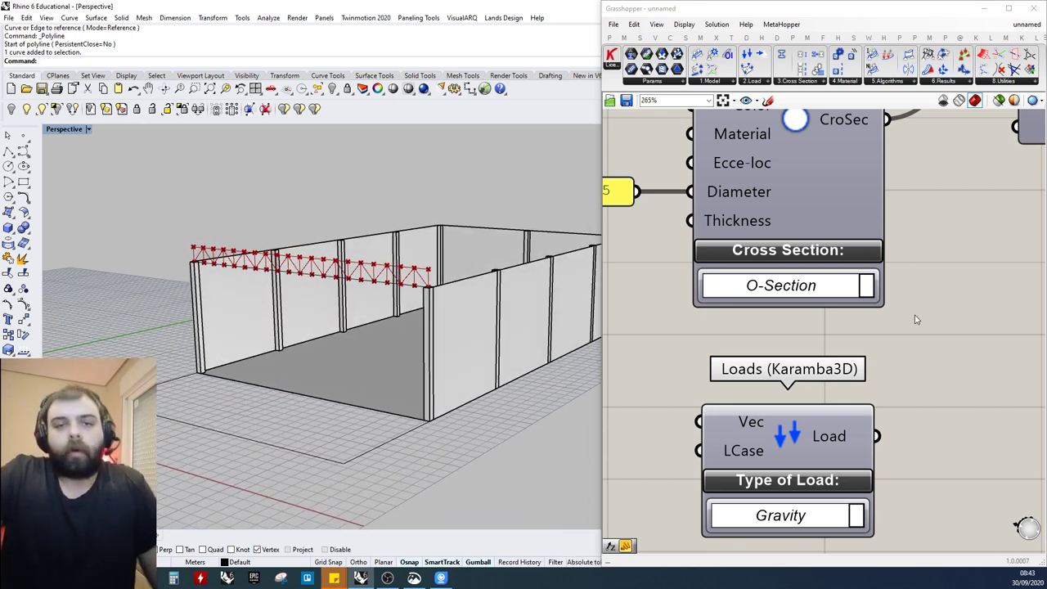
pyautogui.scroll(-3, 925, 313)
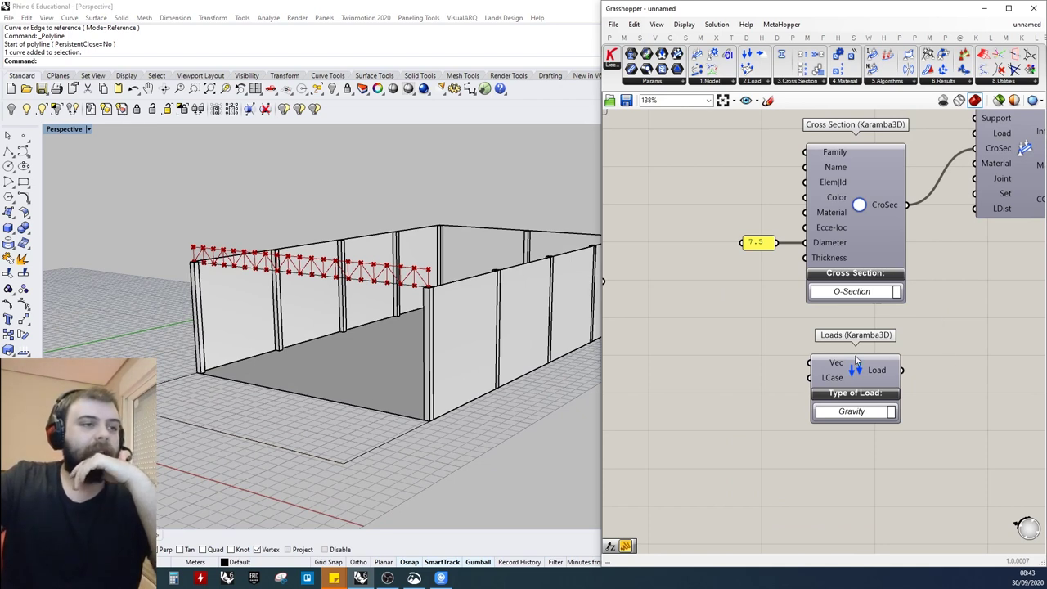
pyautogui.scroll(3, 856, 360)
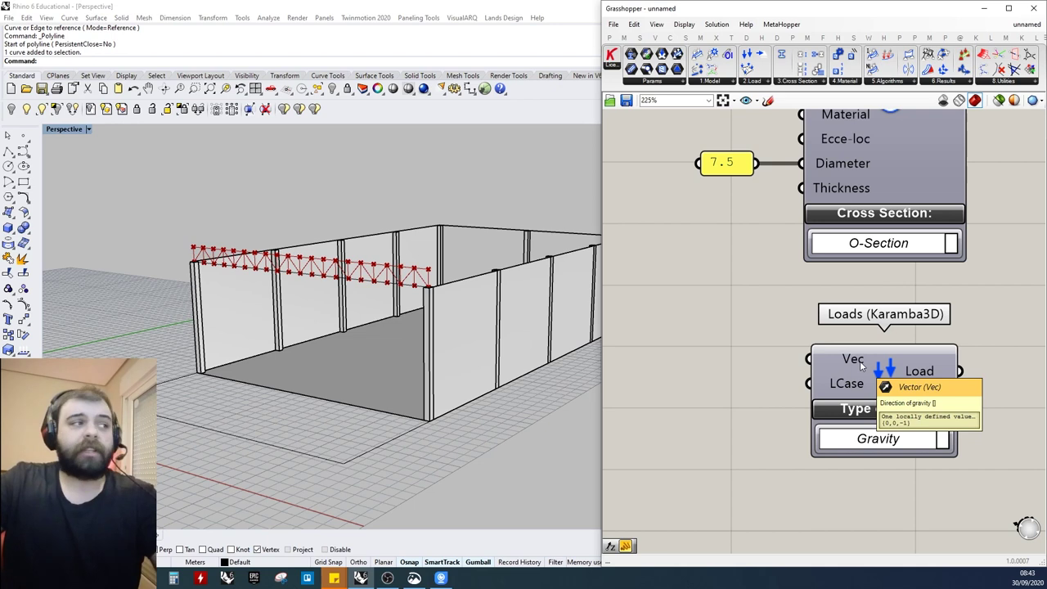
pyautogui.scroll(-5, 389, 323)
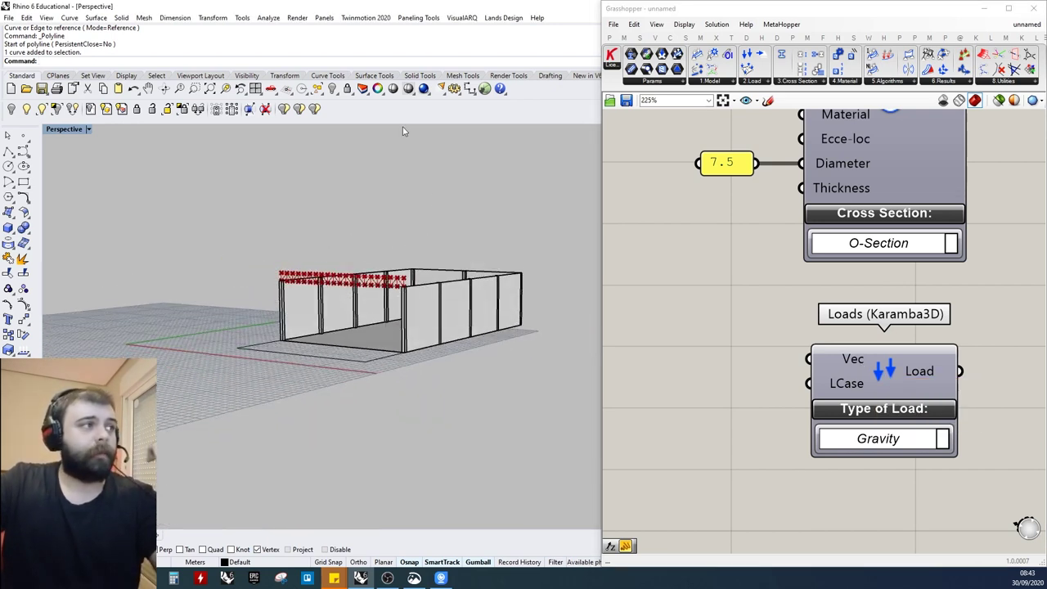
pyautogui.scroll(-2, 834, 292)
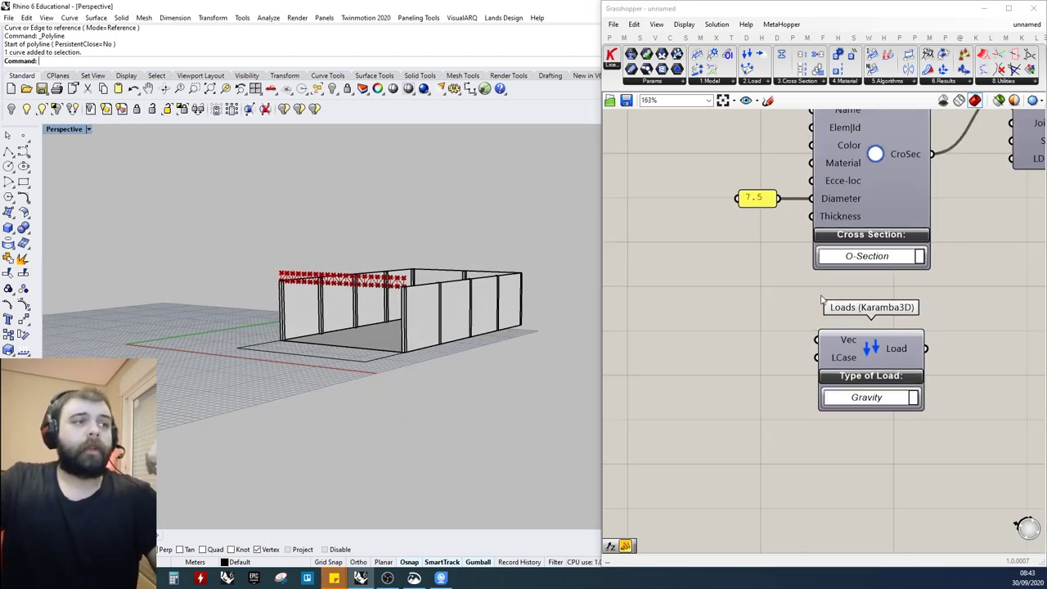
pyautogui.scroll(3, 691, 347)
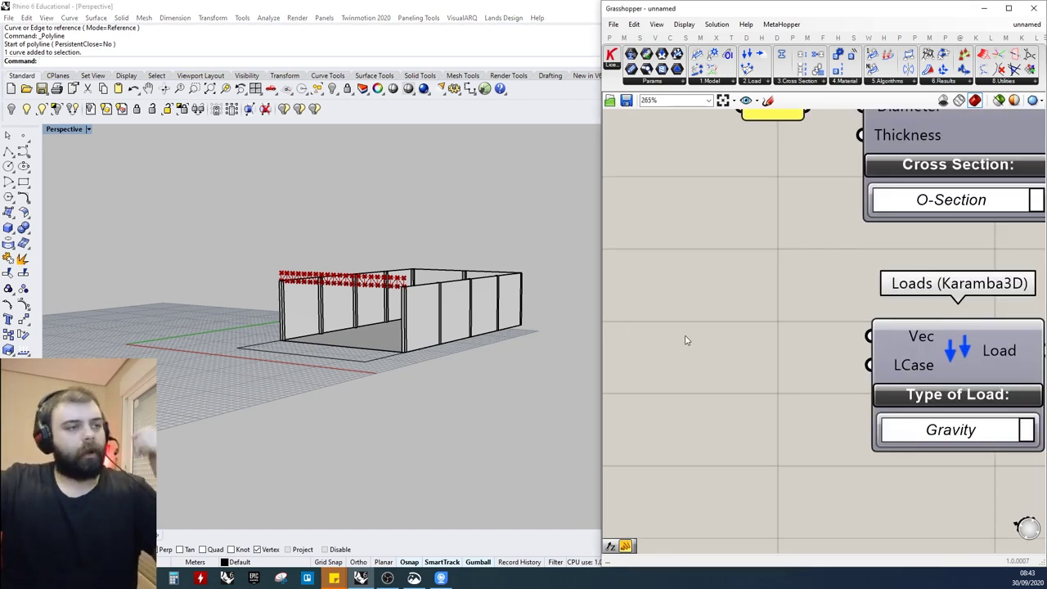
pyautogui.doubleClick(685, 335)
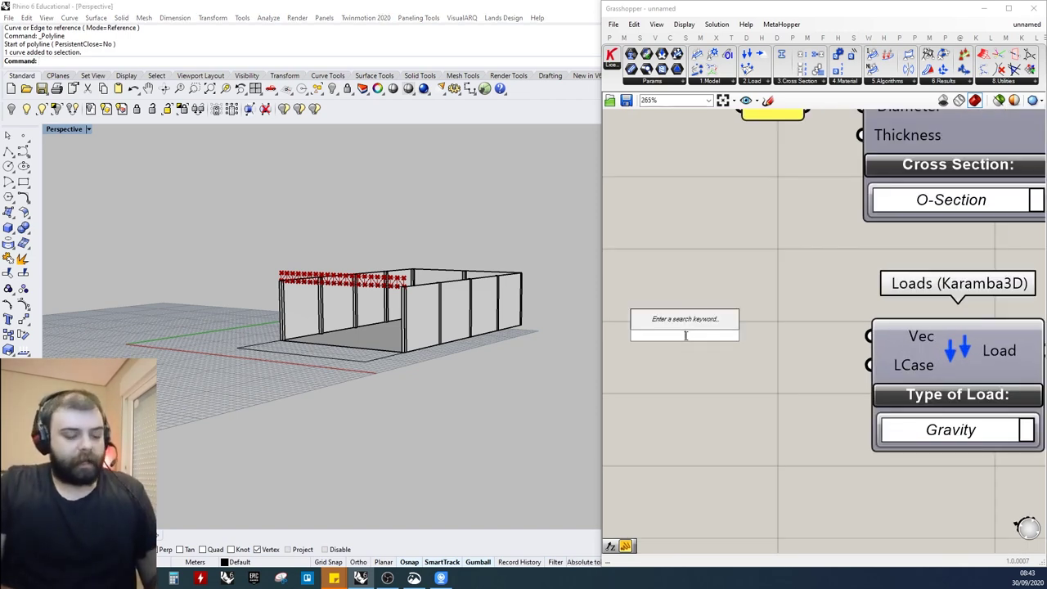
pyautogui.write('z')
pyautogui.press('Return')
pyautogui.doubleClick(723, 318)
pyautogui.click(783, 265)
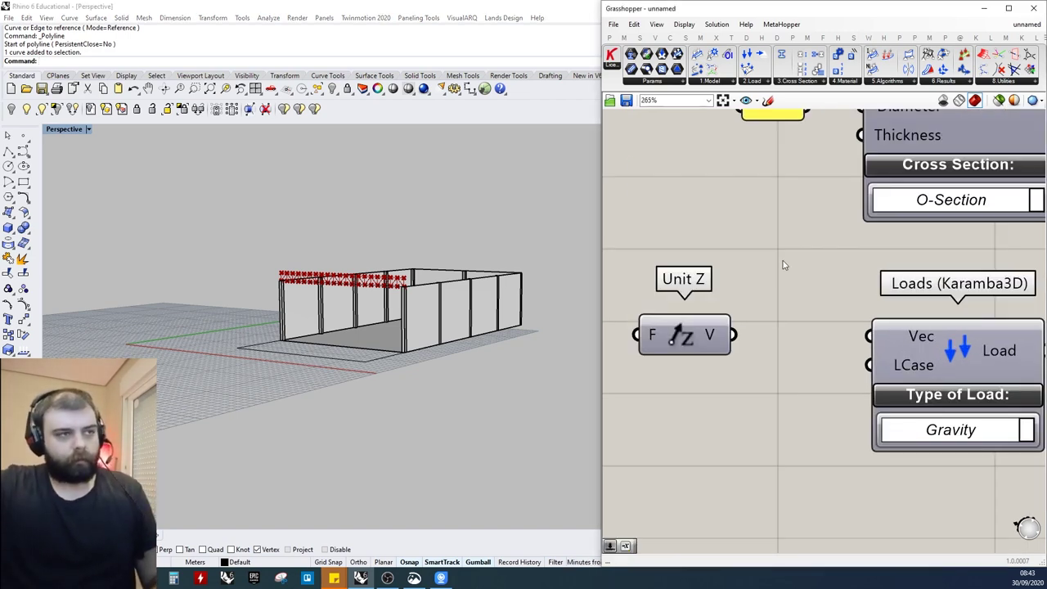
pyautogui.doubleClick(782, 265)
pyautogui.write('merge')
pyautogui.press('Return')
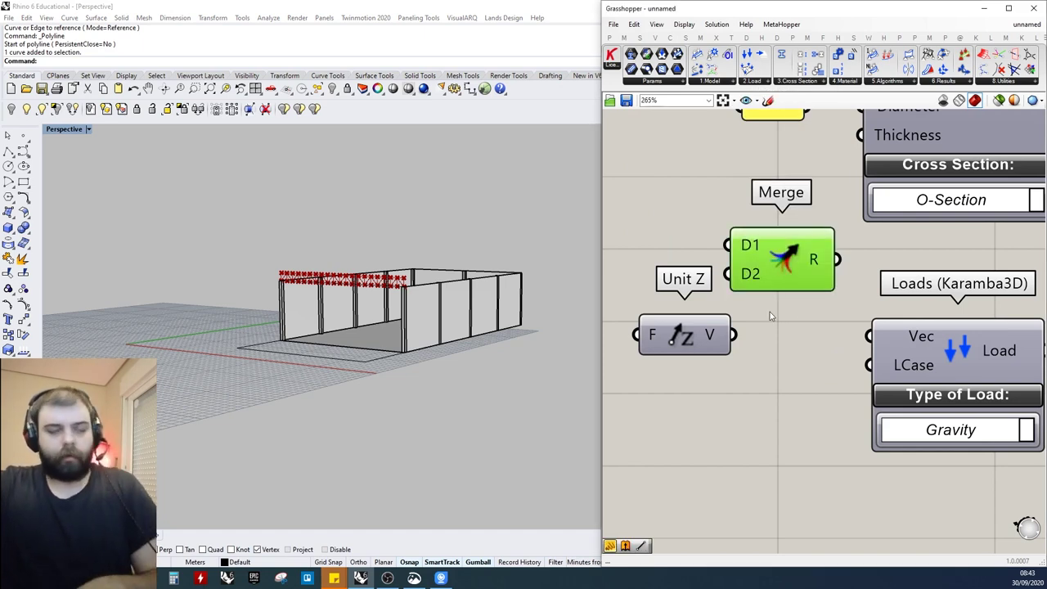
pyautogui.press('Delete')
# Place a Negative component after Unit Z, feed it the Z vector and connect its y output to the Vec input of Loads
pyautogui.doubleClick(769, 311)
pyautogui.write('negative')
pyautogui.press('Return')
pyautogui.moveTo(711, 335); pyautogui.dragTo(671, 335)
pyautogui.moveTo(755, 305); pyautogui.dragTo(694, 334)
pyautogui.scroll(-3, 911, 317)
pyautogui.scroll(2, 875, 317)
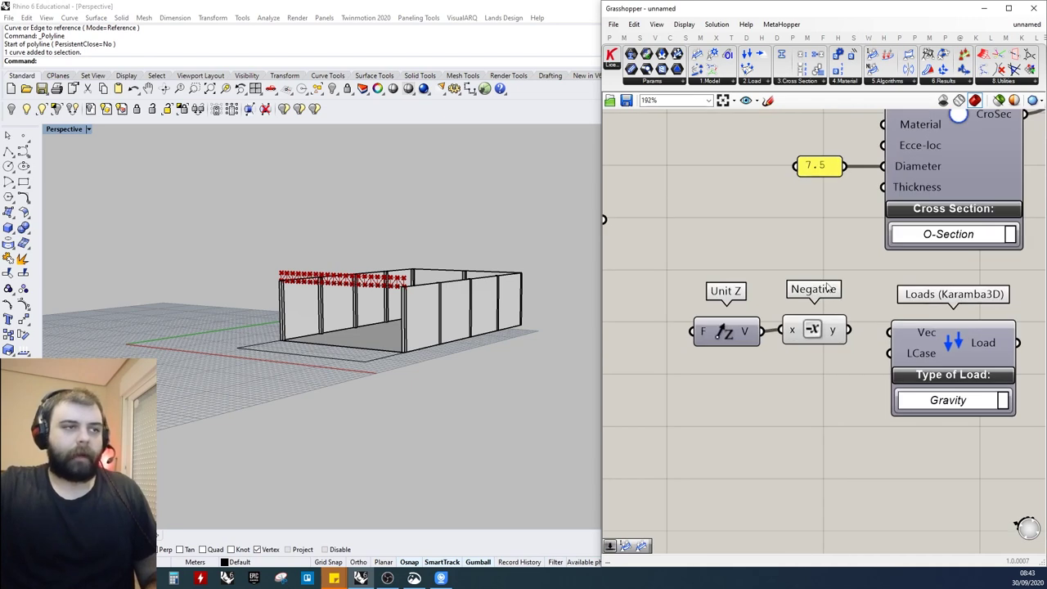
pyautogui.moveTo(833, 331)
pyautogui.moveTo(847, 330); pyautogui.dragTo(890, 332)
# Add a panel containing 1, connect it to the F input of Unit Z and align it beside that component
pyautogui.scroll(-2, 891, 337)
pyautogui.doubleClick(706, 347)
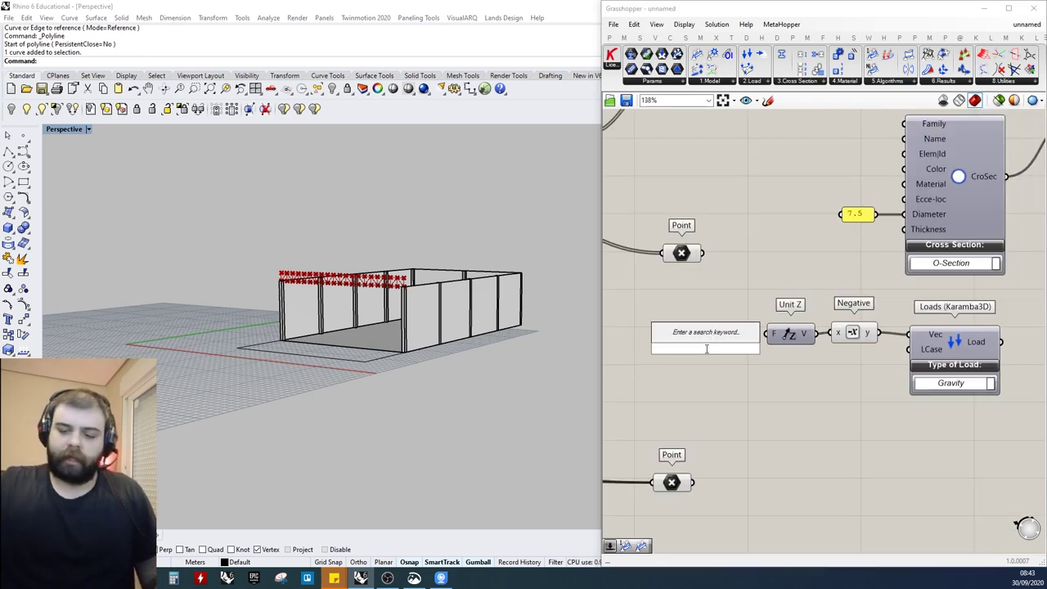
pyautogui.write('//H')
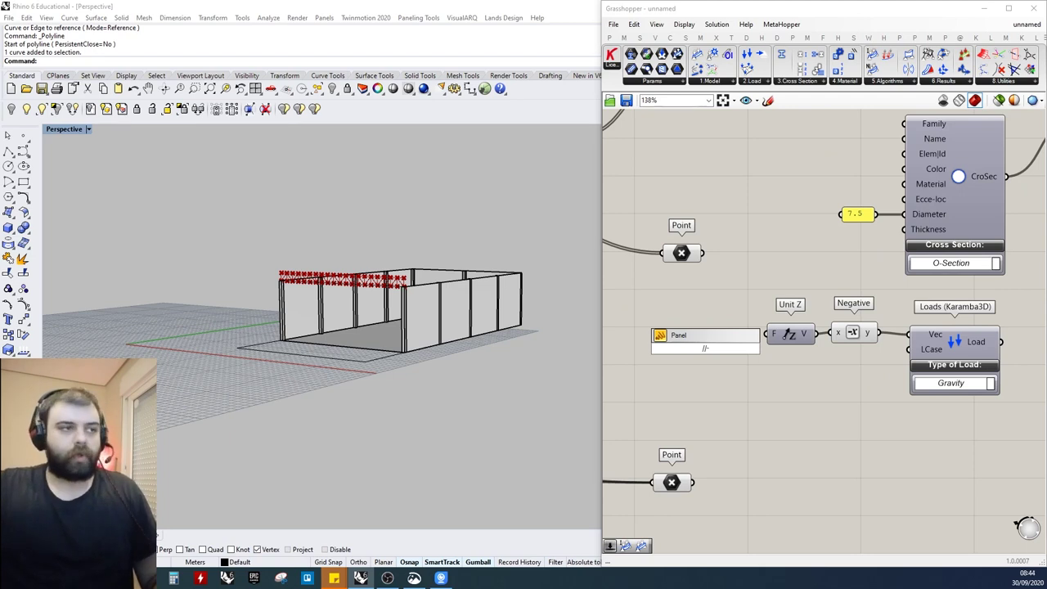
pyautogui.press('BackSpace')
pyautogui.write('1')
pyautogui.press('Return')
pyautogui.moveTo(705, 350); pyautogui.dragTo(732, 338)
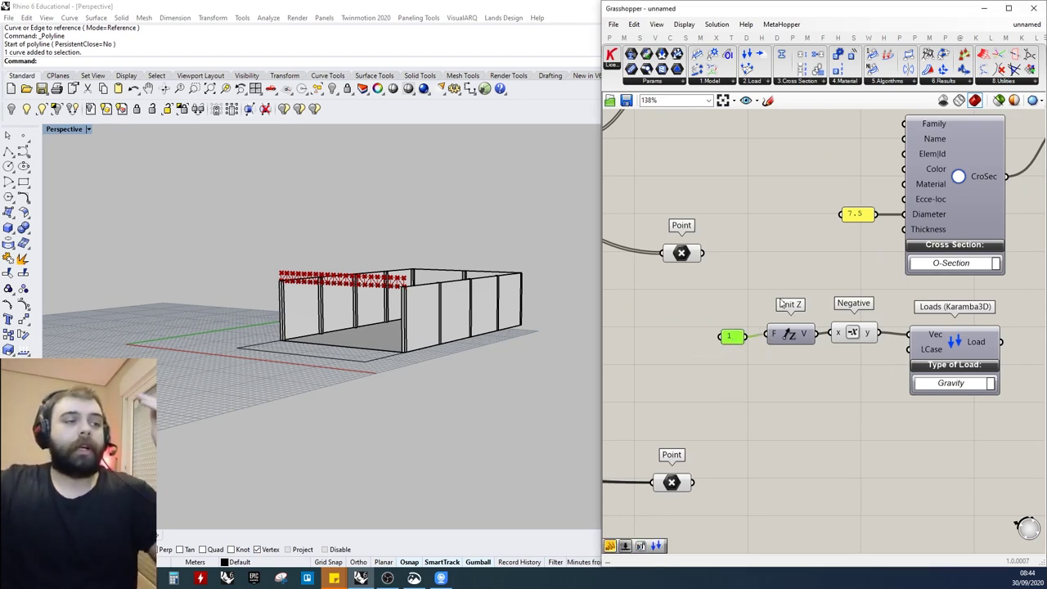
pyautogui.click(746, 324)
pyautogui.moveTo(732, 339); pyautogui.dragTo(737, 335)
pyautogui.moveTo(698, 299)
pyautogui.mouseDown()
pyautogui.moveTo(762, 368)
pyautogui.moveTo(755, 297)
pyautogui.moveTo(769, 367)
pyautogui.moveTo(738, 297)
pyautogui.moveTo(770, 372)
pyautogui.moveTo(736, 296)
pyautogui.mouseUp()
pyautogui.moveTo(691, 283)
pyautogui.mouseDown()
pyautogui.moveTo(745, 360)
pyautogui.moveTo(755, 304)
pyautogui.moveTo(763, 372)
pyautogui.moveTo(748, 297)
pyautogui.moveTo(769, 375)
pyautogui.mouseUp()
pyautogui.moveTo(695, 295); pyautogui.dragTo(896, 380)
pyautogui.click(773, 301)
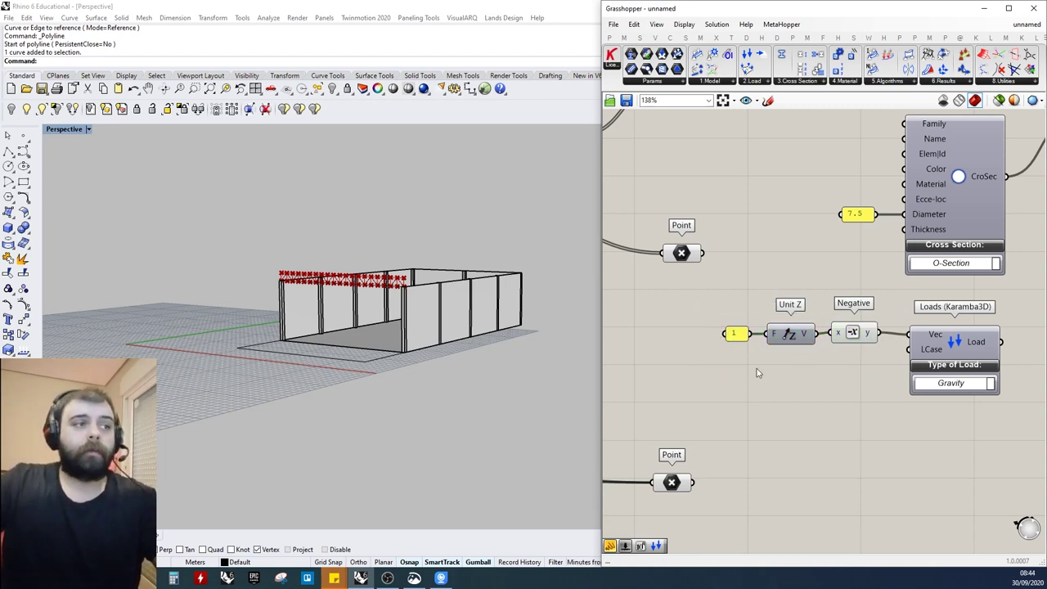
pyautogui.click(787, 345)
pyautogui.moveTo(691, 296); pyautogui.dragTo(820, 396)
pyautogui.moveTo(808, 288); pyautogui.dragTo(910, 397)
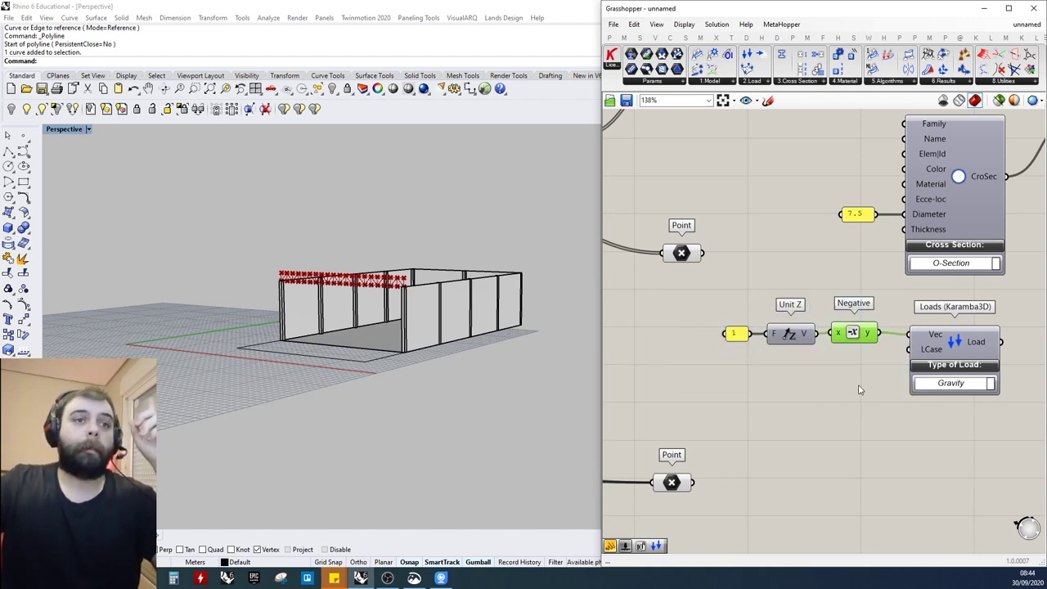
# Examine the gravity load's vector chain and the load component's load case input
pyautogui.moveTo(692, 292); pyautogui.dragTo(829, 368)
pyautogui.click(818, 295)
pyautogui.moveTo(820, 296); pyautogui.dragTo(890, 369)
pyautogui.click(888, 376)
pyautogui.moveTo(935, 346)
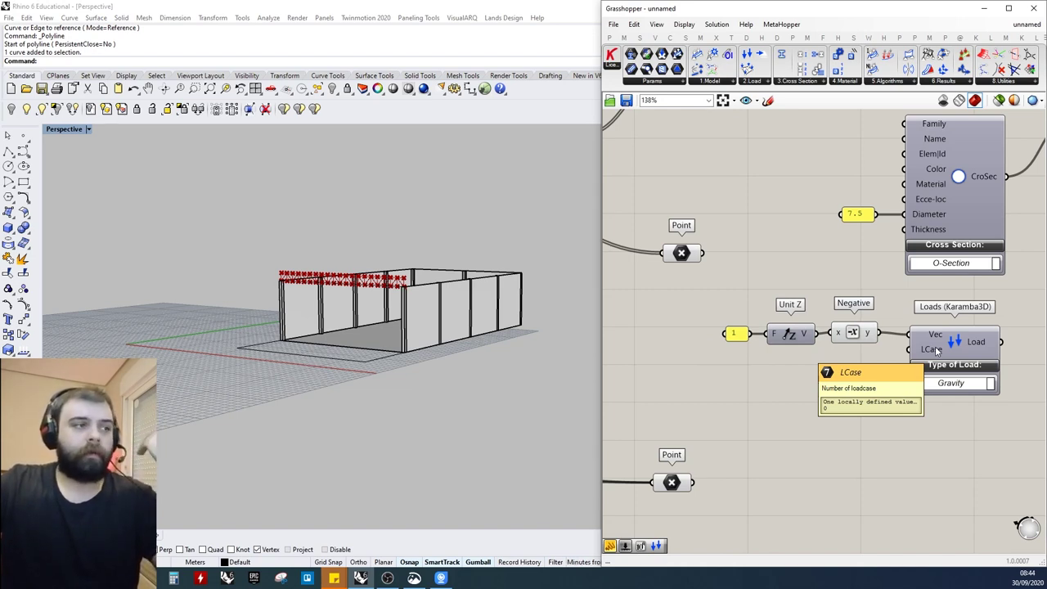
pyautogui.scroll(-3, 792, 354)
pyautogui.scroll(2, 949, 307)
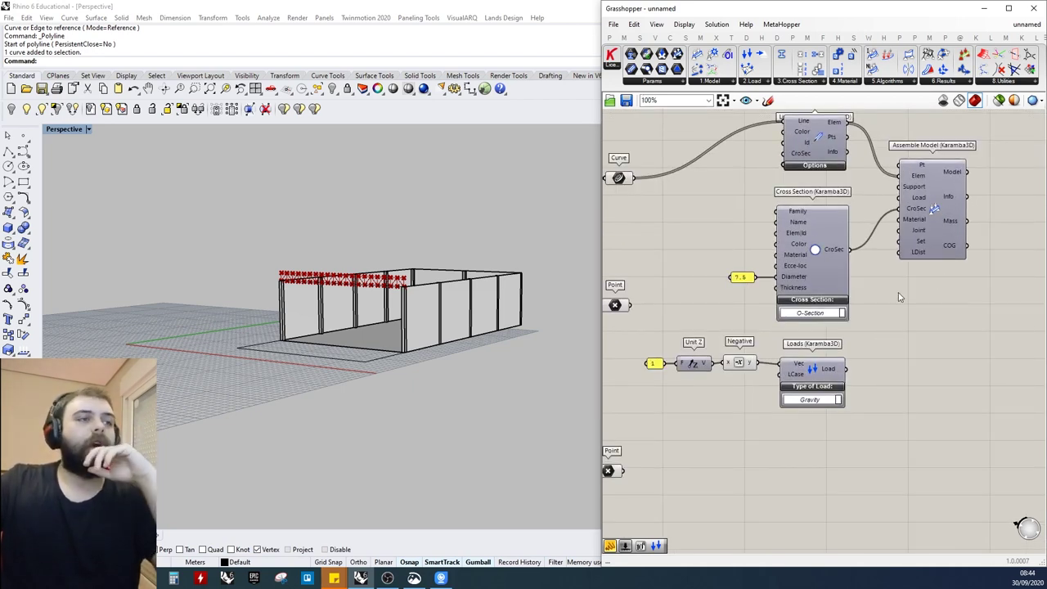
pyautogui.moveTo(826, 150)
pyautogui.mouseDown()
pyautogui.moveTo(823, 170)
pyautogui.moveTo(830, 157)
pyautogui.mouseUp()
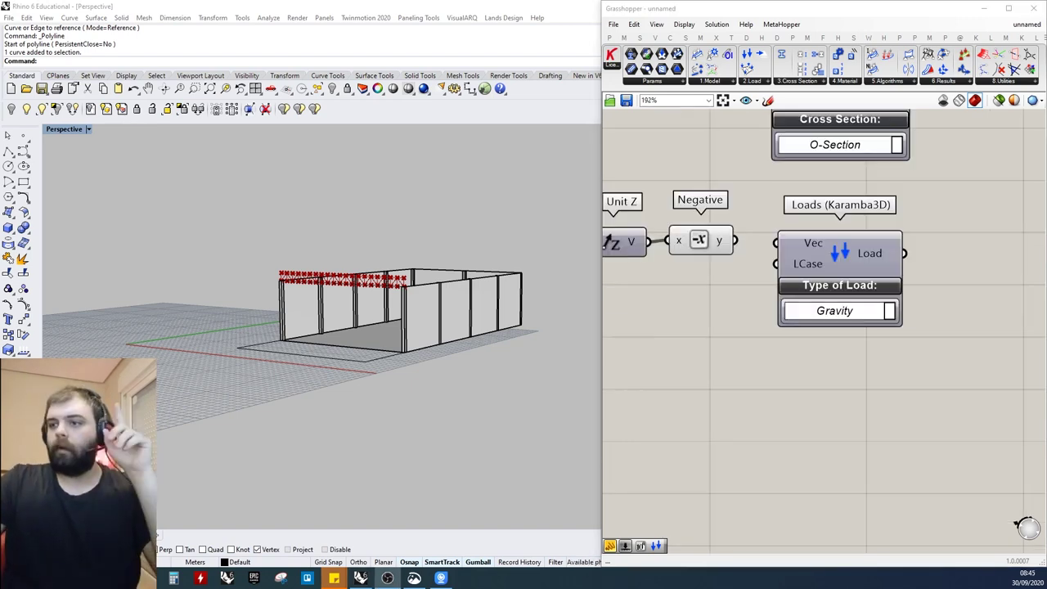
pyautogui.scroll(-5, 960, 347)
pyautogui.scroll(2, 897, 286)
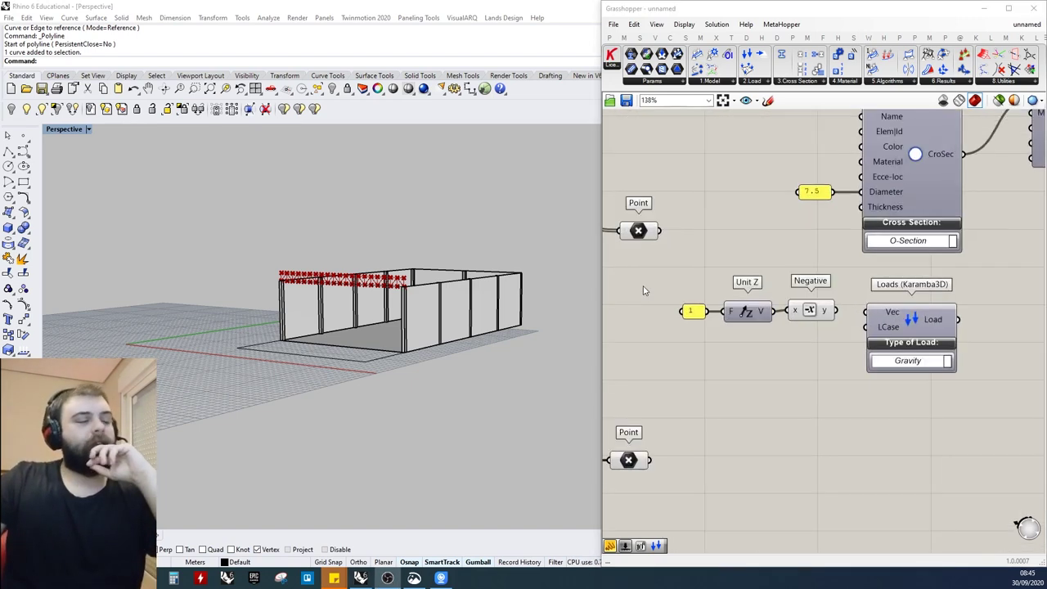
pyautogui.scroll(2, 927, 334)
pyautogui.scroll(-1, 926, 333)
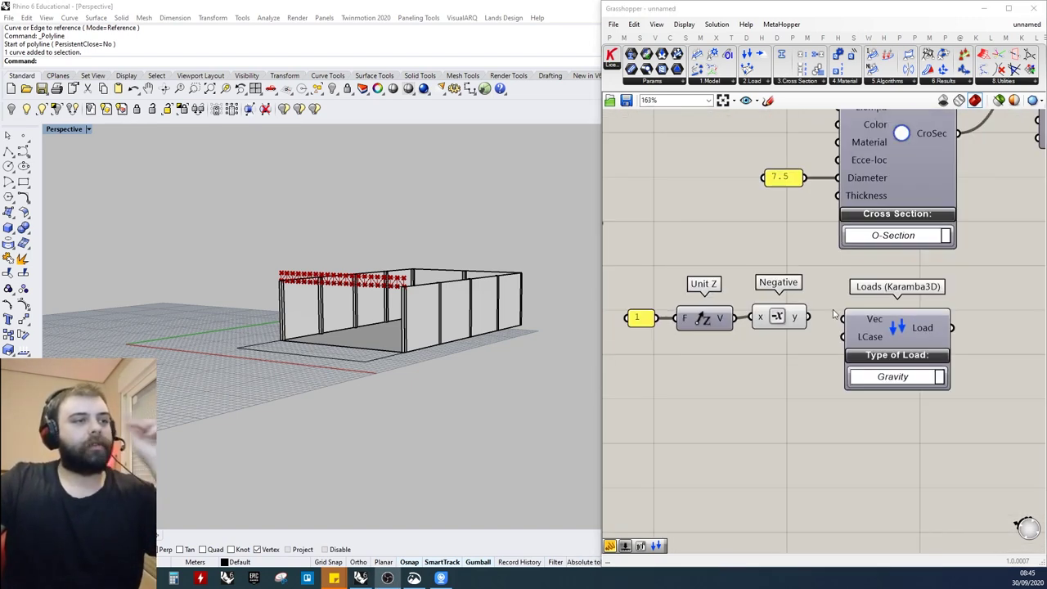
pyautogui.click(788, 323)
pyautogui.click(808, 301)
pyautogui.scroll(-1, 845, 417)
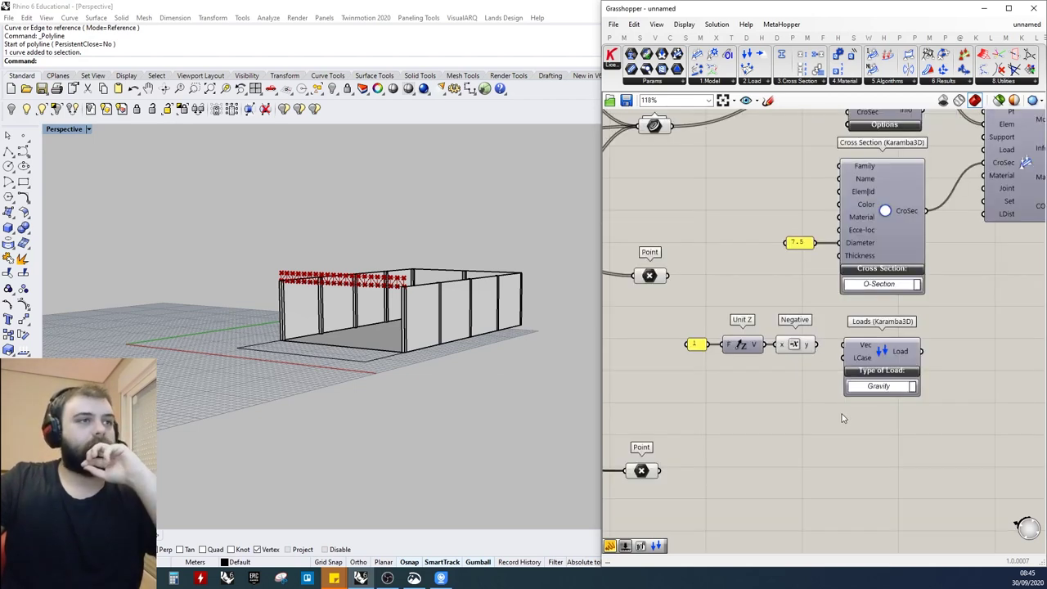
# Switch the Karamba3D load component's type to Point
pyautogui.moveTo(867, 357)
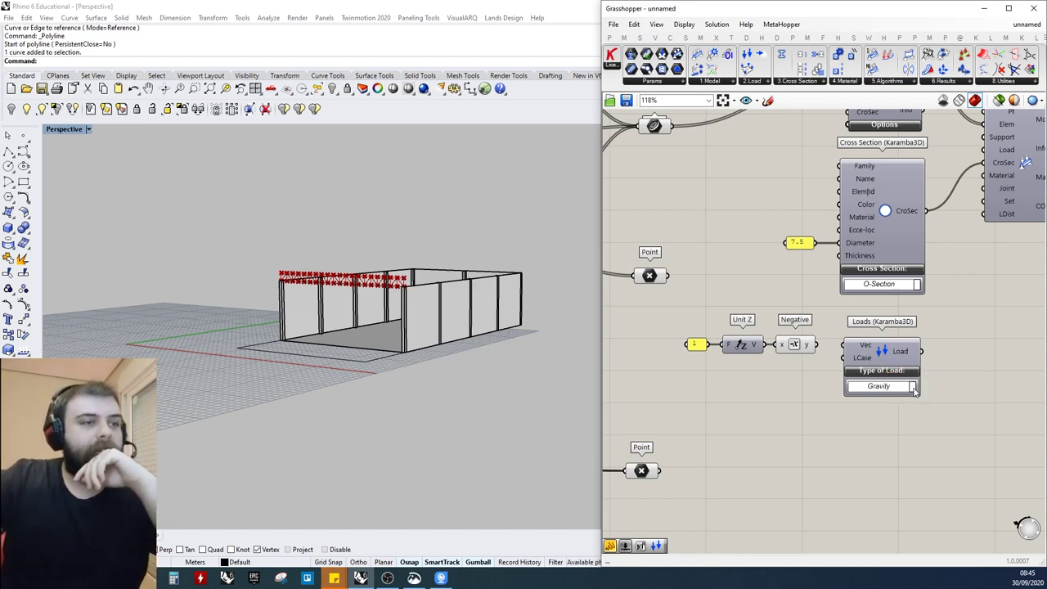
pyautogui.click(912, 387)
pyautogui.click(898, 403)
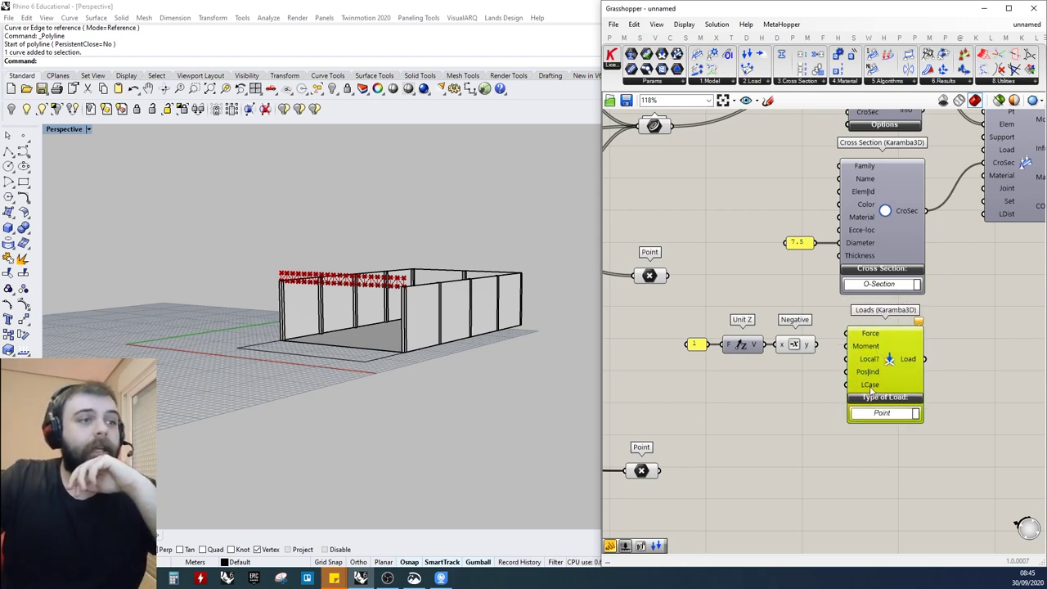
pyautogui.moveTo(872, 390)
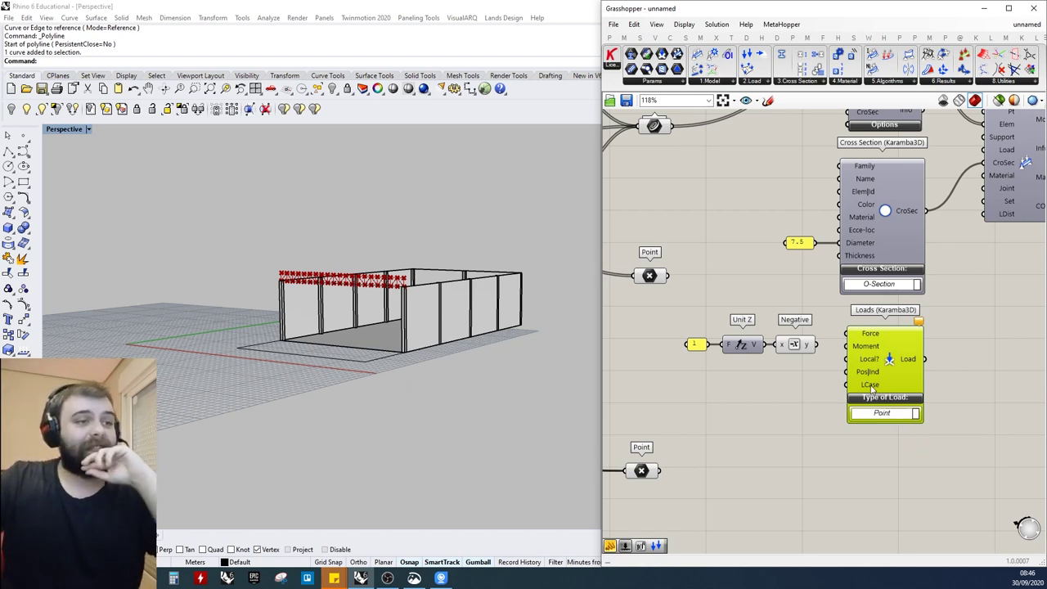
pyautogui.scroll(-2, 793, 395)
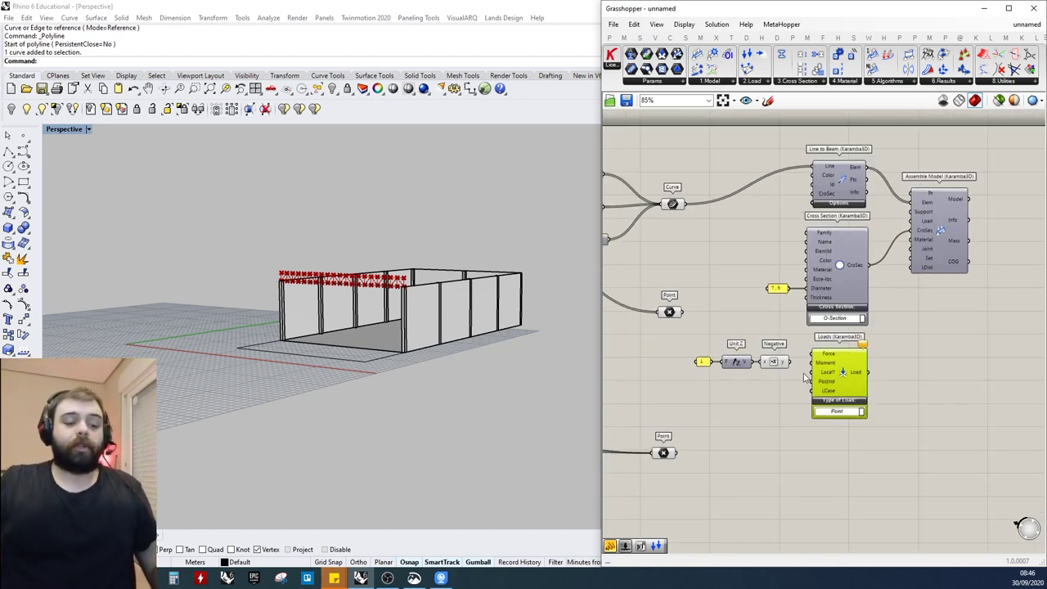
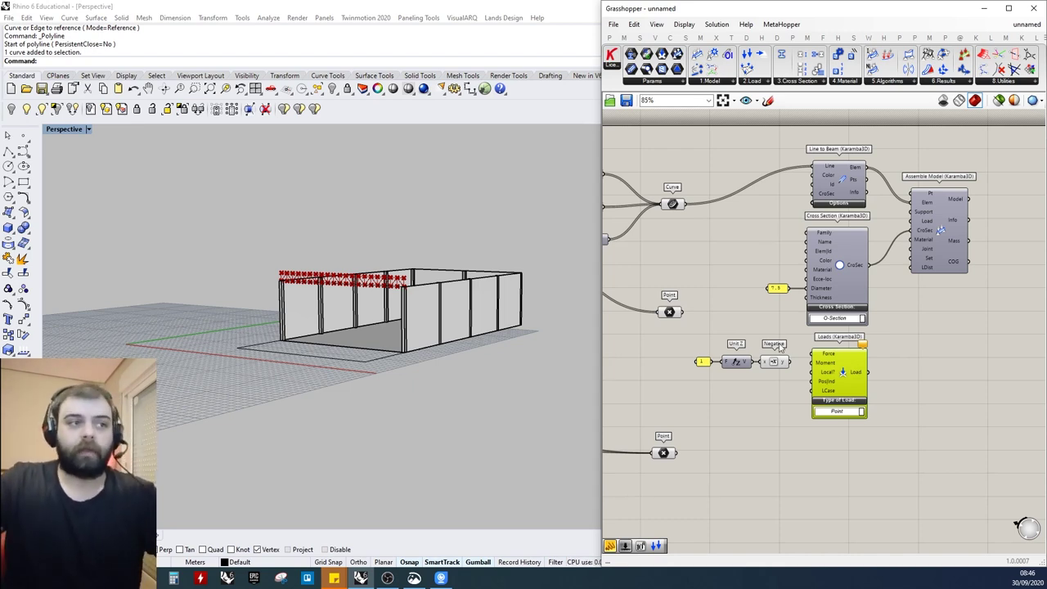
# Set the load component's type back to Gravity and connect the Negative component's output to its Vec input
pyautogui.scroll(1, 739, 360)
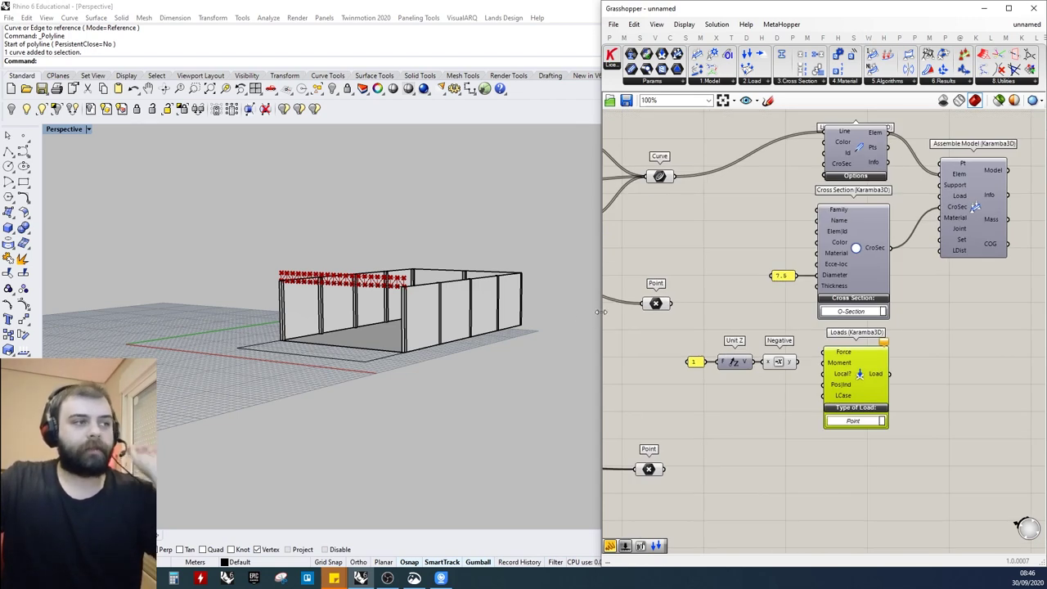
pyautogui.moveTo(599, 312); pyautogui.dragTo(577, 311)
pyautogui.scroll(2, 738, 412)
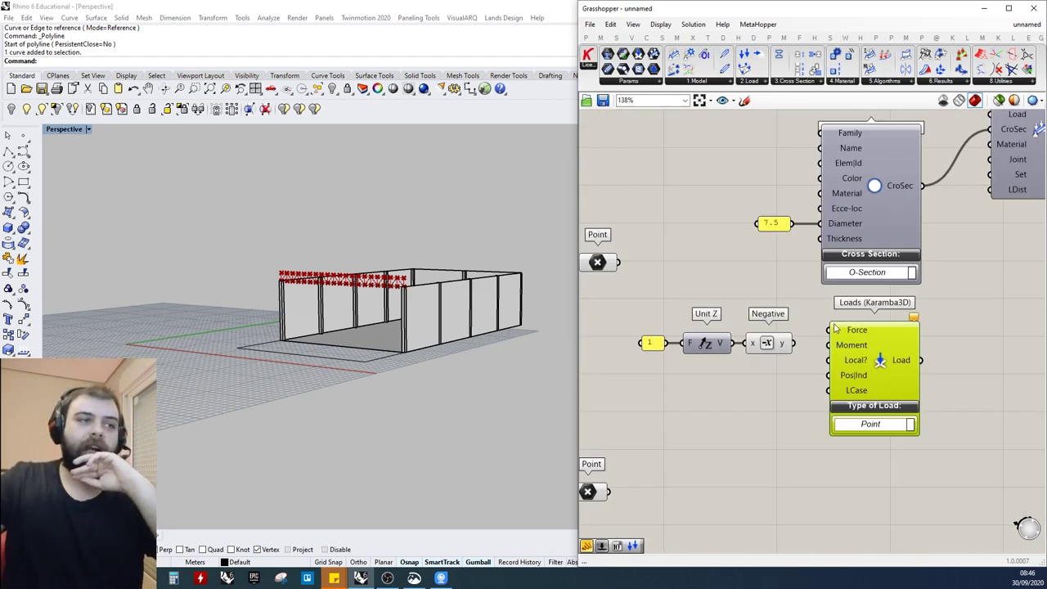
pyautogui.click(874, 423)
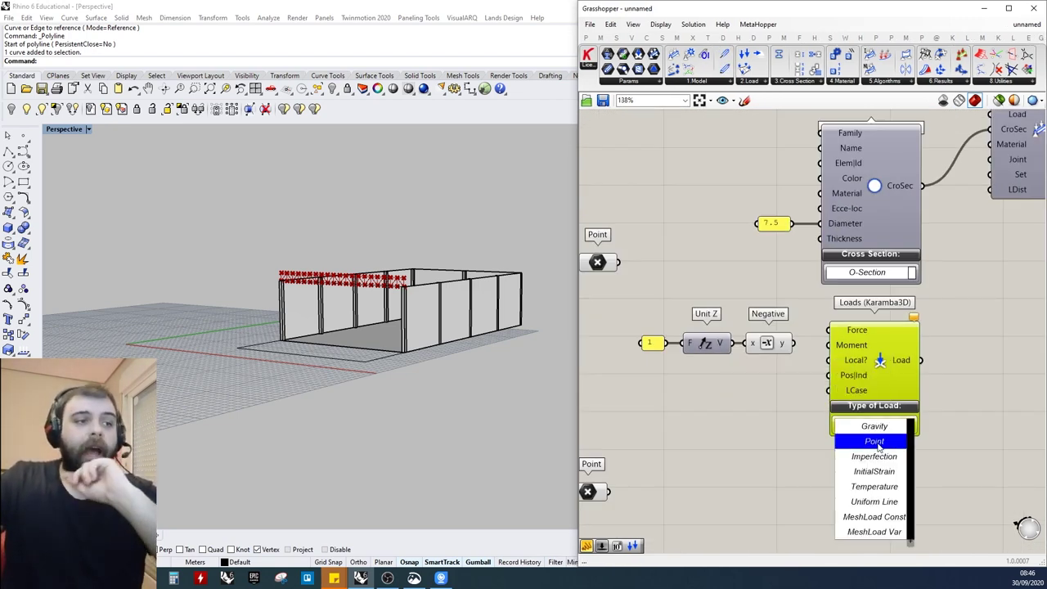
pyautogui.click(874, 426)
pyautogui.moveTo(794, 343); pyautogui.dragTo(856, 350)
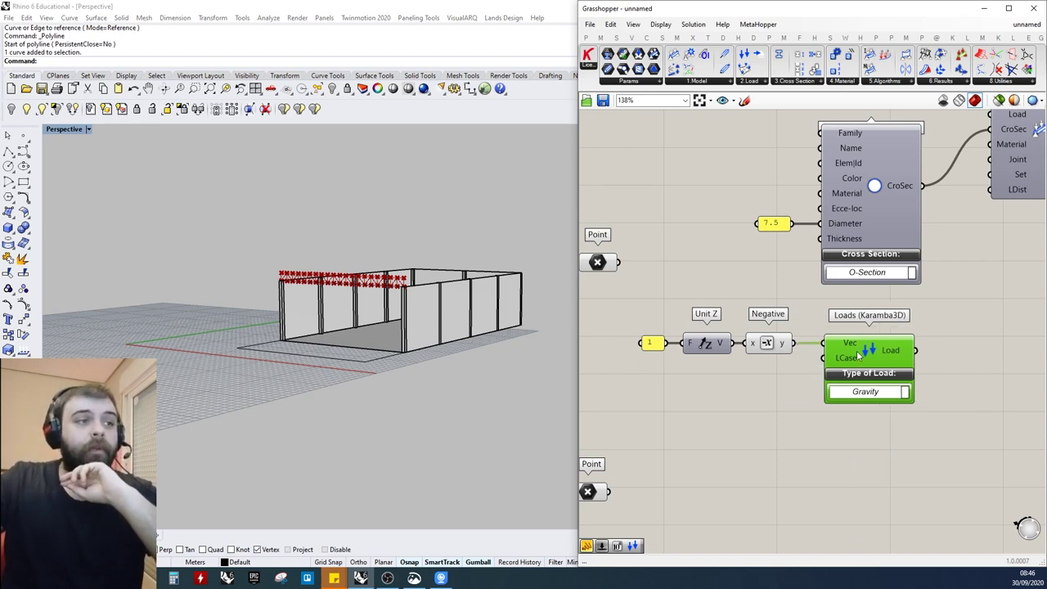
pyautogui.click(817, 306)
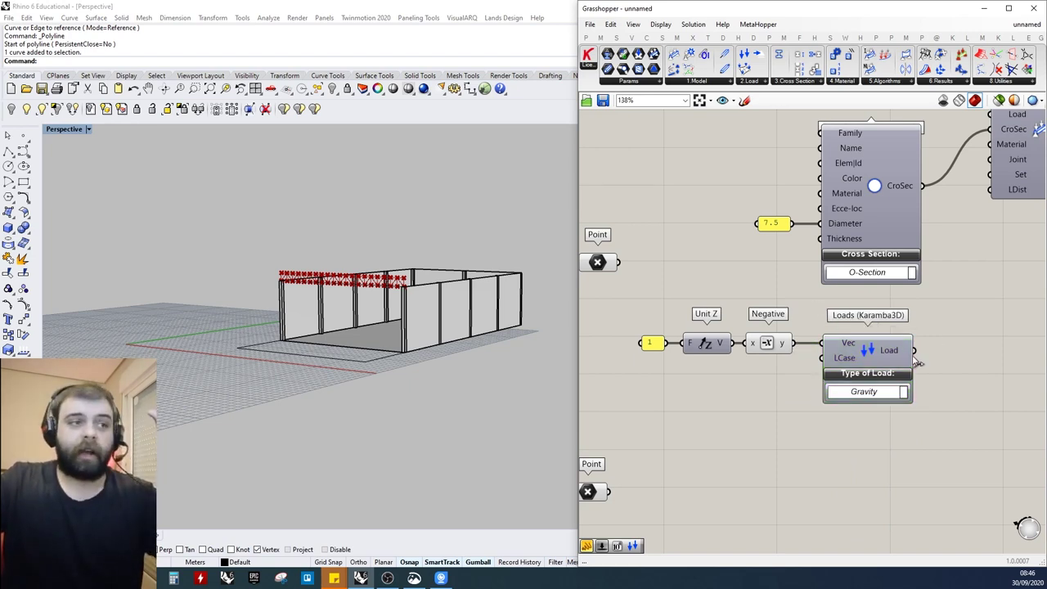
pyautogui.moveTo(891, 353)
# Move the Assemble Model component farther away from the Line to Beam and Cross Section components
pyautogui.scroll(-2, 892, 353)
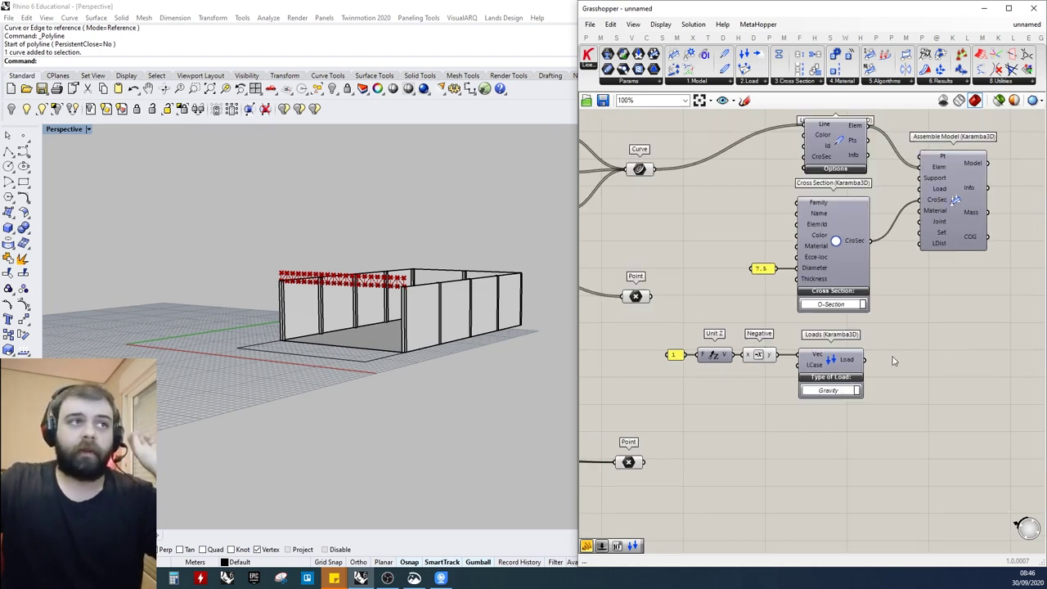
pyautogui.scroll(1, 899, 330)
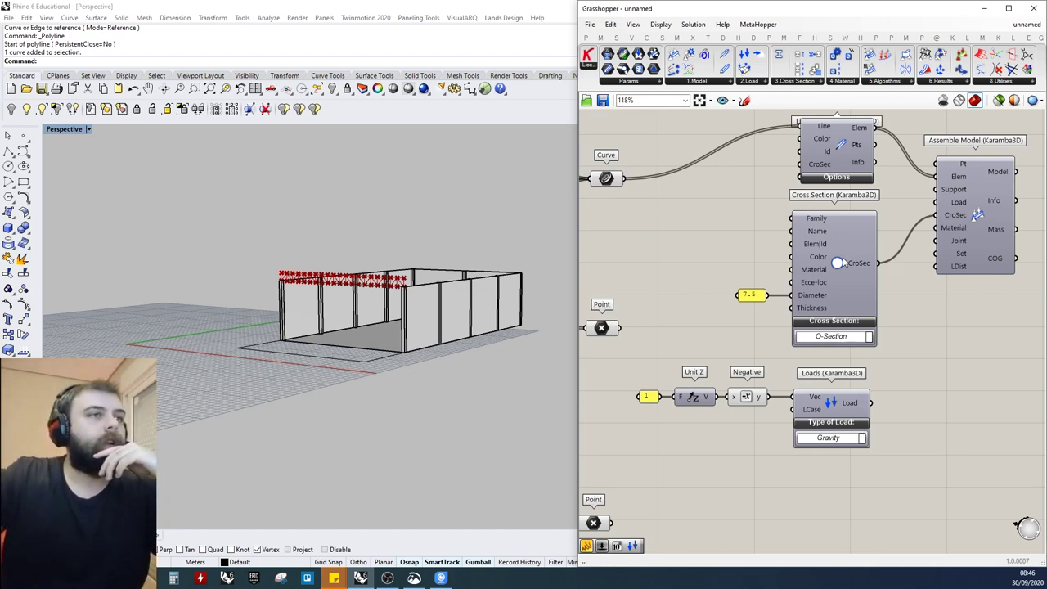
pyautogui.scroll(-5, 831, 264)
pyautogui.scroll(4, 909, 245)
pyautogui.moveTo(778, 194); pyautogui.dragTo(774, 195)
pyautogui.moveTo(873, 238); pyautogui.dragTo(925, 241)
pyautogui.click(897, 168)
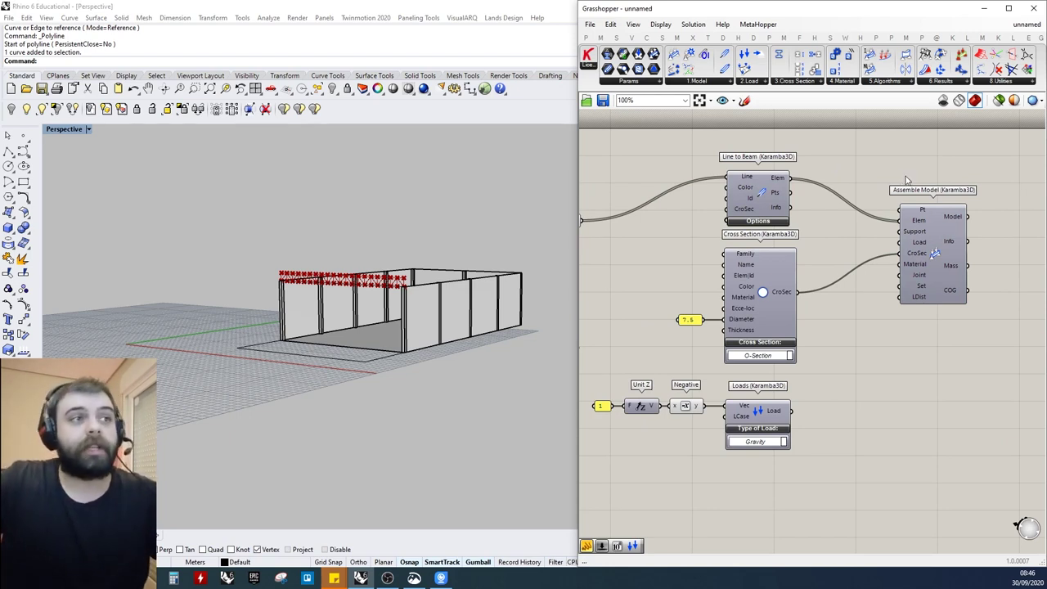
pyautogui.scroll(-2, 906, 179)
pyautogui.scroll(3, 891, 253)
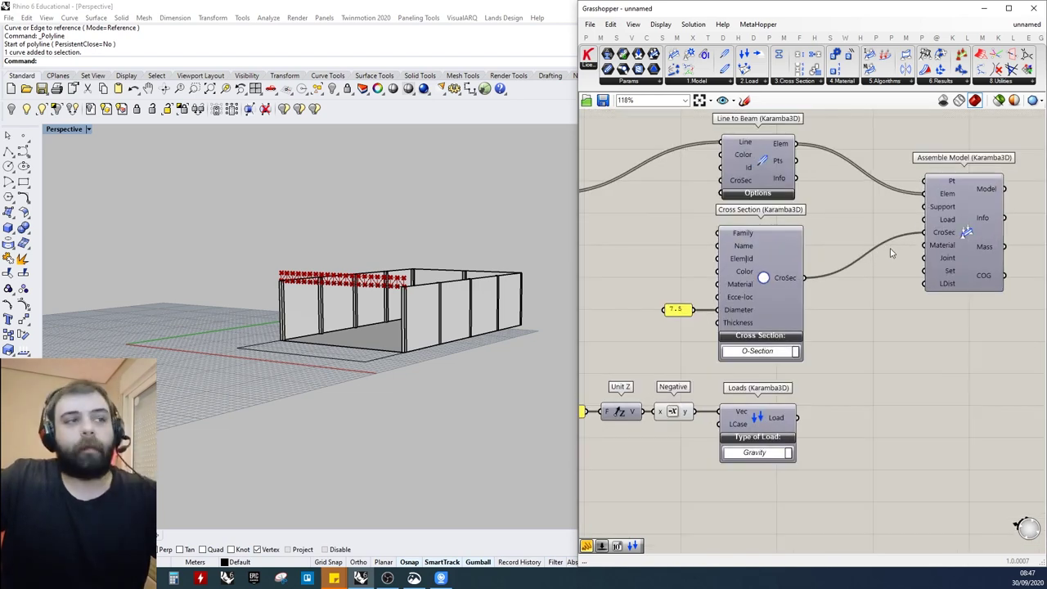
# Connect the gravity load's output to the Load input of the Assemble Model component
pyautogui.scroll(2, 787, 405)
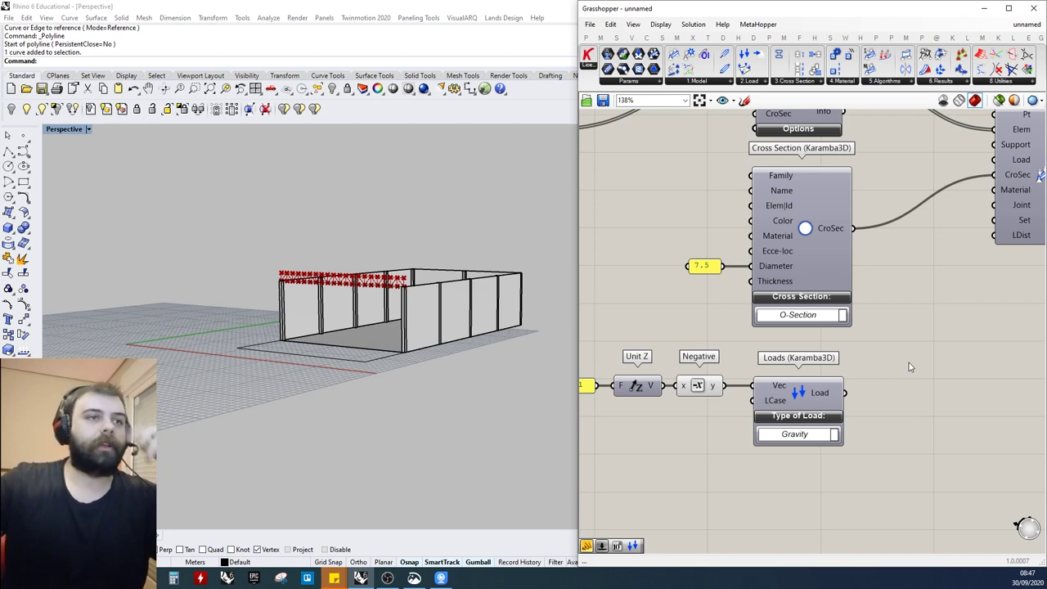
pyautogui.scroll(-2, 908, 347)
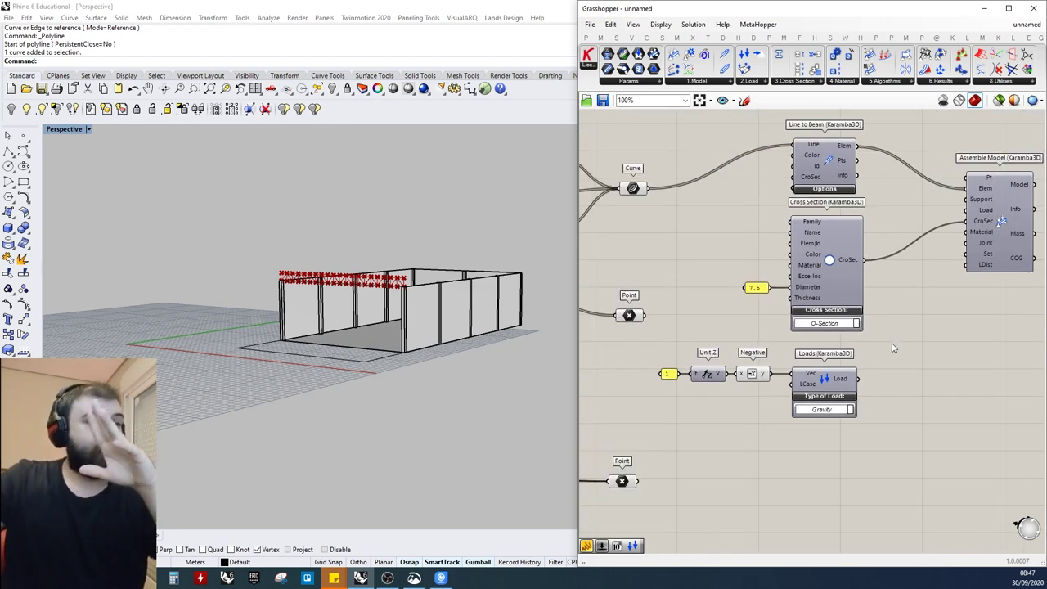
pyautogui.scroll(3, 638, 380)
pyautogui.moveTo(636, 336); pyautogui.dragTo(848, 424)
pyautogui.click(809, 319)
pyautogui.moveTo(617, 330); pyautogui.dragTo(955, 216)
pyautogui.click(820, 323)
pyautogui.scroll(-4, 703, 421)
pyautogui.click(883, 376)
pyautogui.scroll(2, 911, 365)
pyautogui.scroll(3, 892, 270)
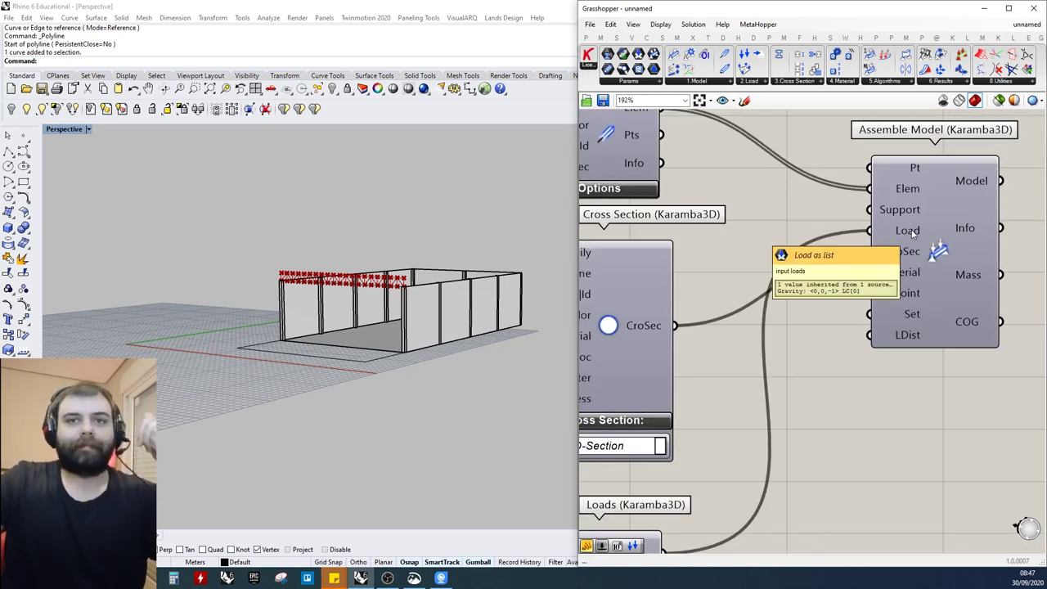
pyautogui.scroll(-5, 913, 232)
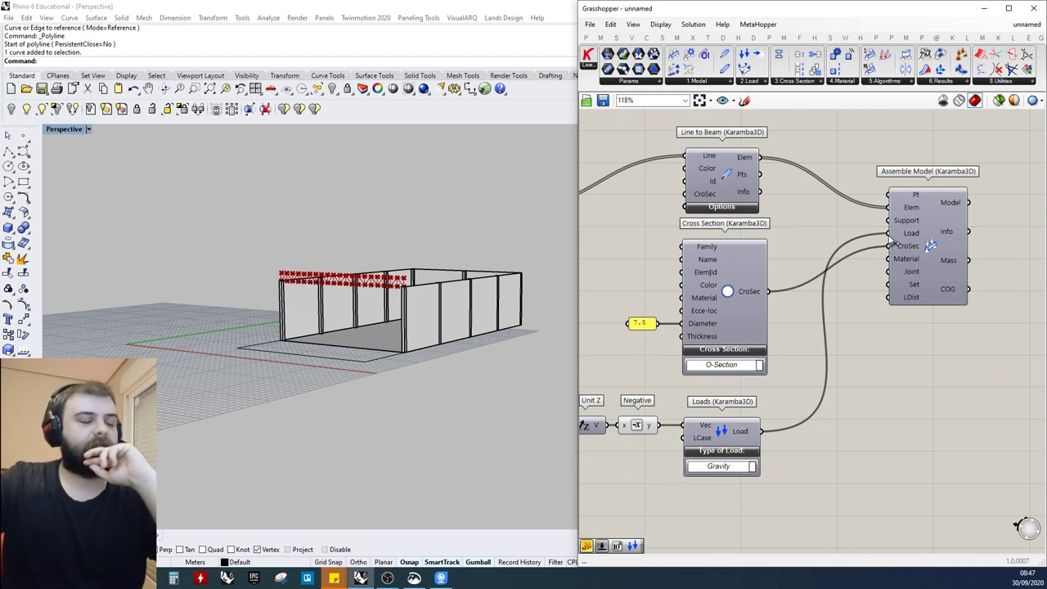
pyautogui.scroll(2, 883, 195)
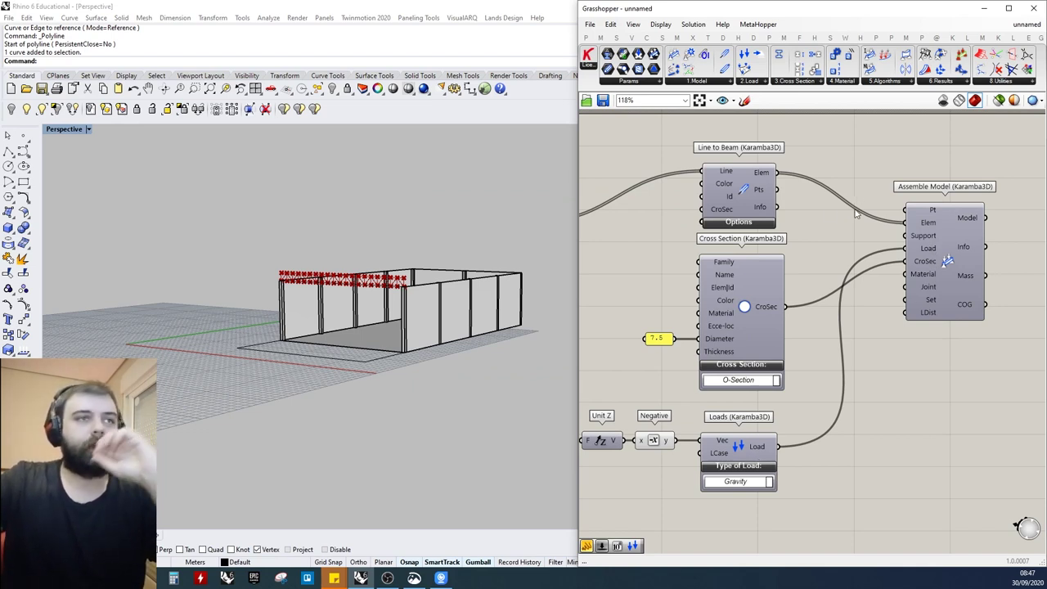
# Select the lower Point component and check where its points lie on the truss in the viewport
pyautogui.scroll(-5, 896, 190)
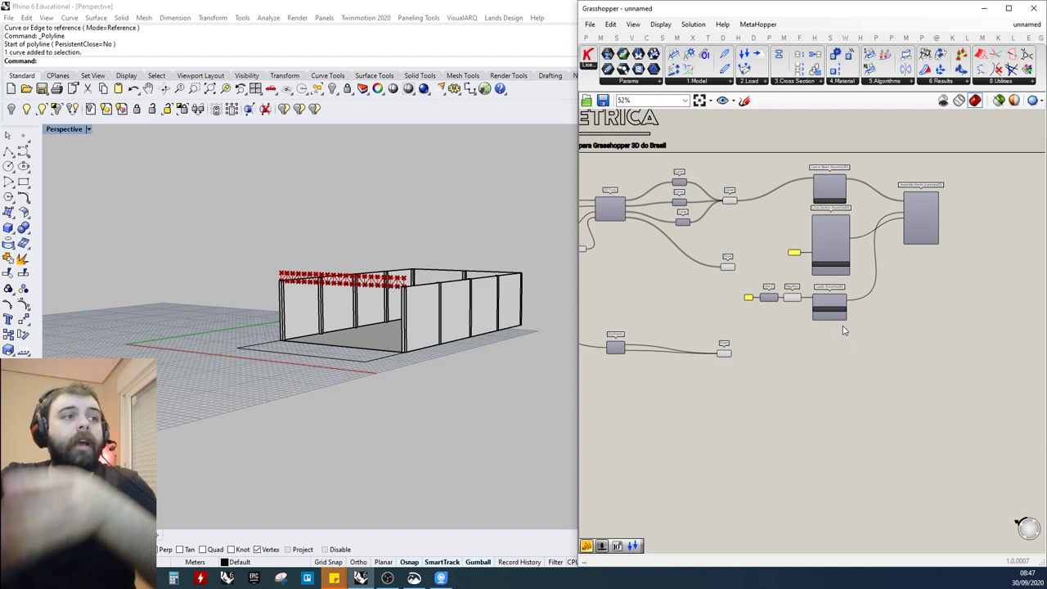
pyautogui.scroll(2, 842, 326)
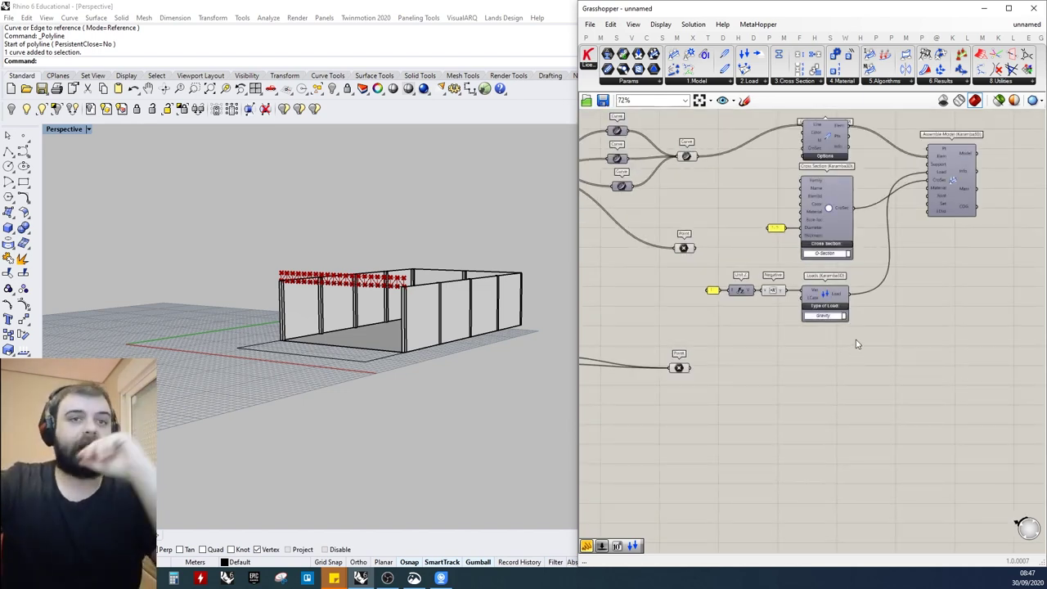
pyautogui.scroll(3, 838, 376)
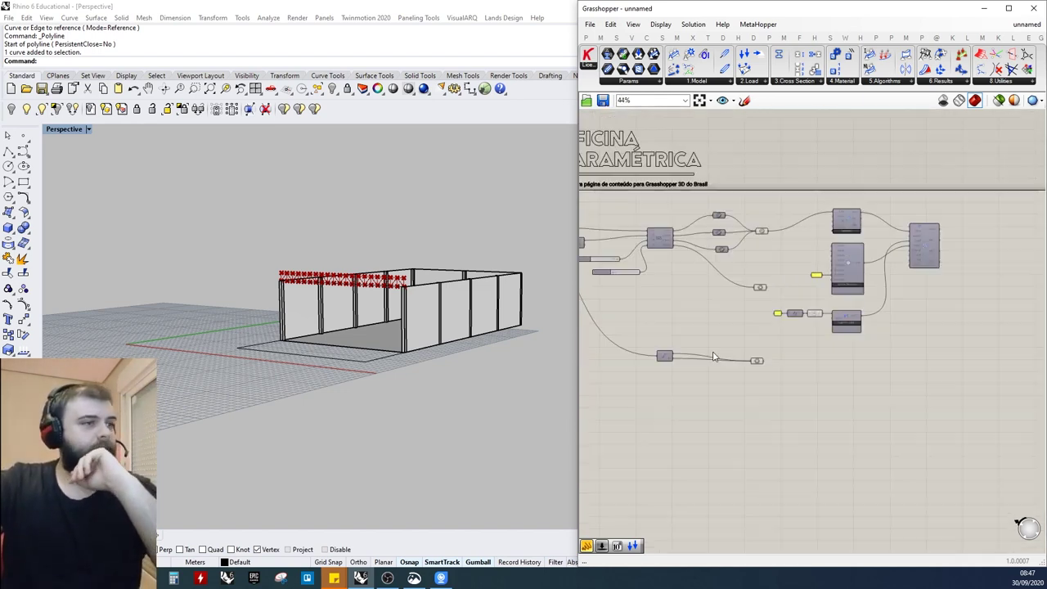
pyautogui.click(837, 373)
pyautogui.scroll(3, 502, 331)
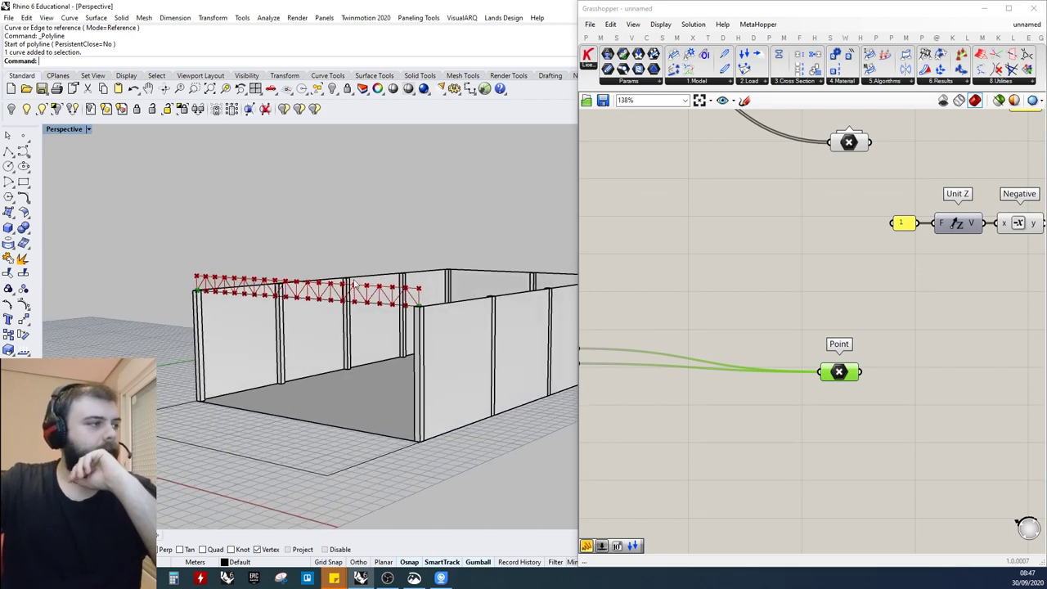
pyautogui.click(773, 278)
pyautogui.scroll(-5, 682, 229)
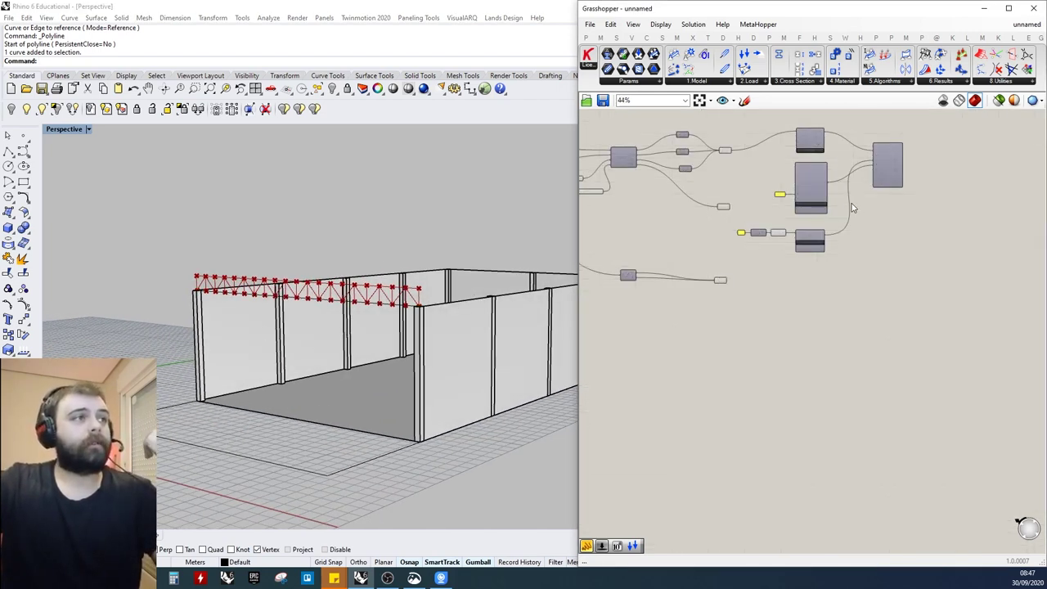
# Add a Karamba3D Support component beside the lower Point component and expand its Conditions
pyautogui.scroll(2, 843, 114)
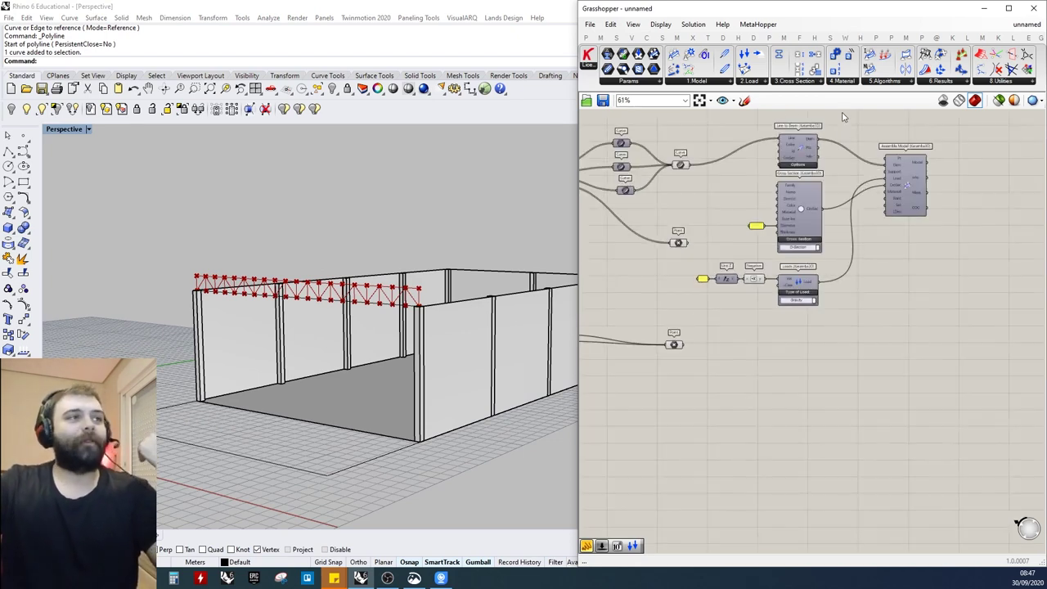
pyautogui.click(695, 81)
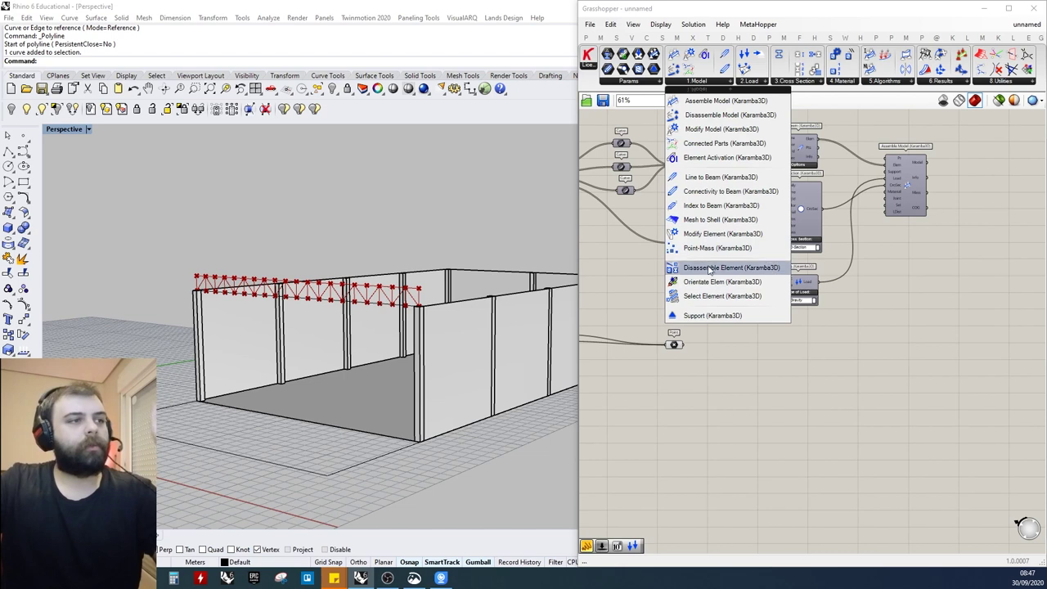
pyautogui.click(707, 316)
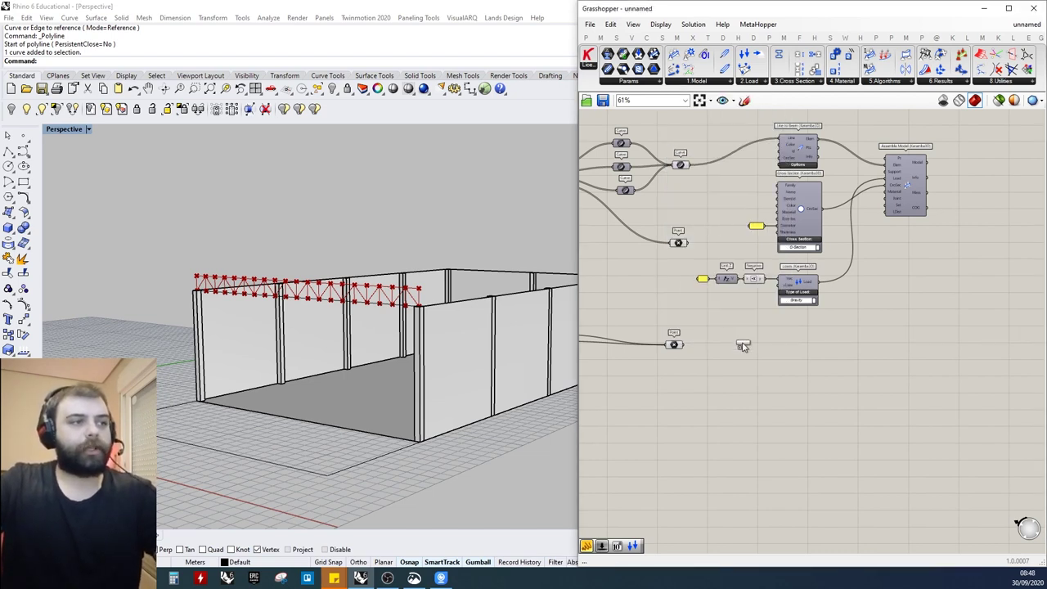
pyautogui.click(758, 353)
pyautogui.scroll(3, 733, 326)
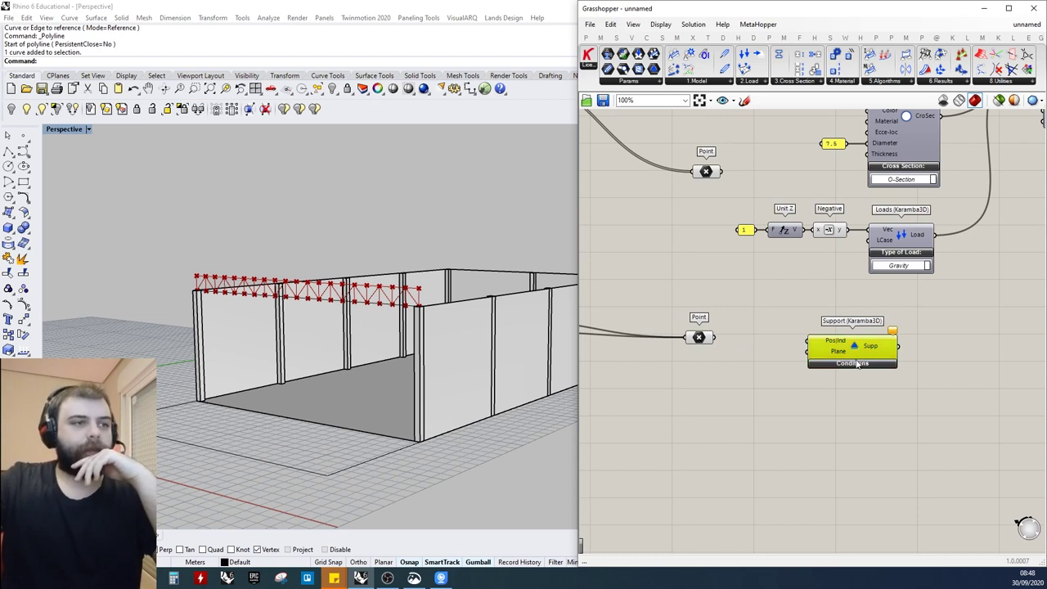
pyautogui.moveTo(835, 348); pyautogui.dragTo(876, 352)
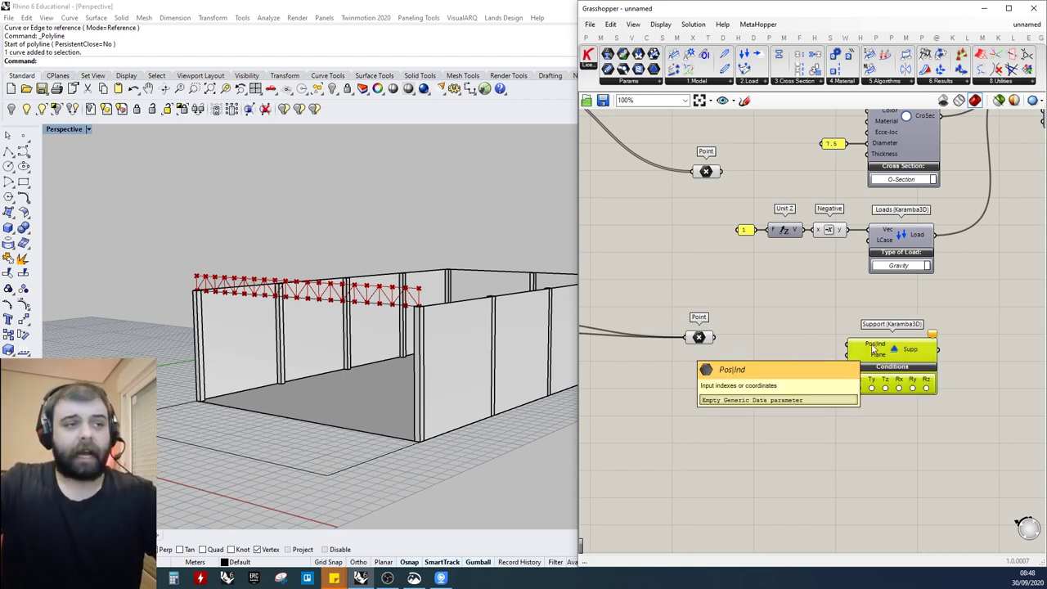
# Connect the lower Point component's output to the Pos|Ind input of the Support component
pyautogui.click(757, 330)
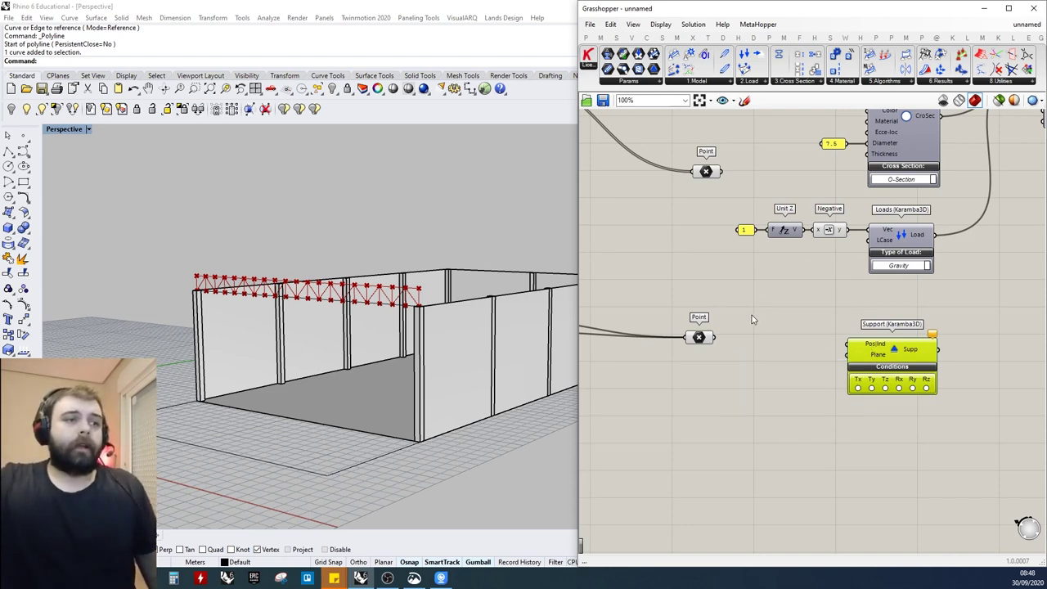
pyautogui.click(698, 337)
pyautogui.moveTo(385, 282); pyautogui.dragTo(347, 263, button='right')
pyautogui.click(769, 301)
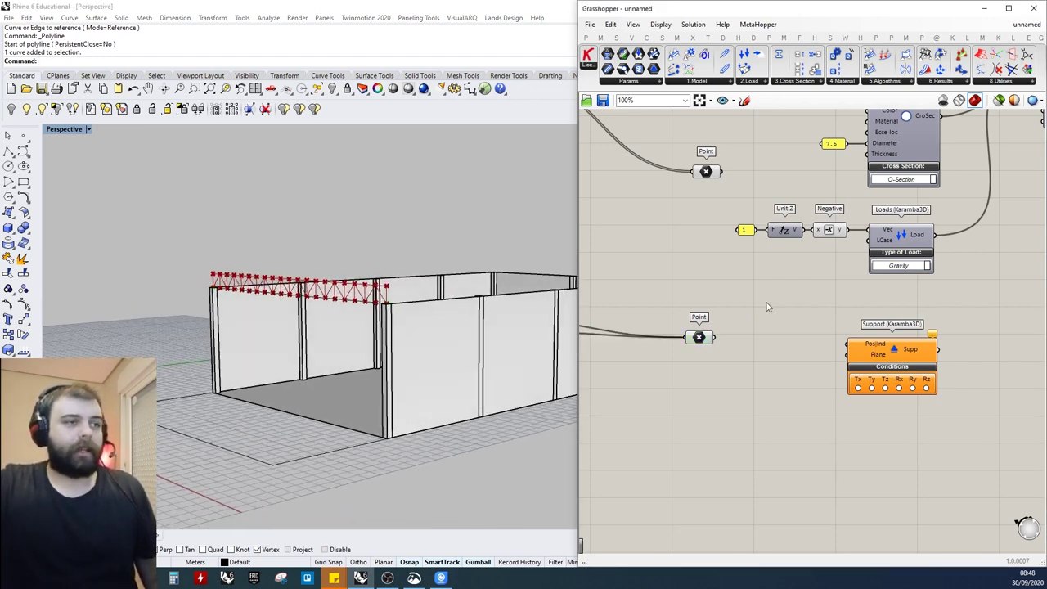
pyautogui.moveTo(703, 337); pyautogui.dragTo(718, 339)
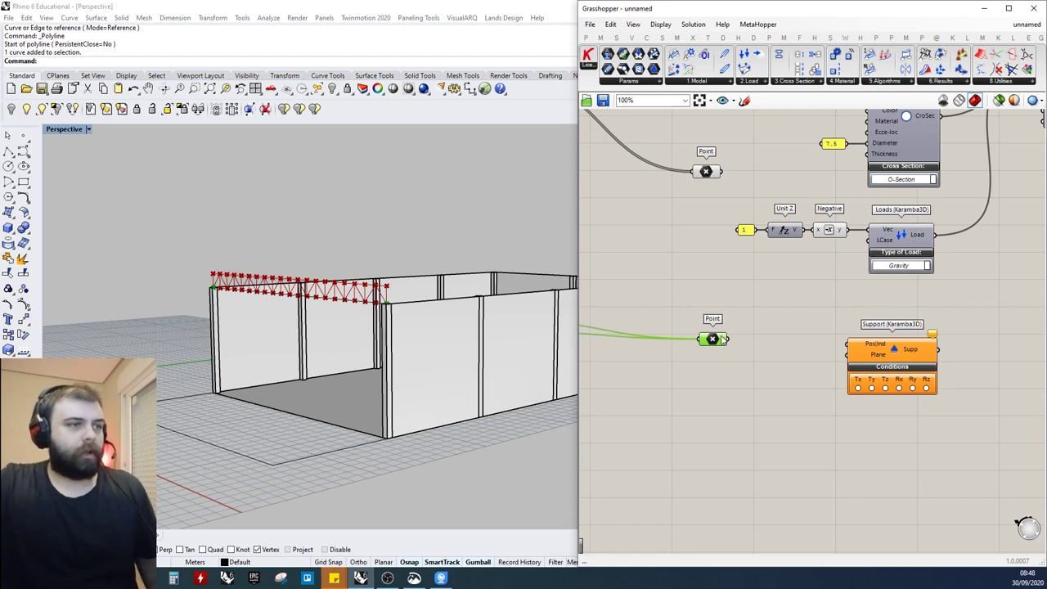
pyautogui.moveTo(726, 339); pyautogui.dragTo(847, 344)
pyautogui.click(857, 317)
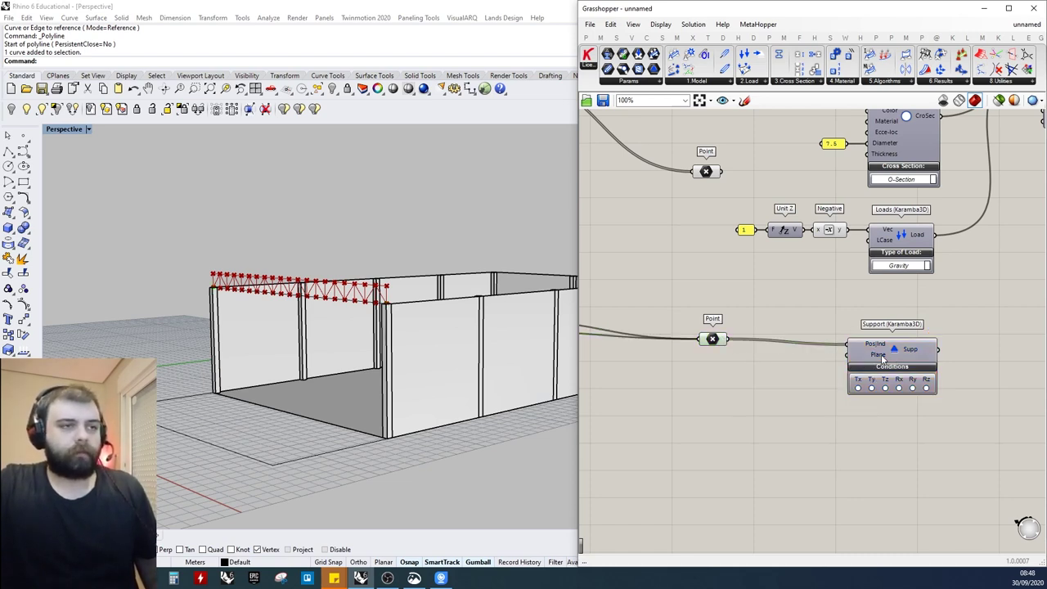
# Enable all six Support conditions: Tx, Ty, Tz, Rx, Ry and Rz
pyautogui.scroll(4, 882, 357)
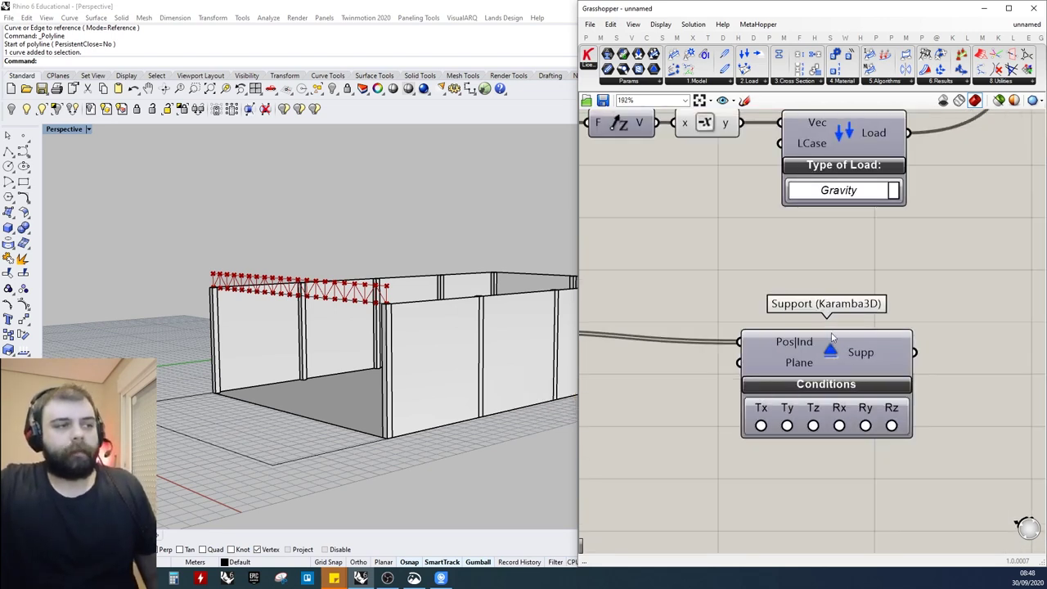
pyautogui.scroll(-4, 936, 301)
pyautogui.scroll(4, 957, 336)
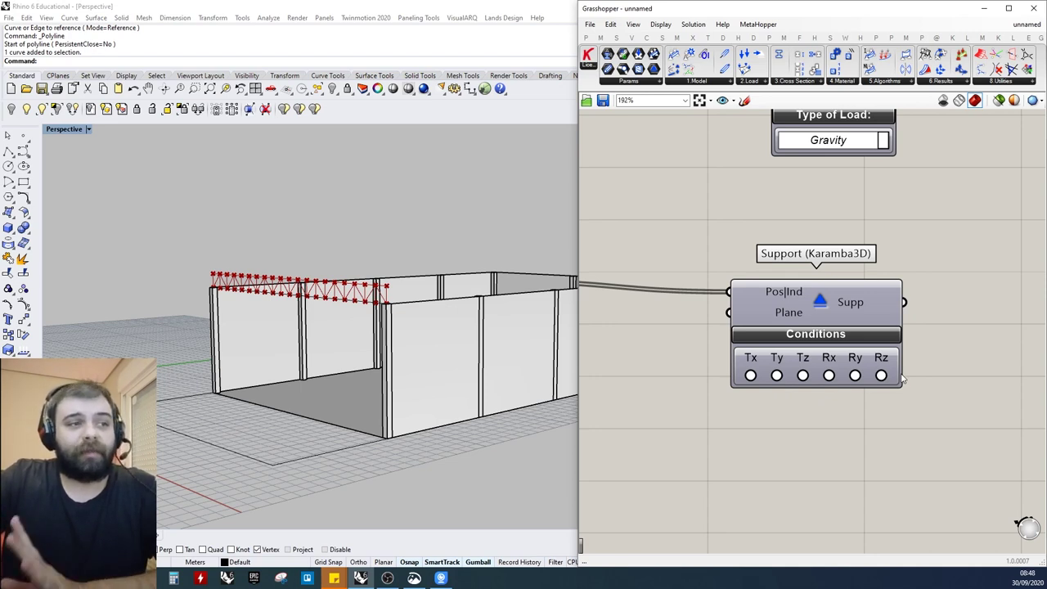
pyautogui.click(750, 376)
pyautogui.click(777, 375)
pyautogui.click(802, 375)
pyautogui.click(828, 375)
pyautogui.click(855, 376)
pyautogui.click(881, 376)
# Examine the support points at the truss ends in the viewport and read the Support component's Supp output
pyautogui.moveTo(493, 329); pyautogui.dragTo(396, 326, button='right')
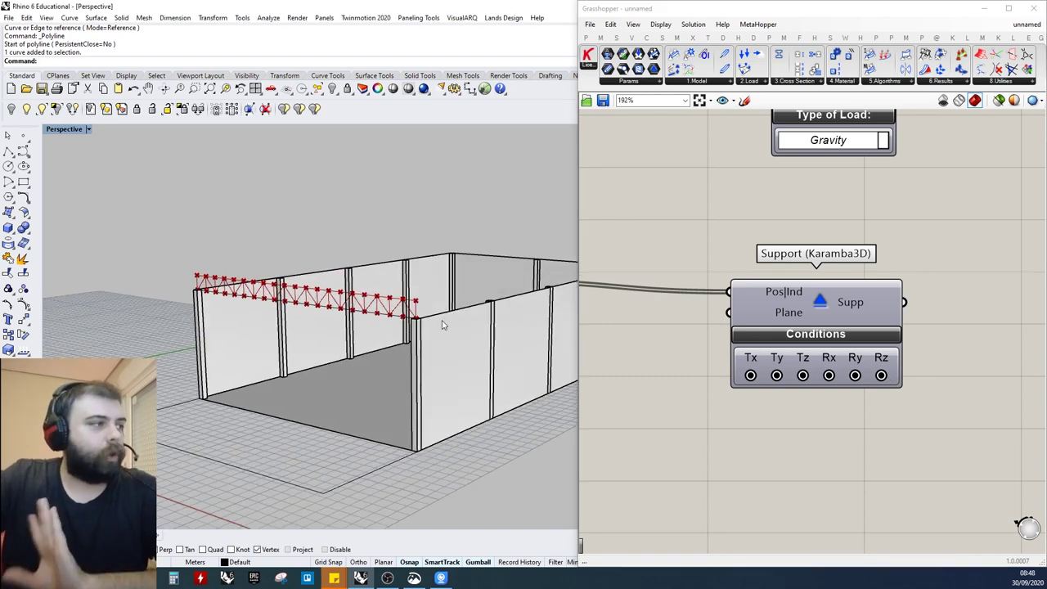
pyautogui.scroll(9, 444, 324)
pyautogui.scroll(-7, 493, 306)
pyautogui.moveTo(499, 304); pyautogui.dragTo(467, 304, button='right')
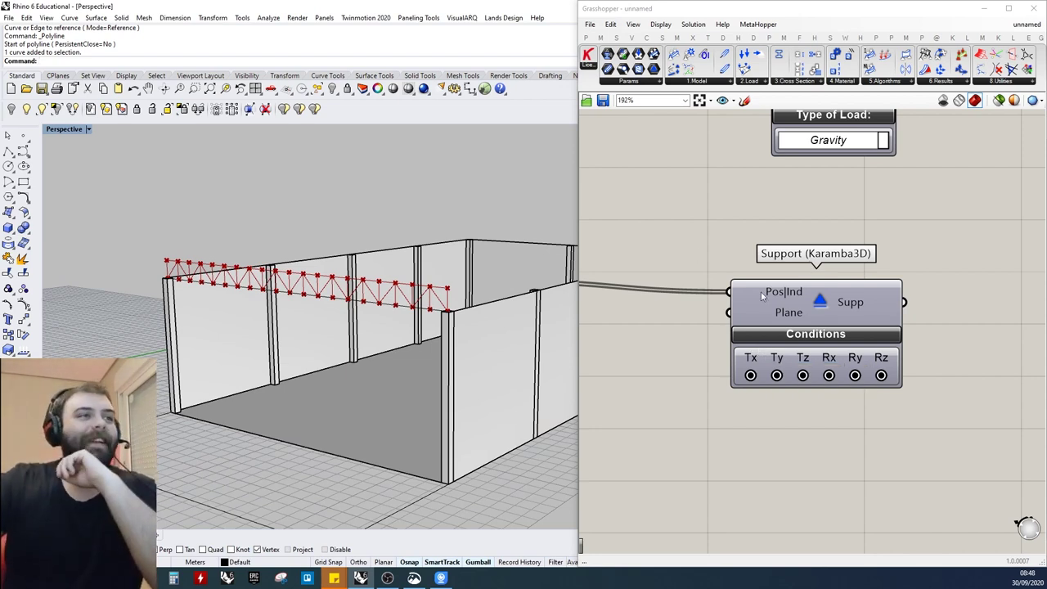
pyautogui.scroll(-5, 712, 281)
pyautogui.moveTo(757, 356); pyautogui.dragTo(764, 354)
pyautogui.click(788, 339)
pyautogui.click(791, 358)
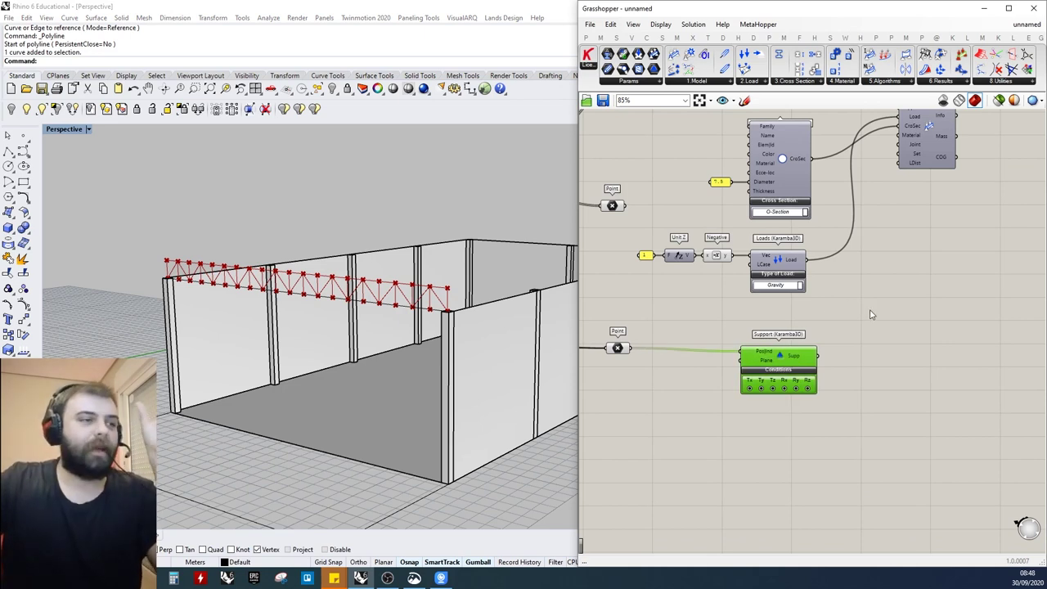
pyautogui.scroll(-1, 856, 309)
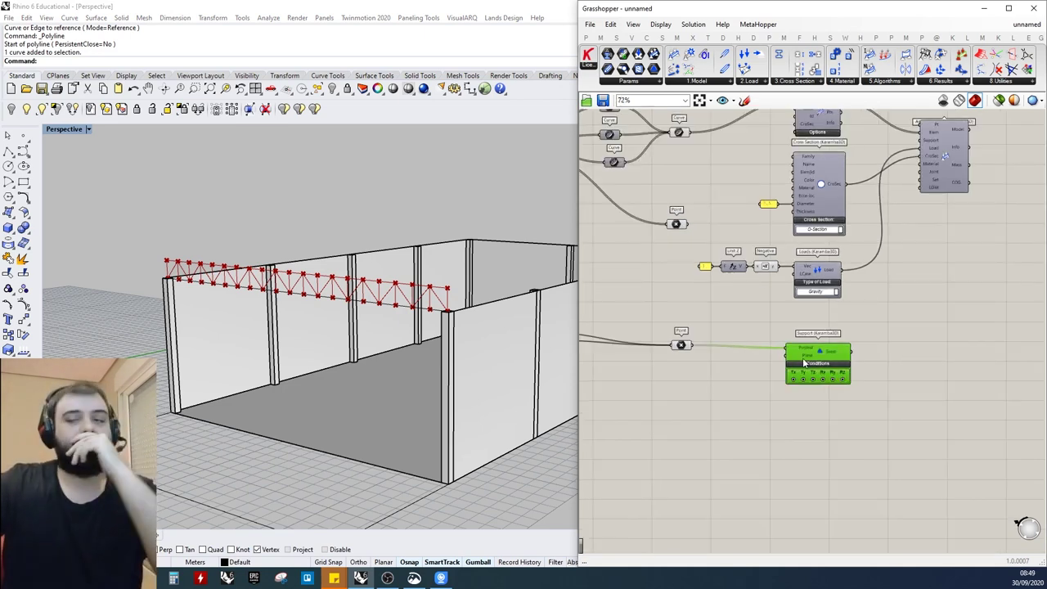
pyautogui.click(816, 317)
pyautogui.click(678, 347)
pyautogui.scroll(5, 816, 353)
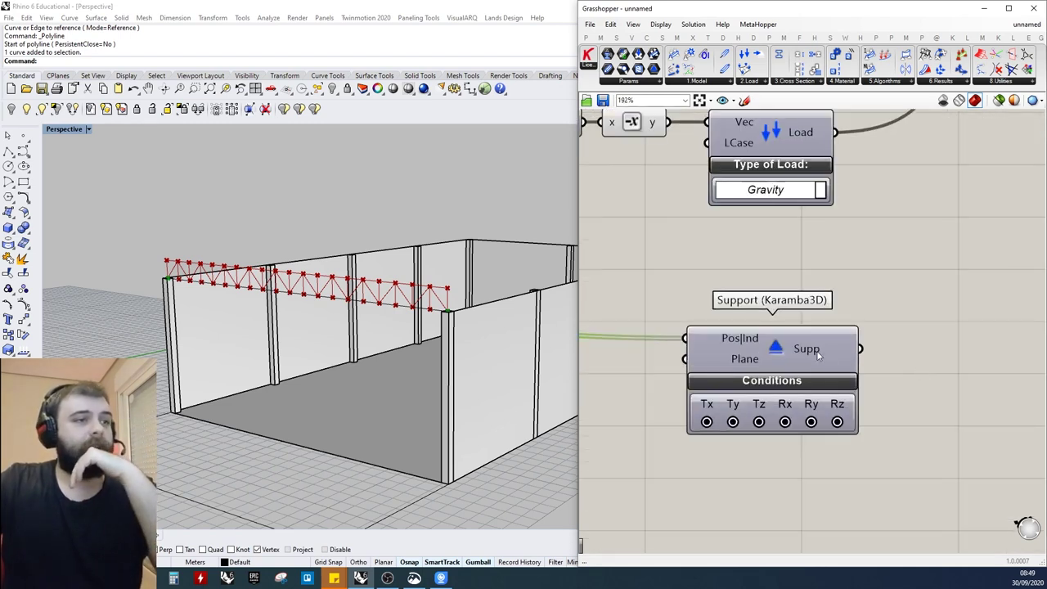
pyautogui.moveTo(815, 354)
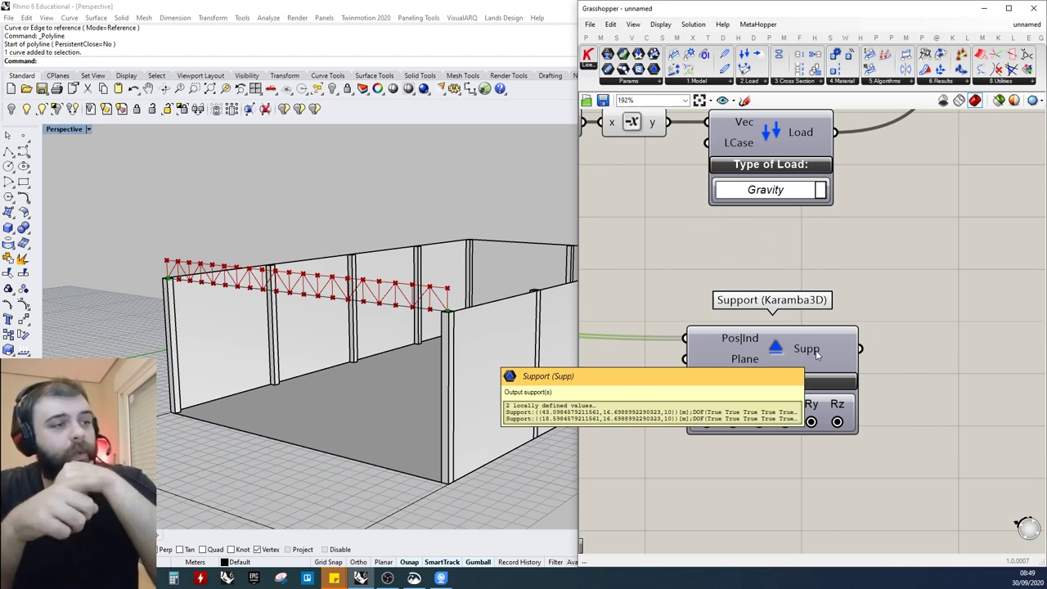
# Connect the Supp output of the Support component to the Support input of the Assemble Model component
pyautogui.scroll(-4, 816, 353)
pyautogui.scroll(1, 769, 428)
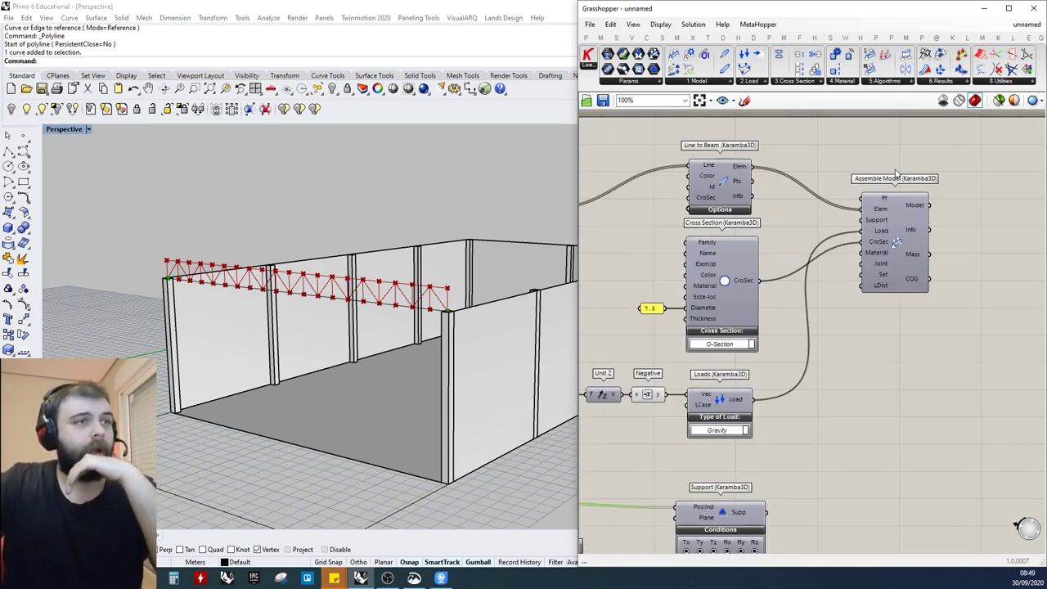
pyautogui.moveTo(850, 246); pyautogui.dragTo(861, 220)
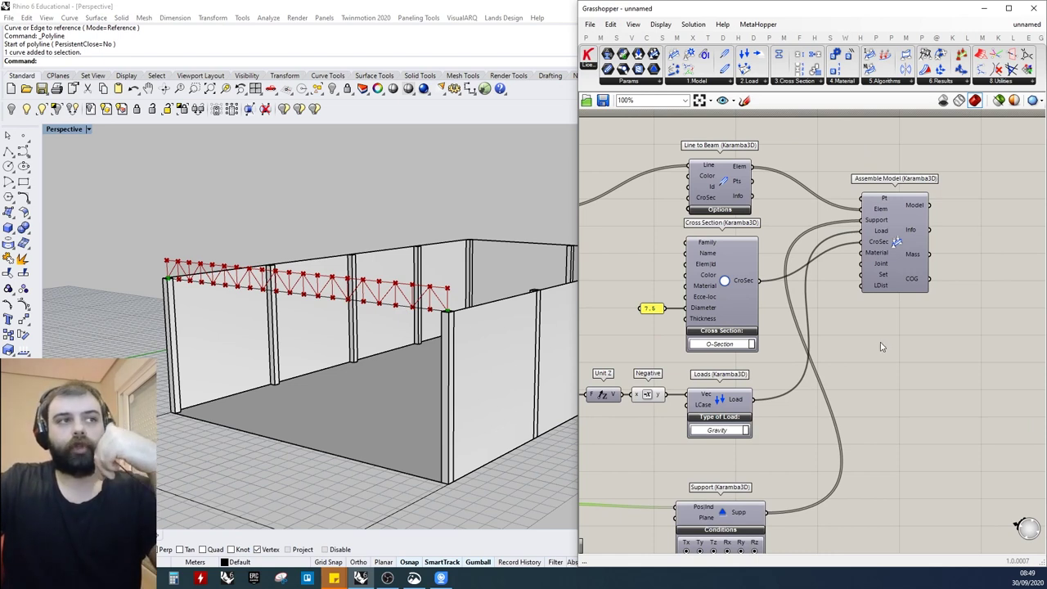
pyautogui.scroll(-2, 921, 326)
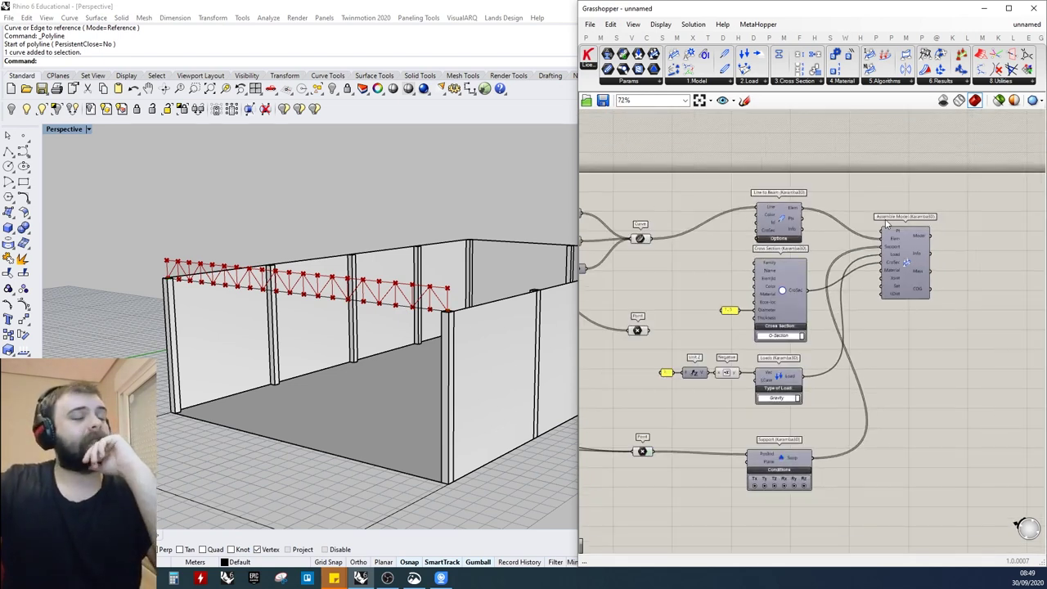
# Move the Cross Section component and its diameter panel slightly lower, and adjust the Line to Beam component's position above them
pyautogui.click(775, 298)
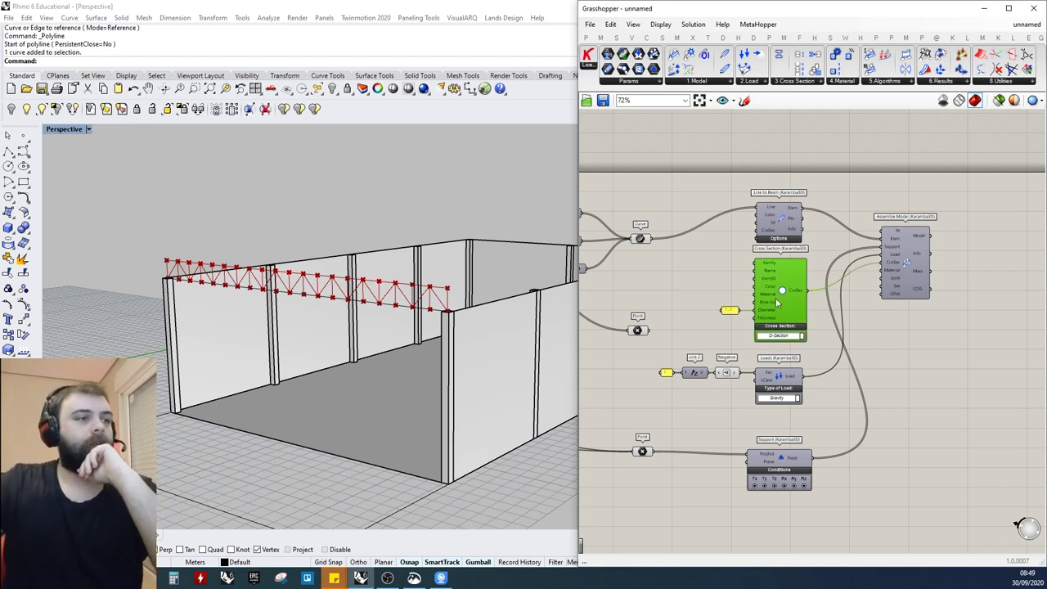
pyautogui.scroll(3, 732, 319)
pyautogui.moveTo(857, 356); pyautogui.dragTo(712, 288)
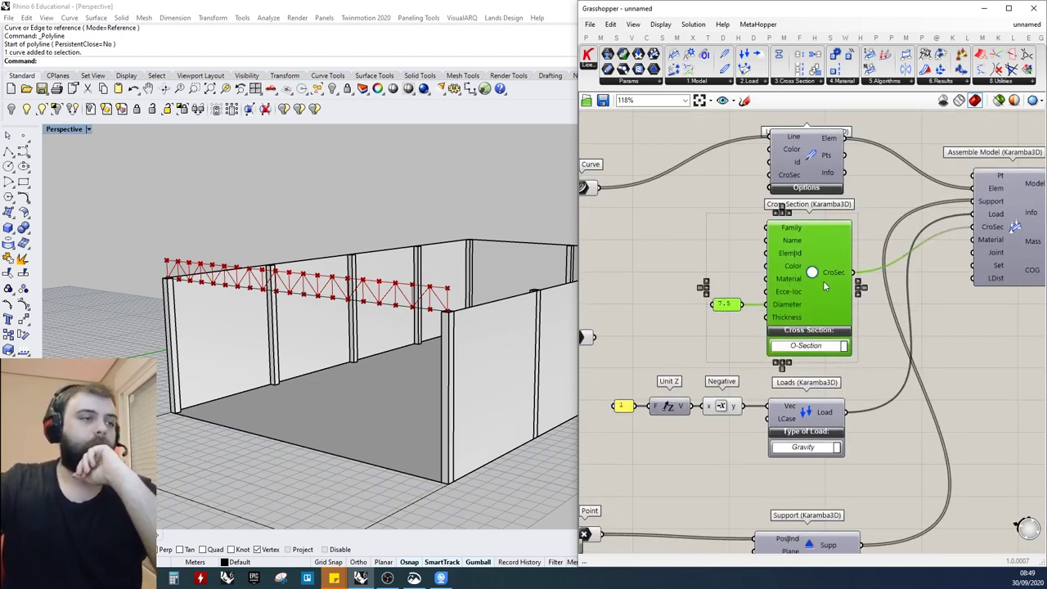
pyautogui.moveTo(823, 279); pyautogui.dragTo(822, 293)
pyautogui.click(872, 314)
pyautogui.click(824, 177)
pyautogui.click(865, 177)
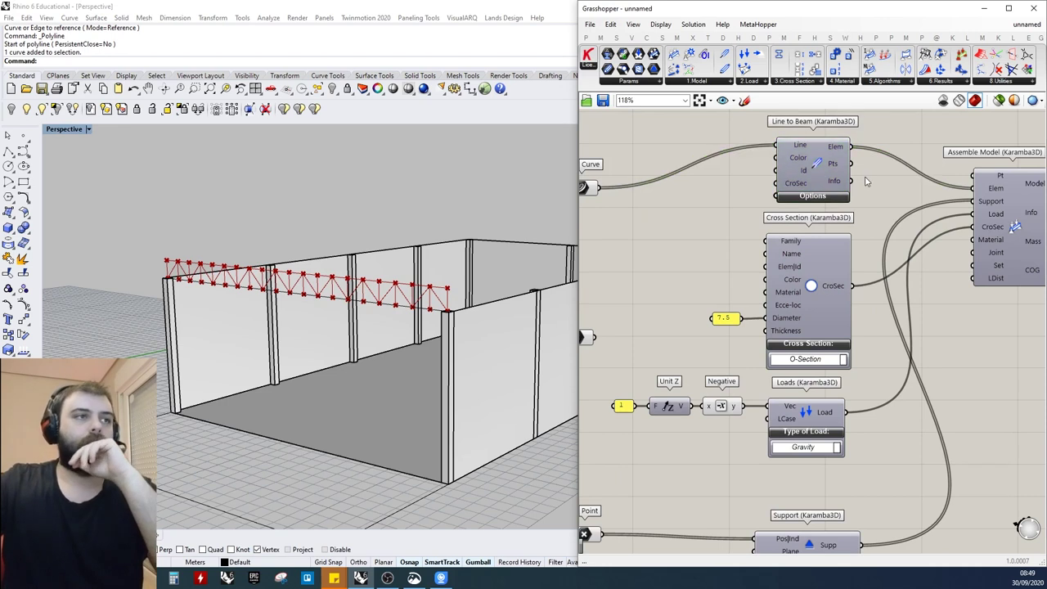
# Examine the Assemble Model component's Pt input, the truss in the viewport and the upper Point component
pyautogui.scroll(-2, 840, 234)
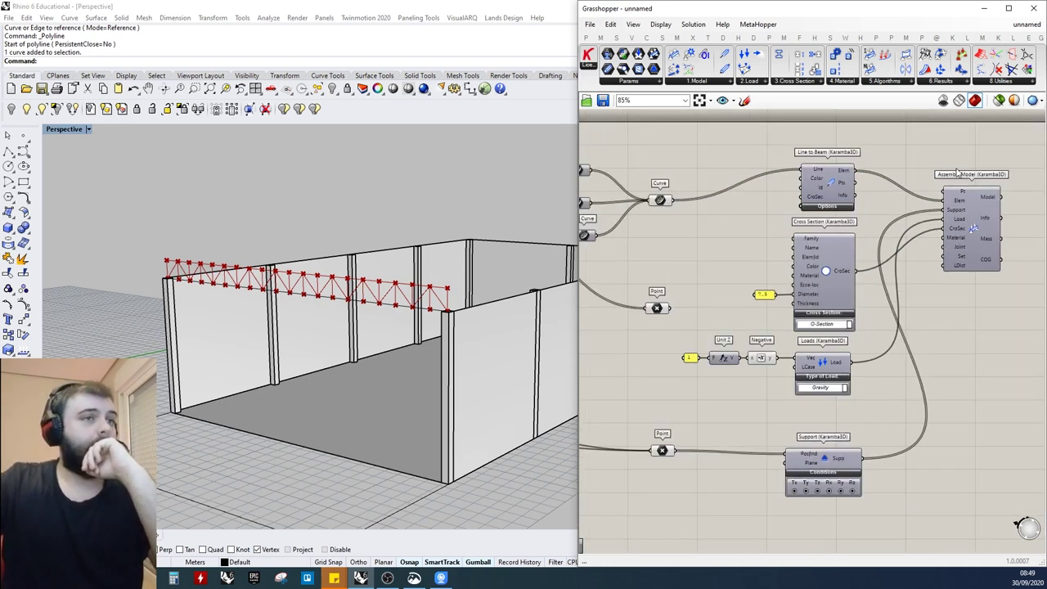
pyautogui.scroll(4, 963, 178)
pyautogui.moveTo(931, 206)
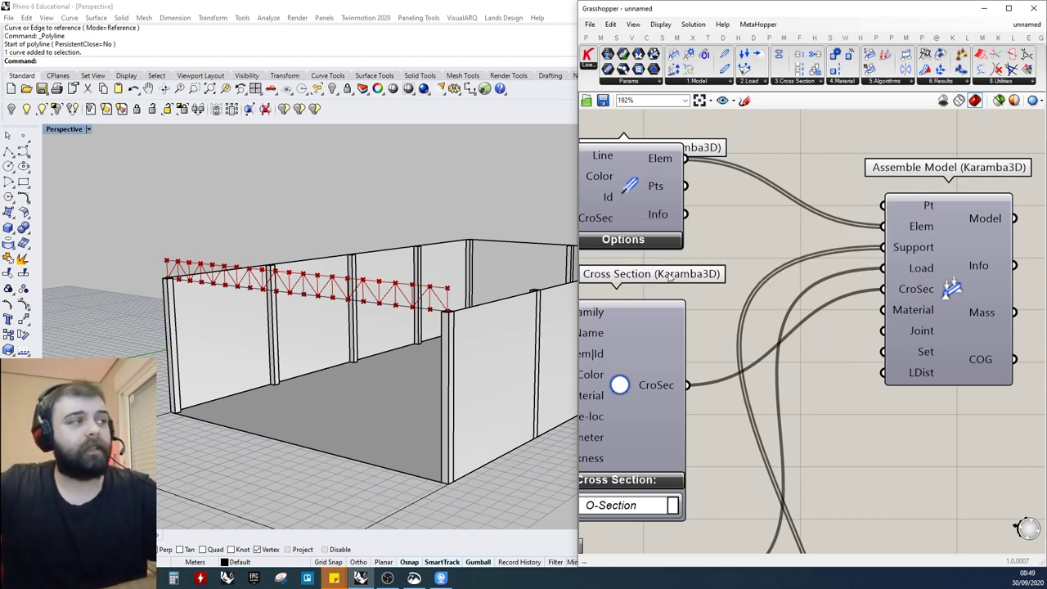
pyautogui.moveTo(377, 358); pyautogui.dragTo(365, 355, button='right')
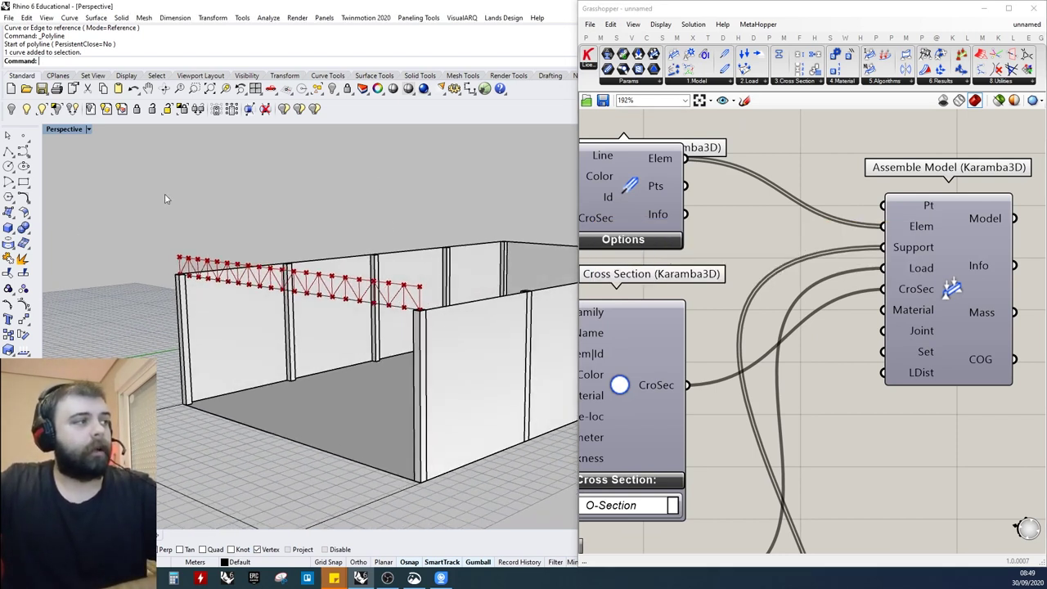
pyautogui.scroll(-4, 916, 208)
pyautogui.scroll(-4, 928, 199)
pyautogui.scroll(5, 768, 256)
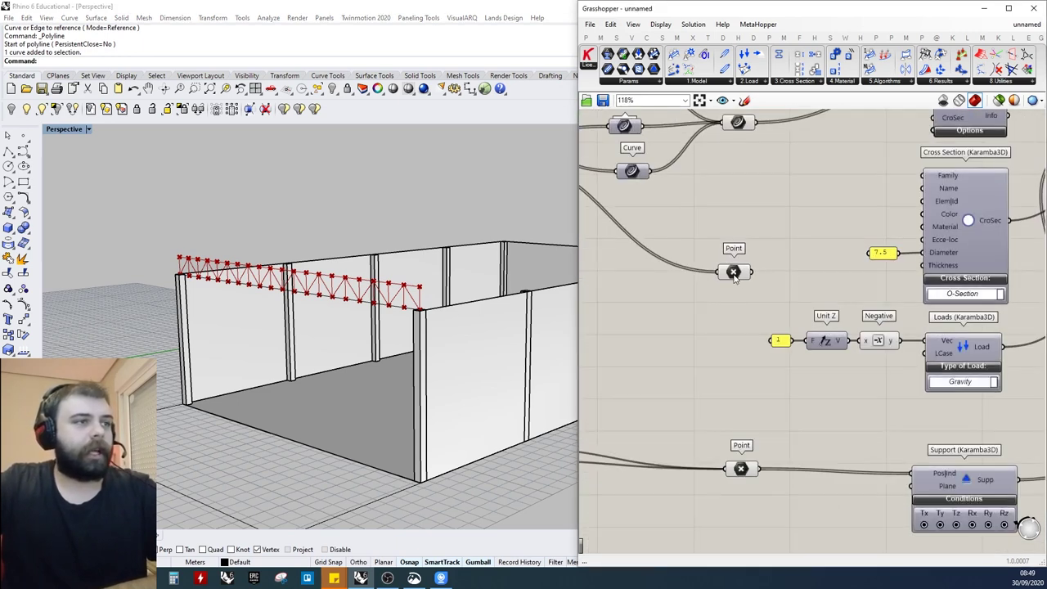
# Nudge the upper Point component closer to the Curve component and check which truss nodes it holds in the viewport
pyautogui.click(742, 229)
pyautogui.moveTo(740, 238); pyautogui.dragTo(738, 249)
pyautogui.click(773, 216)
pyautogui.click(695, 275)
pyautogui.scroll(-3, 693, 278)
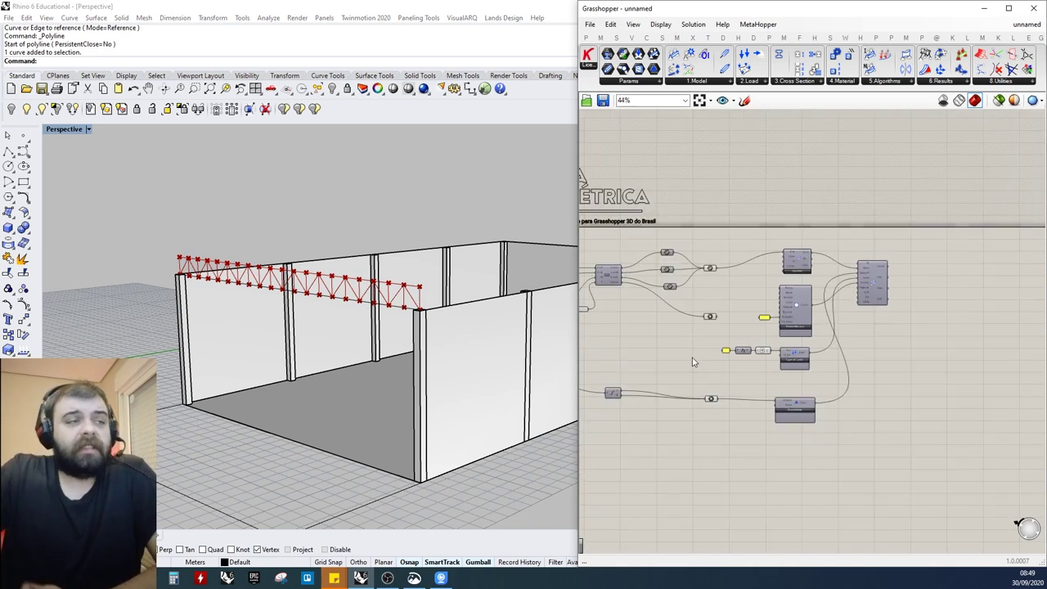
pyautogui.scroll(2, 725, 275)
pyautogui.click(870, 262)
pyautogui.scroll(-3, 797, 255)
pyautogui.moveTo(877, 444); pyautogui.dragTo(818, 204)
pyautogui.click(829, 231)
pyautogui.click(864, 222)
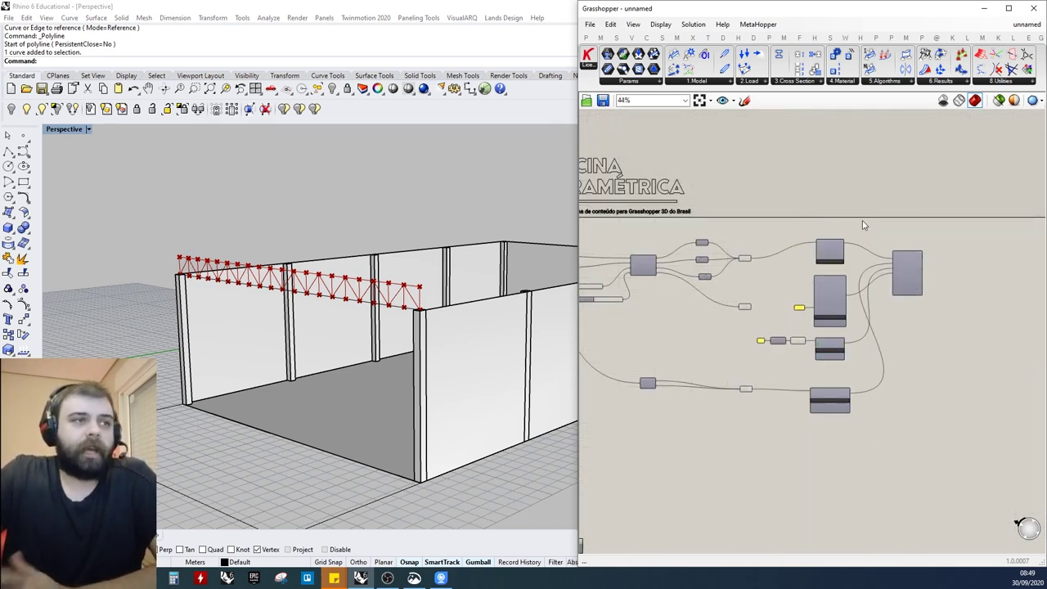
pyautogui.scroll(3, 728, 313)
pyautogui.moveTo(759, 301); pyautogui.dragTo(769, 291)
pyautogui.scroll(-2, 700, 316)
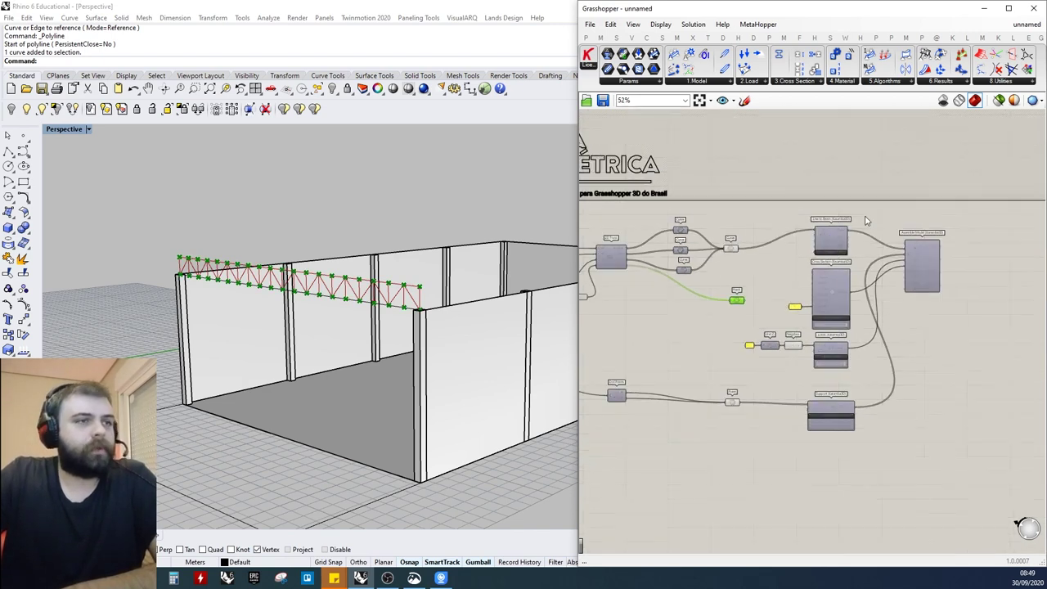
# Connect the upper Point component's output to the Pt input of the Assemble Model component
pyautogui.scroll(2, 750, 268)
pyautogui.moveTo(718, 326); pyautogui.dragTo(971, 235)
pyautogui.click(710, 307)
pyautogui.scroll(-1, 971, 238)
pyautogui.scroll(4, 866, 247)
pyautogui.moveTo(707, 275)
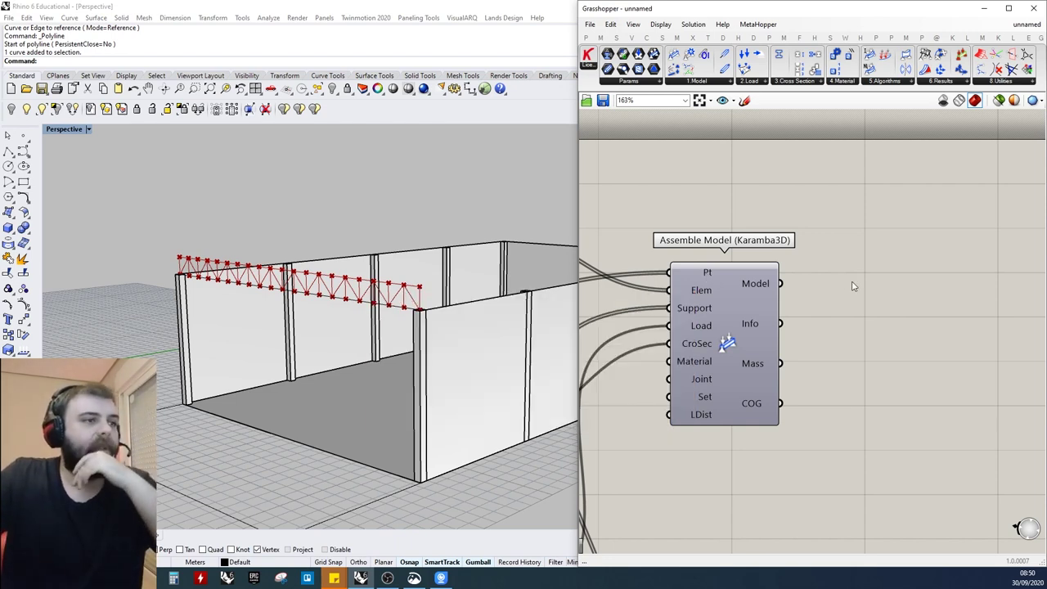
# Review the whole definition, then select the Assemble Model component and inspect its preview on the truss from several angles
pyautogui.scroll(-6, 851, 284)
pyautogui.scroll(-2, 879, 285)
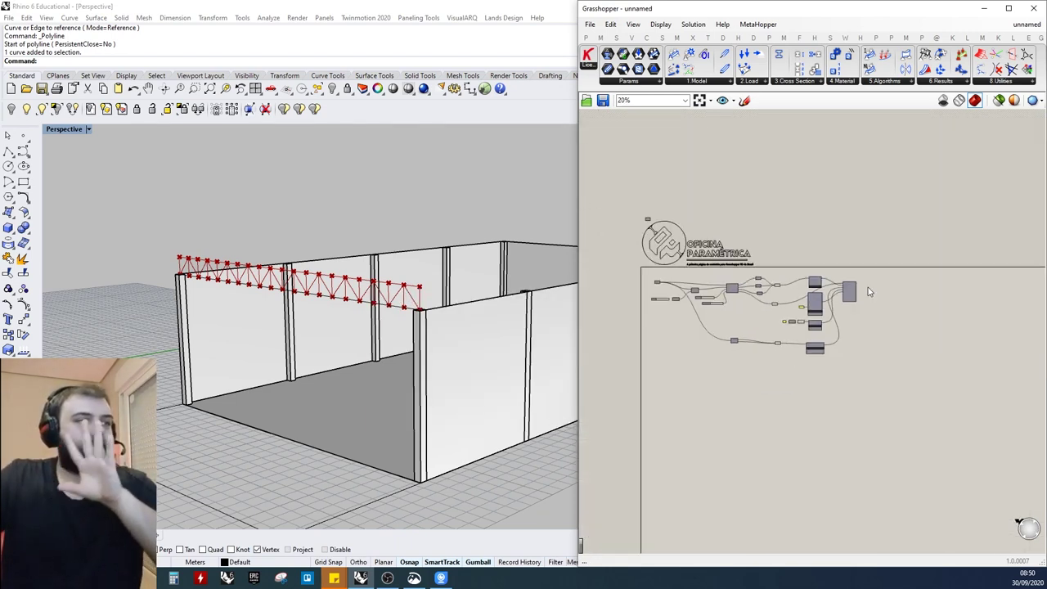
pyautogui.scroll(4, 806, 278)
pyautogui.scroll(2, 961, 272)
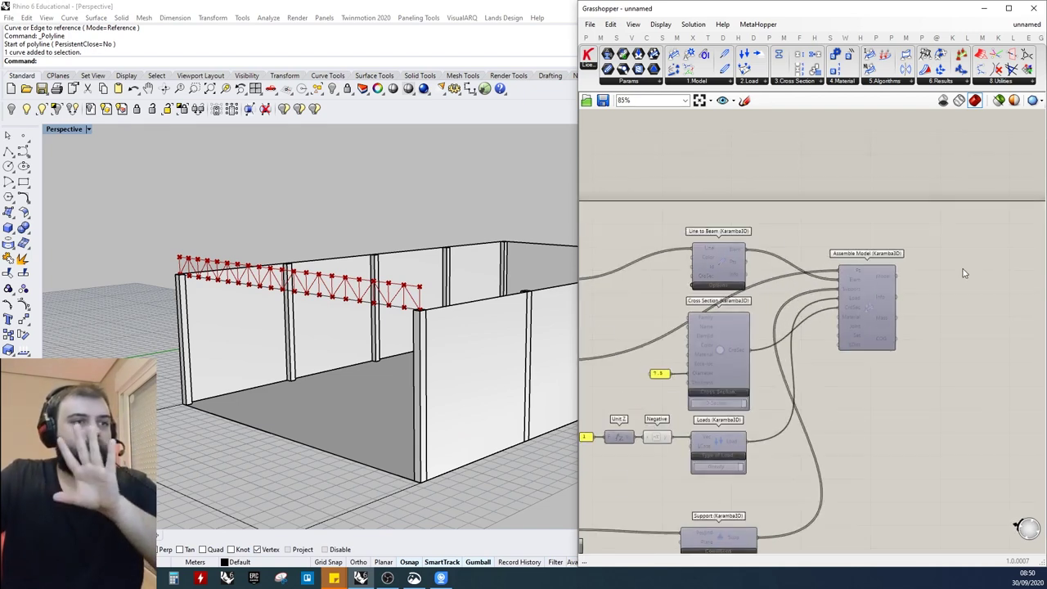
pyautogui.scroll(3, 967, 267)
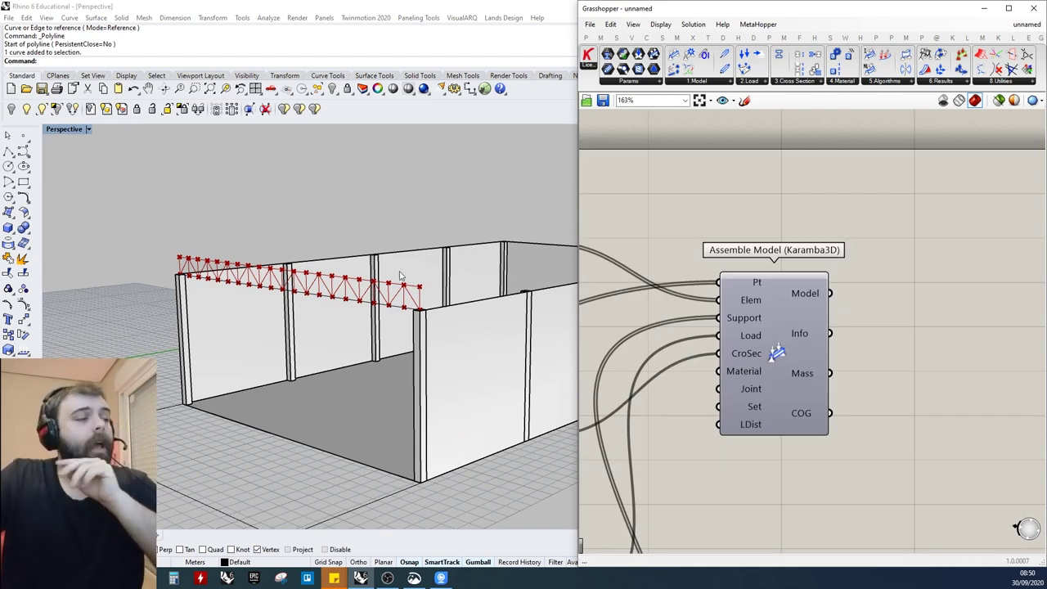
pyautogui.moveTo(444, 276); pyautogui.dragTo(426, 266, button='right')
pyautogui.click(753, 339)
pyautogui.middleClick(754, 340)
pyautogui.click(771, 322)
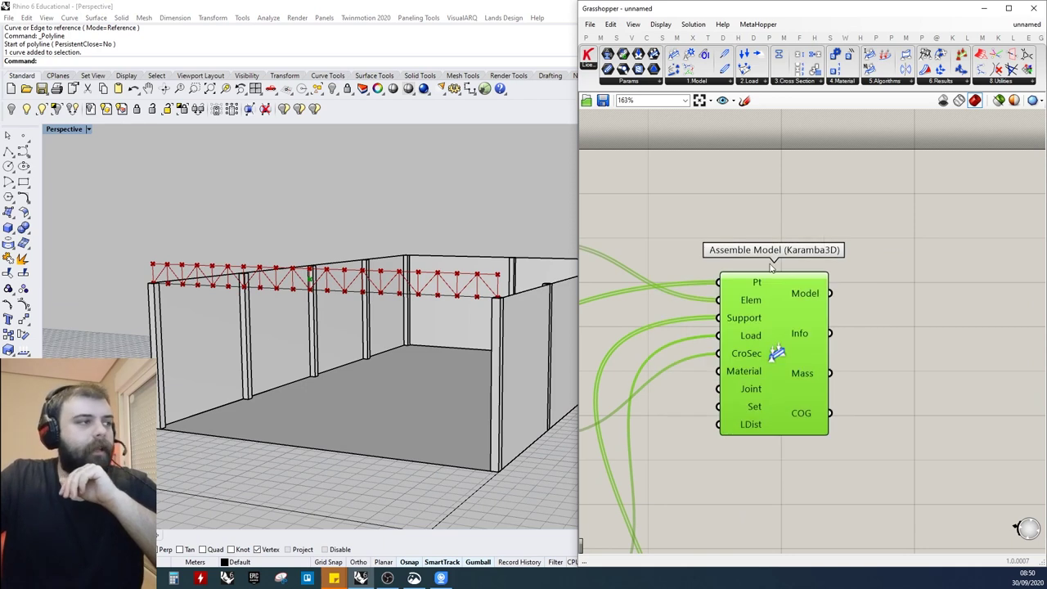
pyautogui.click(770, 234)
pyautogui.moveTo(353, 298); pyautogui.dragTo(319, 304, button='right')
pyautogui.click(703, 336)
pyautogui.click(785, 331)
pyautogui.scroll(4, 281, 283)
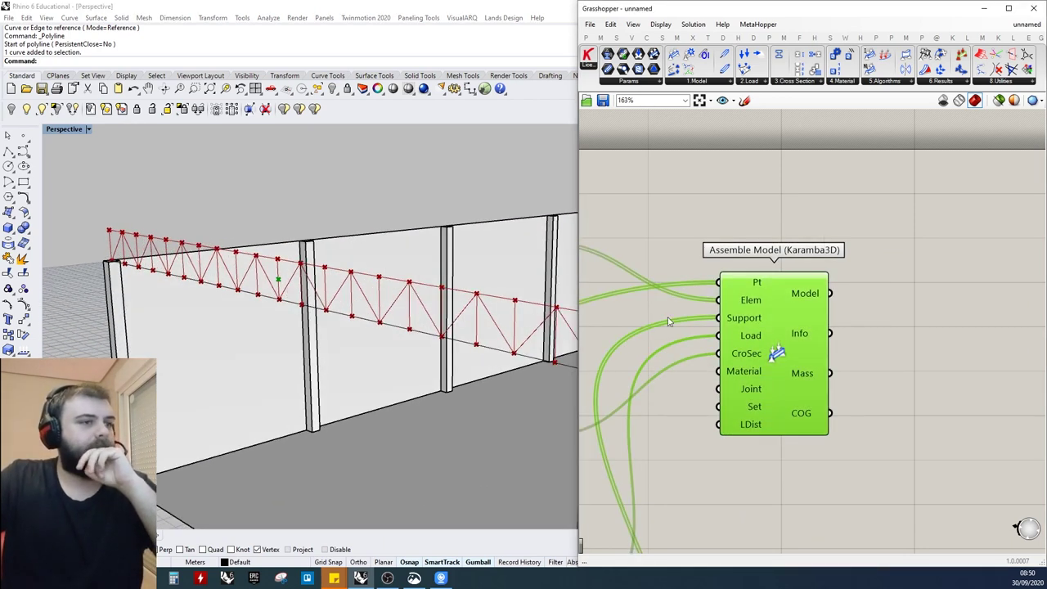
pyautogui.moveTo(304, 295); pyautogui.dragTo(477, 299, button='right')
pyautogui.scroll(-6, 316, 299)
pyautogui.middleClick(749, 302)
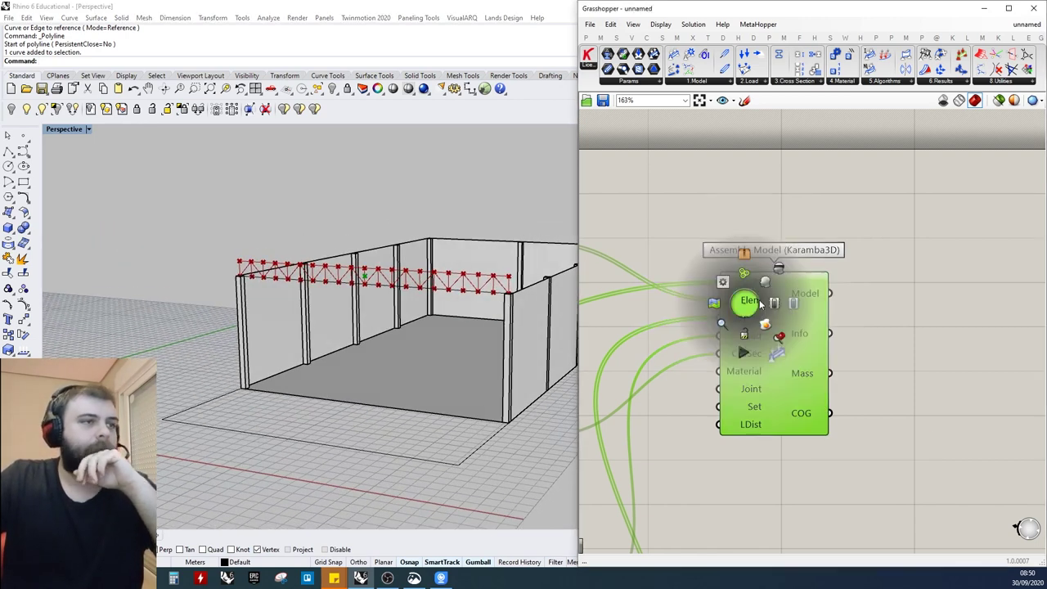
pyautogui.moveTo(678, 211); pyautogui.dragTo(899, 426)
pyautogui.click(900, 426)
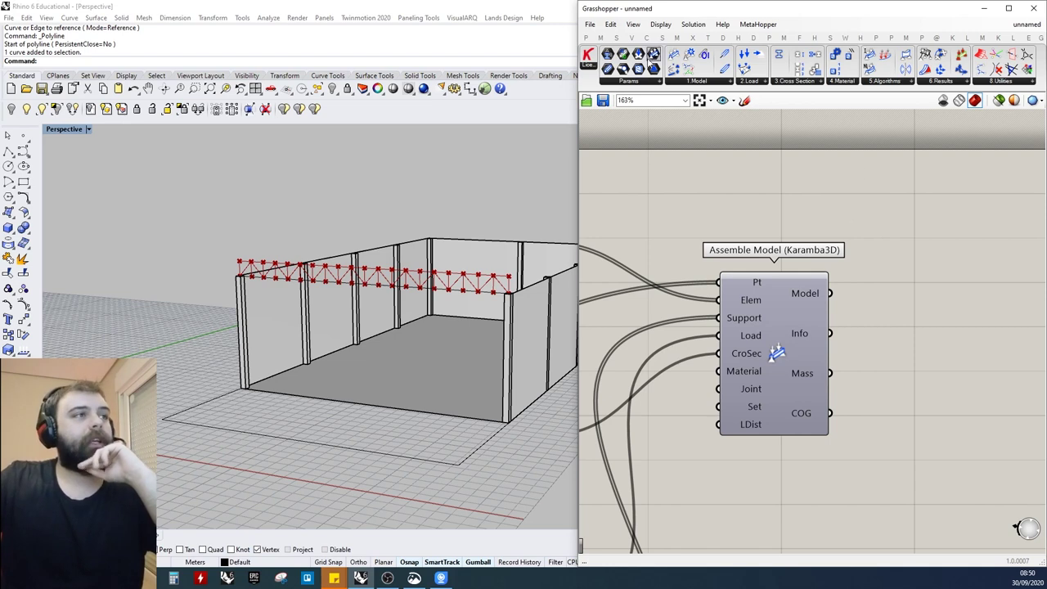
# Add a Karamba3D Analyze component beside the Assemble Model component, level with its Model output
pyautogui.click(878, 84)
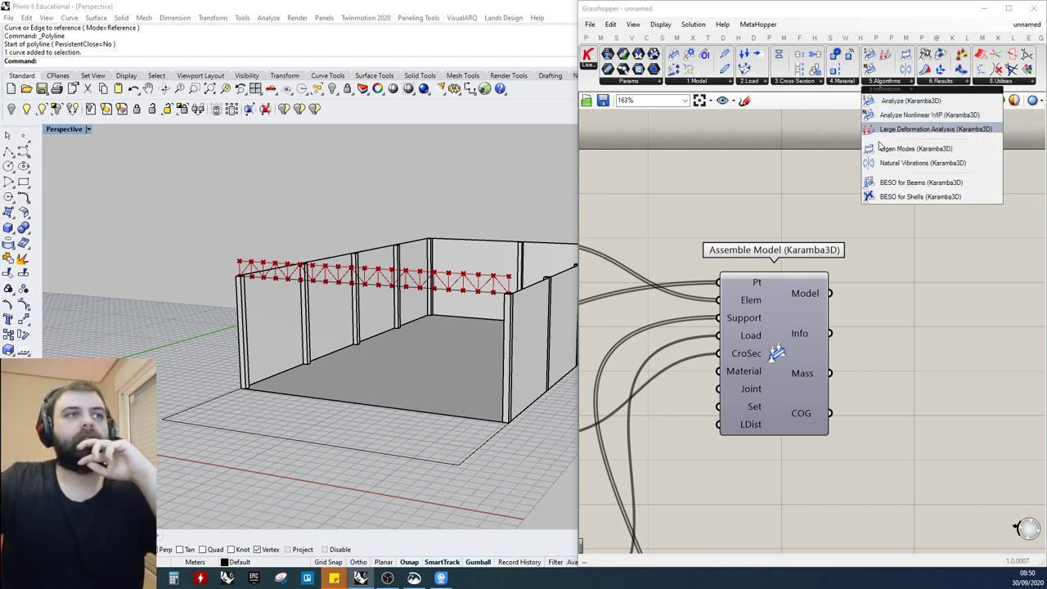
pyautogui.click(897, 101)
pyautogui.scroll(-3, 693, 214)
pyautogui.click(873, 251)
pyautogui.scroll(4, 866, 237)
pyautogui.moveTo(877, 274); pyautogui.dragTo(855, 282)
pyautogui.scroll(-3, 884, 213)
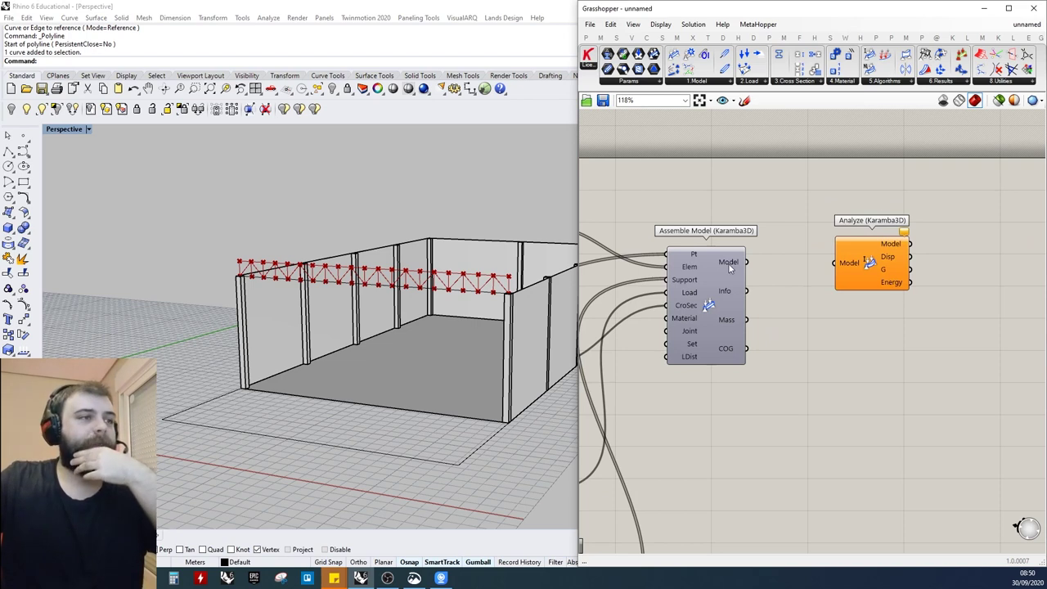
# Connect the Assemble Model component's Model output to the Analyze component's Model input, and bring Analyze closer to it
pyautogui.moveTo(733, 262)
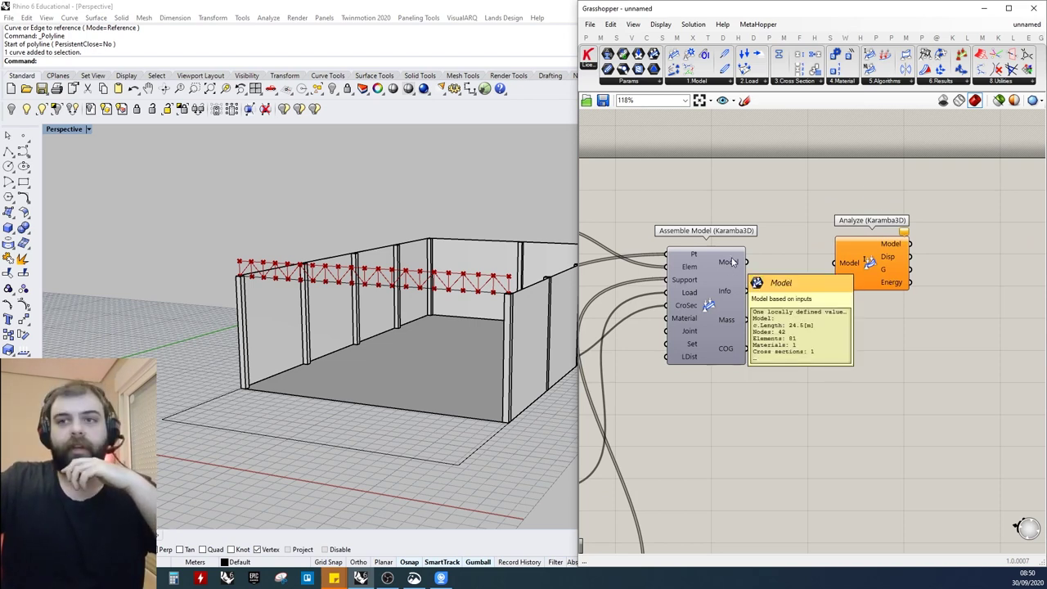
pyautogui.scroll(1, 731, 263)
pyautogui.moveTo(748, 261); pyautogui.dragTo(855, 262)
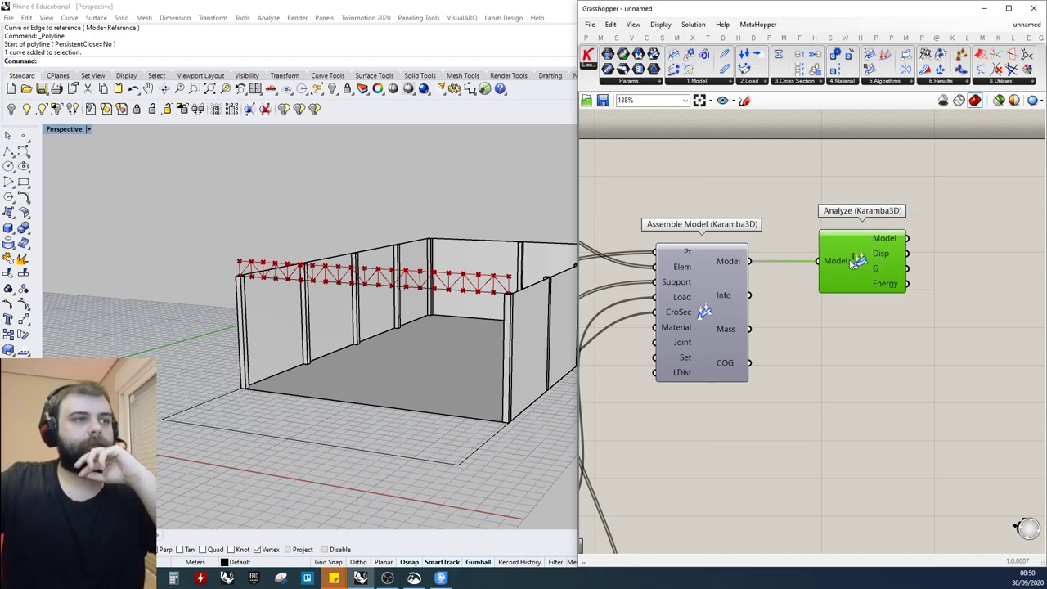
# Select the Analyze component and check whether it previews anything on the truss
pyautogui.scroll(-3, 822, 260)
pyautogui.click(808, 255)
pyautogui.middleClick(804, 254)
pyautogui.click(823, 231)
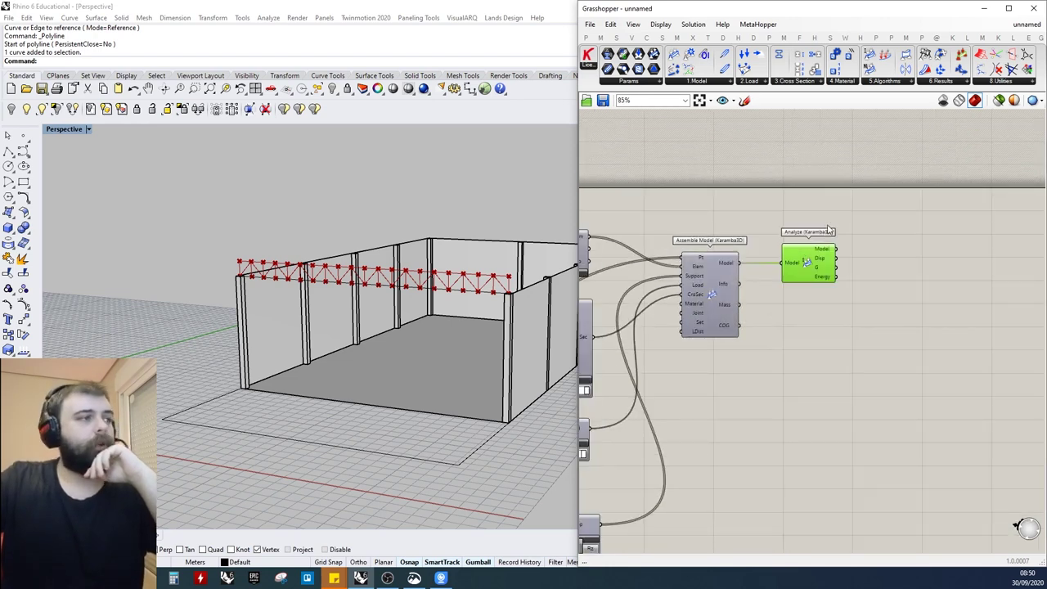
pyautogui.click(826, 231)
pyautogui.click(803, 256)
pyautogui.middleClick(802, 254)
pyautogui.click(825, 232)
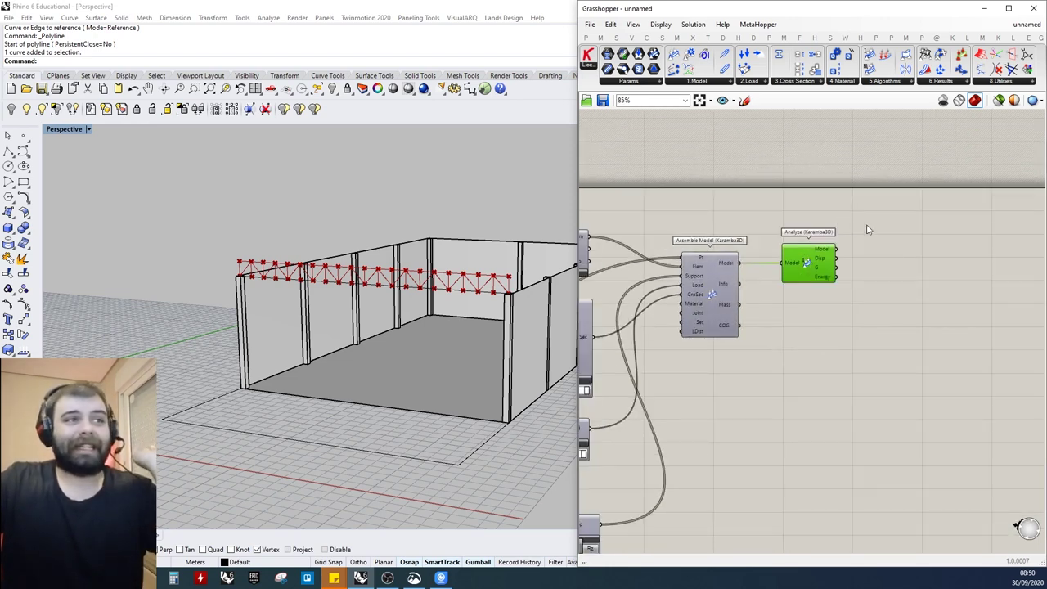
pyautogui.click(854, 228)
pyautogui.scroll(4, 853, 227)
pyautogui.scroll(-3, 908, 247)
pyautogui.moveTo(783, 217); pyautogui.dragTo(888, 286)
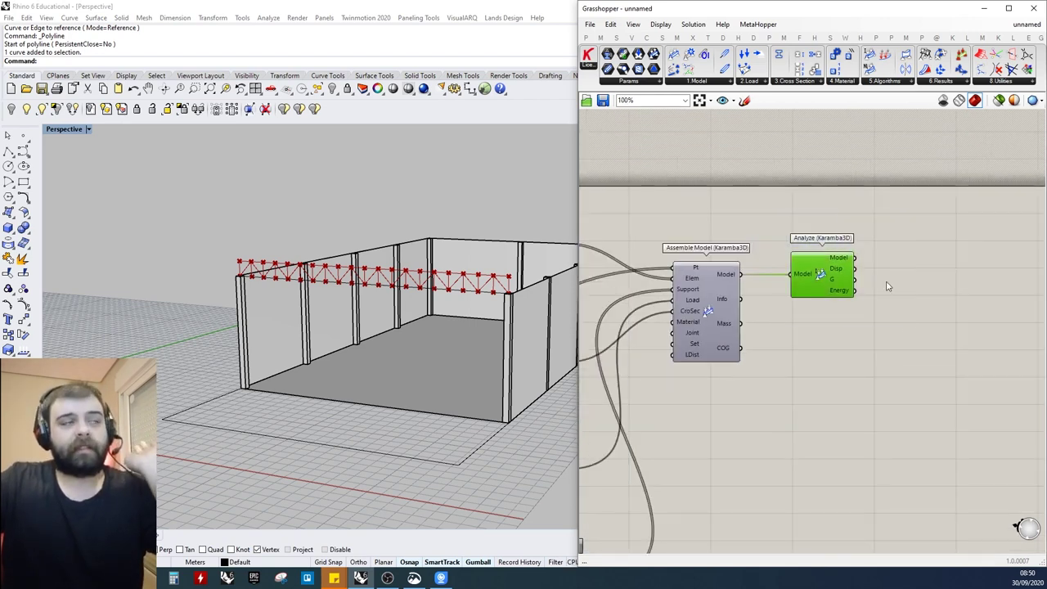
# Add a Panel beside the Analyze component and connect the Disp output to it to read the maximum displacement
pyautogui.click(586, 38)
pyautogui.moveTo(926, 263); pyautogui.dragTo(924, 260)
pyautogui.scroll(3, 929, 249)
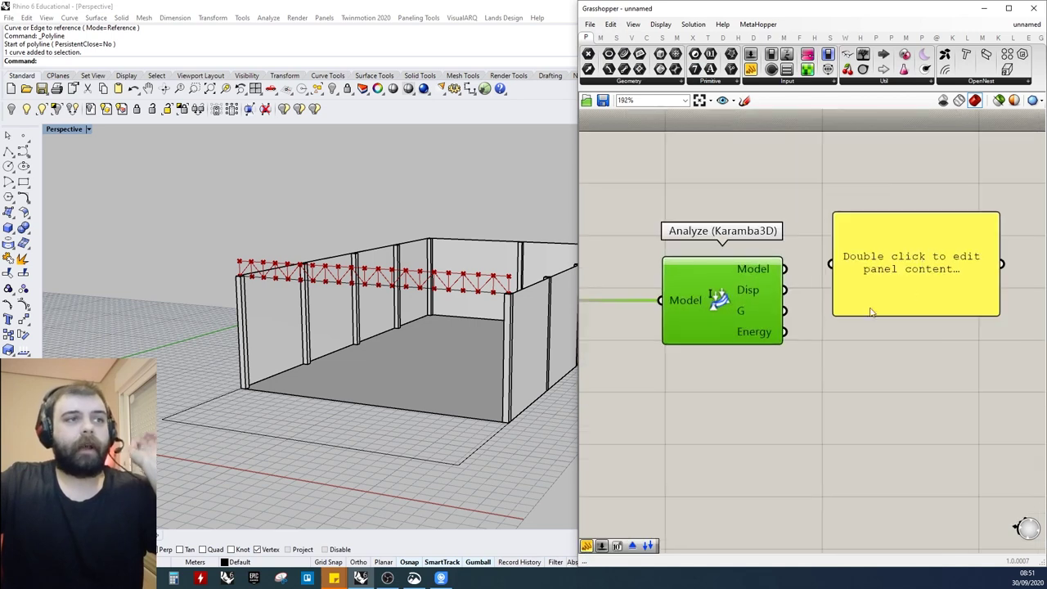
pyautogui.moveTo(749, 294)
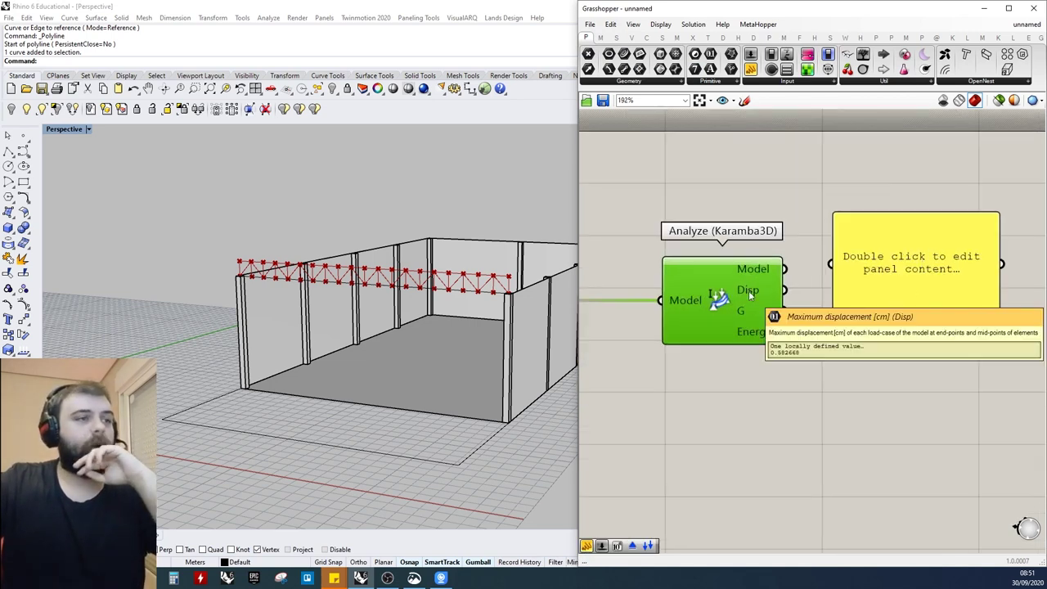
pyautogui.moveTo(784, 291); pyautogui.dragTo(876, 272)
pyautogui.scroll(-4, 873, 286)
pyautogui.click(874, 286)
pyautogui.scroll(3, 877, 270)
pyautogui.click(793, 326)
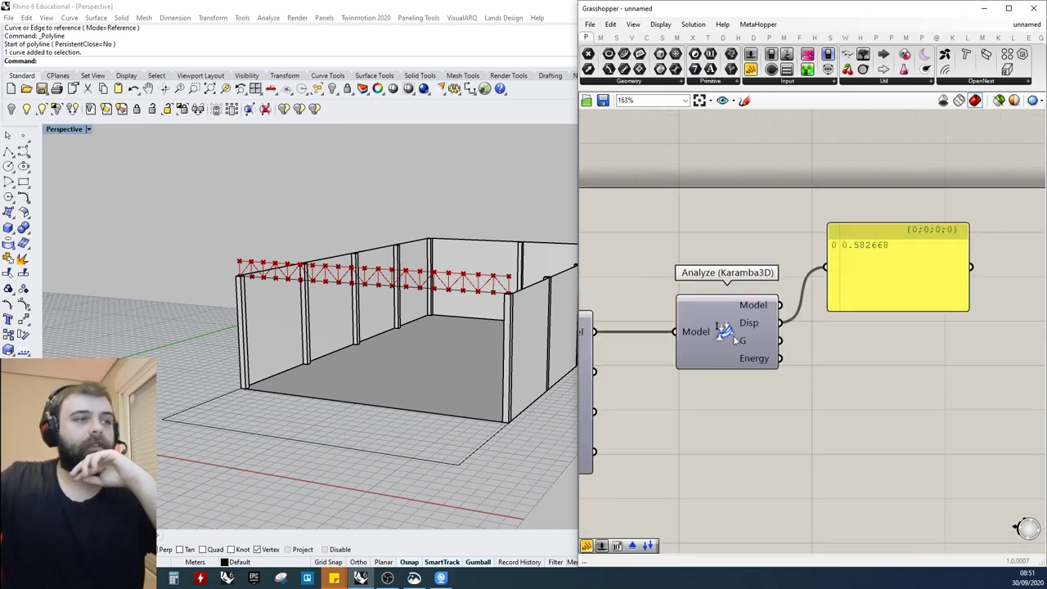
# Connect the Analyze component's G output to the panel in place of Disp, and move the panel slightly lower
pyautogui.moveTo(779, 341); pyautogui.dragTo(834, 282)
pyautogui.moveTo(874, 264); pyautogui.dragTo(880, 302)
pyautogui.moveTo(758, 353); pyautogui.dragTo(735, 345)
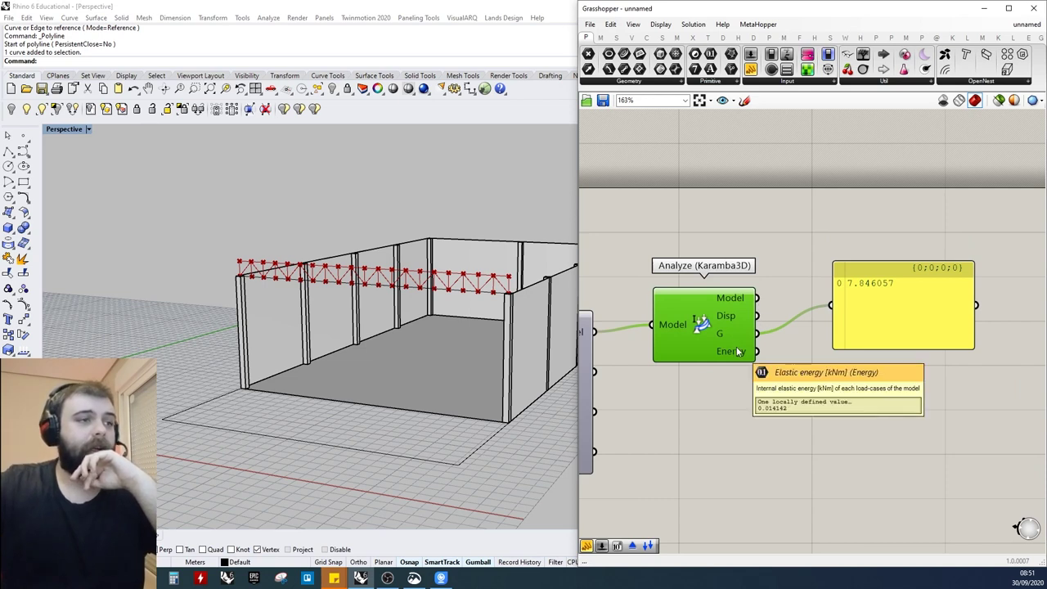
# Read the Analyze component's Energy output in the panel, and delete the panel
pyautogui.moveTo(768, 345); pyautogui.dragTo(835, 317)
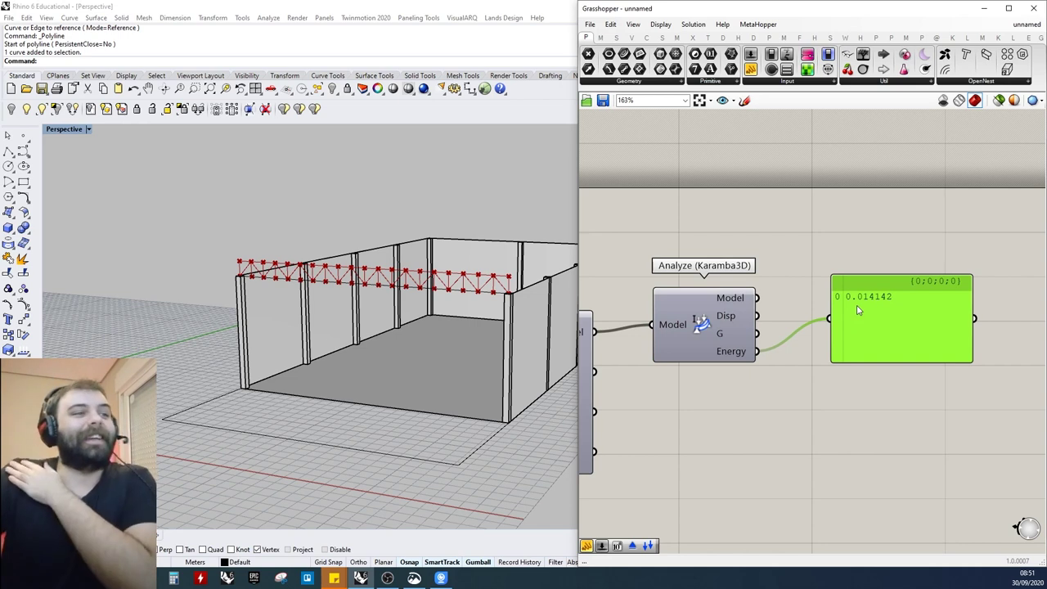
pyautogui.click(720, 337)
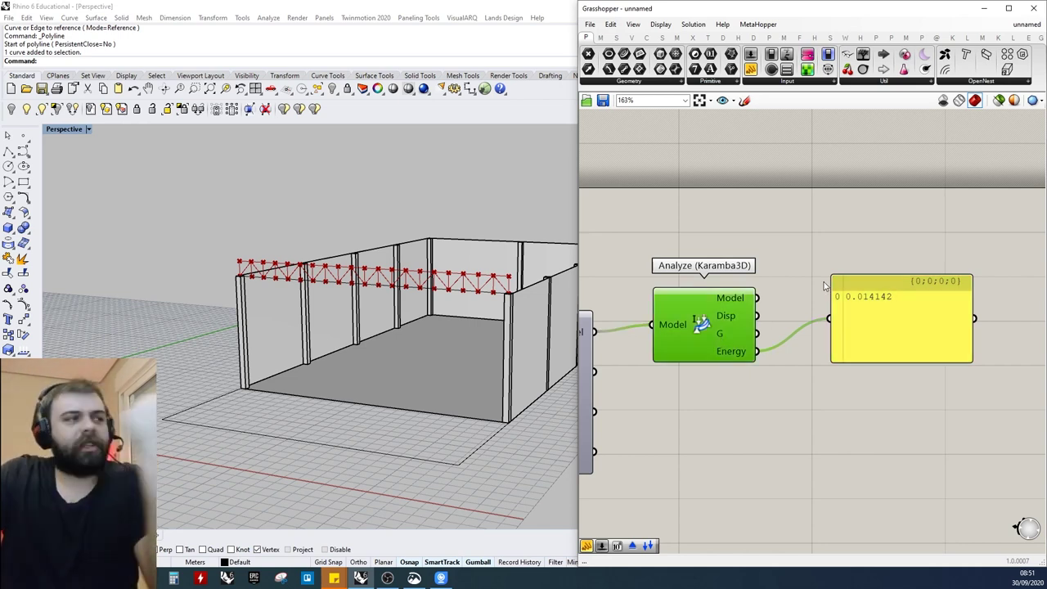
pyautogui.click(922, 313)
pyautogui.press('Delete')
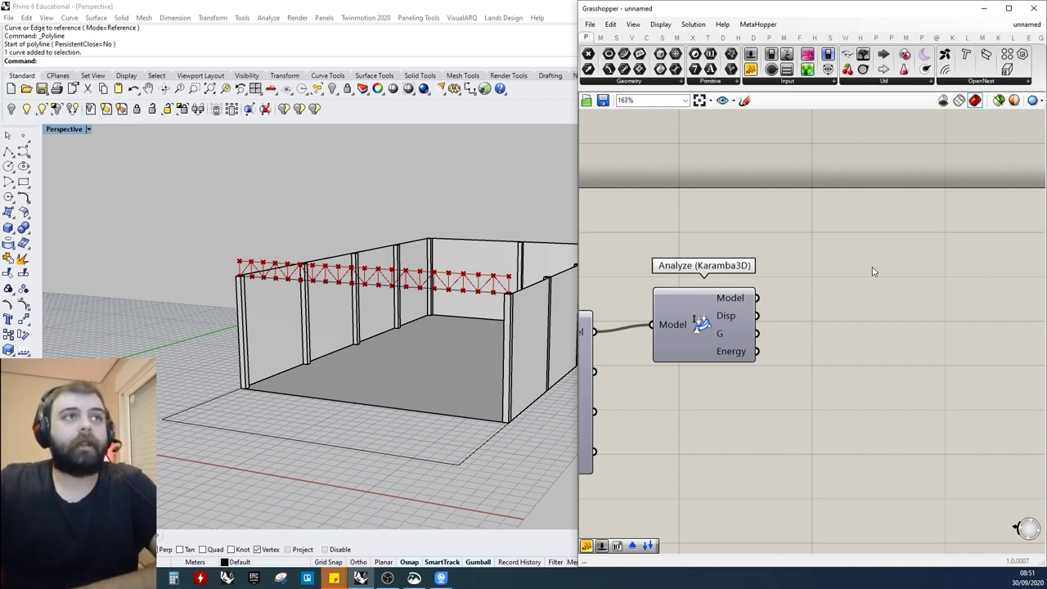
# Add a Karamba3D Model View component after Analyze and connect Analyze's Model output to its Model input
pyautogui.keyDown('ctrl'); pyautogui.keyDown('alt'); pyautogui.click(686, 334); pyautogui.keyUp('alt'); pyautogui.keyUp('ctrl')
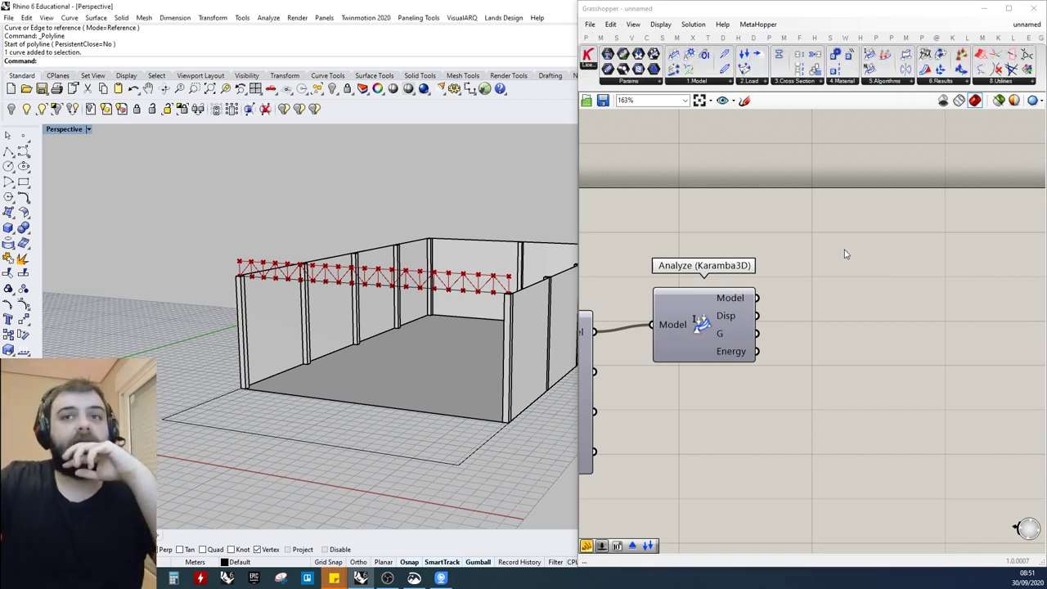
pyautogui.click(865, 242)
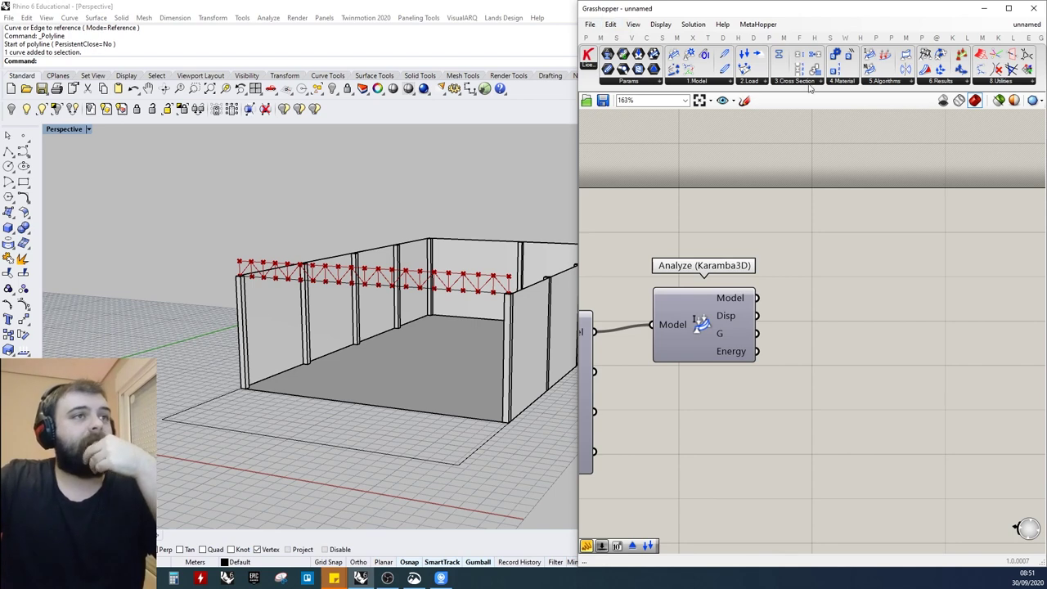
pyautogui.click(942, 82)
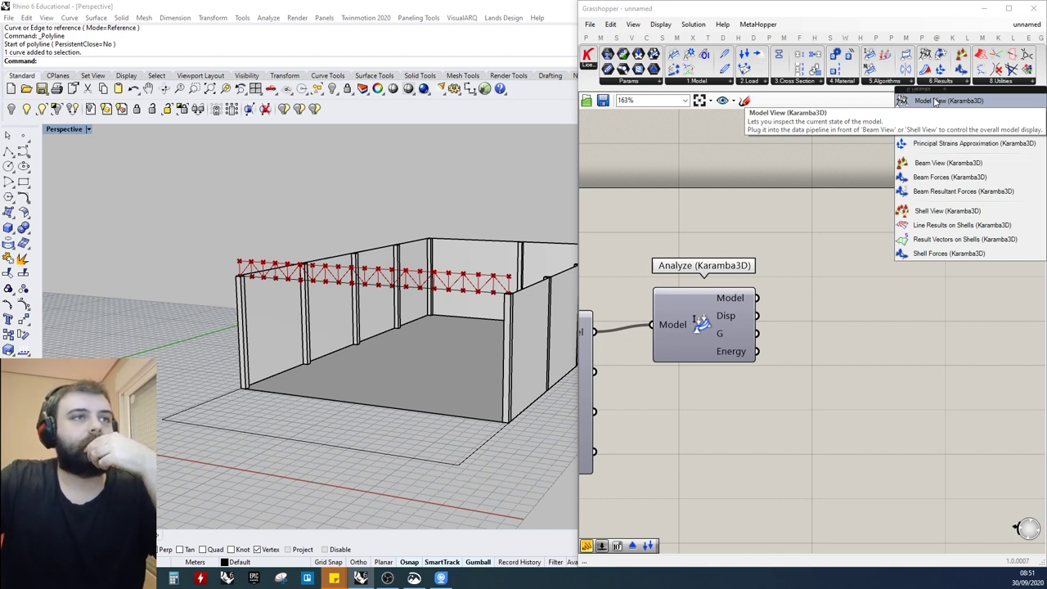
pyautogui.click(935, 102)
pyautogui.click(876, 274)
pyautogui.scroll(-3, 876, 274)
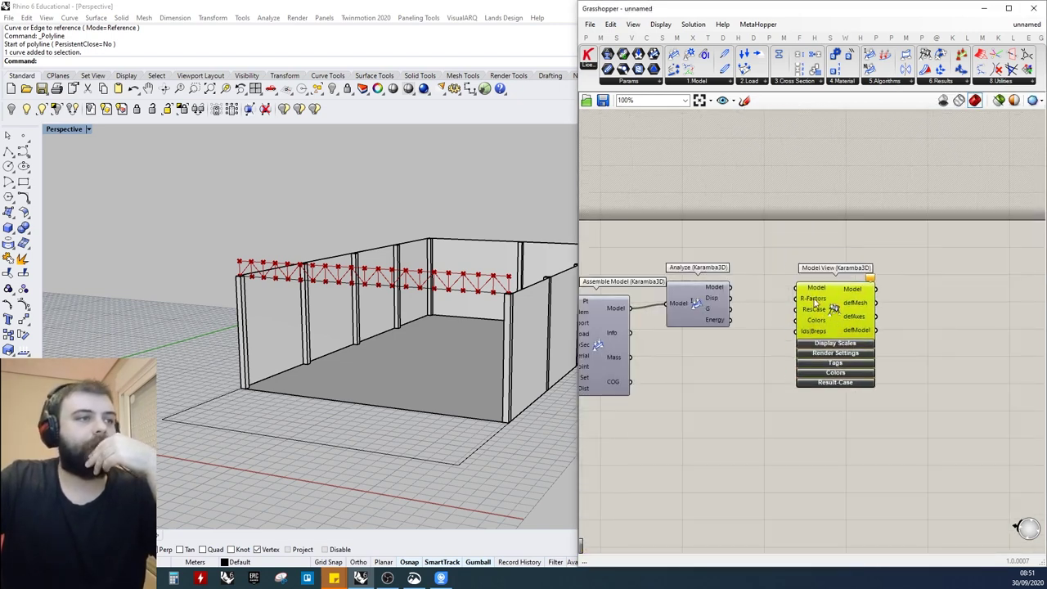
pyautogui.moveTo(729, 286); pyautogui.dragTo(797, 288)
# Select the Model View component and compare its preview with the truss geometry in the viewport
pyautogui.moveTo(391, 289); pyautogui.dragTo(439, 278, button='right')
pyautogui.scroll(6, 439, 277)
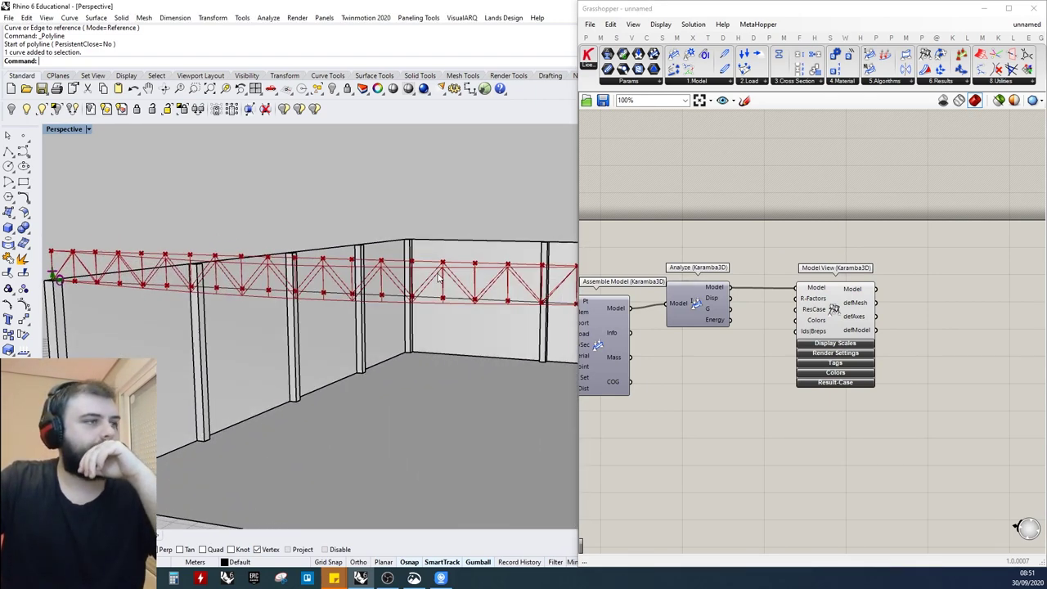
pyautogui.click(838, 304)
pyautogui.scroll(-4, 352, 254)
pyautogui.moveTo(337, 252); pyautogui.dragTo(381, 245, button='right')
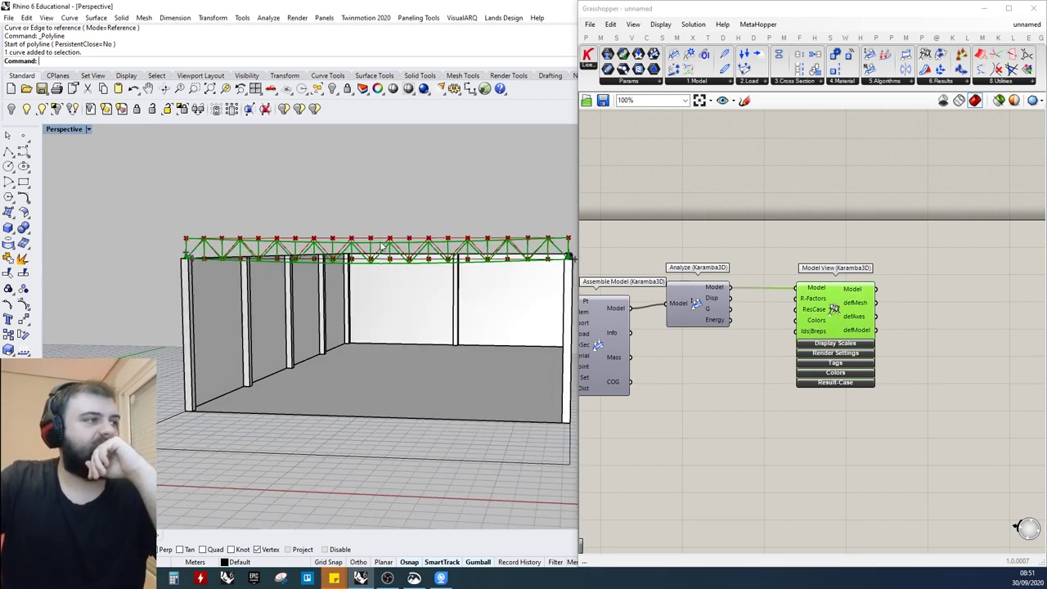
# Select all components upstream of Assemble Model and turn off their preview
pyautogui.scroll(-5, 897, 285)
pyautogui.scroll(2, 870, 336)
pyautogui.moveTo(617, 249); pyautogui.dragTo(956, 429)
pyautogui.middleClick(858, 407)
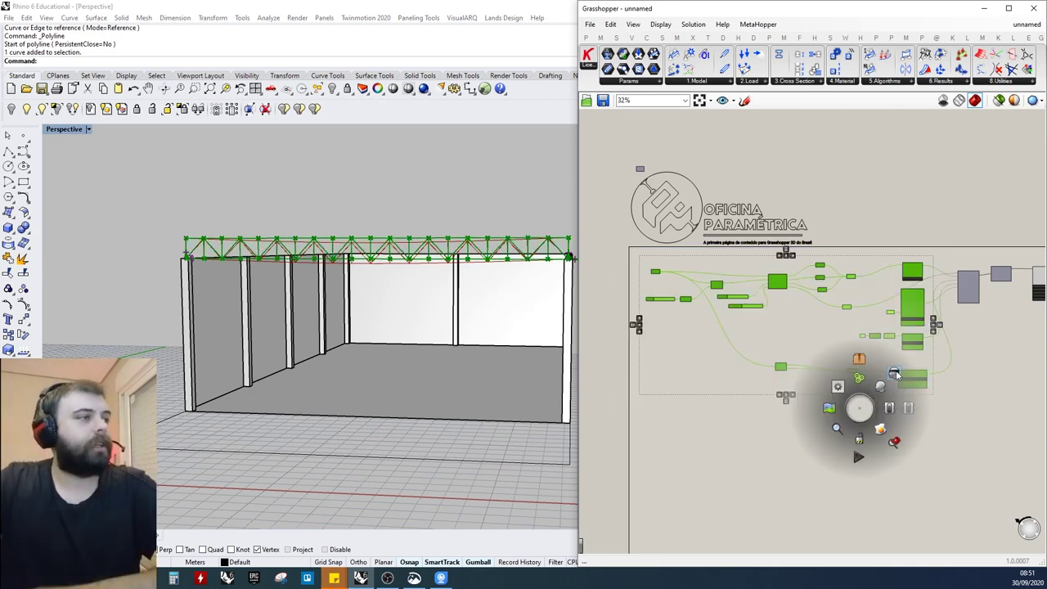
pyautogui.click(894, 374)
pyautogui.scroll(-2, 918, 319)
pyautogui.scroll(9, 918, 319)
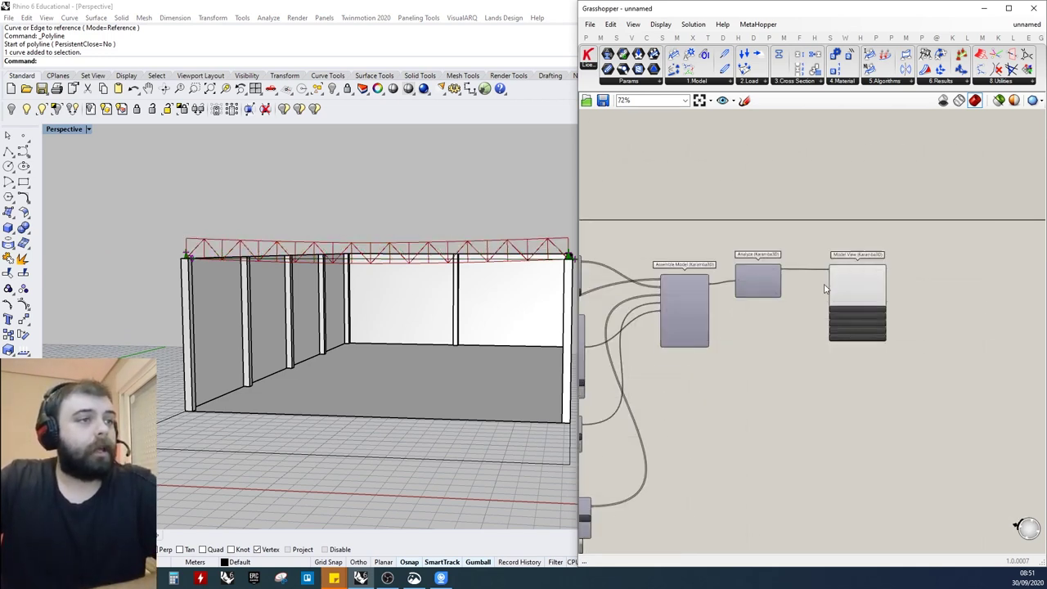
# Highlight the Model View result alone and examine the truss deformation from another angle
pyautogui.moveTo(374, 285)
pyautogui.mouseDown(button='right')
pyautogui.moveTo(414, 284)
pyautogui.moveTo(334, 285)
pyautogui.moveTo(381, 289)
pyautogui.mouseUp(button='right')
pyautogui.click(752, 209)
pyautogui.click(872, 262)
pyautogui.moveTo(479, 263); pyautogui.dragTo(378, 263, button='right')
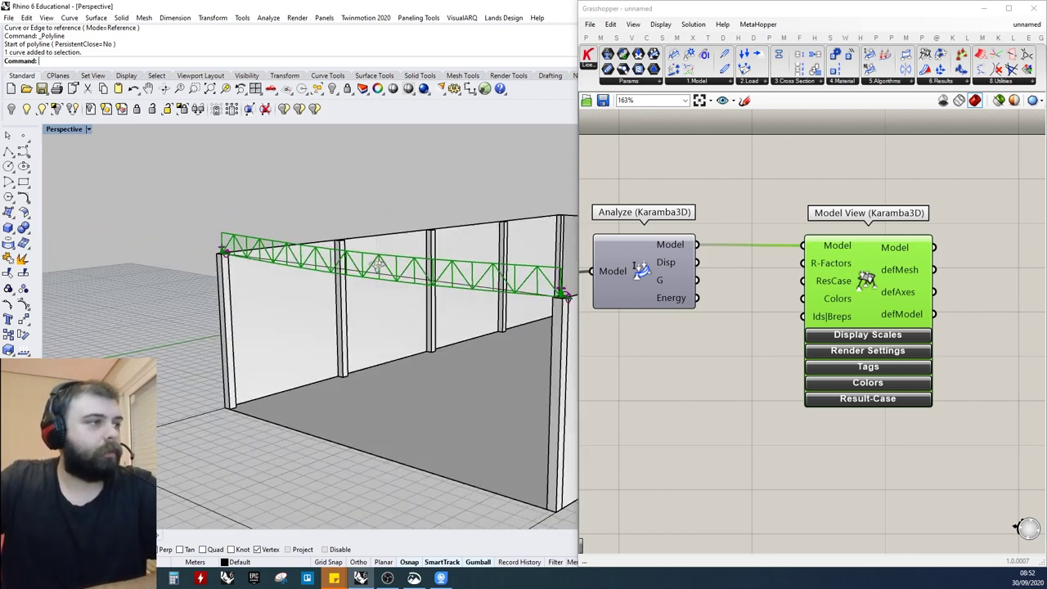
pyautogui.scroll(-5, 347, 262)
pyautogui.click(735, 188)
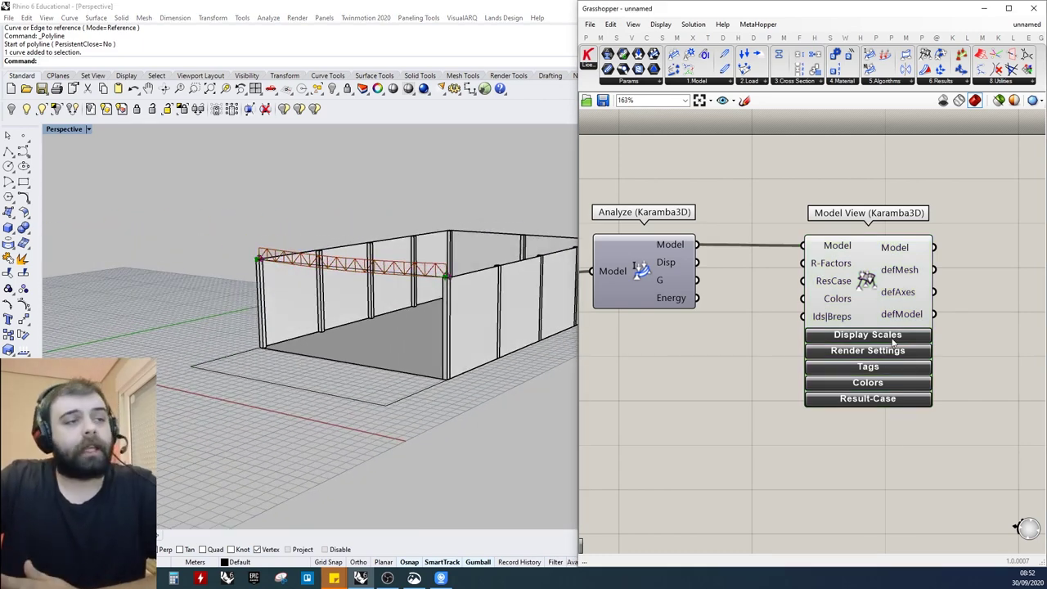
# Expand the Display Scales section of the Model View component and examine the deformed truss from both sides
pyautogui.scroll(-5, 965, 237)
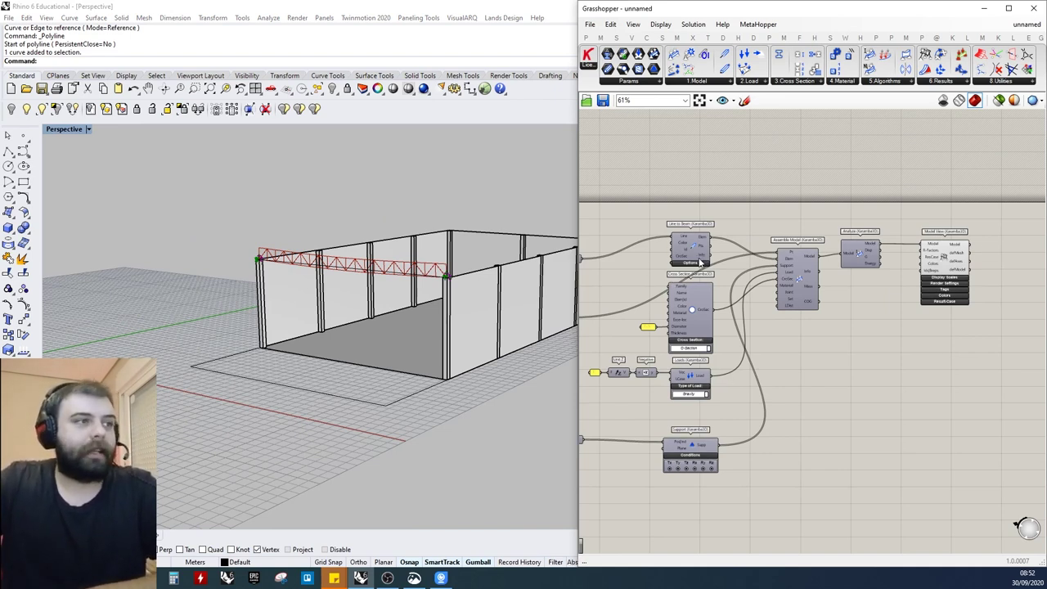
pyautogui.scroll(5, 701, 261)
pyautogui.scroll(-5, 669, 269)
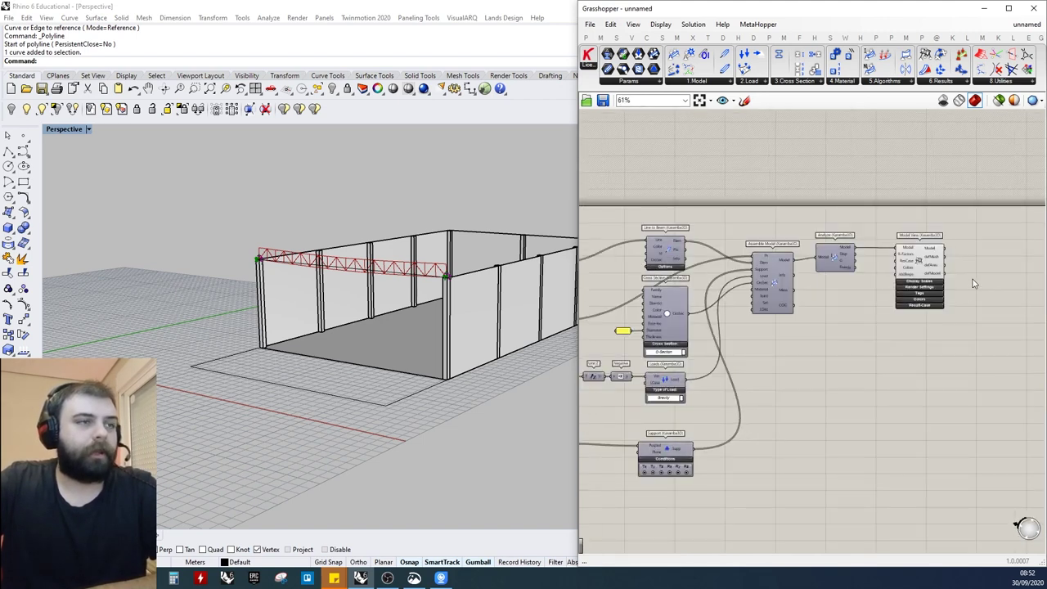
pyautogui.scroll(4, 965, 283)
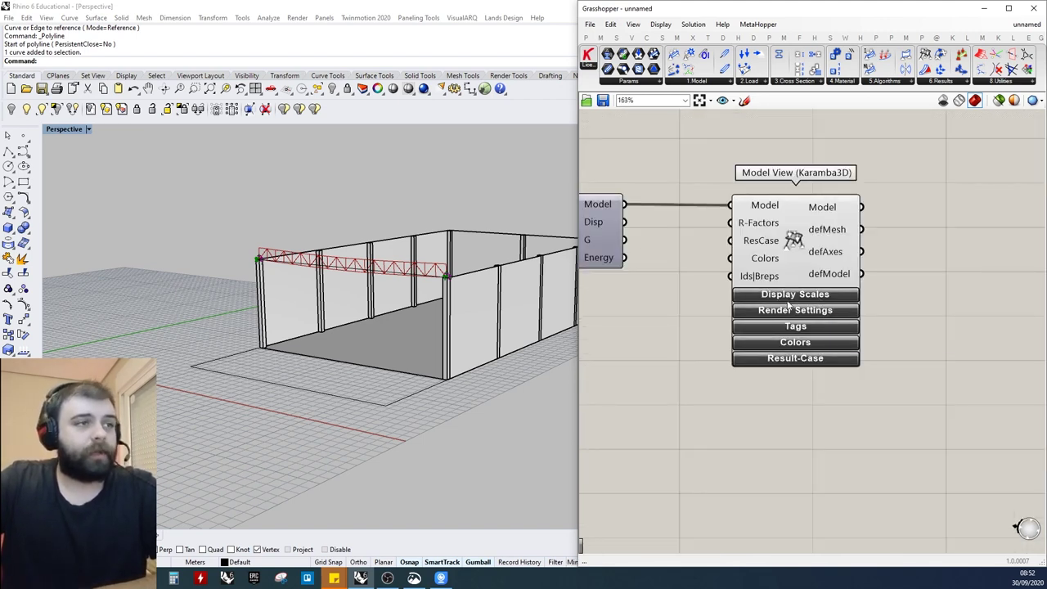
pyautogui.click(787, 296)
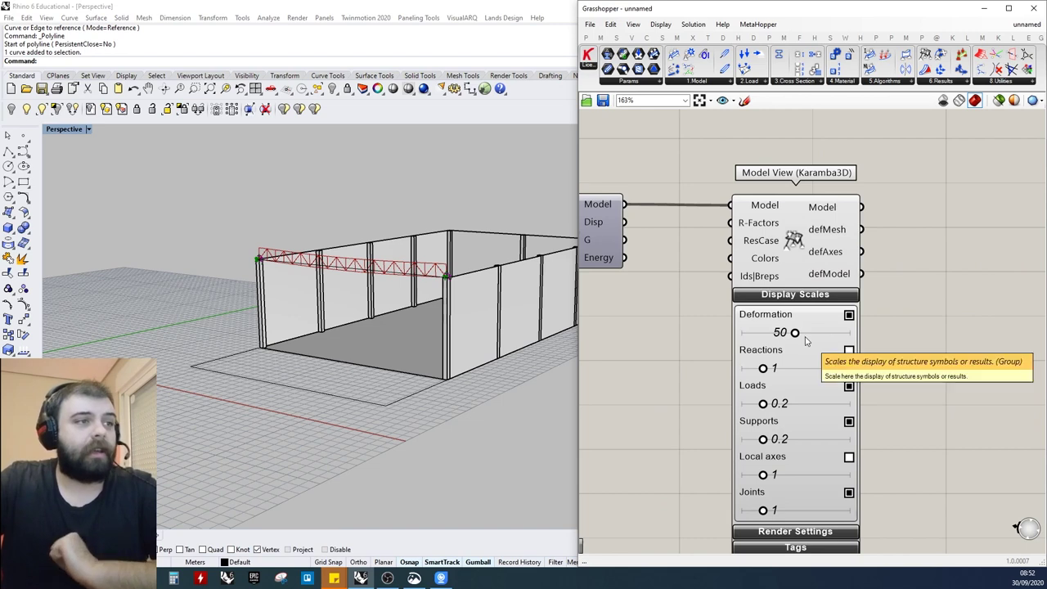
pyautogui.moveTo(386, 268); pyautogui.dragTo(431, 258, button='right')
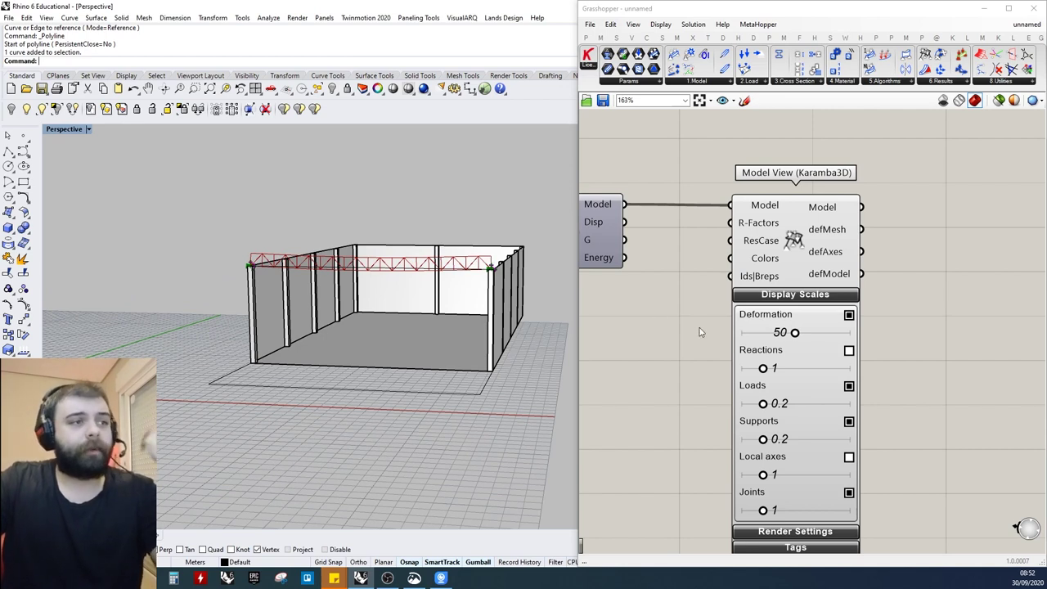
pyautogui.moveTo(512, 271); pyautogui.dragTo(399, 260, button='right')
pyautogui.scroll(2, 420, 260)
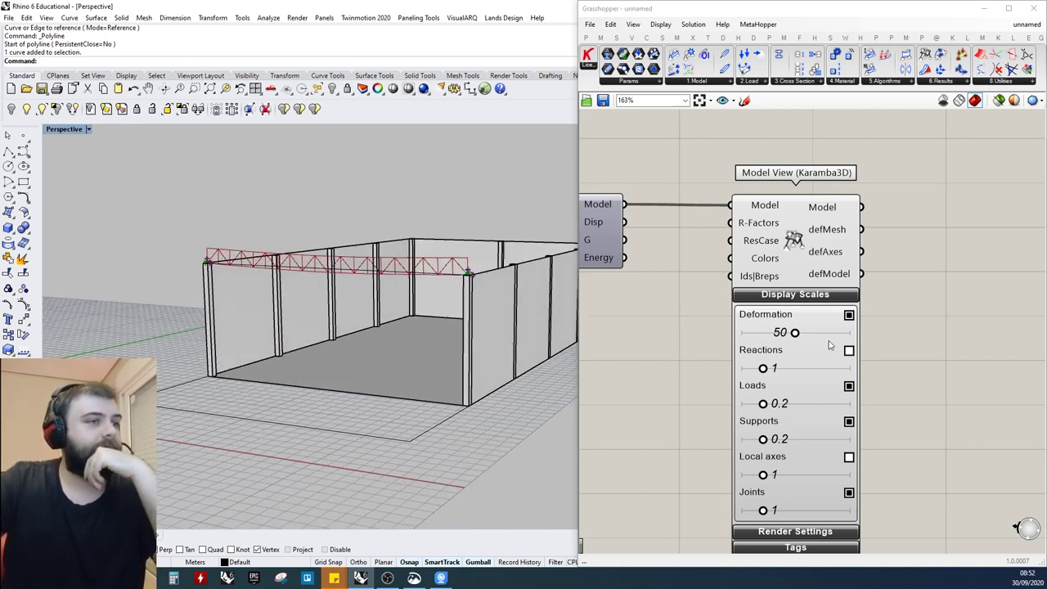
# Set the Deformation display scale to 0, raise it to 10.05, and compare the truss shape at both values
pyautogui.moveTo(795, 333); pyautogui.dragTo(742, 332)
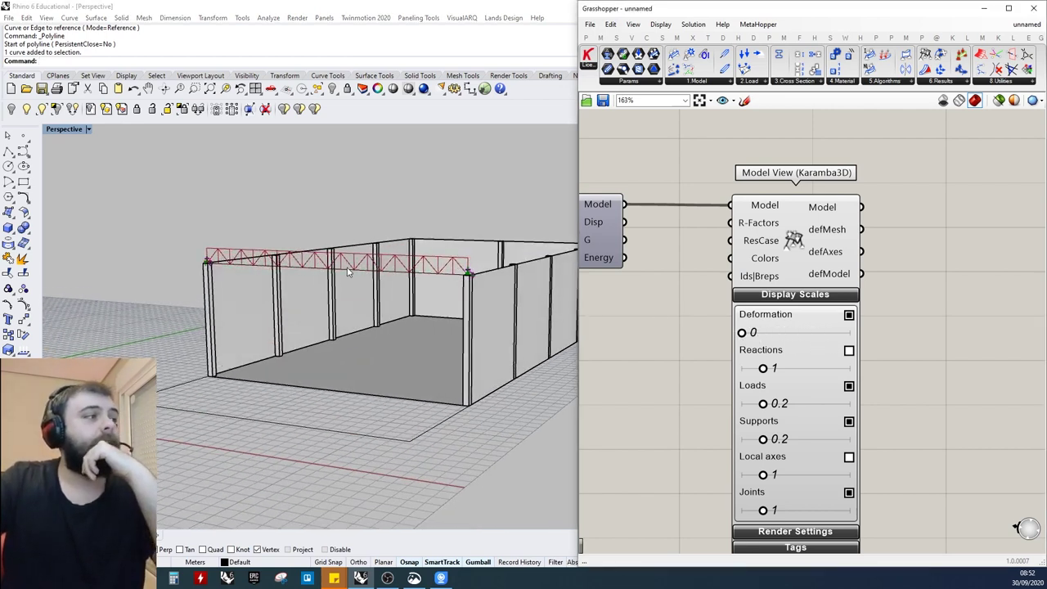
pyautogui.scroll(5, 357, 242)
pyautogui.moveTo(741, 335); pyautogui.dragTo(753, 338)
pyautogui.scroll(-5, 477, 320)
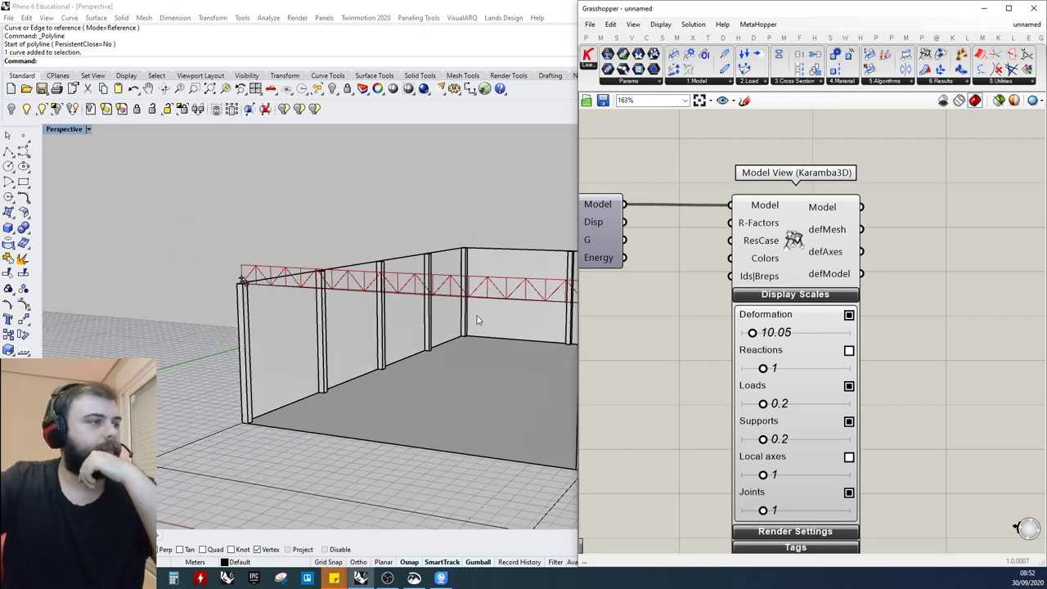
pyautogui.scroll(-4, 364, 303)
pyautogui.scroll(2, 408, 302)
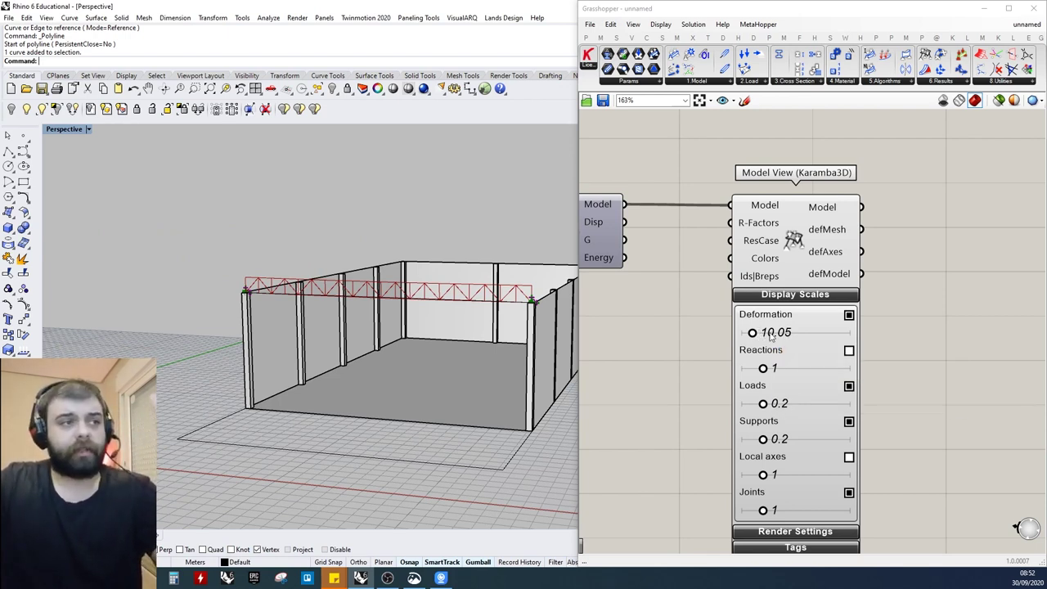
# Try the Deformation display scale at its maximum of 100, and settle on 19.77 while checking the truss
pyautogui.moveTo(752, 333); pyautogui.dragTo(892, 339)
pyautogui.moveTo(448, 280); pyautogui.dragTo(334, 276, button='right')
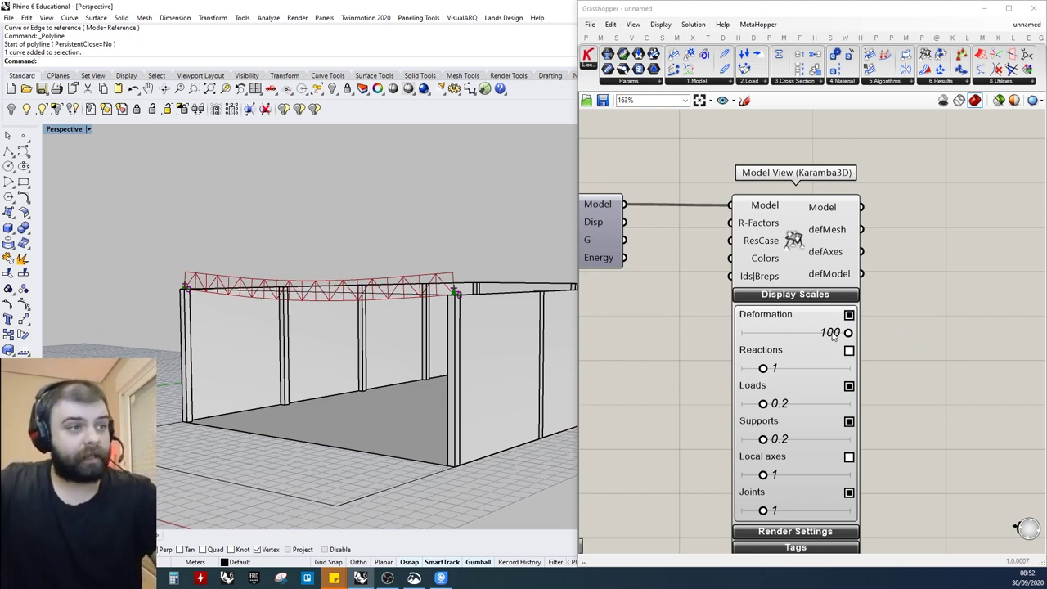
pyautogui.moveTo(847, 338); pyautogui.dragTo(765, 341)
pyautogui.moveTo(409, 334); pyautogui.dragTo(451, 333, button='right')
pyautogui.moveTo(513, 278); pyautogui.dragTo(434, 273, button='right')
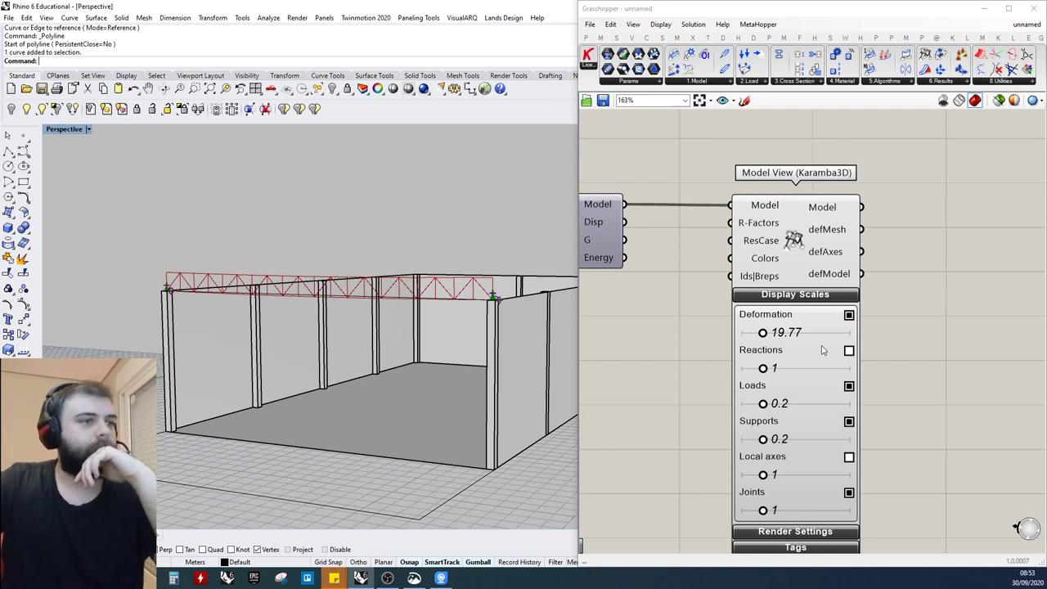
# Turn on the Reactions display in Model View and inspect the support reactions around the truss
pyautogui.click(849, 351)
pyautogui.scroll(-7, 388, 259)
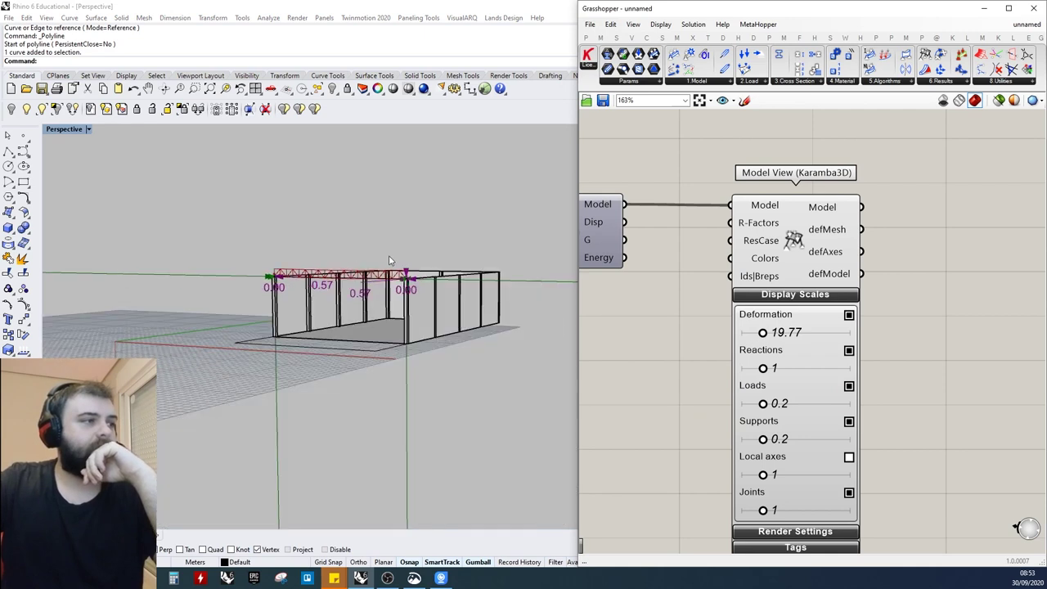
pyautogui.moveTo(388, 259); pyautogui.dragTo(337, 283, button='right')
pyautogui.moveTo(388, 244); pyautogui.dragTo(350, 272, button='right')
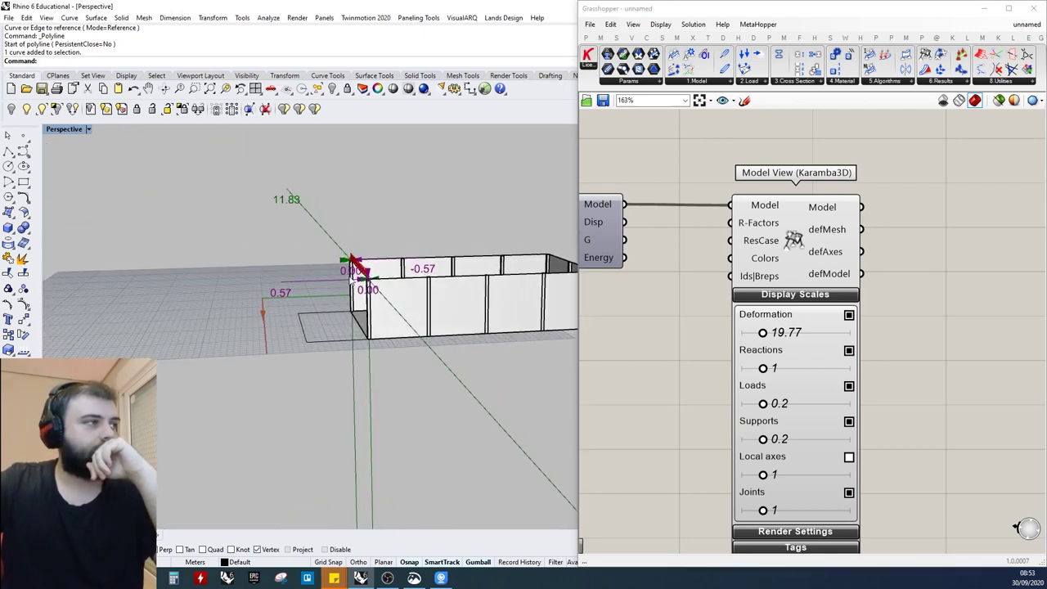
# Set the Reactions display scale in Model View to 0.13 and inspect the support reactions at both truss ends
pyautogui.scroll(4, 770, 343)
pyautogui.moveTo(763, 372); pyautogui.dragTo(733, 377)
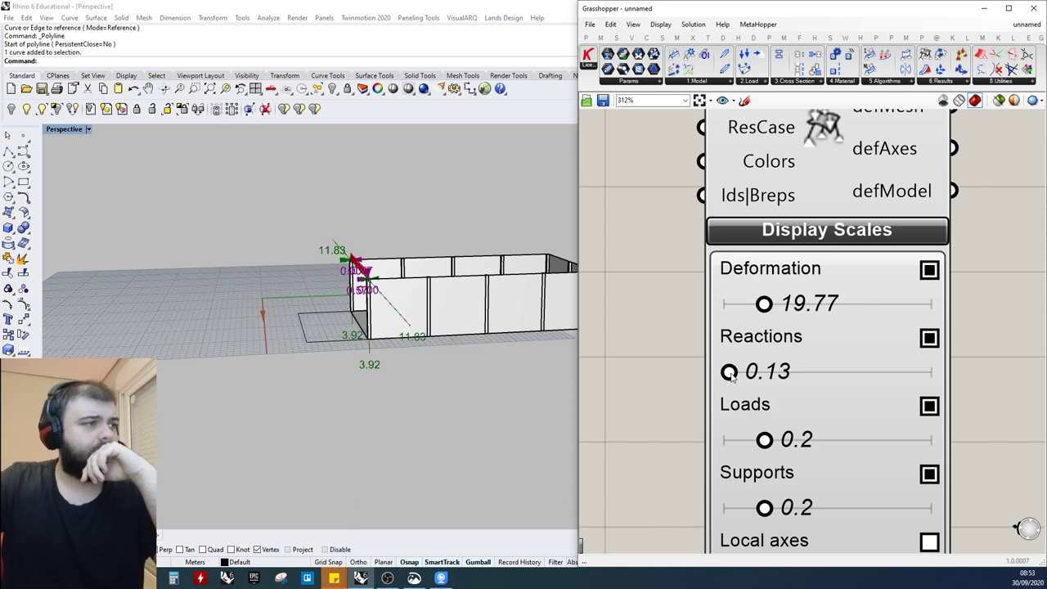
pyautogui.moveTo(507, 355); pyautogui.dragTo(593, 367, button='right')
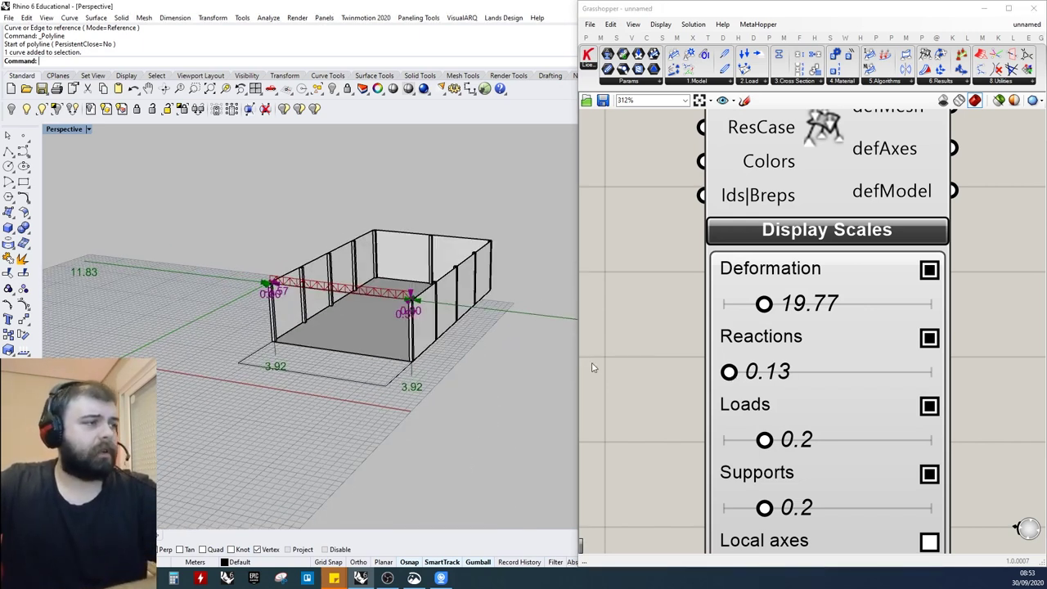
pyautogui.scroll(-7, 400, 313)
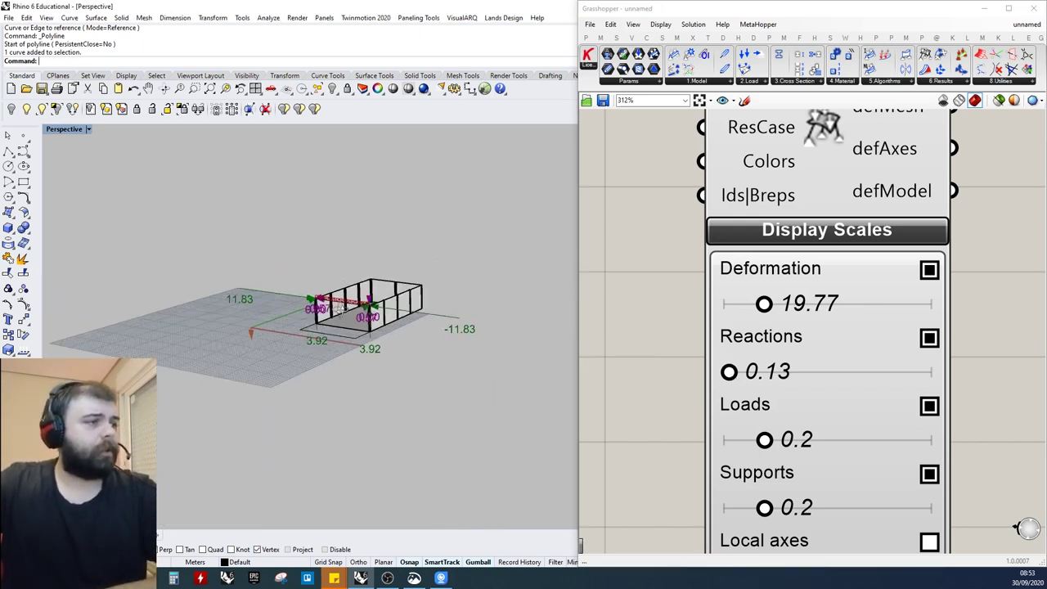
pyautogui.moveTo(454, 350); pyautogui.dragTo(410, 342, button='right')
pyautogui.scroll(10, 410, 344)
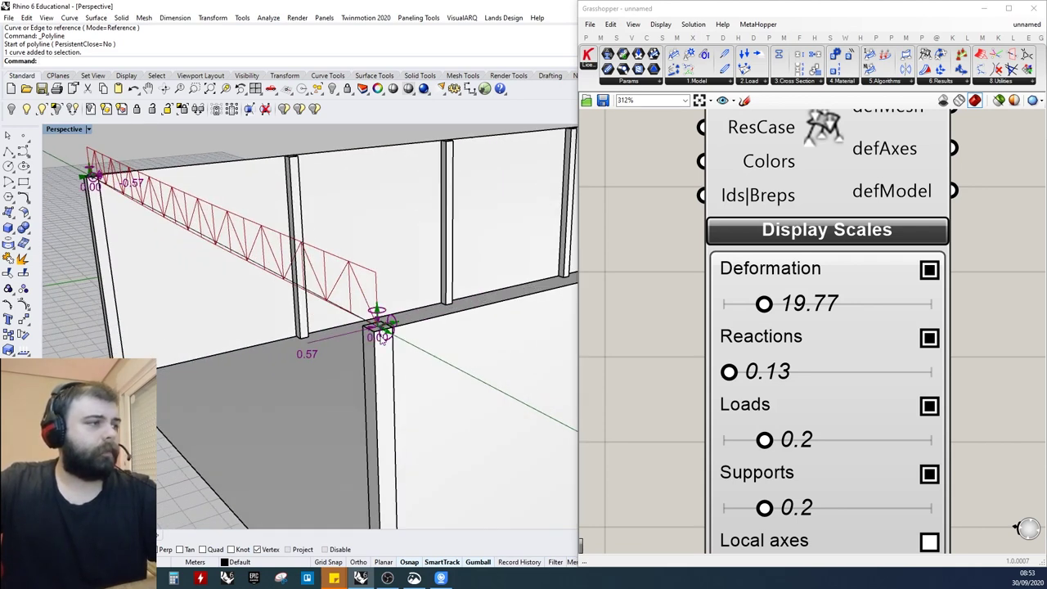
pyautogui.scroll(-6, 667, 325)
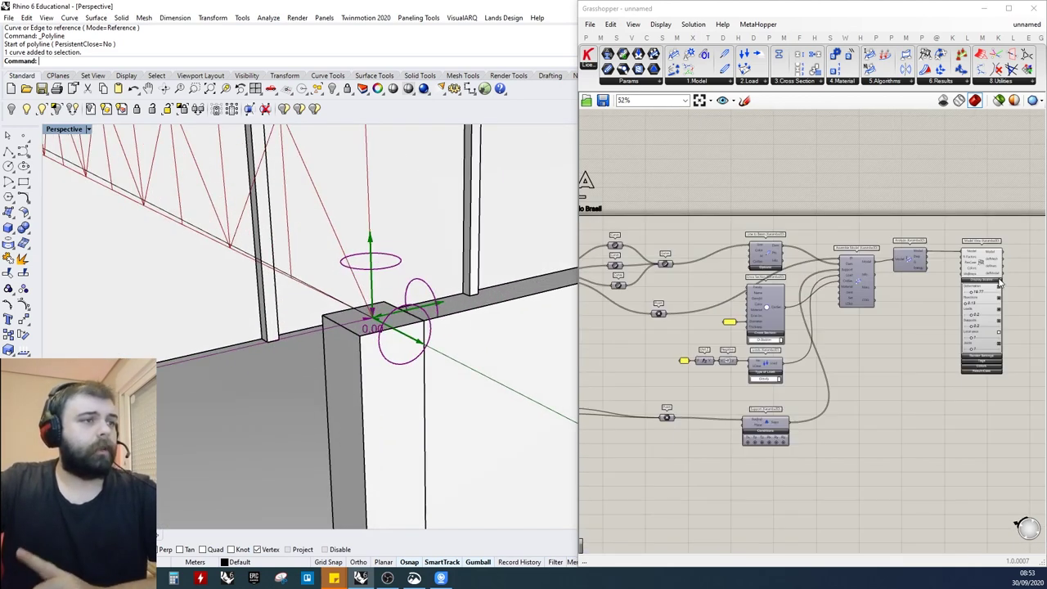
# Try the Loads display scale in Model View at 0.69 and settle on 0.3 while checking the load arrow
pyautogui.scroll(3, 839, 514)
pyautogui.moveTo(867, 530); pyautogui.dragTo(885, 554)
pyautogui.scroll(-7, 648, 394)
pyautogui.scroll(3, 647, 397)
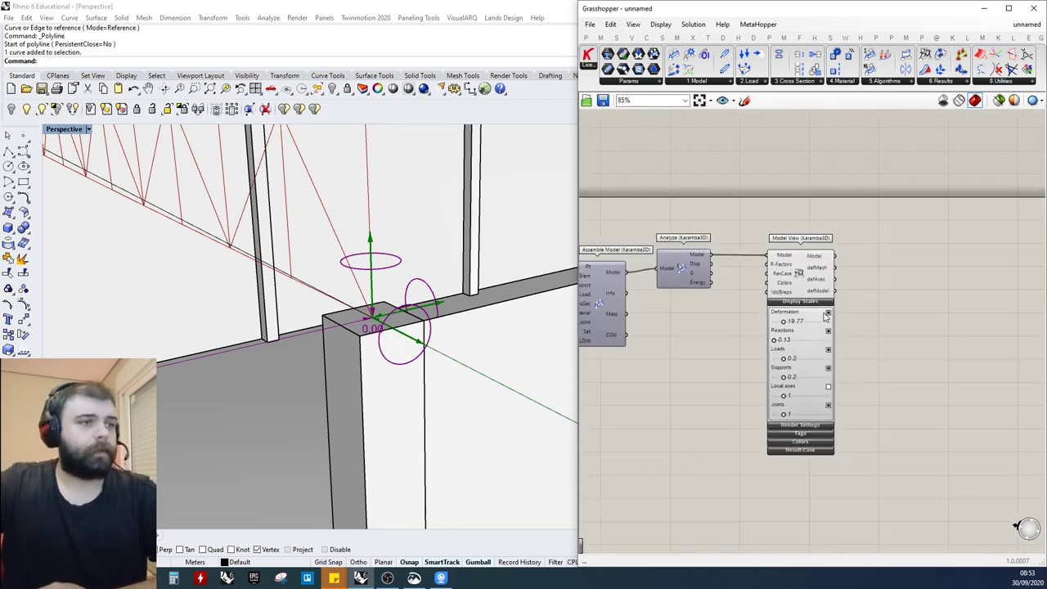
pyautogui.scroll(4, 790, 396)
pyautogui.scroll(-5, 571, 315)
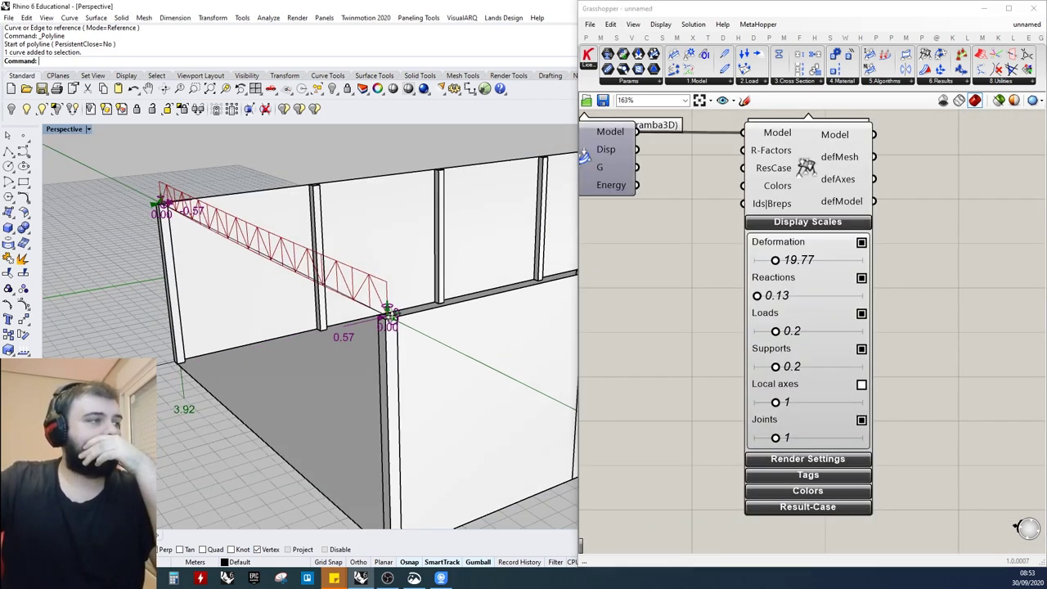
pyautogui.moveTo(775, 330); pyautogui.dragTo(828, 330)
pyautogui.scroll(-5, 421, 292)
pyautogui.moveTo(413, 304); pyautogui.dragTo(398, 306, button='right')
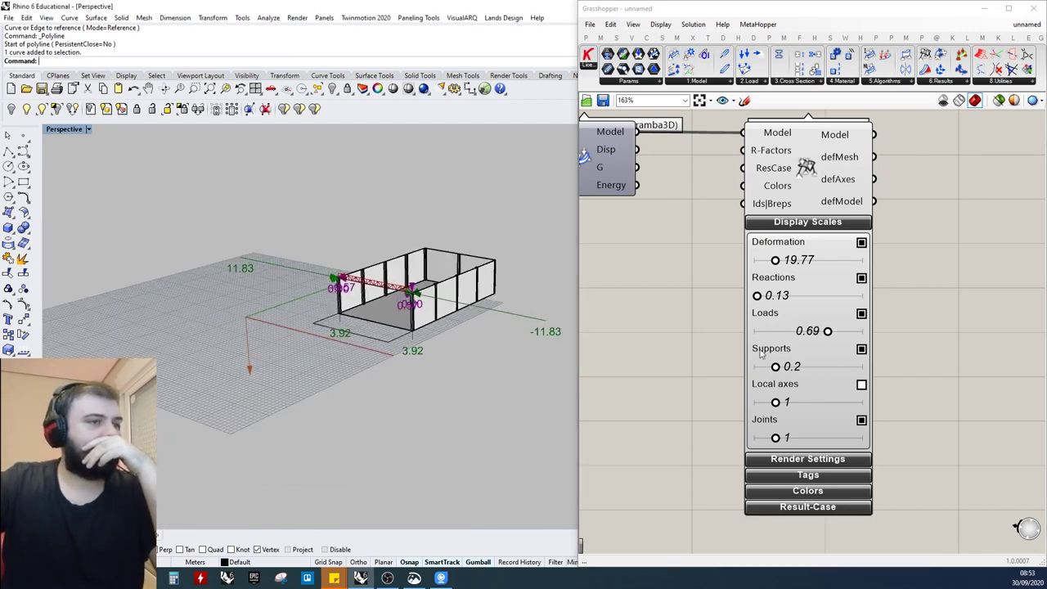
pyautogui.moveTo(838, 334); pyautogui.dragTo(796, 333)
pyautogui.moveTo(180, 281); pyautogui.dragTo(268, 345)
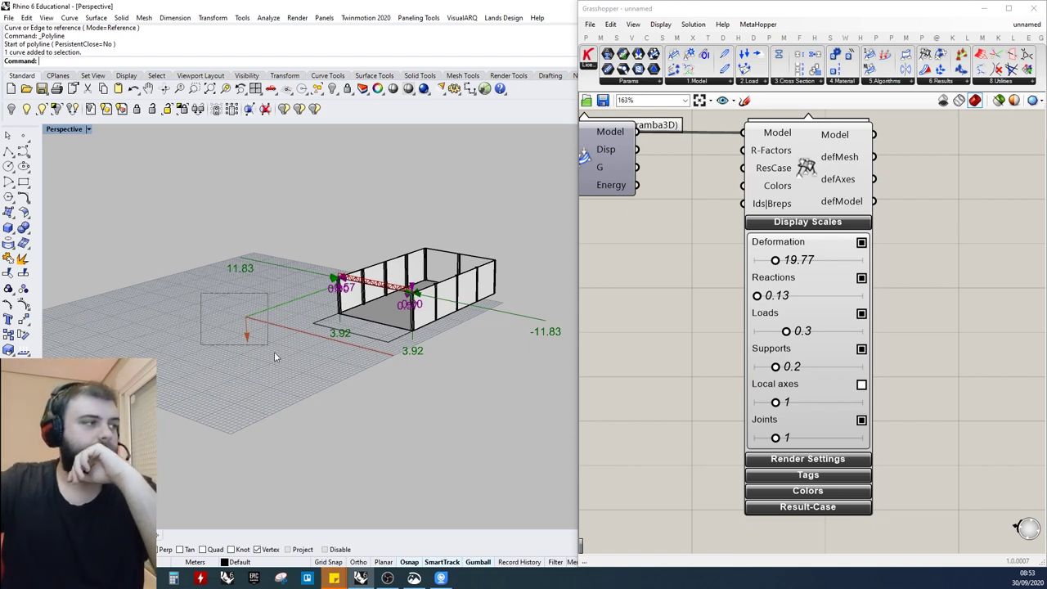
# Collapse Display Scales, look through Render Settings, and expand the Colors and Tags sections of Model View
pyautogui.click(838, 226)
pyautogui.click(818, 238)
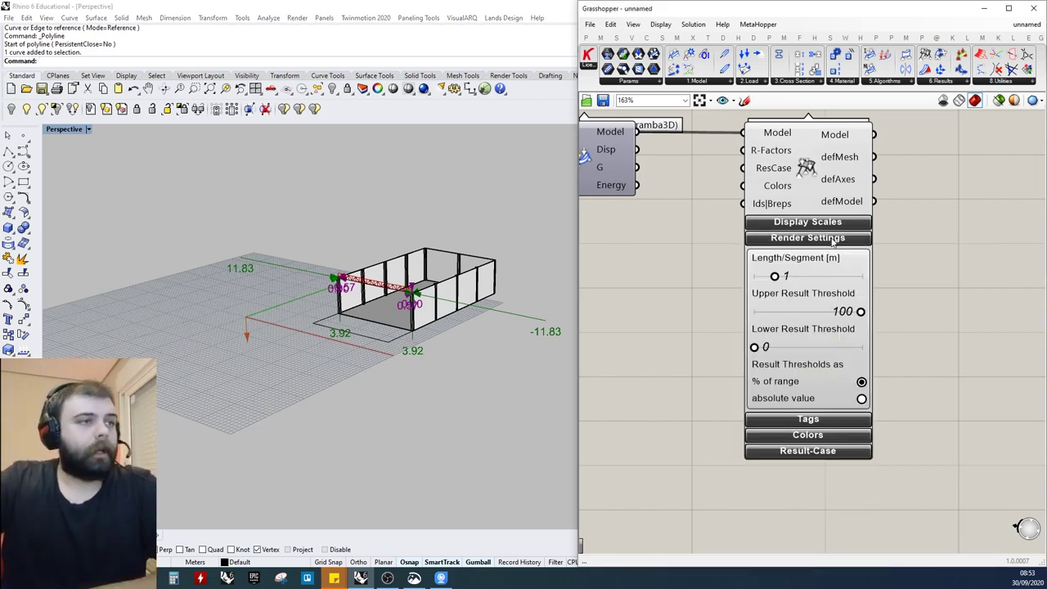
pyautogui.click(800, 238)
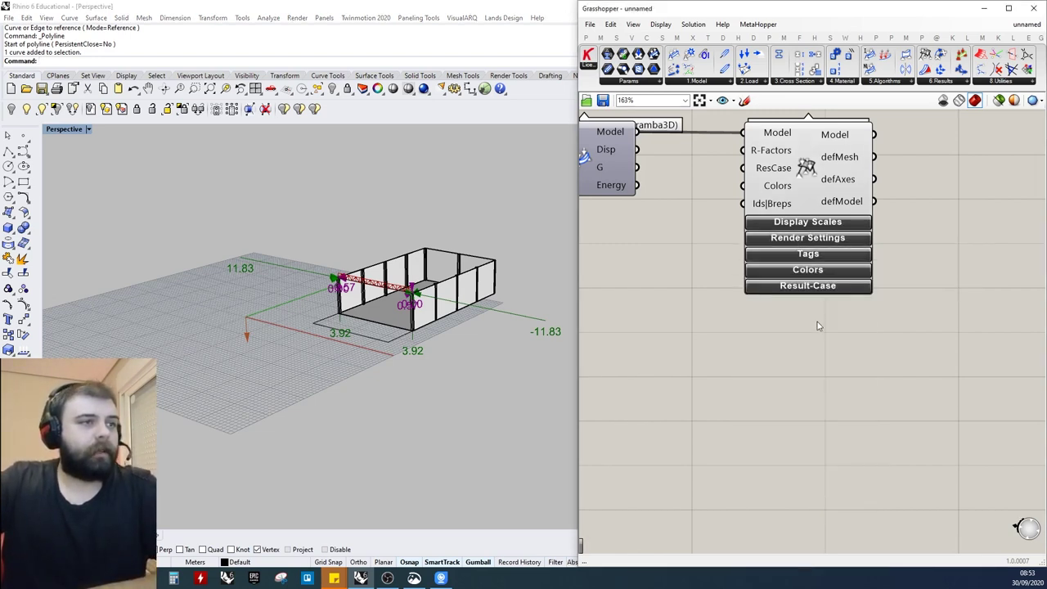
pyautogui.click(813, 270)
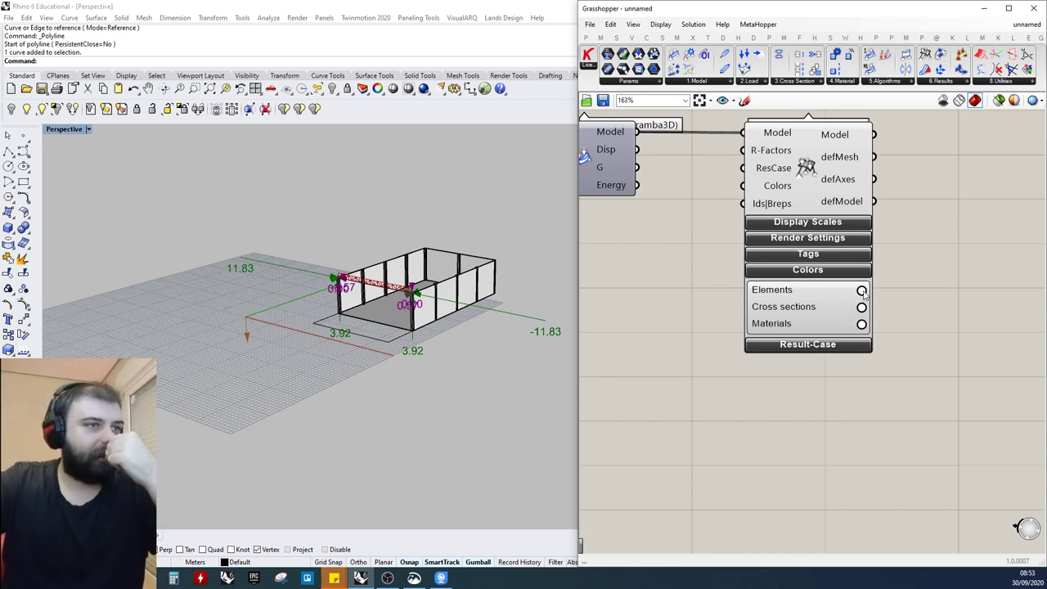
pyautogui.click(830, 255)
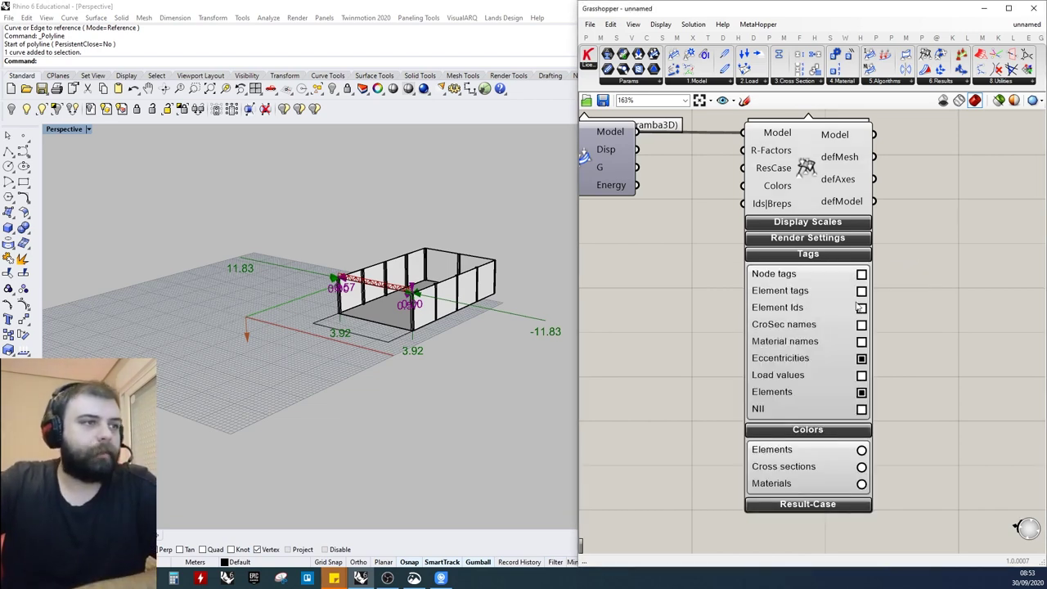
# Show the node tags in Model View, examine the node numbering along the truss, and hide them again
pyautogui.scroll(8, 376, 287)
pyautogui.moveTo(368, 254); pyautogui.dragTo(384, 271, button='right')
pyautogui.scroll(-3, 385, 270)
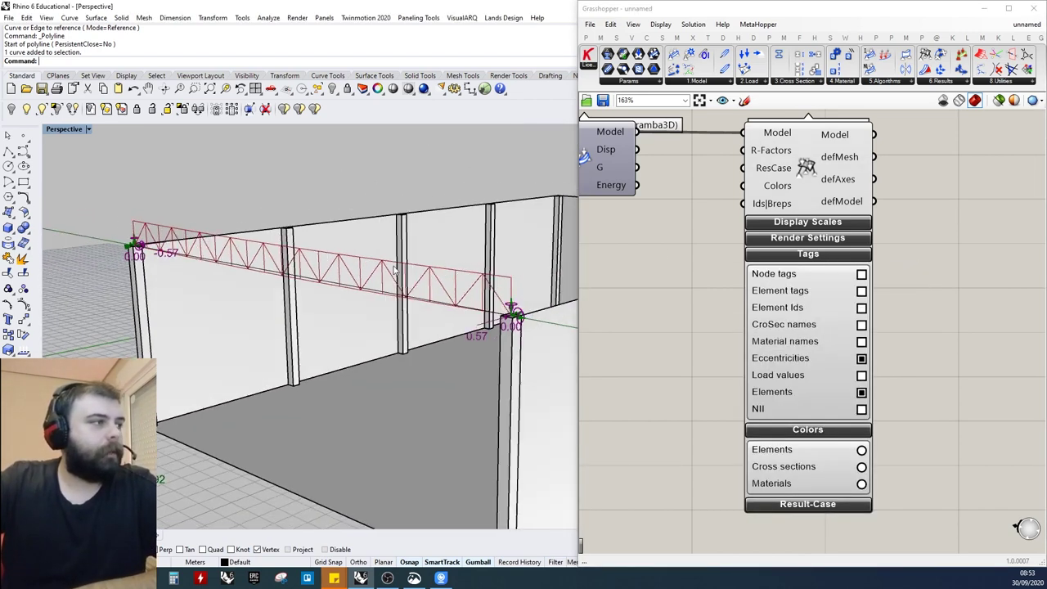
pyautogui.click(861, 273)
pyautogui.scroll(2, 321, 273)
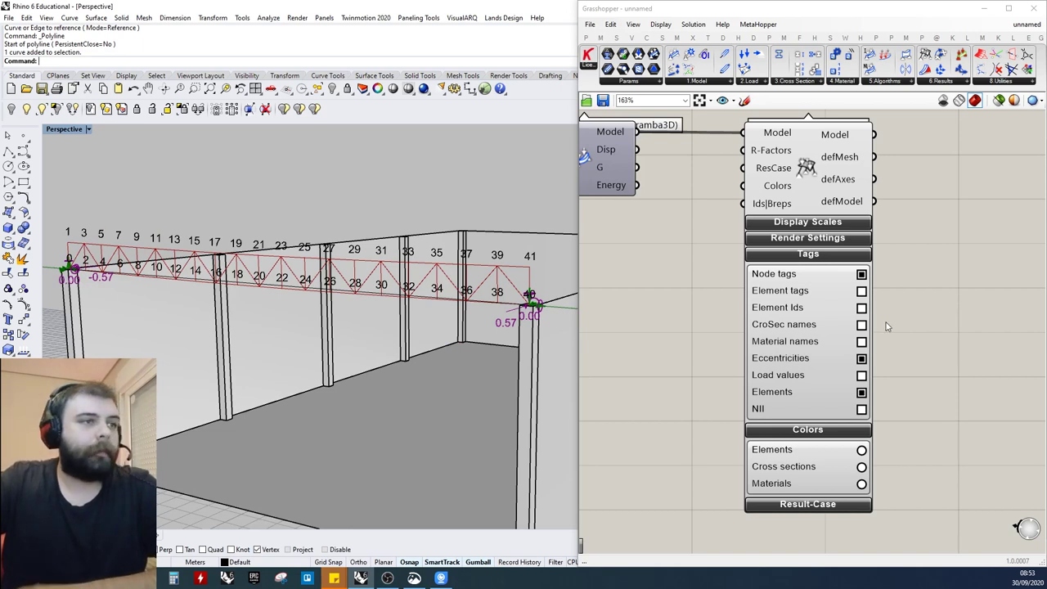
pyautogui.click(861, 275)
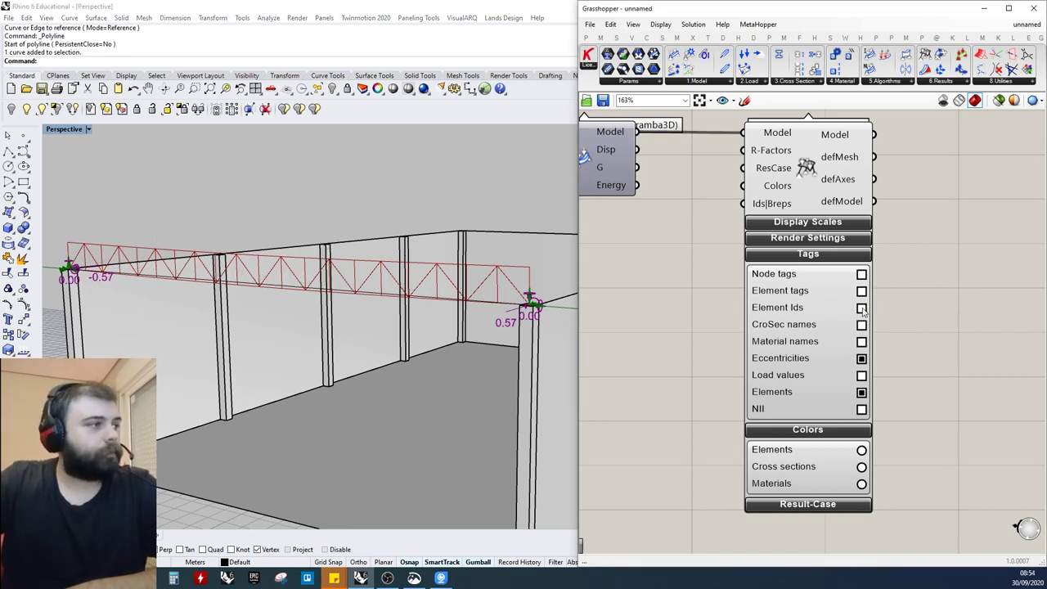
# Show the element tags in Model View and examine the numbering of the truss members up close
pyautogui.click(861, 292)
pyautogui.moveTo(441, 274); pyautogui.dragTo(493, 281, button='right')
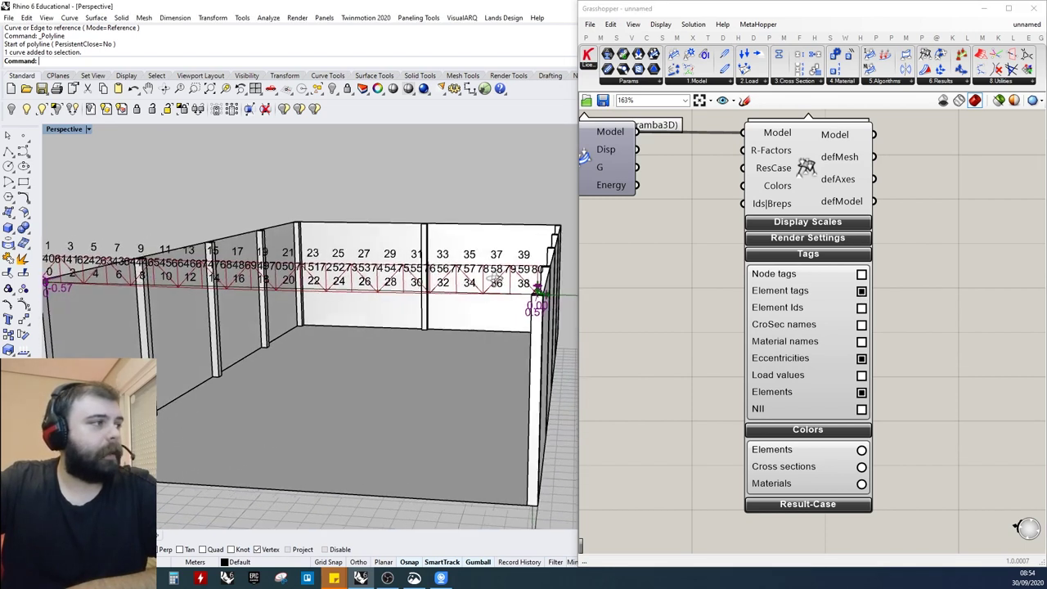
pyautogui.scroll(15, 300, 264)
pyautogui.scroll(-6, 347, 271)
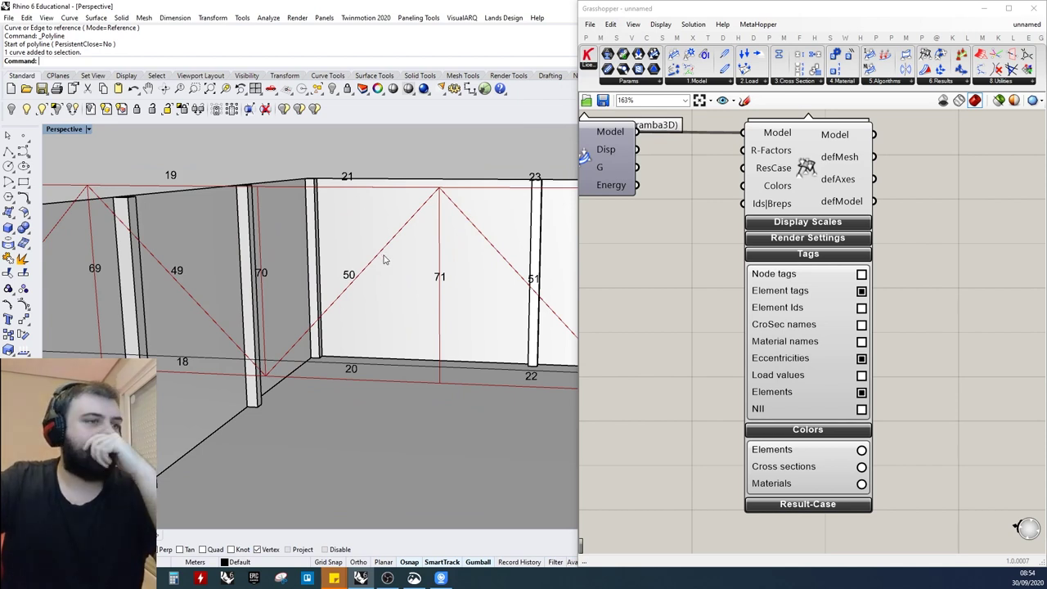
# Turn on Load values and turn off Eccentricities and Element tags in the Tags section of Model View
pyautogui.click(862, 365)
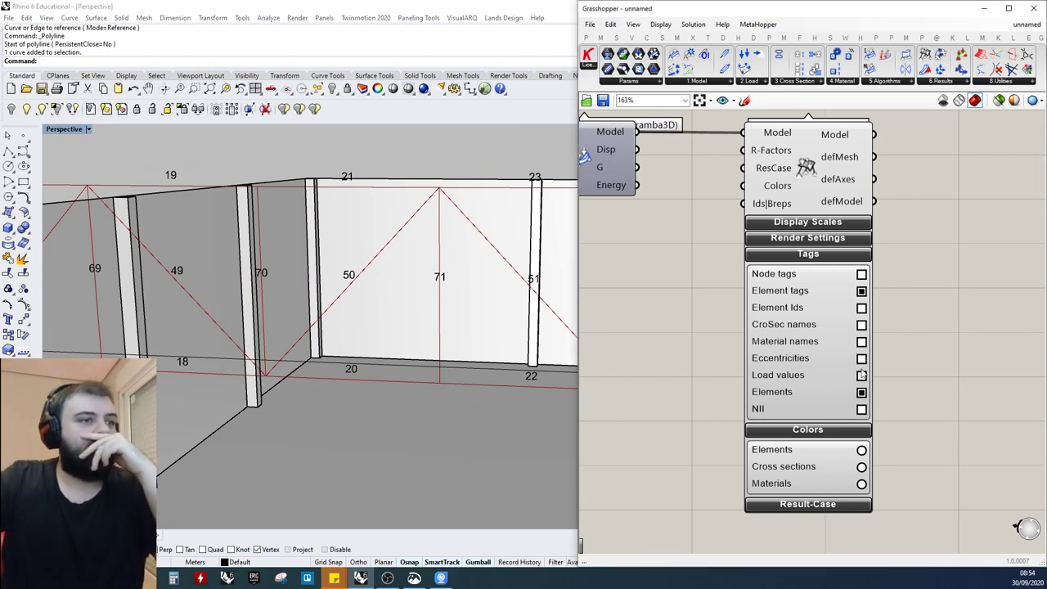
pyautogui.click(861, 359)
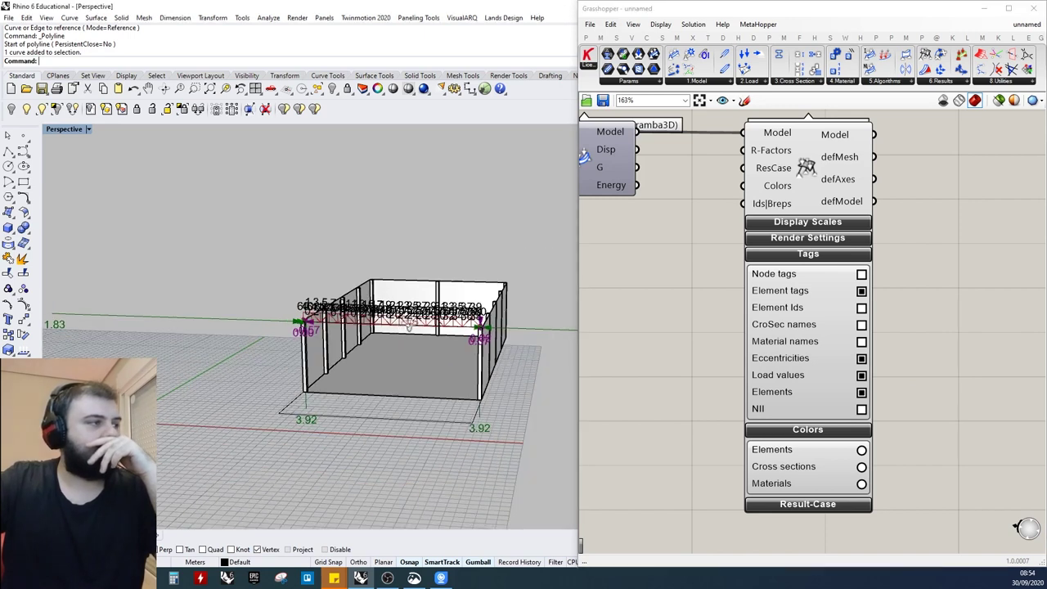
pyautogui.click(861, 359)
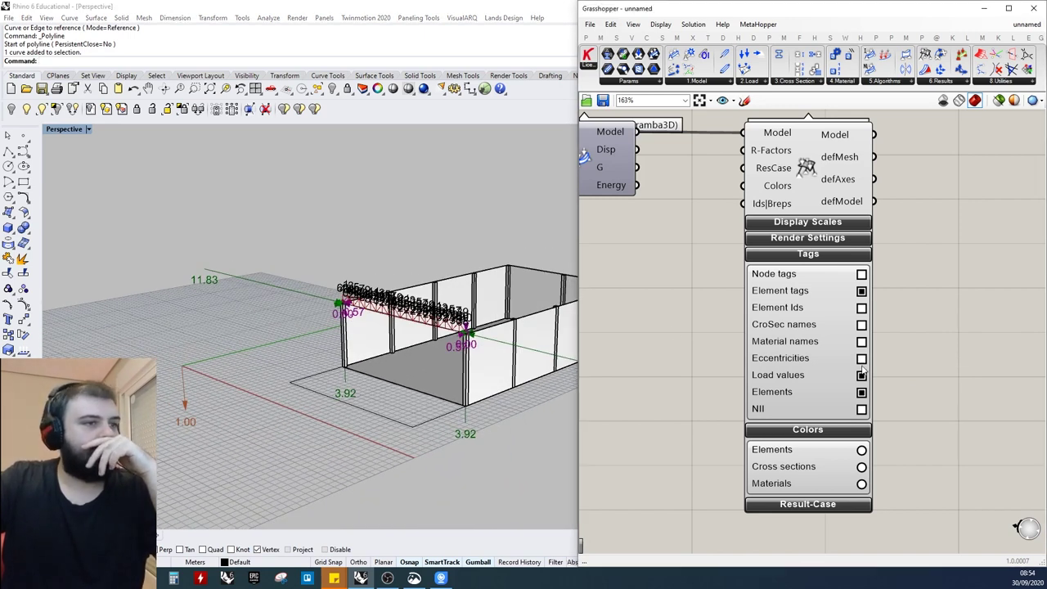
pyautogui.click(226, 429)
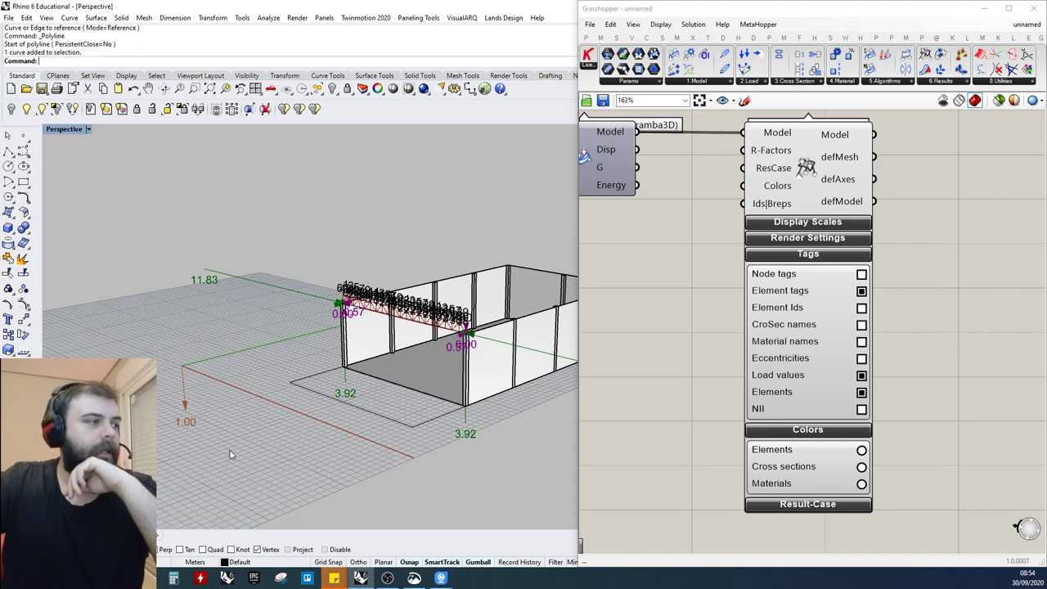
pyautogui.click(861, 290)
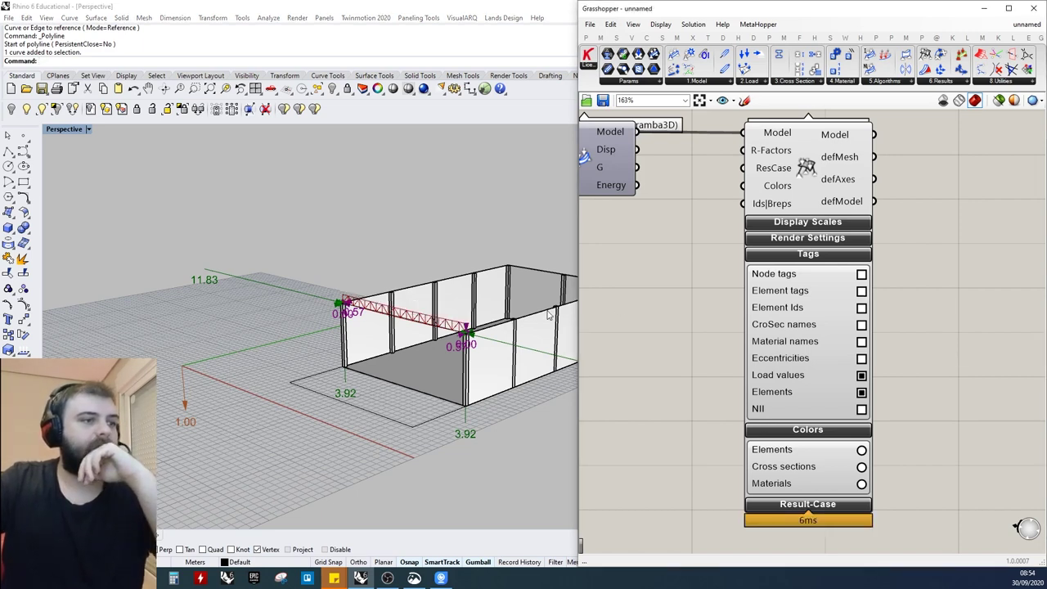
pyautogui.scroll(3, 548, 315)
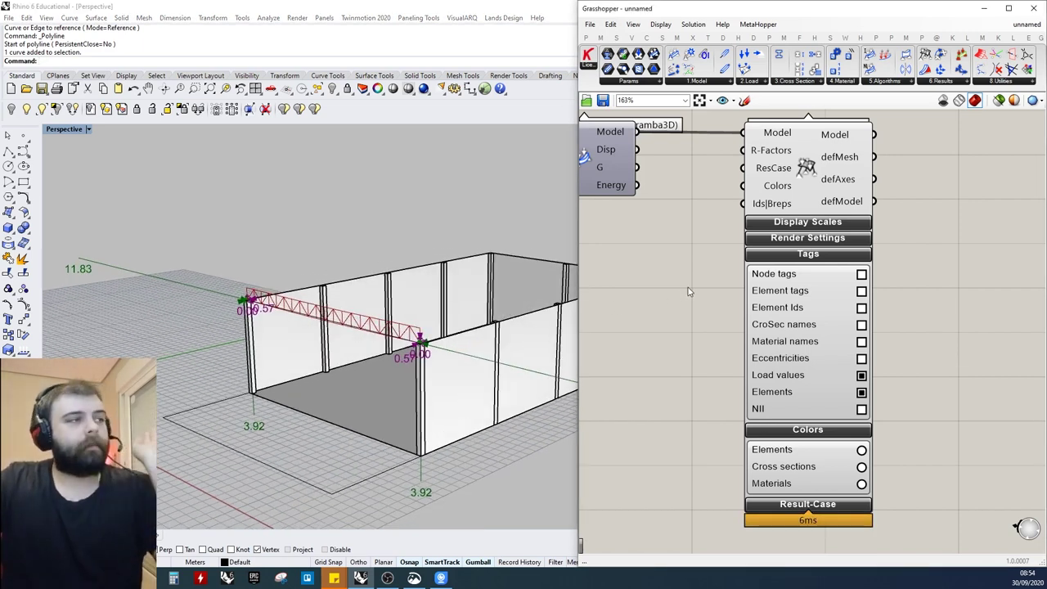
pyautogui.click(803, 174)
pyautogui.scroll(6, 335, 326)
pyautogui.click(668, 328)
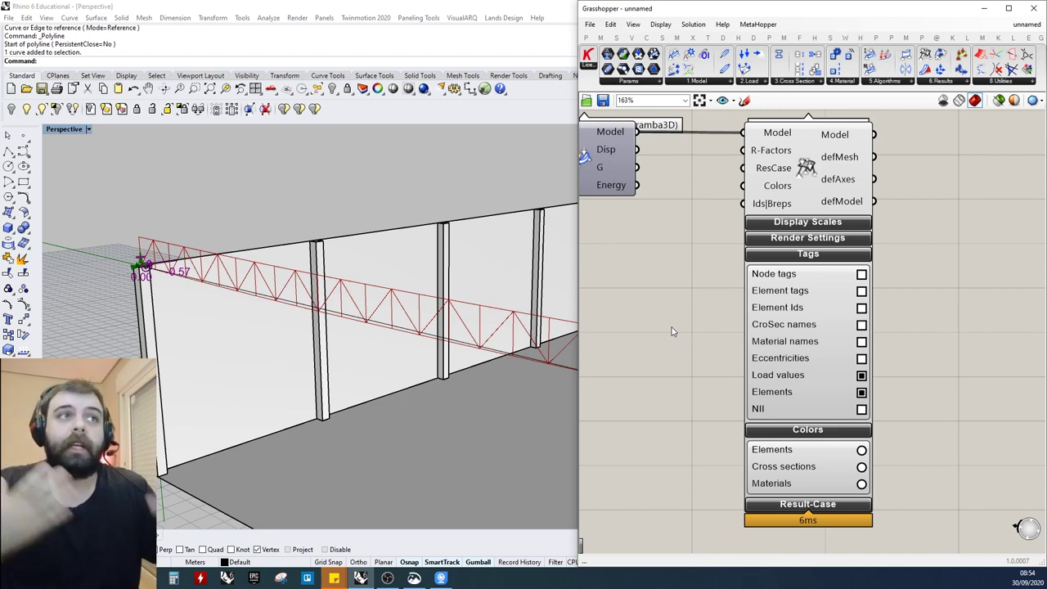
# Add a Beam View component beside Model View and connect Model View's Model output to its Model input
pyautogui.scroll(-3, 677, 284)
pyautogui.click(946, 84)
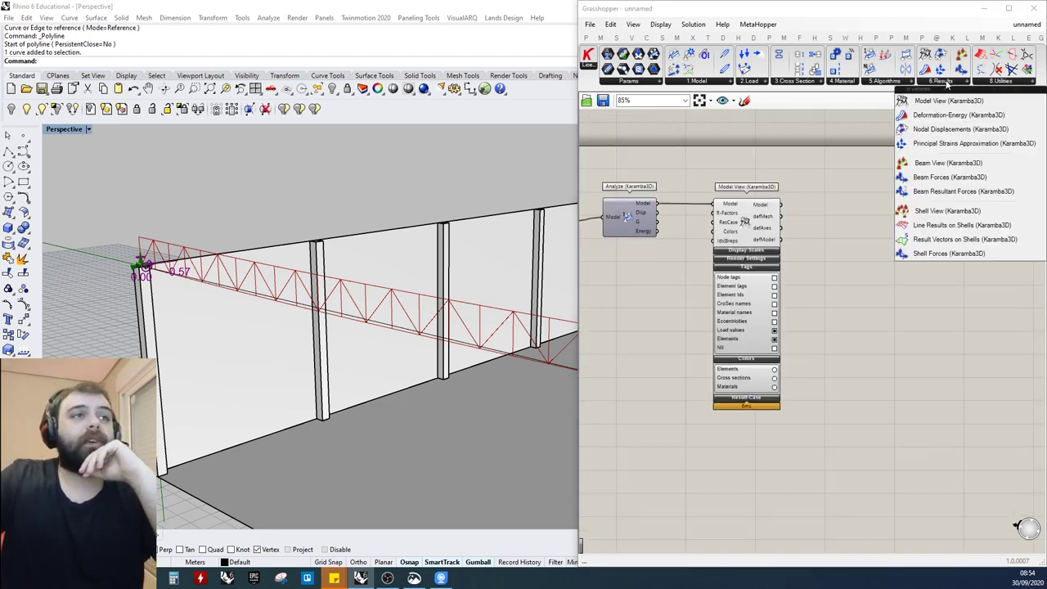
pyautogui.click(942, 164)
pyautogui.click(900, 209)
pyautogui.scroll(3, 932, 213)
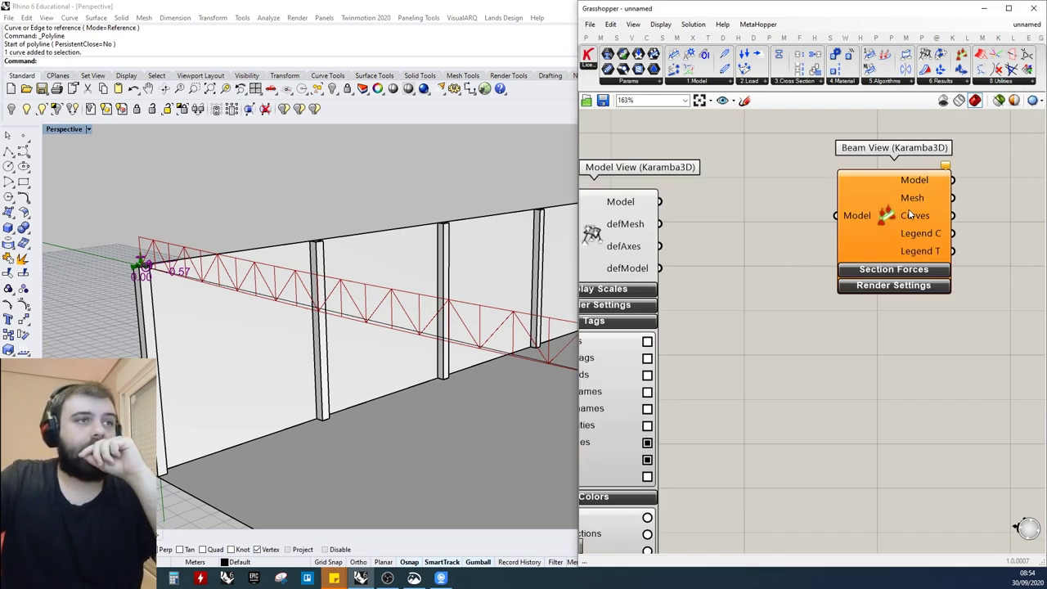
pyautogui.scroll(-2, 935, 213)
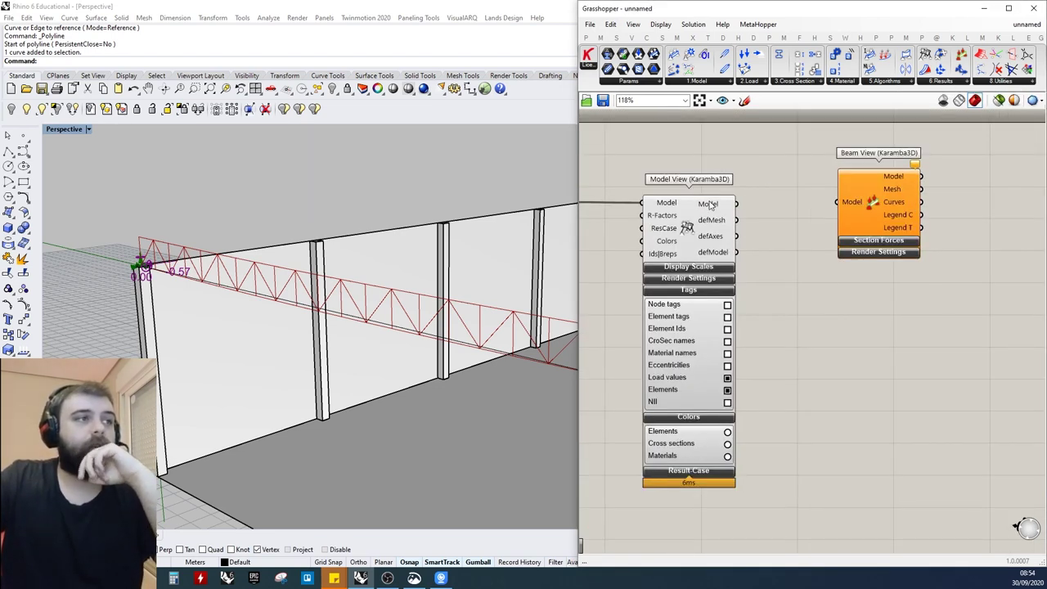
pyautogui.moveTo(695, 234)
pyautogui.mouseDown()
pyautogui.moveTo(715, 229)
pyautogui.moveTo(693, 232)
pyautogui.mouseUp()
pyautogui.moveTo(740, 203); pyautogui.dragTo(837, 202)
pyautogui.click(811, 237)
# Turn off the preview of the Model View component and examine the beam cross sections rendered on the truss
pyautogui.click(401, 315)
pyautogui.moveTo(400, 314)
pyautogui.mouseDown(button='right')
pyautogui.moveTo(470, 304)
pyautogui.moveTo(395, 304)
pyautogui.mouseUp(button='right')
pyautogui.scroll(-3, 849, 259)
pyautogui.moveTo(806, 414); pyautogui.dragTo(679, 193)
pyautogui.middleClick(750, 199)
pyautogui.click(782, 170)
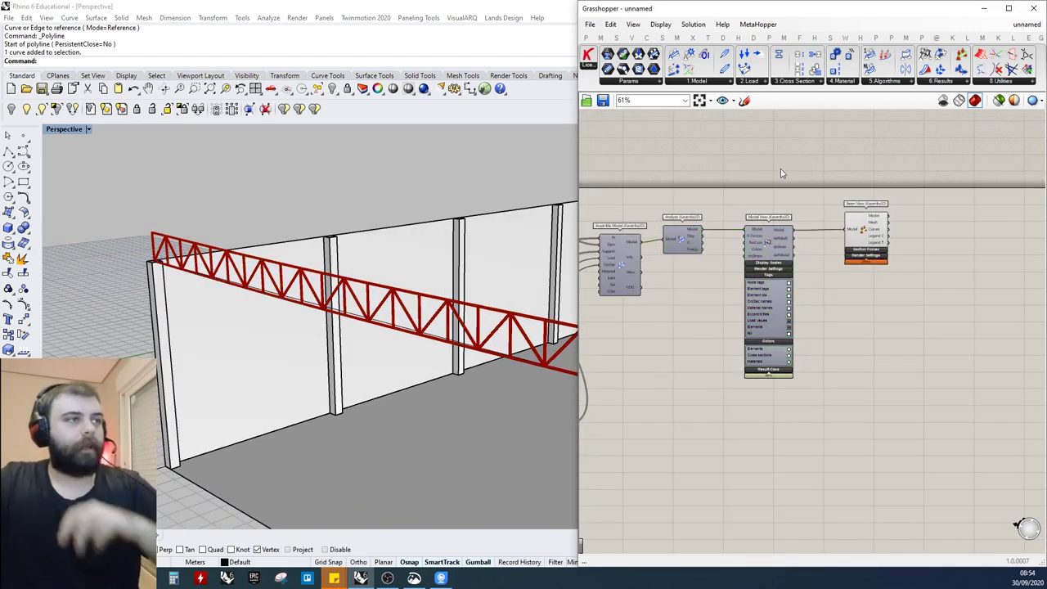
pyautogui.scroll(5, 330, 285)
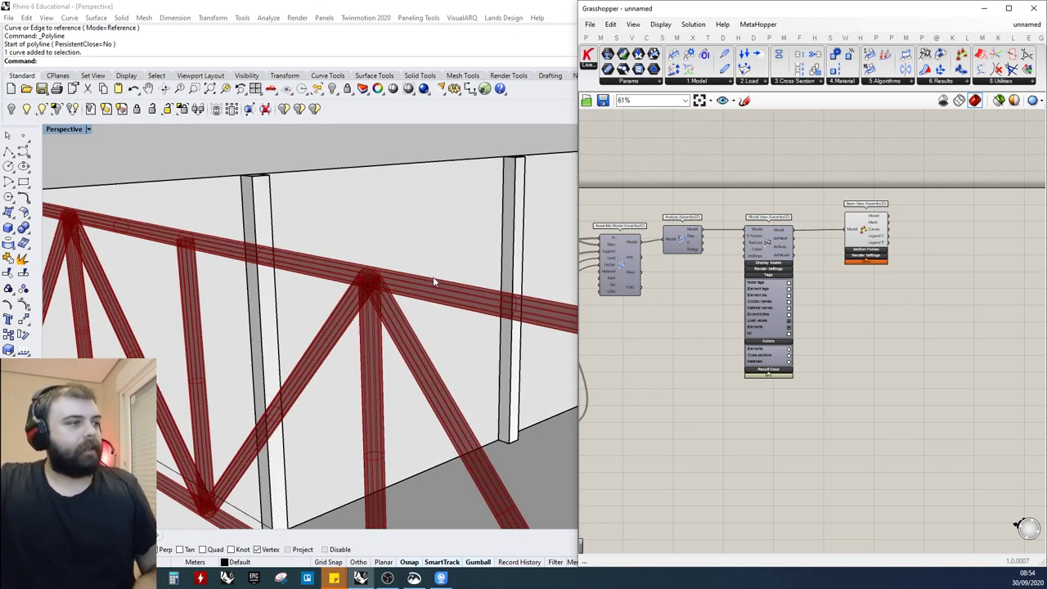
pyautogui.scroll(-2, 476, 268)
pyautogui.scroll(5, 476, 268)
pyautogui.scroll(-2, 450, 237)
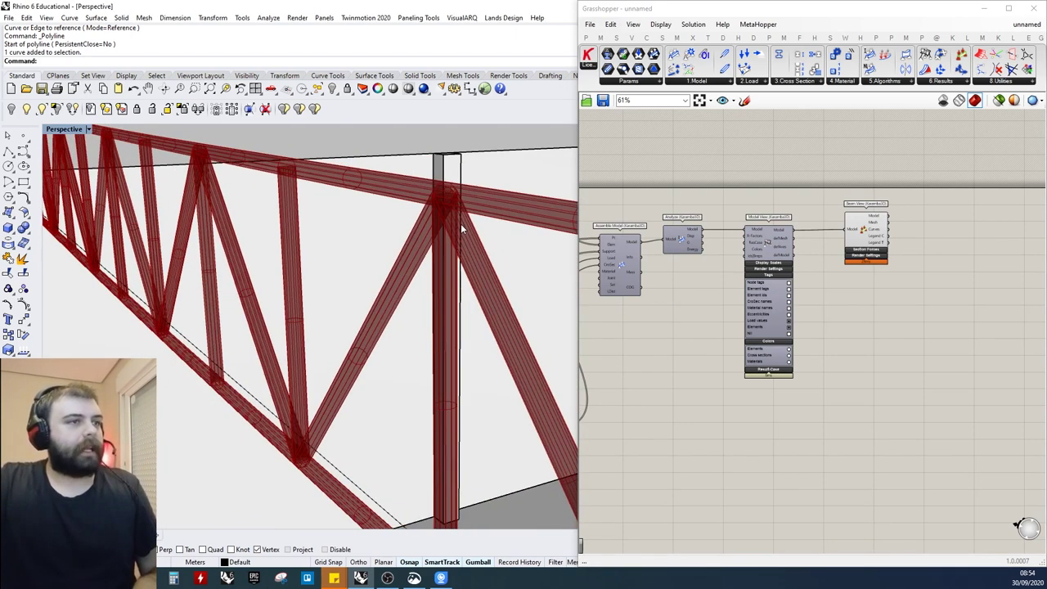
# Look through the Section Forces options of Beam View, collapse them, and expand its Render Settings
pyautogui.scroll(4, 876, 242)
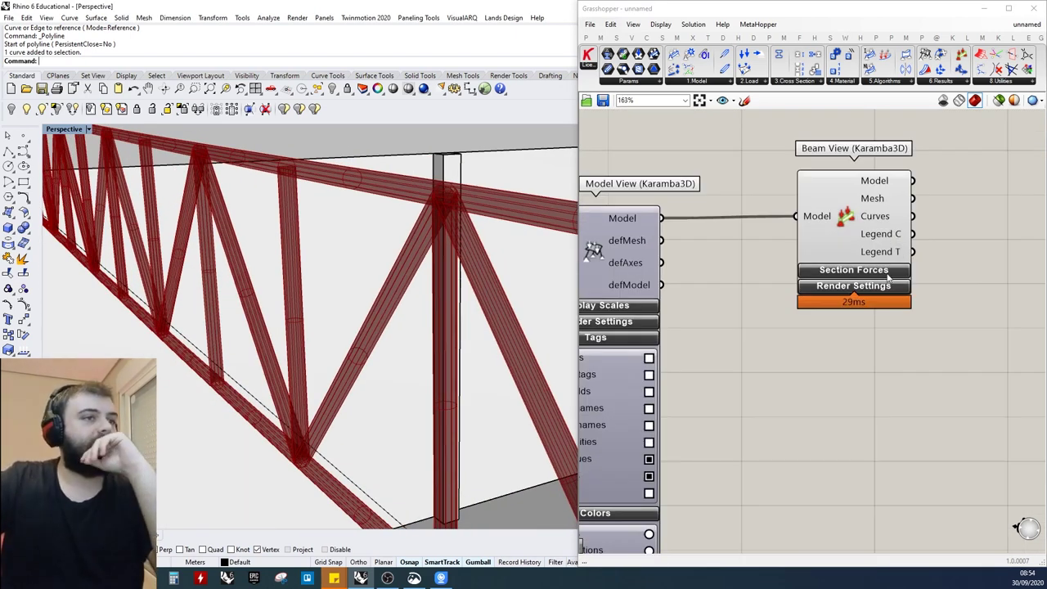
pyautogui.click(853, 272)
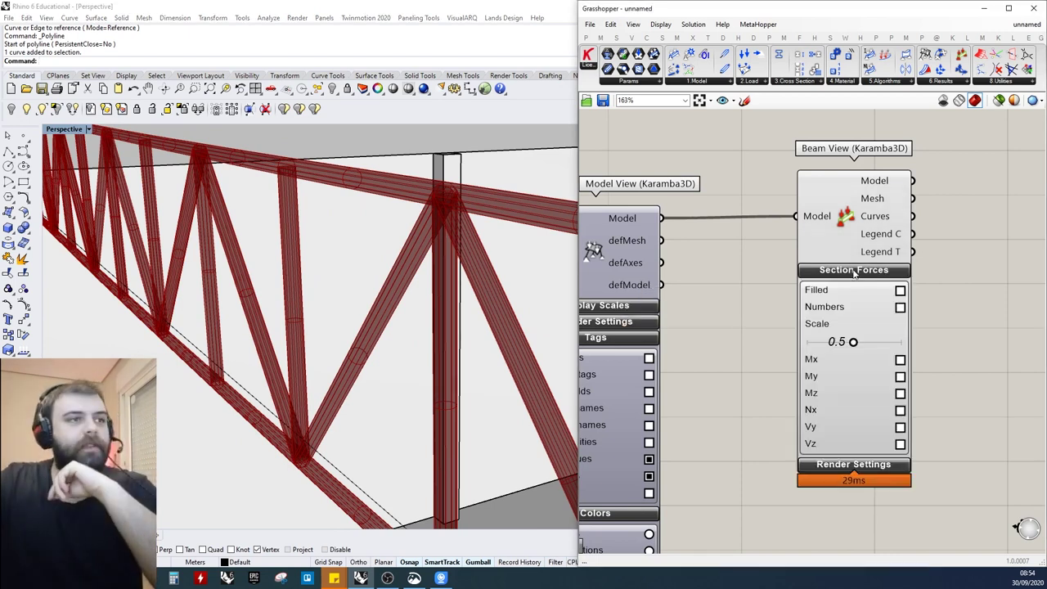
pyautogui.click(880, 273)
pyautogui.click(869, 287)
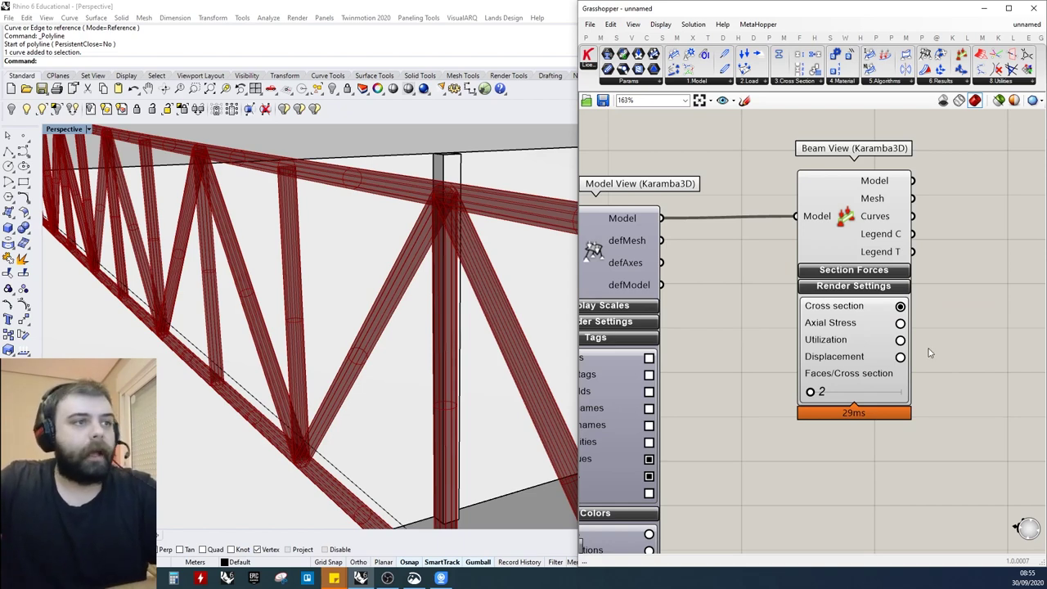
pyautogui.scroll(-10, 368, 211)
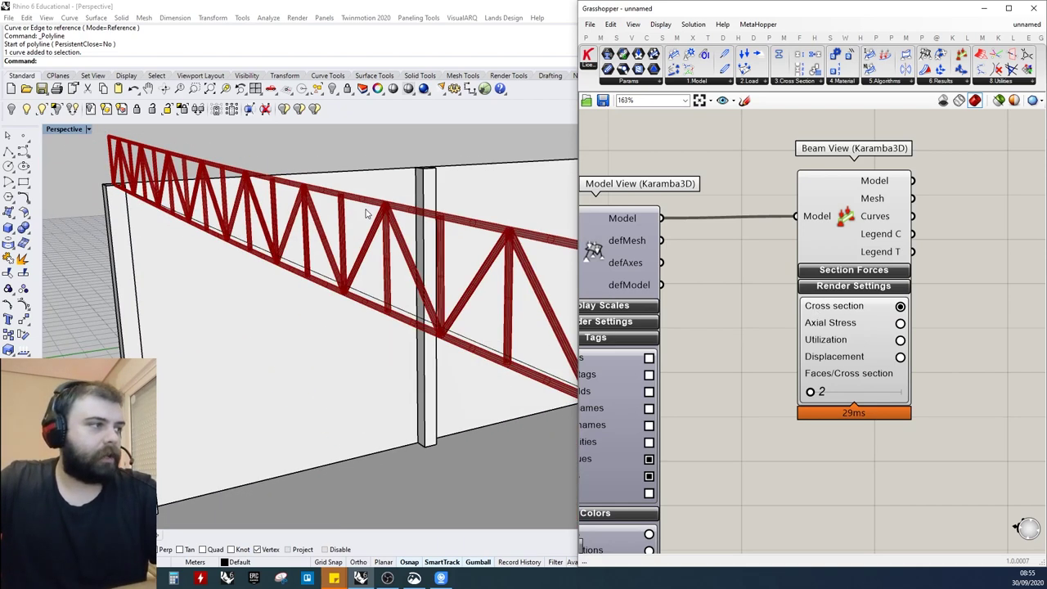
# Set Beam View's Render Settings to Axial Stress so the truss members are coloured by stress
pyautogui.moveTo(367, 211); pyautogui.dragTo(411, 239, button='right')
pyautogui.scroll(1, 905, 330)
pyautogui.scroll(5, 902, 334)
pyautogui.click(848, 322)
pyautogui.scroll(5, 431, 256)
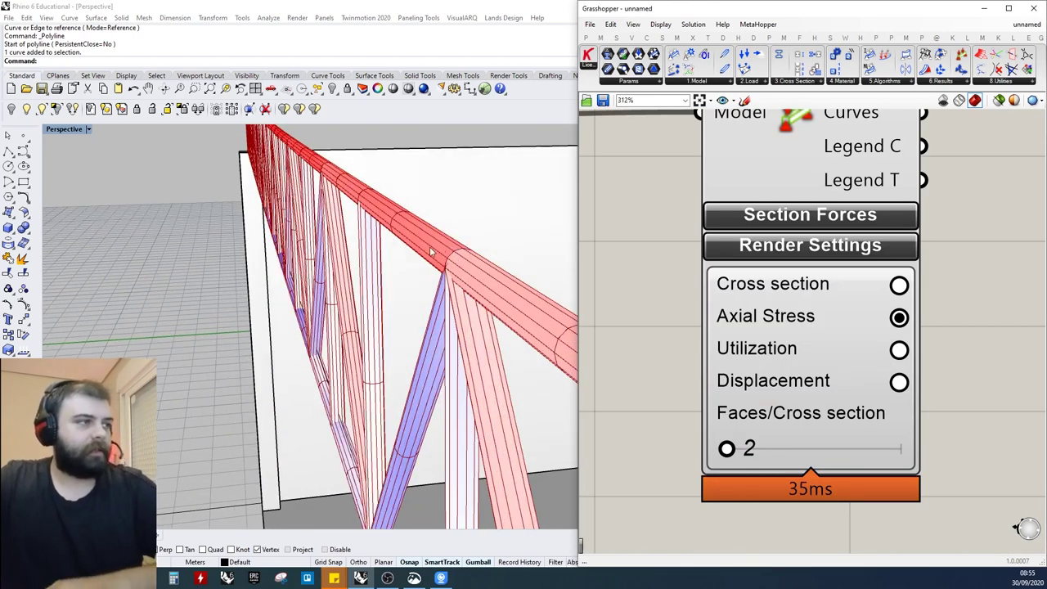
# Examine the axial stress colours on the truss chords and diagonals, both from a distance and close up at a joint
pyautogui.scroll(-4, 515, 269)
pyautogui.scroll(4, 452, 262)
pyautogui.moveTo(465, 272); pyautogui.dragTo(349, 260, button='right')
pyautogui.scroll(-3, 493, 262)
pyautogui.scroll(-3, 352, 261)
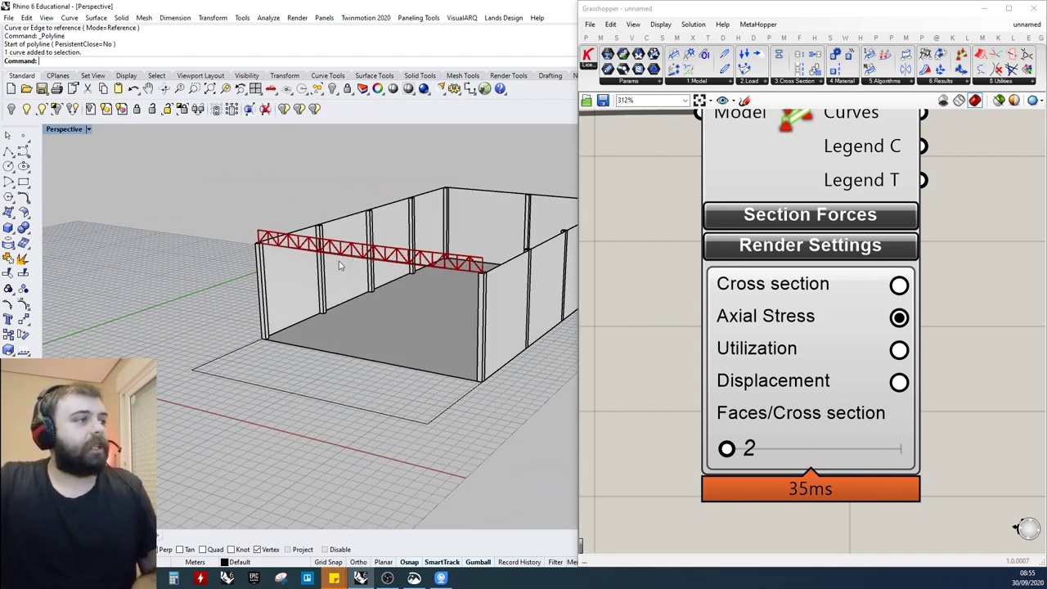
pyautogui.scroll(8, 359, 263)
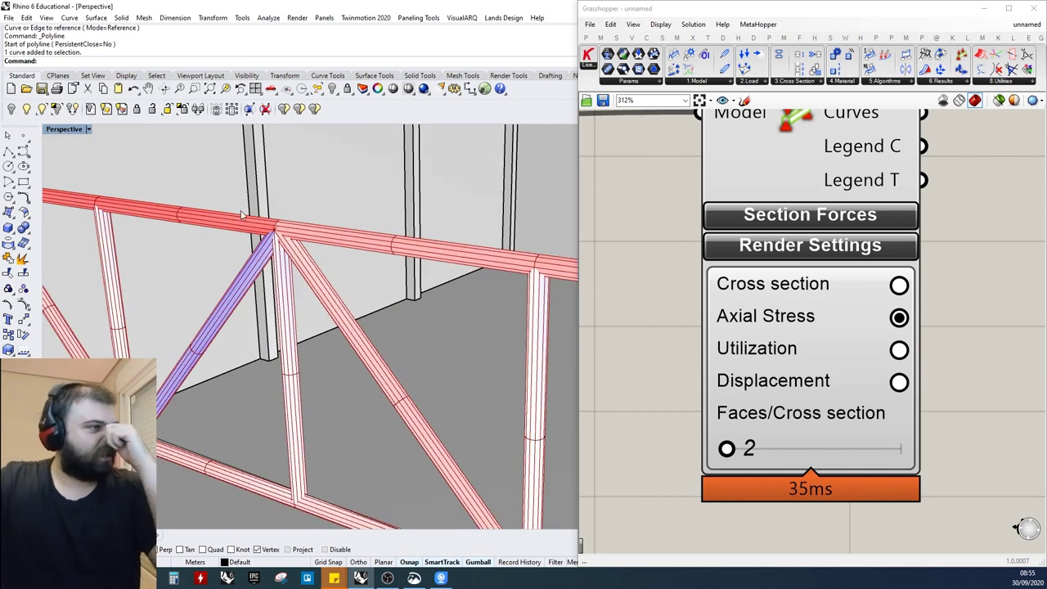
pyautogui.scroll(5, 287, 236)
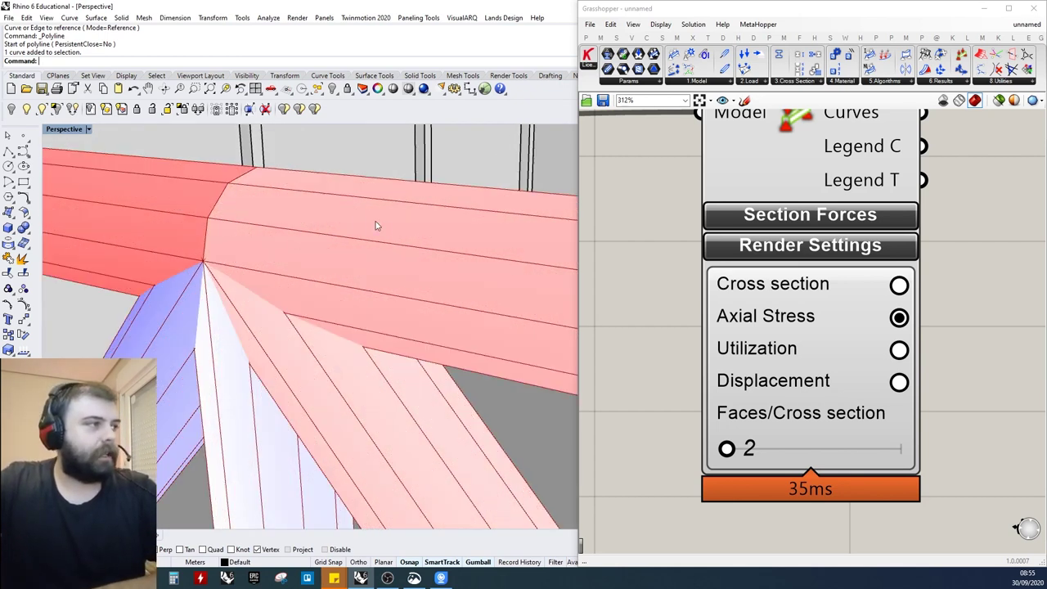
pyautogui.scroll(-4, 355, 222)
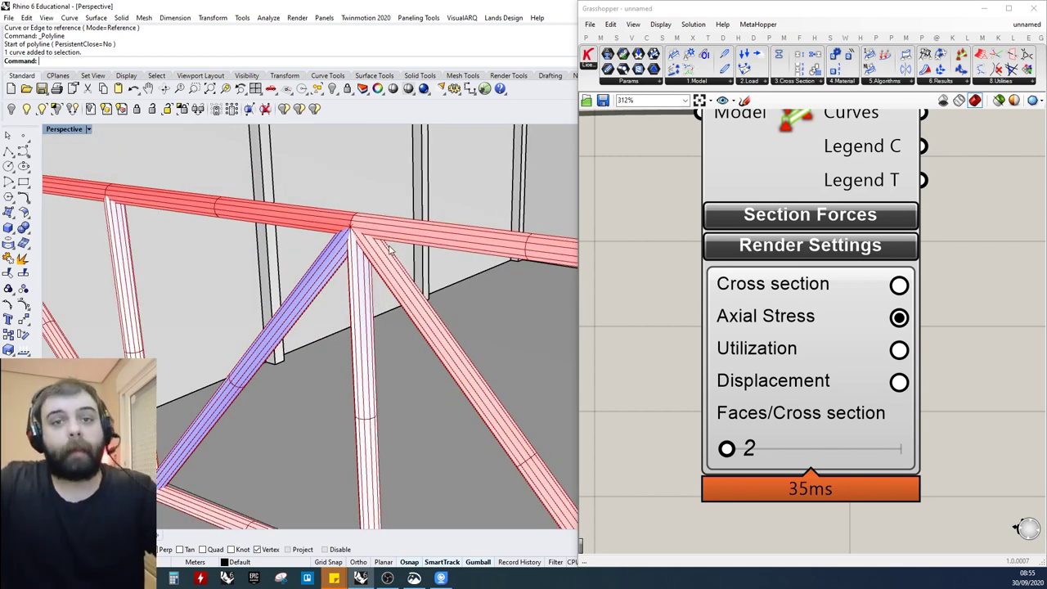
# Turn off Preview Mesh Edges in Grasshopper's display options
pyautogui.click(636, 242)
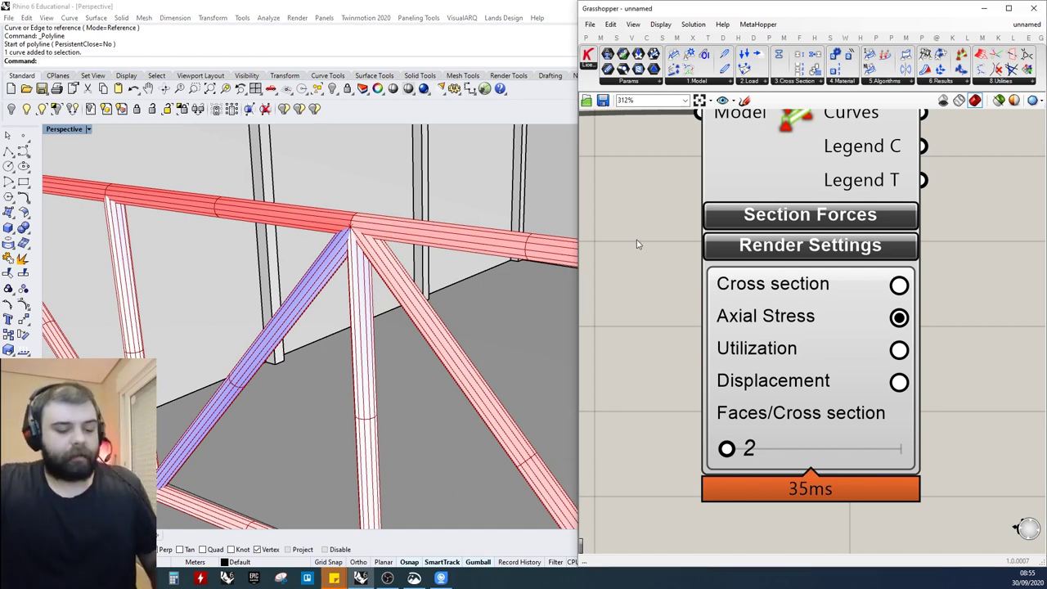
pyautogui.click(660, 24)
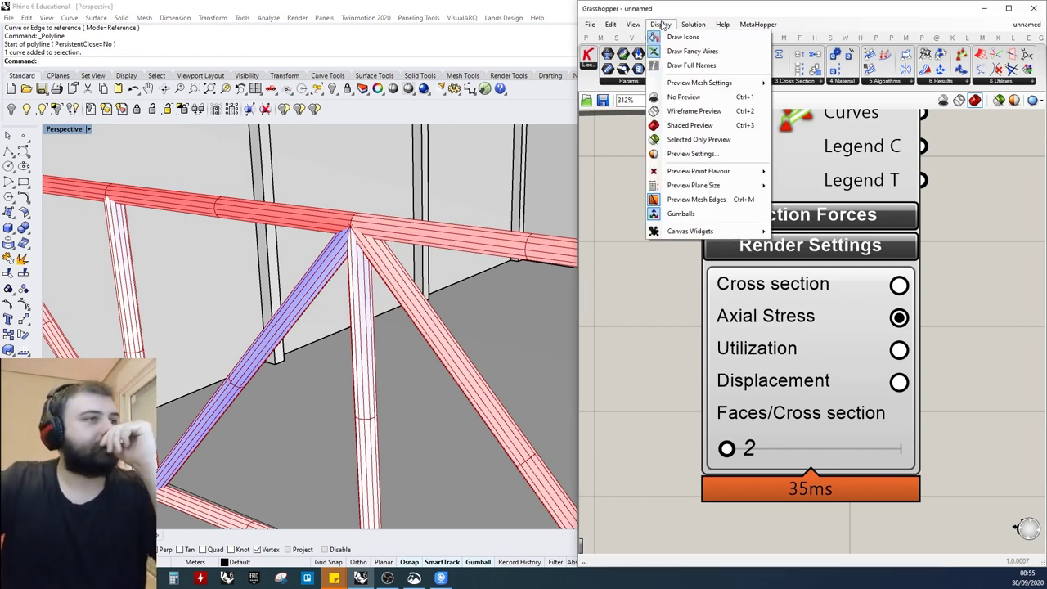
pyautogui.click(695, 199)
# Examine the axial stress colours along the whole truss from several viewpoints without mesh edges
pyautogui.scroll(-5, 458, 232)
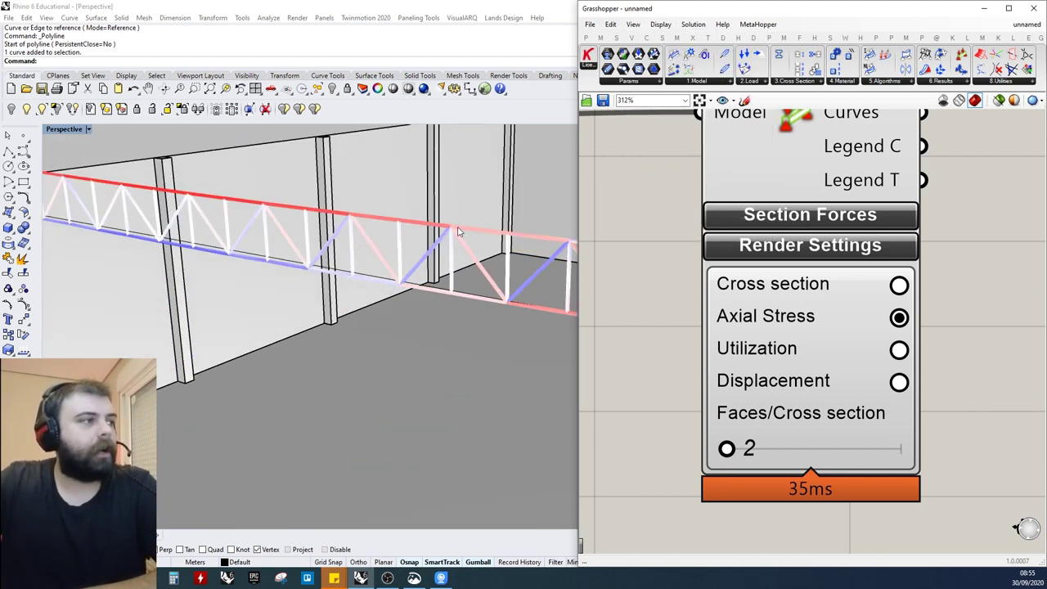
pyautogui.scroll(-5, 458, 232)
pyautogui.scroll(-6, 456, 206)
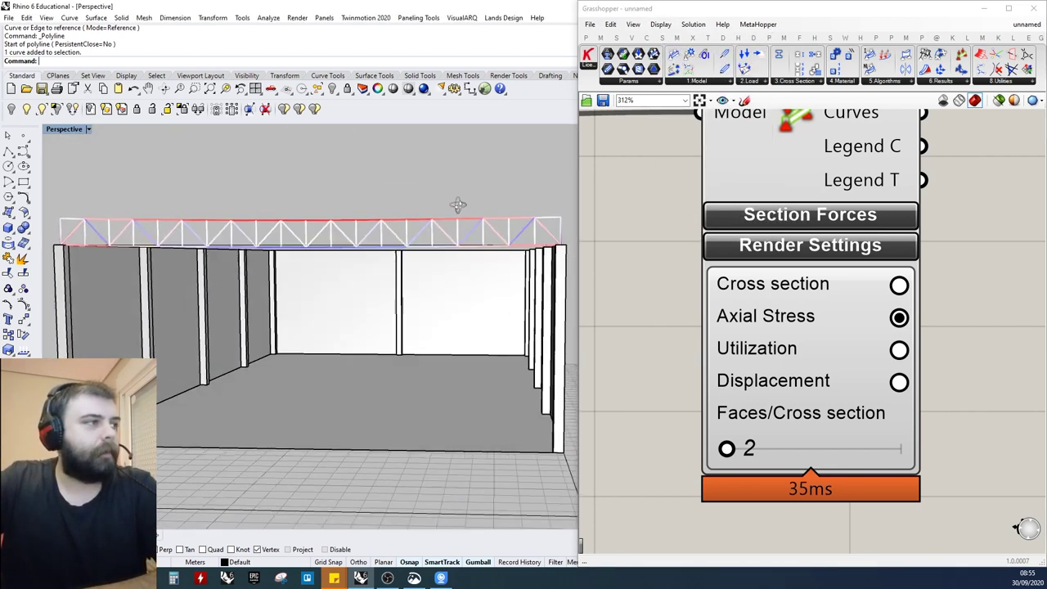
pyautogui.scroll(-2, 469, 211)
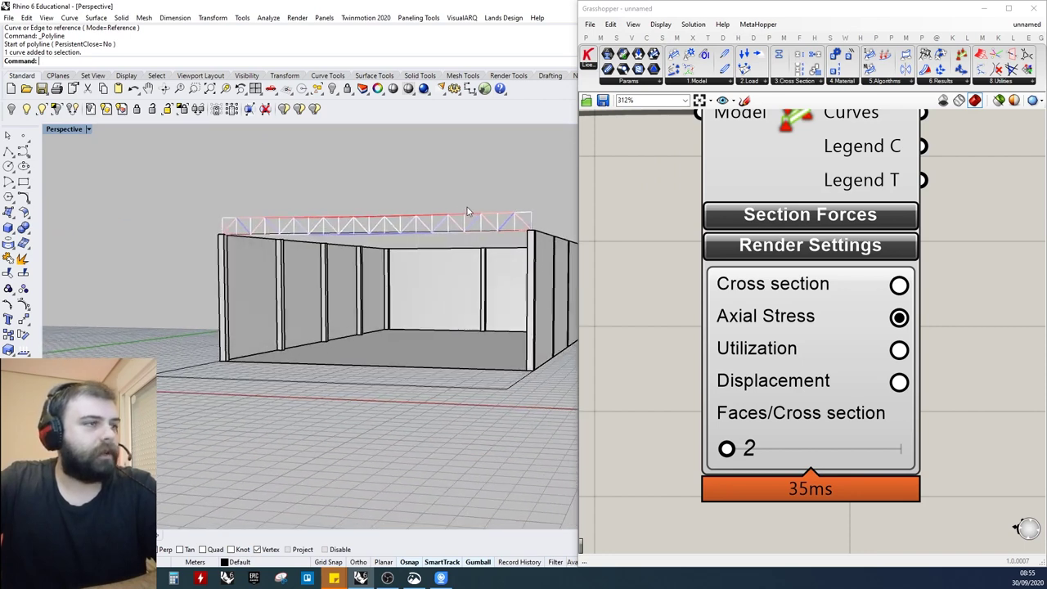
pyautogui.moveTo(471, 221); pyautogui.dragTo(572, 282, button='right')
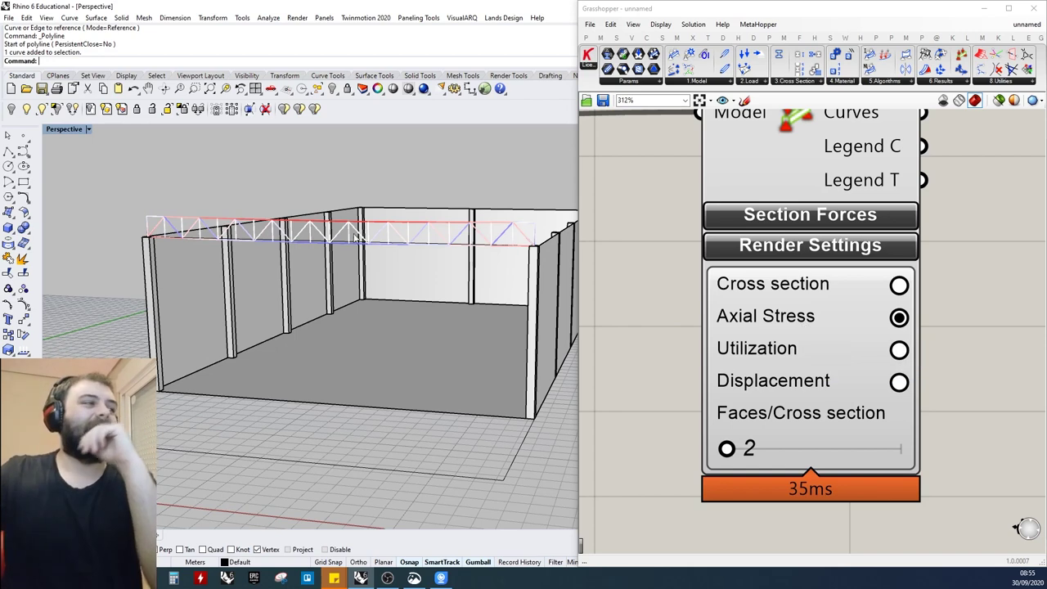
pyautogui.moveTo(431, 238); pyautogui.dragTo(376, 288, button='right')
pyautogui.moveTo(484, 267); pyautogui.dragTo(460, 261, button='right')
pyautogui.scroll(-3, 843, 307)
# Switch Beam View's rendering to Utilization and examine the truss
pyautogui.click(830, 205)
pyautogui.click(911, 227)
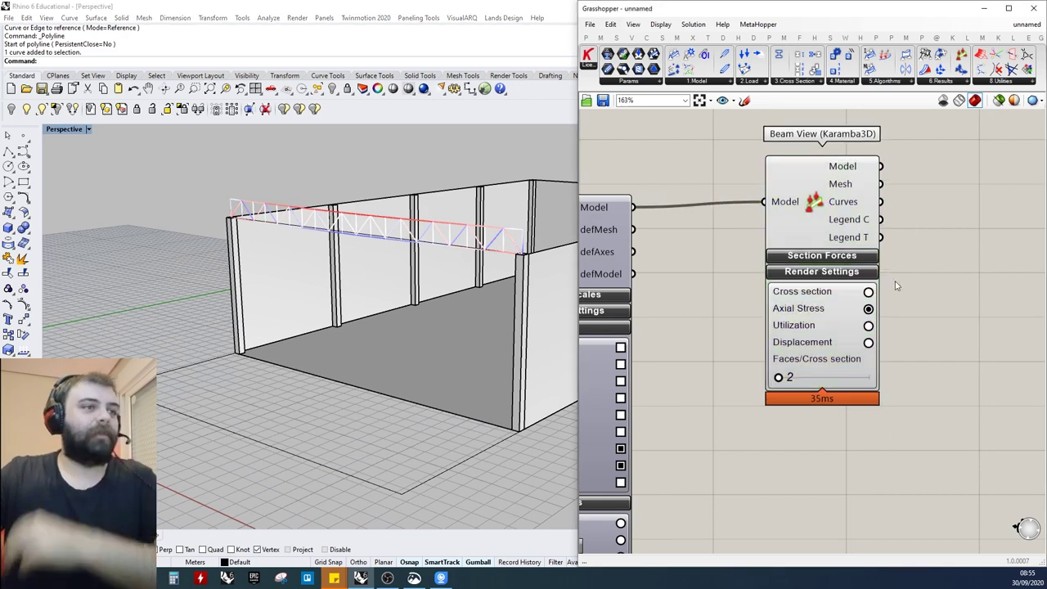
pyautogui.scroll(3, 932, 278)
pyautogui.click(874, 330)
pyautogui.moveTo(261, 235); pyautogui.dragTo(290, 229, button='right')
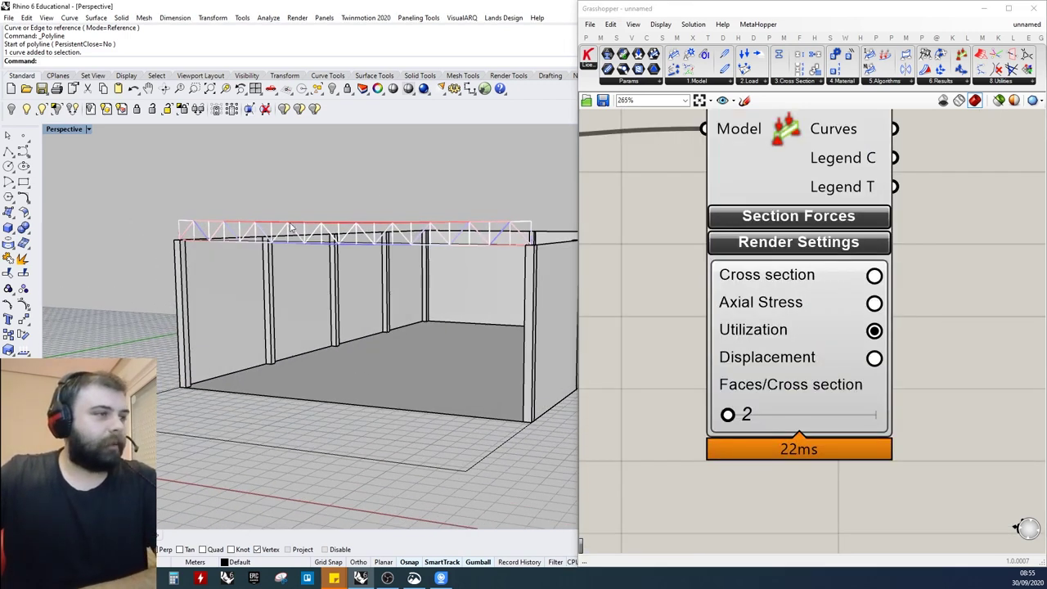
# Switch Beam View's rendering to Displacement and check the maximum displacement at the Analyze component's Disp output
pyautogui.click(875, 358)
pyautogui.moveTo(262, 253); pyautogui.dragTo(297, 245, button='right')
pyautogui.scroll(-5, 943, 253)
pyautogui.scroll(3, 746, 258)
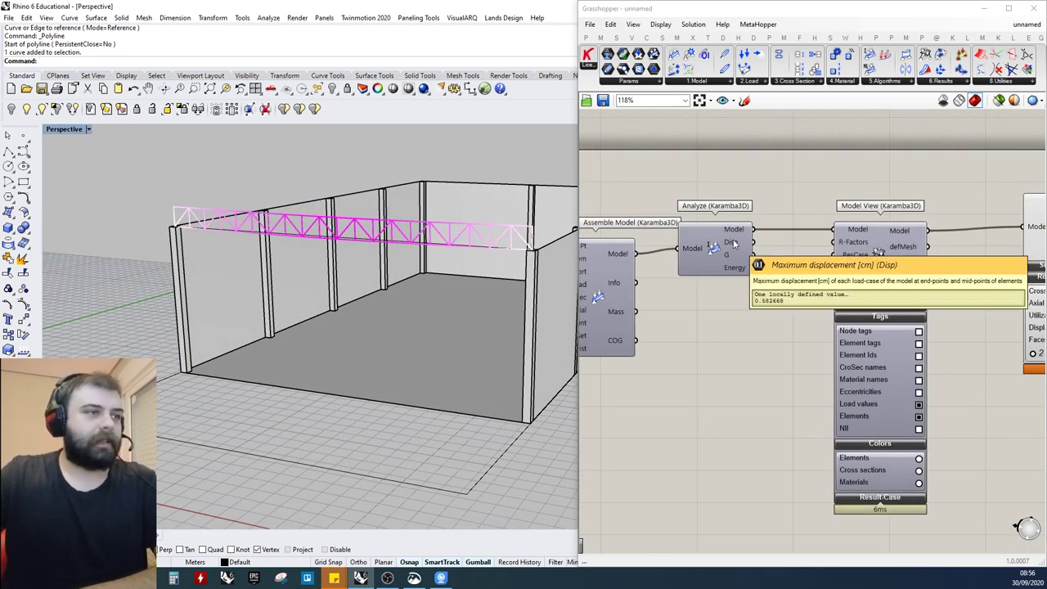
pyautogui.scroll(-4, 677, 254)
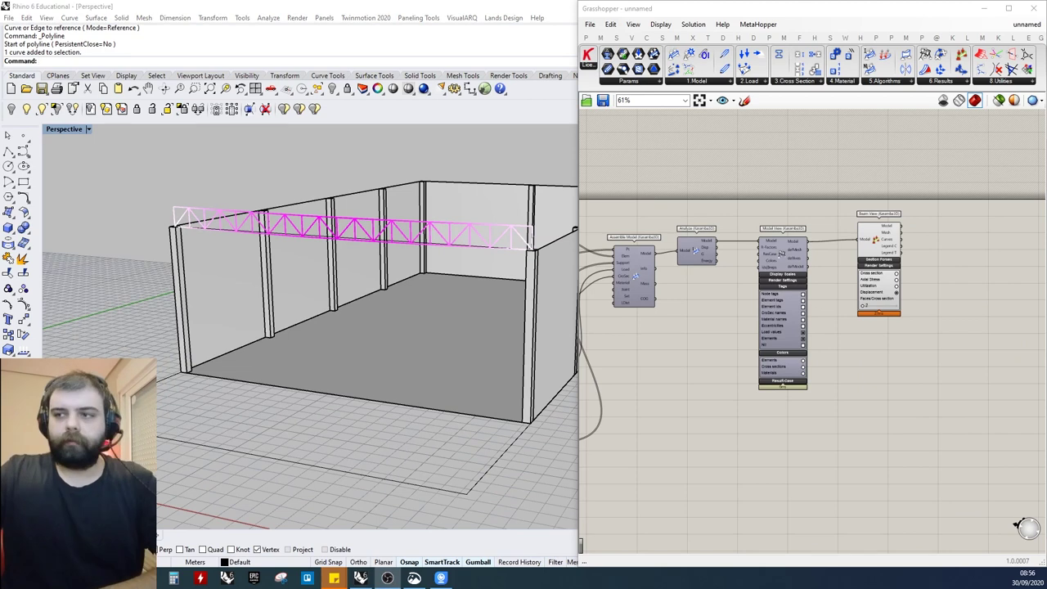
pyautogui.scroll(4, 897, 261)
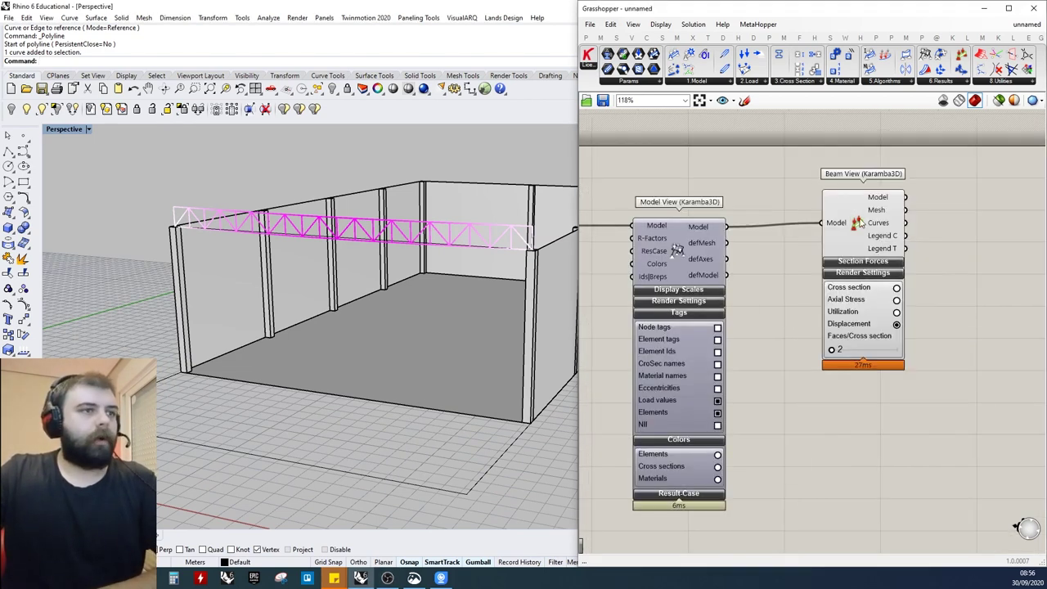
pyautogui.scroll(-5, 939, 243)
pyautogui.scroll(8, 823, 283)
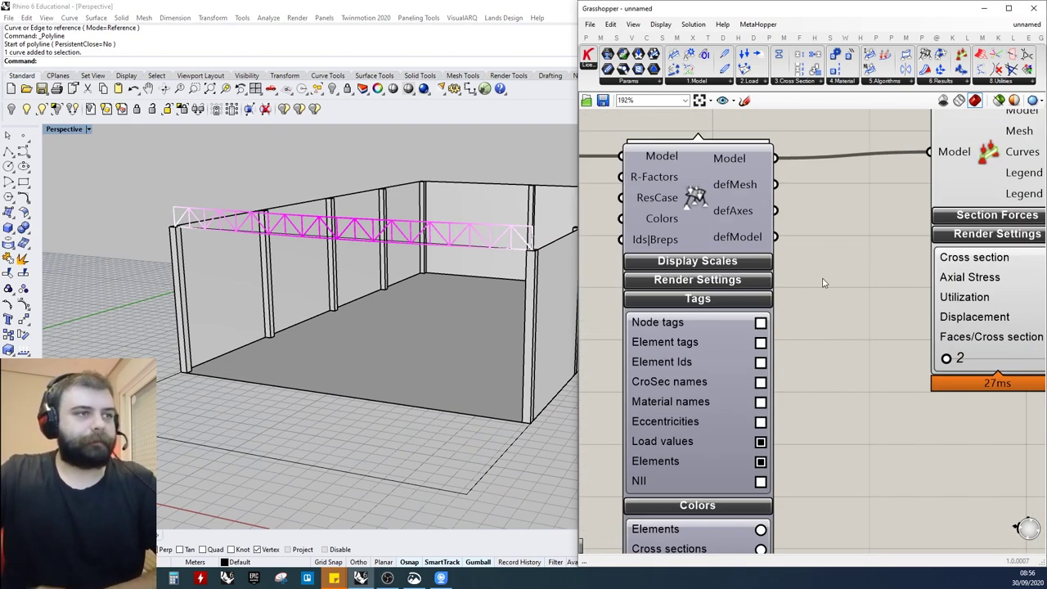
# Expand Model View's Display Scales and lower the Deformation scale to 5.43
pyautogui.click(736, 262)
pyautogui.scroll(-3, 786, 287)
pyautogui.scroll(6, 776, 286)
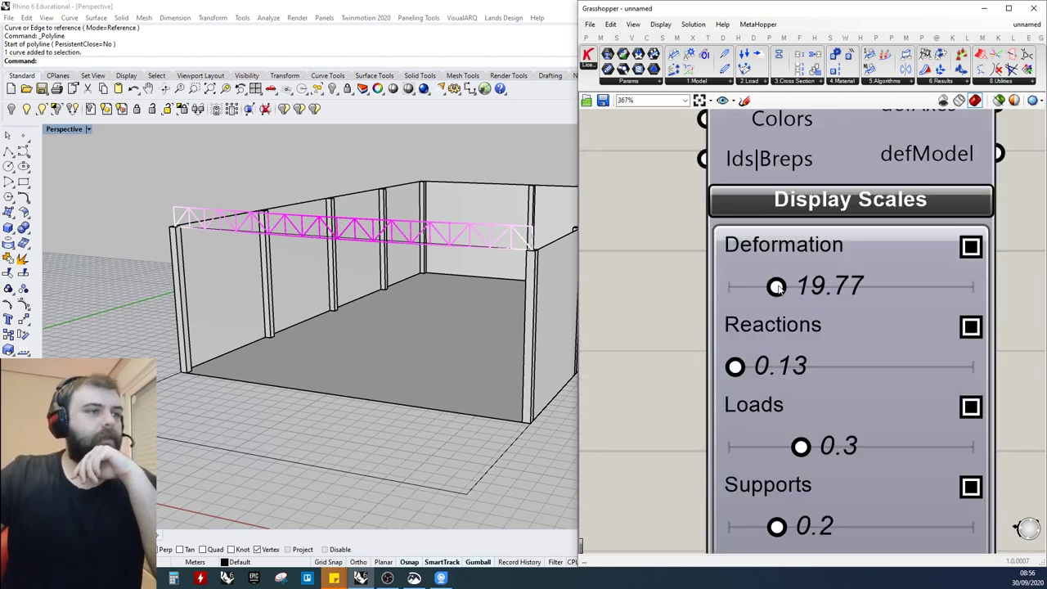
pyautogui.moveTo(777, 288); pyautogui.dragTo(738, 286)
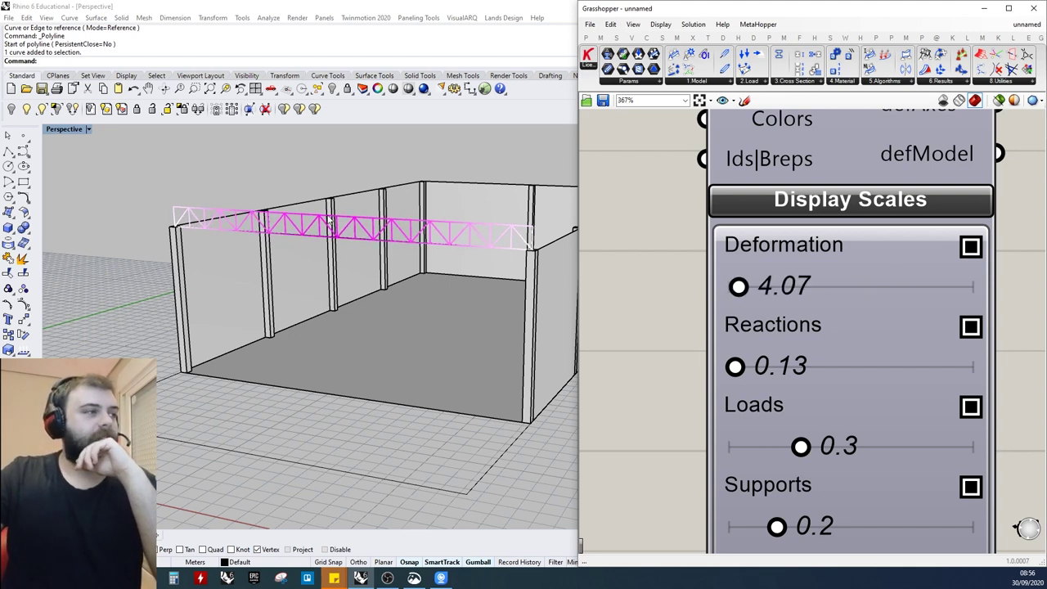
pyautogui.scroll(4, 331, 246)
pyautogui.scroll(-4, 331, 245)
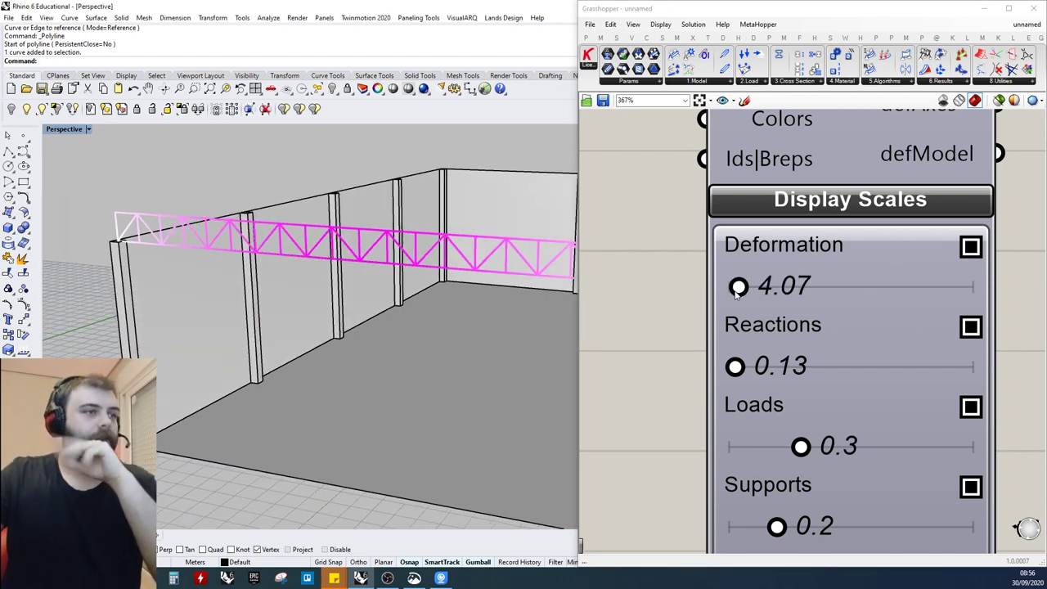
pyautogui.moveTo(736, 293); pyautogui.dragTo(740, 286)
pyautogui.scroll(-3, 695, 311)
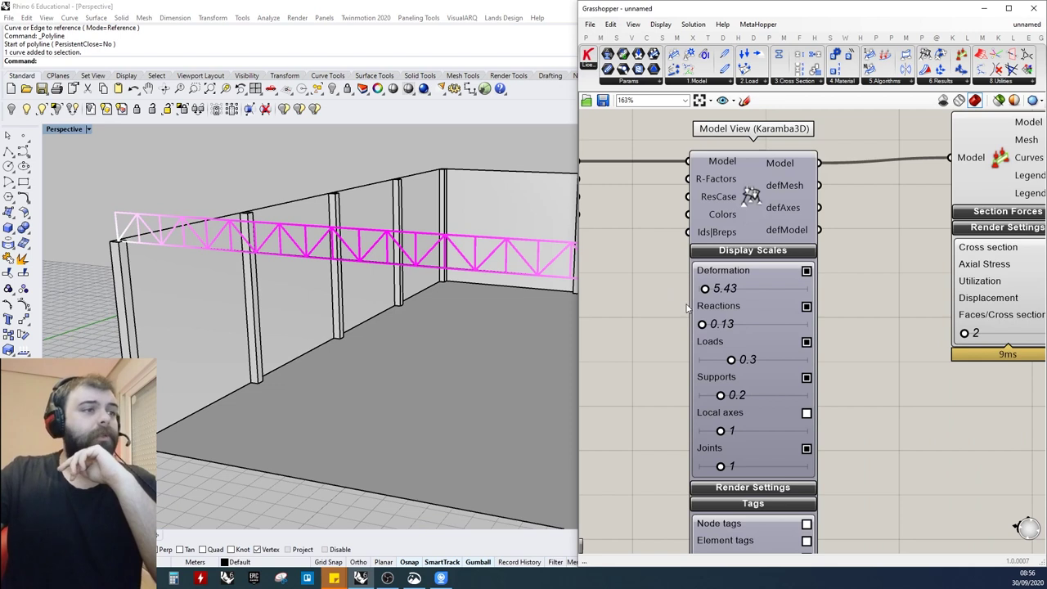
# Compare the Axial Stress and Utilization renderings in Beam View, leaving Utilization selected
pyautogui.scroll(-3, 691, 294)
pyautogui.scroll(5, 910, 266)
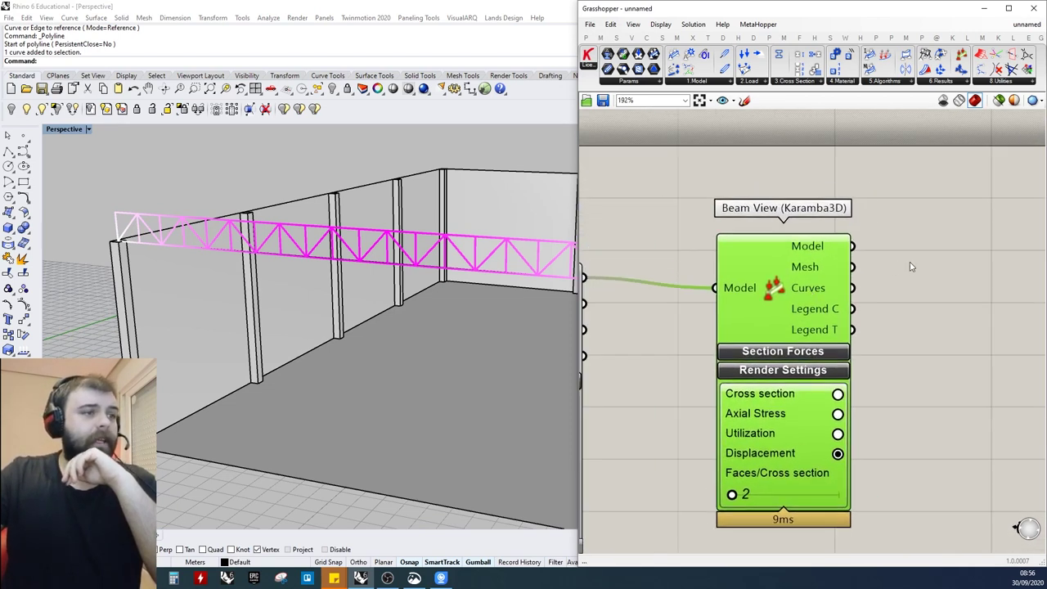
pyautogui.scroll(2, 911, 266)
pyautogui.click(880, 342)
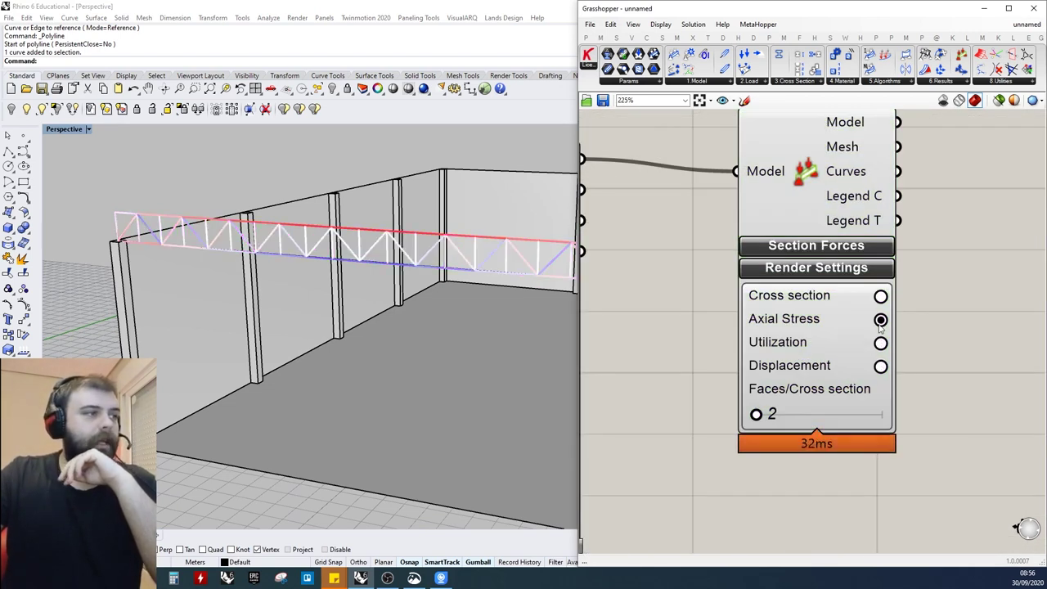
pyautogui.click(880, 342)
pyautogui.click(880, 319)
pyautogui.click(880, 342)
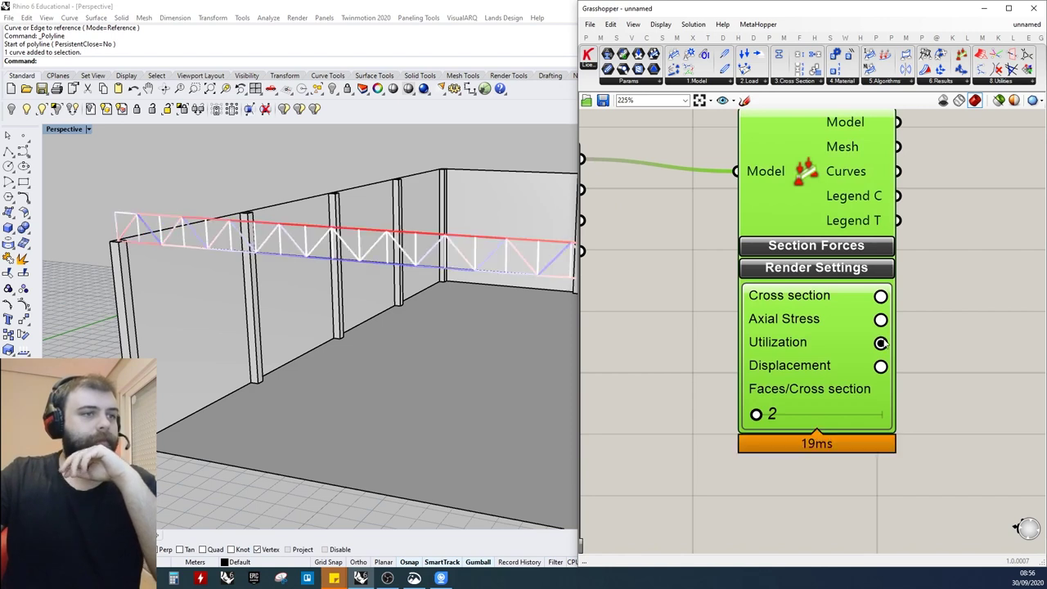
pyautogui.click(881, 343)
pyautogui.click(935, 306)
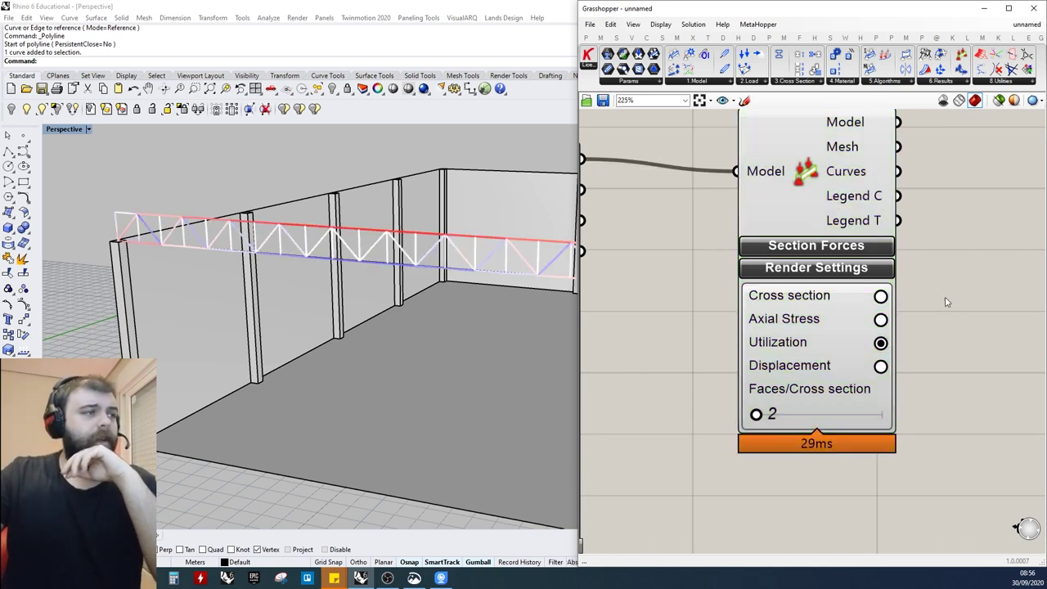
# Raise the Deformation scale in Model View to 66.1 and check the deformed truss
pyautogui.scroll(-6, 947, 288)
pyautogui.scroll(6, 792, 296)
pyautogui.moveTo(699, 318); pyautogui.dragTo(789, 318)
pyautogui.scroll(-4, 365, 239)
pyautogui.moveTo(348, 239); pyautogui.dragTo(365, 239, button='right')
pyautogui.scroll(-5, 792, 241)
# Shift Model View slightly and move Beam View closer to it to tidy their layout on the canvas
pyautogui.moveTo(790, 225)
pyautogui.mouseDown()
pyautogui.moveTo(774, 226)
pyautogui.moveTo(804, 227)
pyautogui.moveTo(793, 228)
pyautogui.mouseUp()
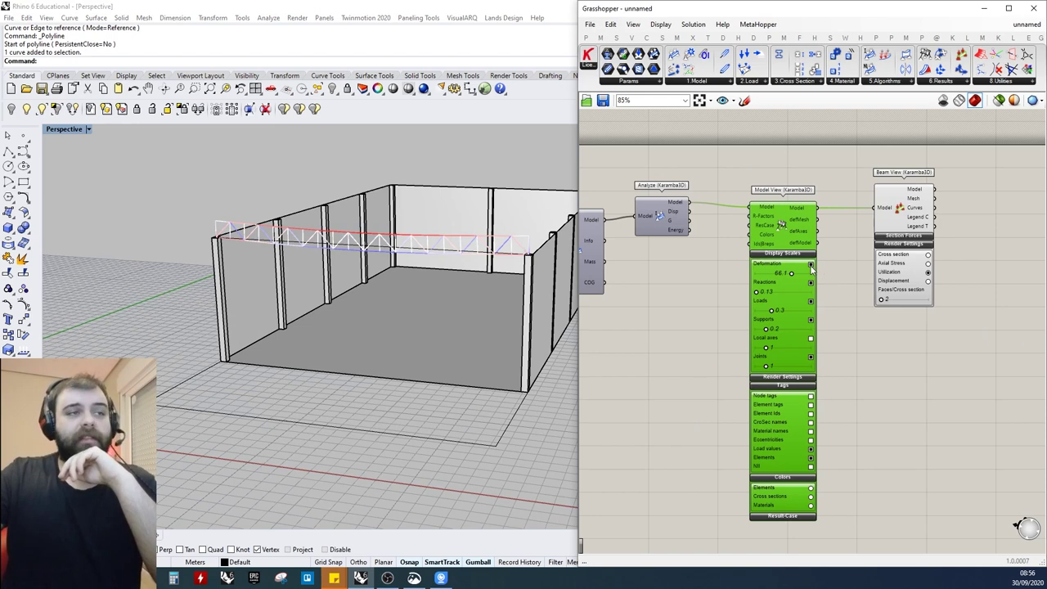
pyautogui.moveTo(919, 218); pyautogui.dragTo(902, 218)
pyautogui.scroll(4, 902, 216)
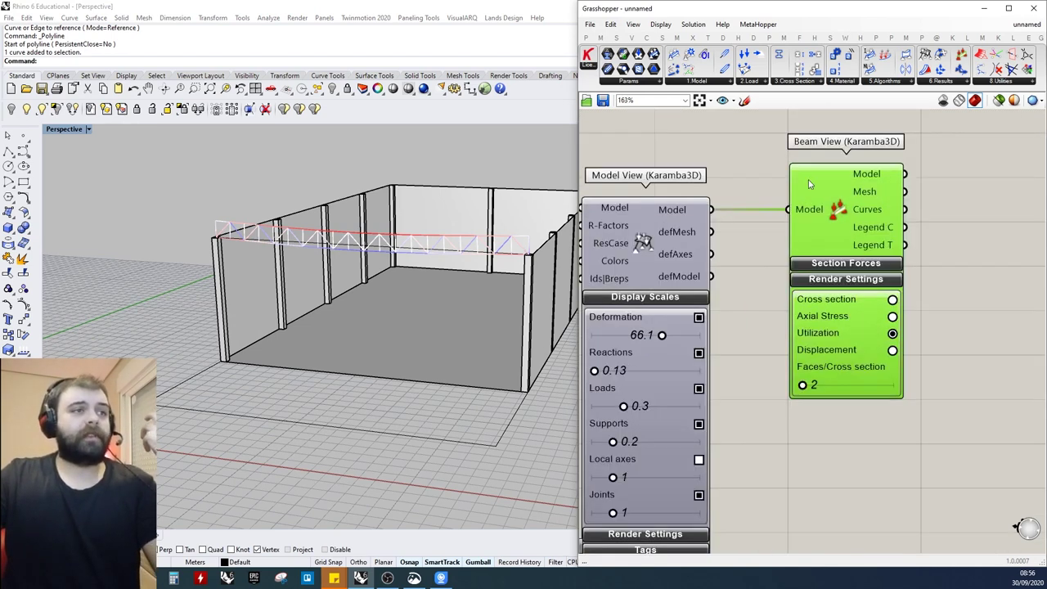
pyautogui.click(777, 135)
pyautogui.moveTo(777, 135); pyautogui.dragTo(945, 172)
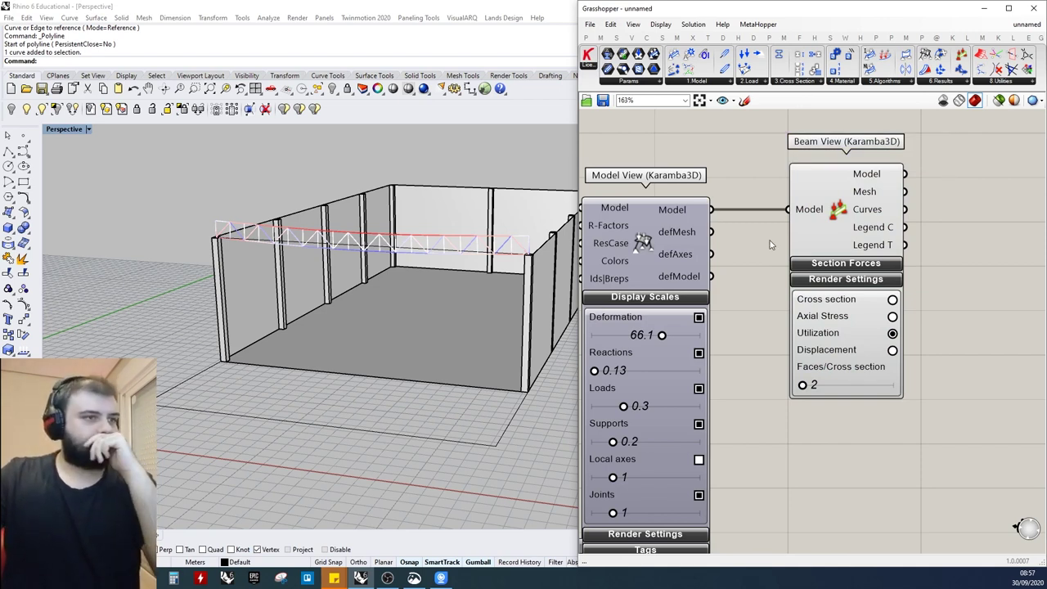
# Set the panel feeding the Cross Section component's Diameter input to 10
pyautogui.scroll(-6, 768, 243)
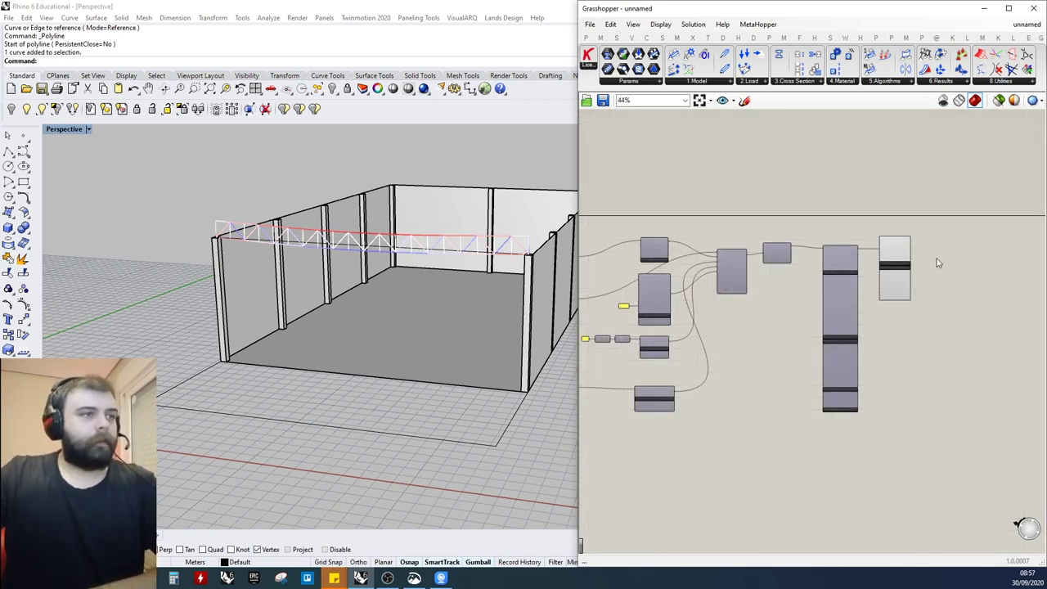
pyautogui.scroll(-1, 937, 258)
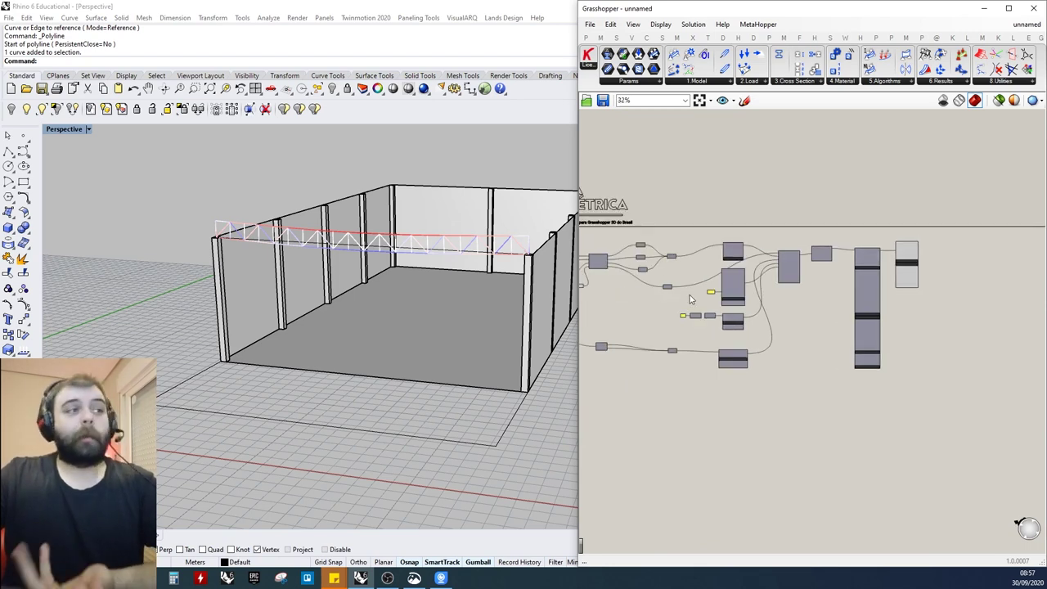
pyautogui.scroll(4, 702, 303)
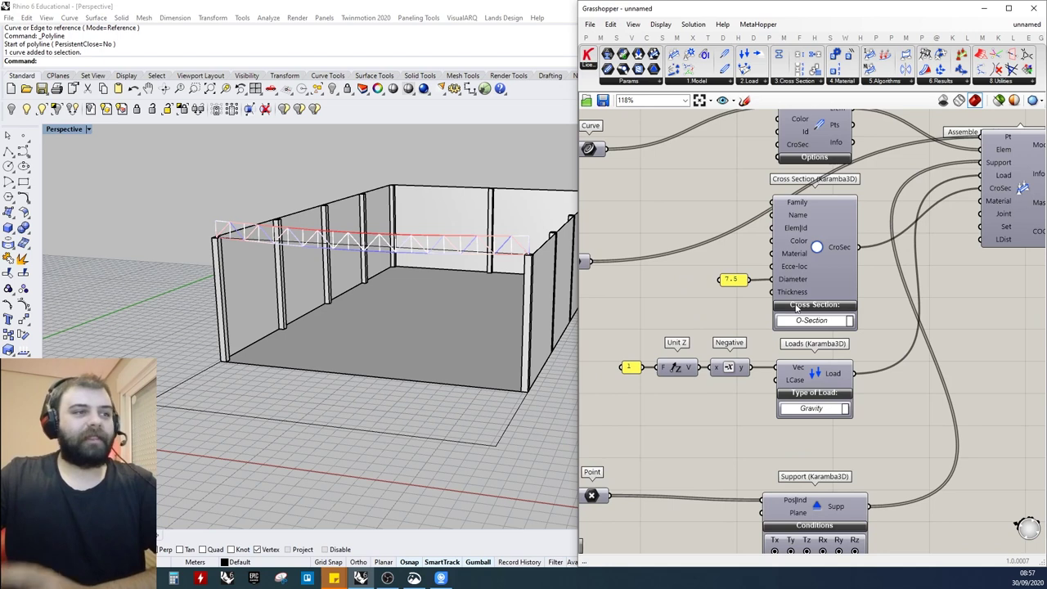
pyautogui.scroll(4, 455, 254)
pyautogui.scroll(-5, 474, 274)
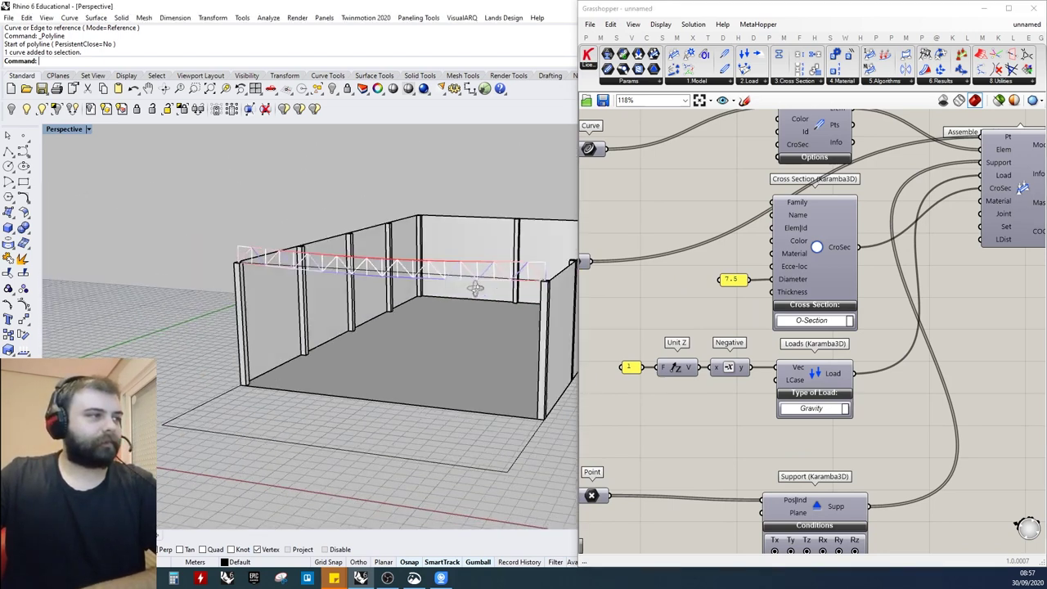
pyautogui.scroll(3, 781, 289)
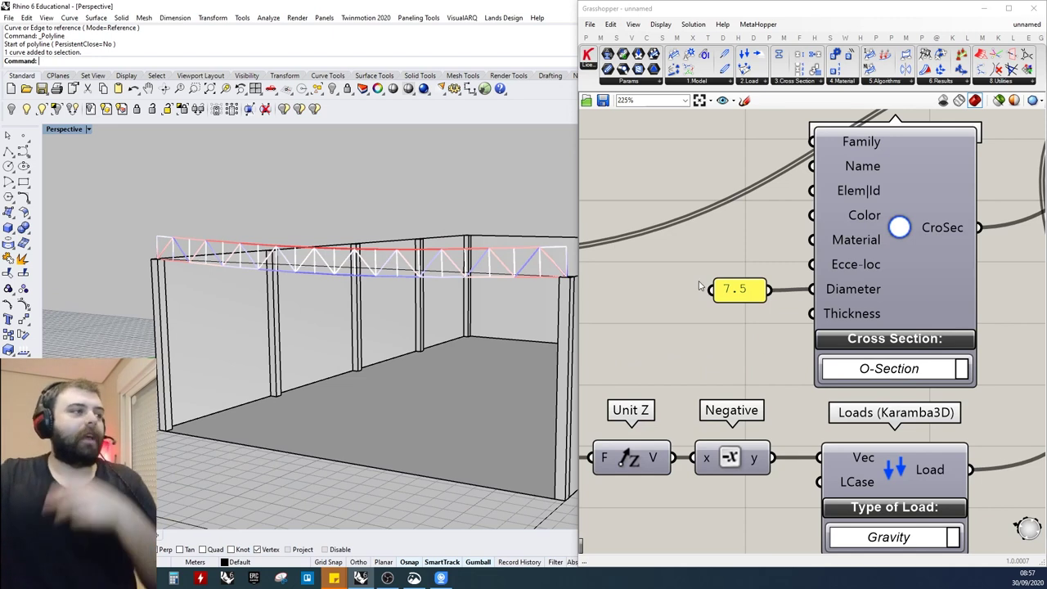
pyautogui.doubleClick(741, 289)
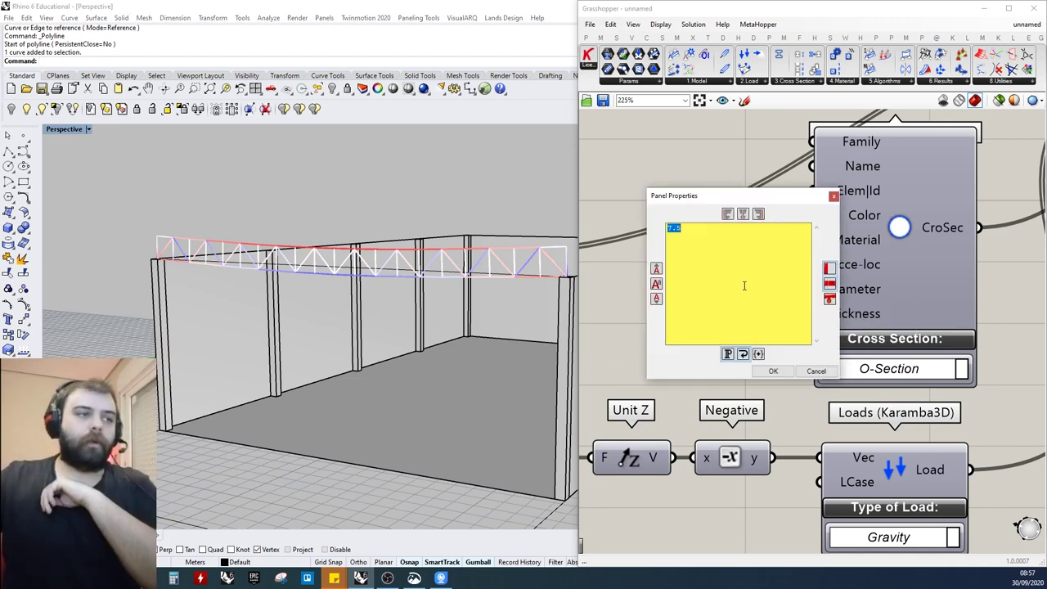
pyautogui.click(773, 371)
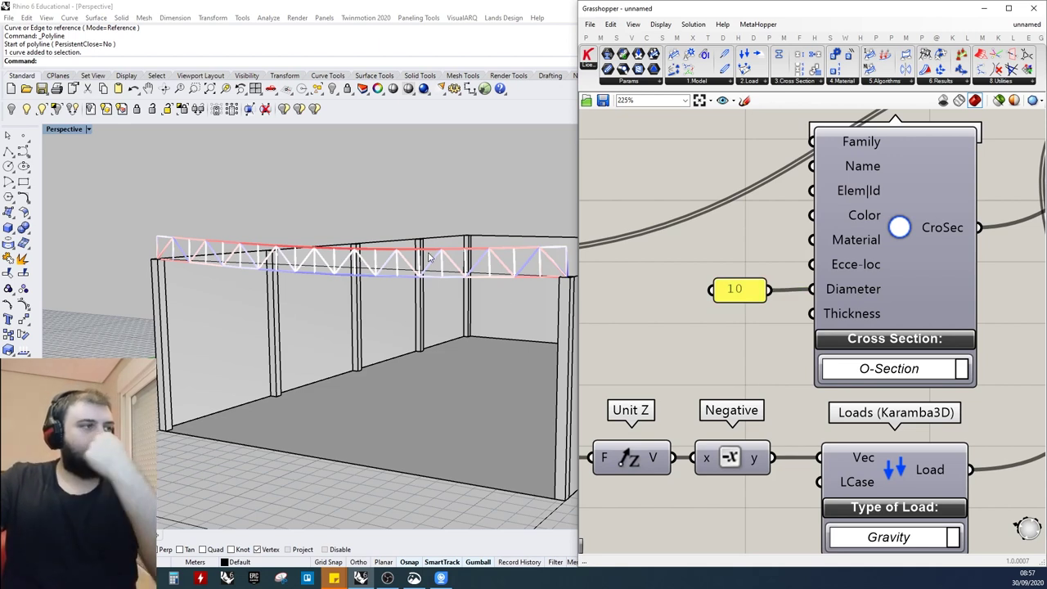
# Set the panel feeding the Cross Section component's Diameter input to 7.5 and inspect the deformed truss
pyautogui.moveTo(429, 257); pyautogui.dragTo(402, 258, button='right')
pyautogui.doubleClick(741, 289)
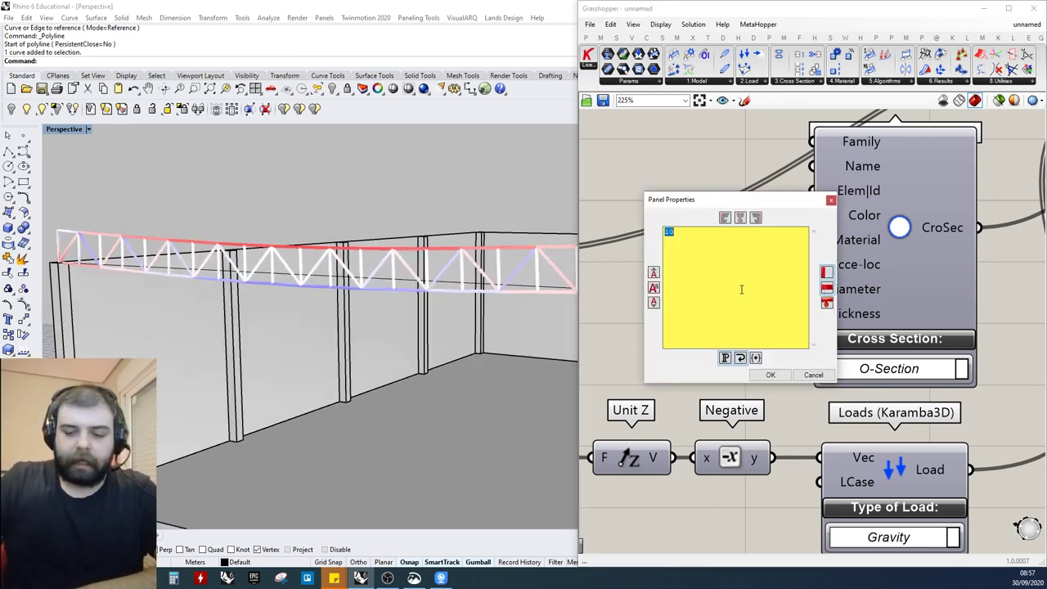
pyautogui.press('Return')
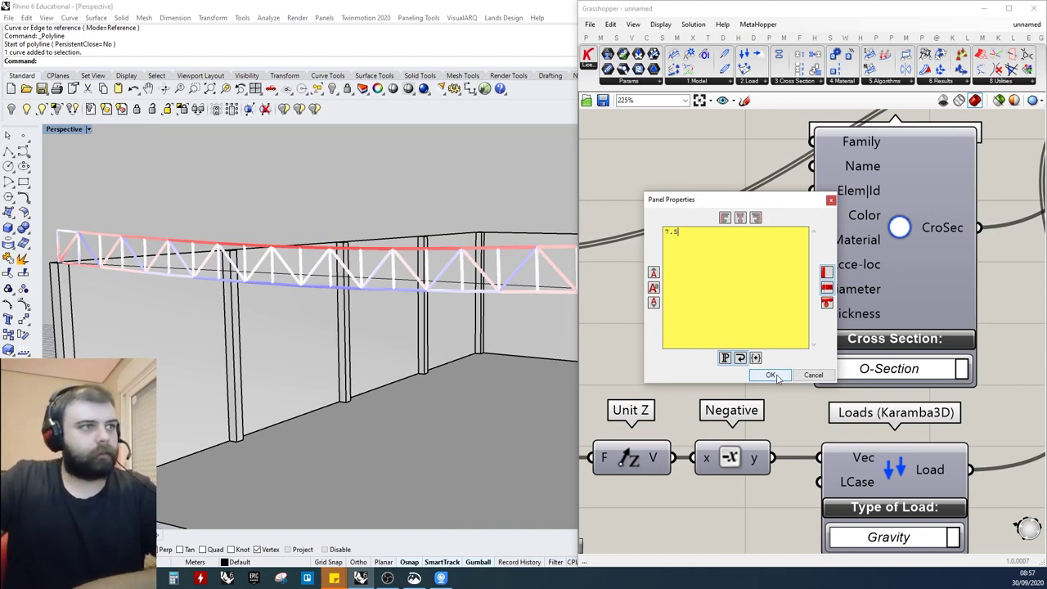
pyautogui.click(772, 375)
pyautogui.moveTo(414, 287)
pyautogui.mouseDown(button='right')
pyautogui.moveTo(327, 287)
pyautogui.moveTo(419, 273)
pyautogui.mouseUp(button='right')
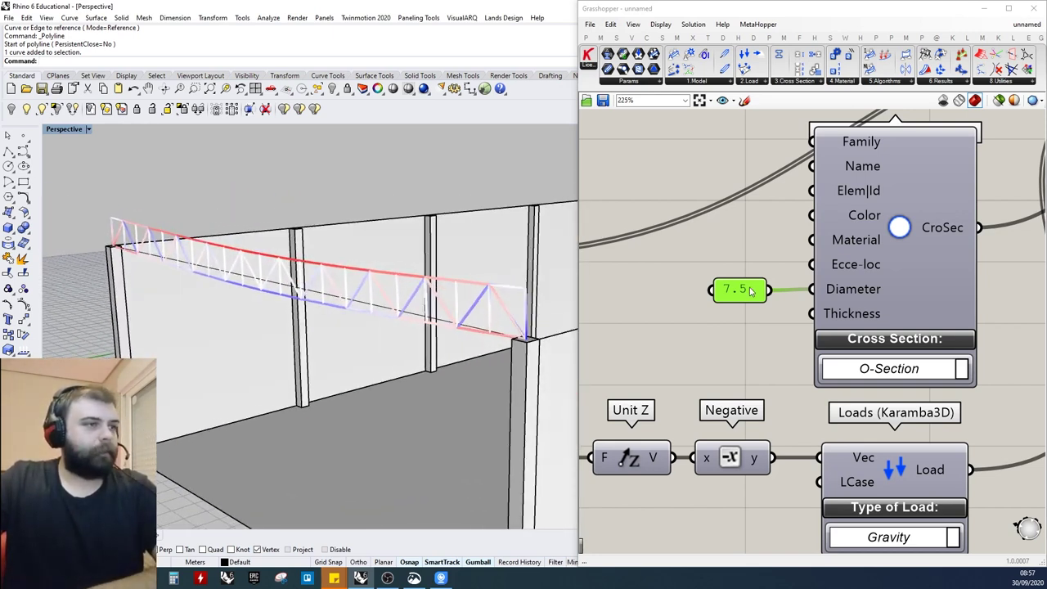
# Try driving the Cross Section's Diameter input with a 0 to 1.0 number slider raised to 1.00, and delete the slider
pyautogui.doubleClick(731, 331)
pyautogui.write('0')
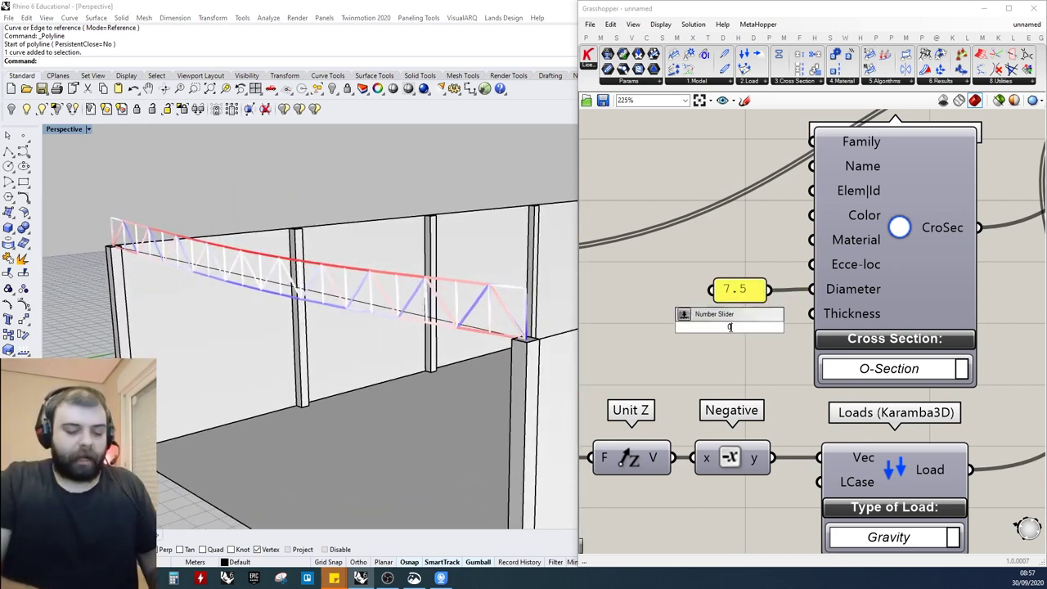
pyautogui.press('BackSpace')
pyautogui.write('0<1.0')
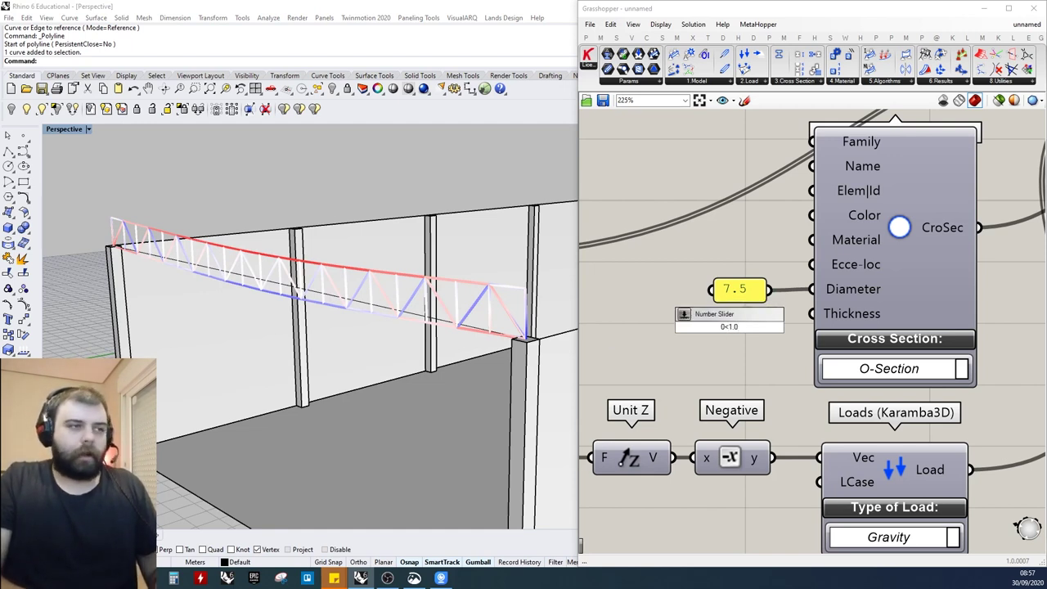
pyautogui.press('Return')
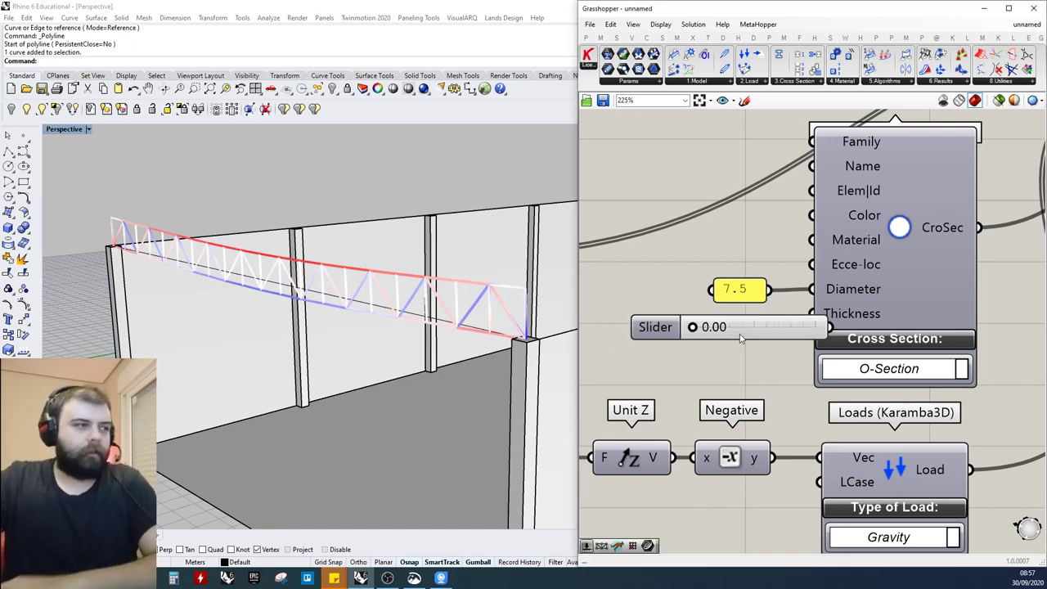
pyautogui.moveTo(810, 304); pyautogui.dragTo(746, 324)
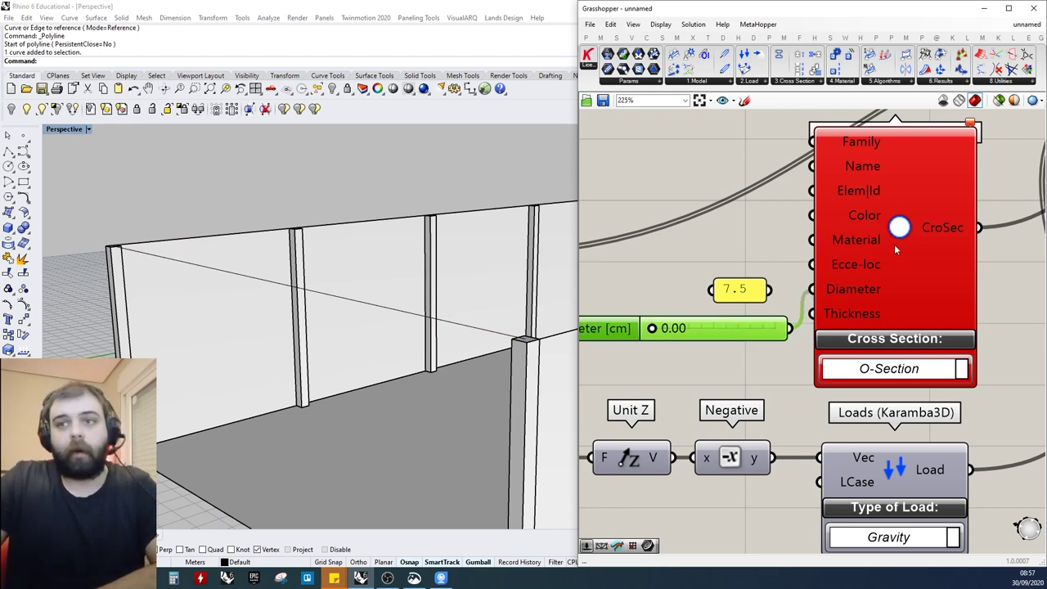
pyautogui.moveTo(651, 328); pyautogui.dragTo(665, 328)
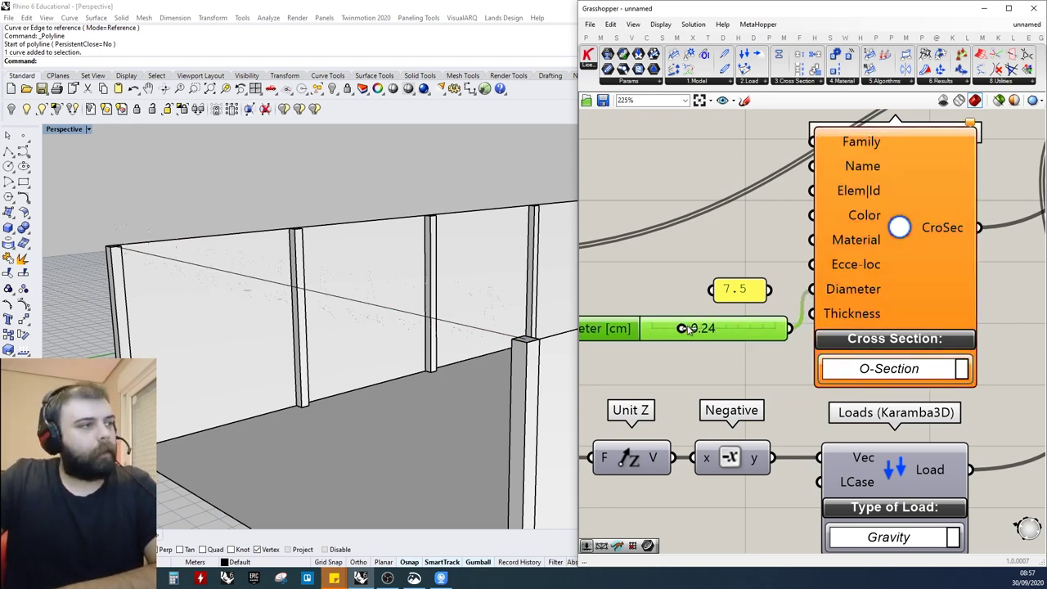
pyautogui.moveTo(740, 329); pyautogui.dragTo(791, 335)
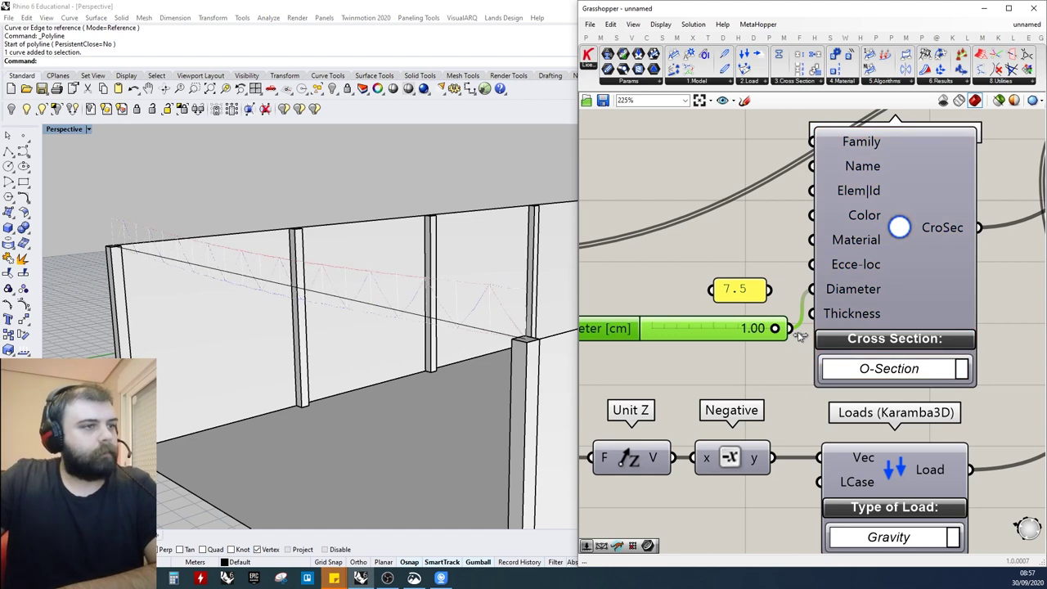
pyautogui.scroll(-4, 859, 291)
pyautogui.scroll(6, 828, 299)
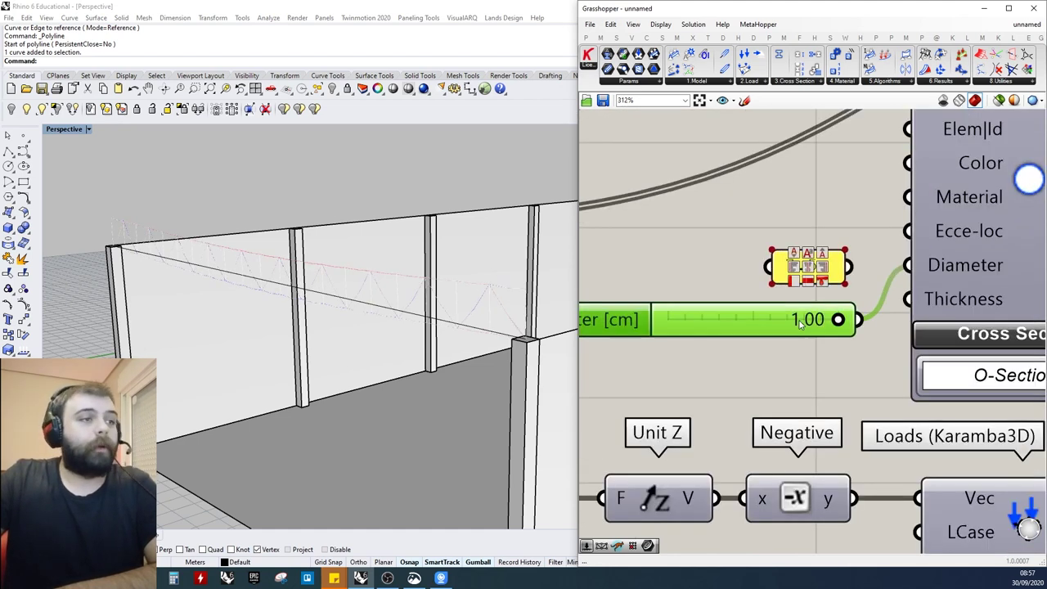
pyautogui.scroll(-3, 735, 267)
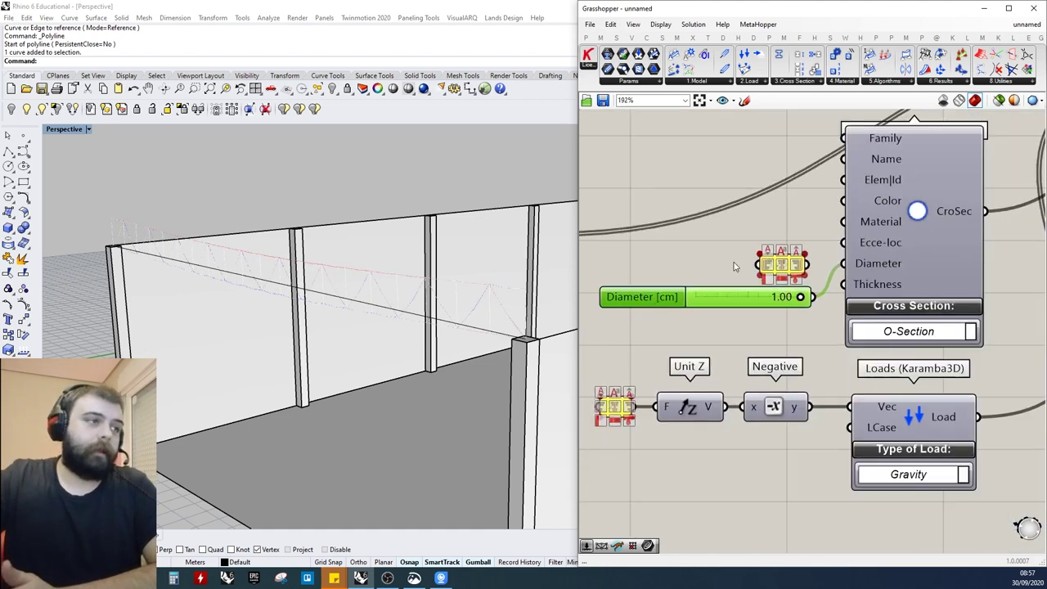
pyautogui.press('Delete')
# Add a number slider ranging from 1 to 100 and connect it to the Cross Section's Diameter input
pyautogui.doubleClick(702, 327)
pyautogui.write('1<100')
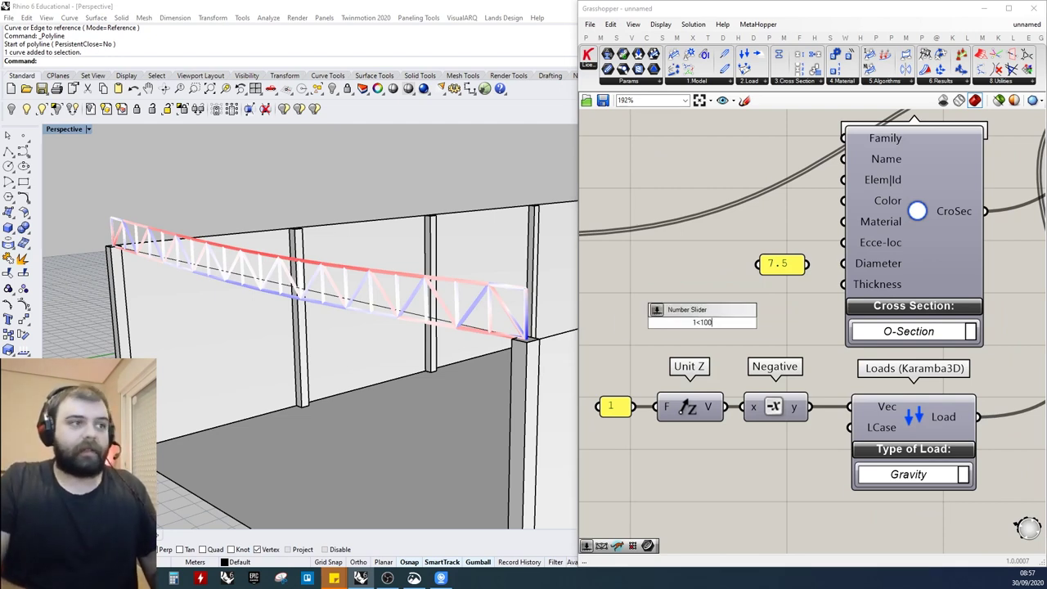
pyautogui.press('Return')
pyautogui.moveTo(786, 322); pyautogui.dragTo(844, 264)
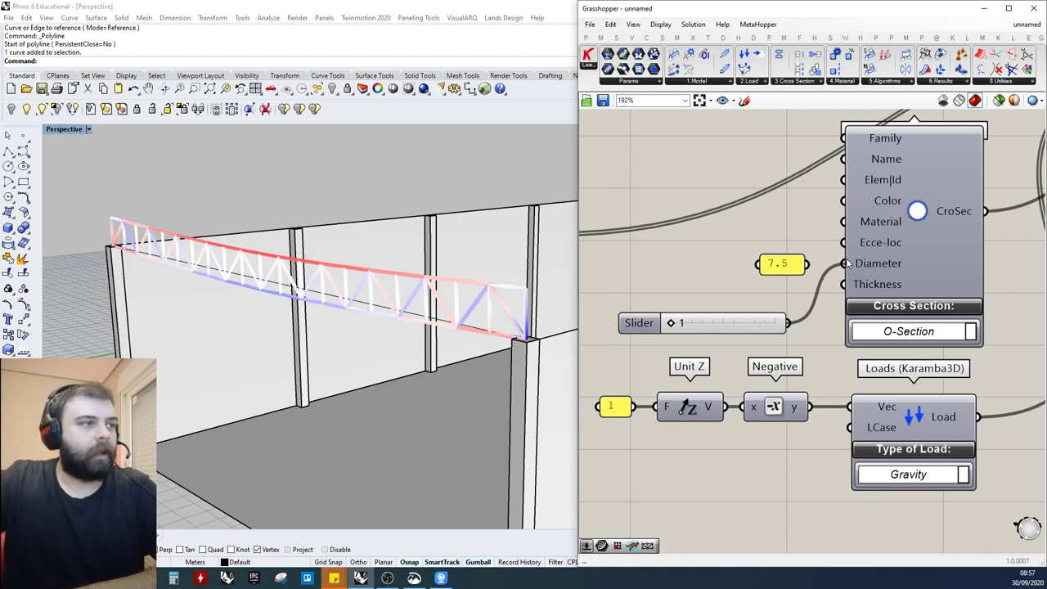
# Set the Diameter slider to 10 and inspect the truss from another angle
pyautogui.scroll(5, 402, 276)
pyautogui.scroll(-5, 444, 248)
pyautogui.moveTo(444, 248); pyautogui.dragTo(390, 250, button='right')
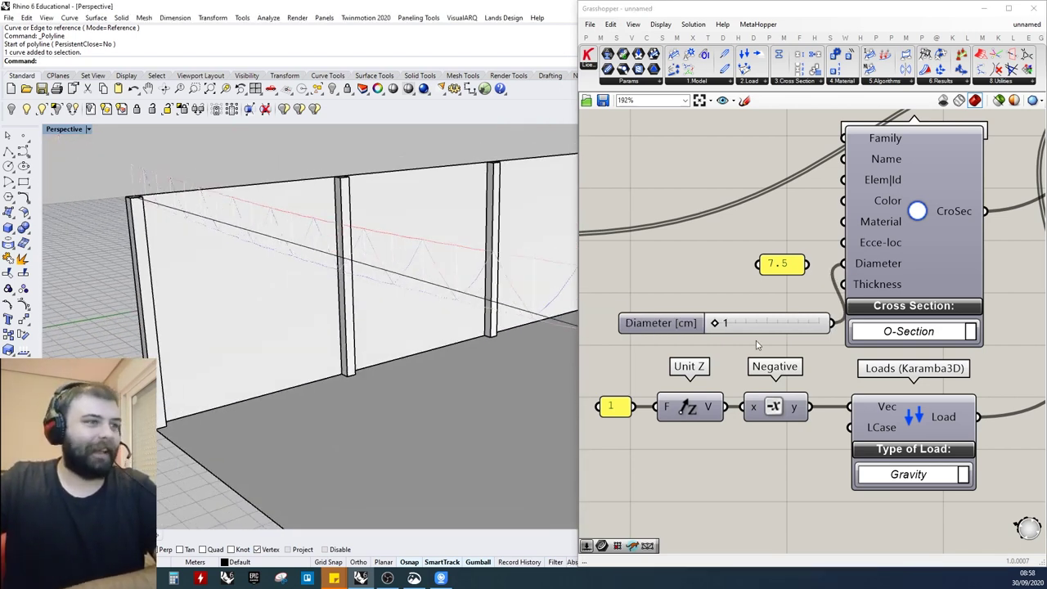
pyautogui.moveTo(714, 324)
pyautogui.mouseDown()
pyautogui.moveTo(748, 326)
pyautogui.moveTo(723, 325)
pyautogui.mouseUp()
pyautogui.moveTo(348, 225); pyautogui.dragTo(553, 313, button='right')
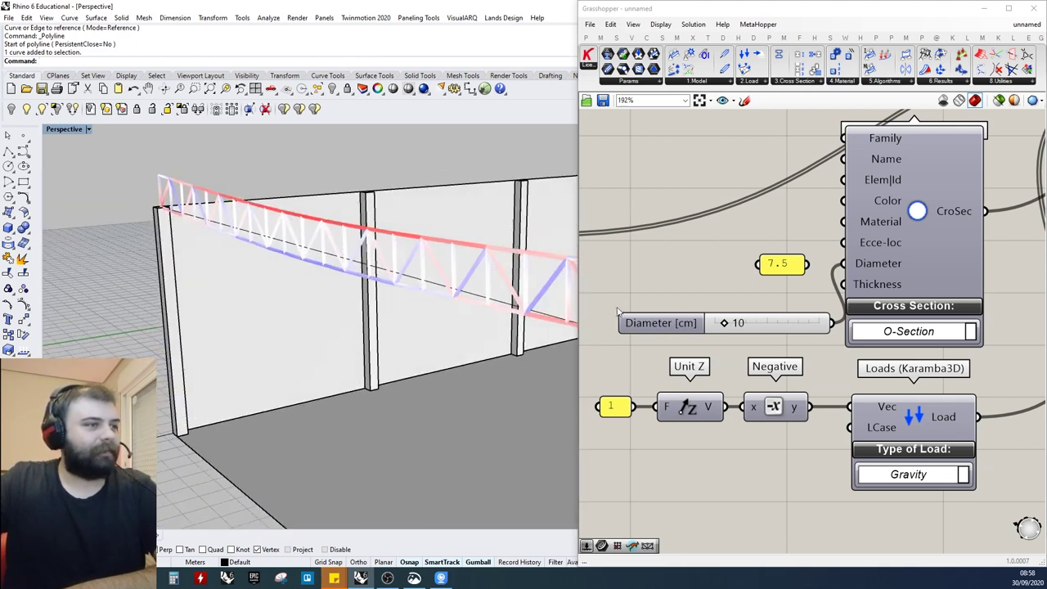
# Look over the definition's truss, cross section and load components alongside the deformed truss in the model
pyautogui.scroll(-10, 700, 282)
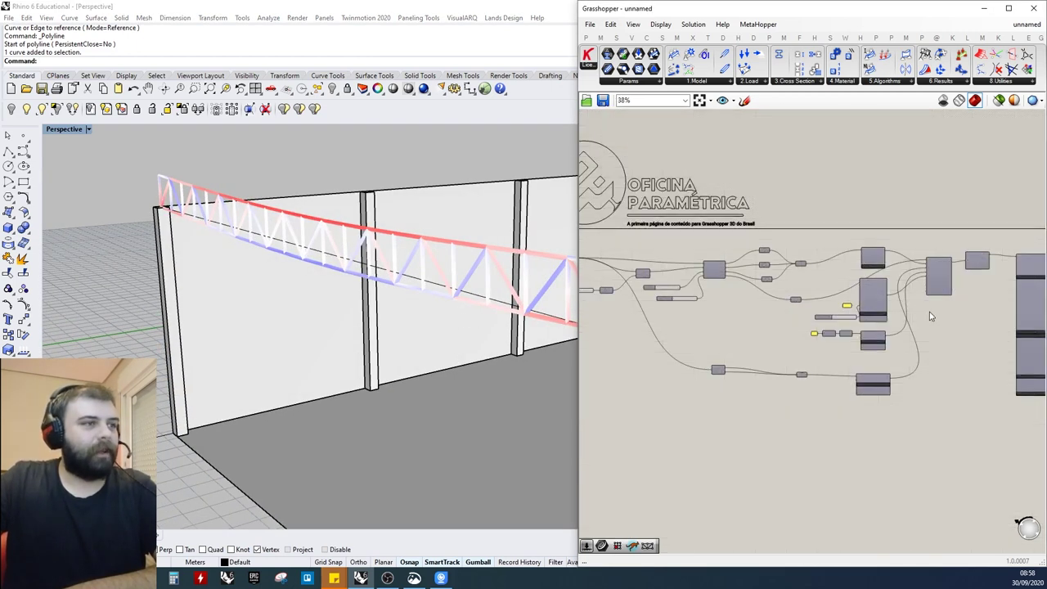
pyautogui.scroll(-5, 448, 298)
pyautogui.scroll(9, 757, 297)
pyautogui.moveTo(344, 301); pyautogui.dragTo(556, 299, button='right')
pyautogui.scroll(-4, 464, 301)
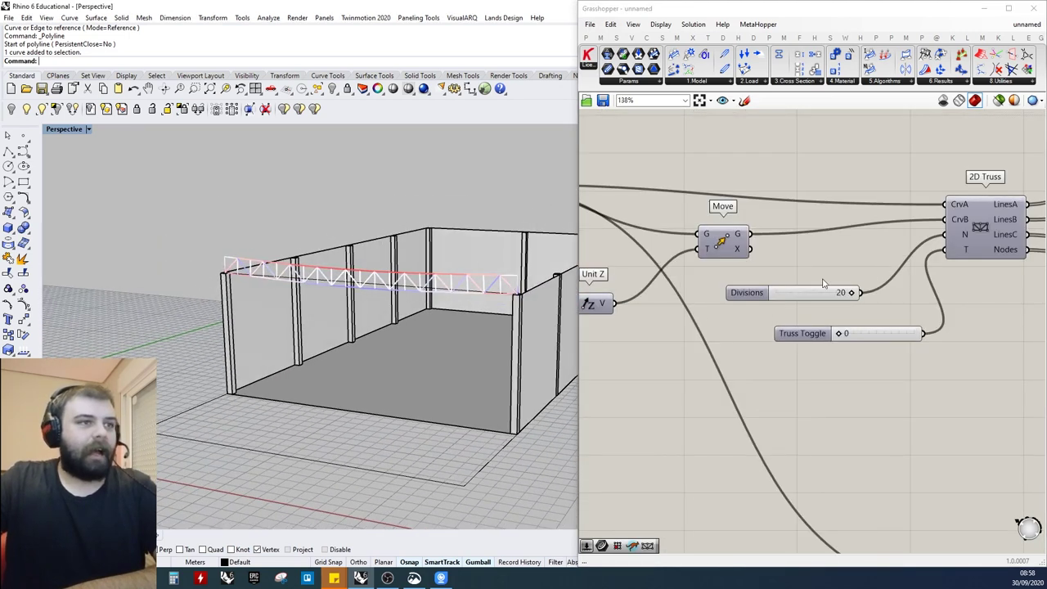
pyautogui.scroll(-9, 836, 294)
pyautogui.scroll(8, 827, 304)
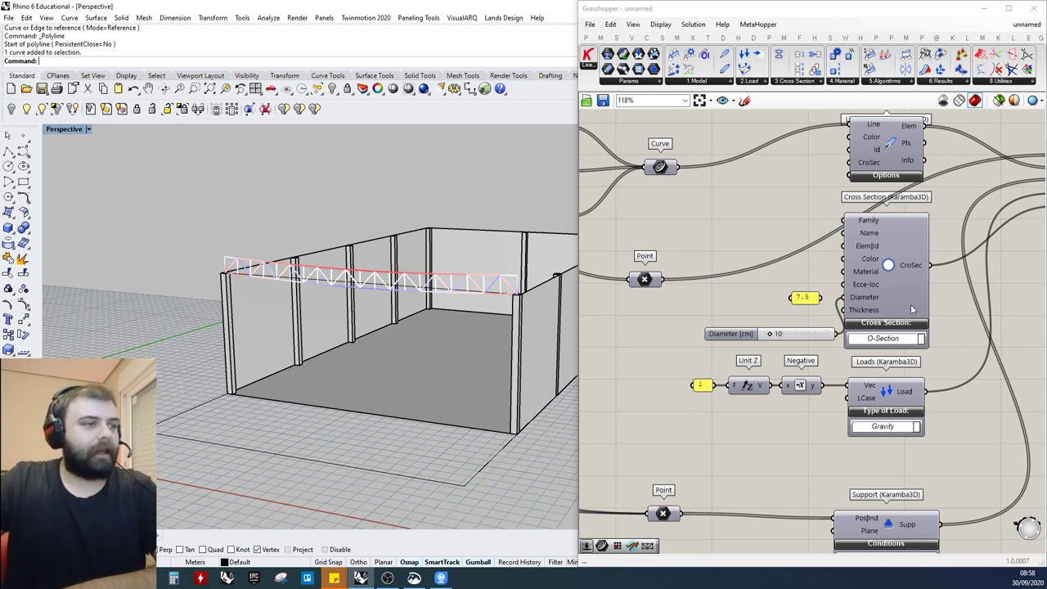
pyautogui.scroll(-9, 882, 323)
pyautogui.scroll(9, 759, 279)
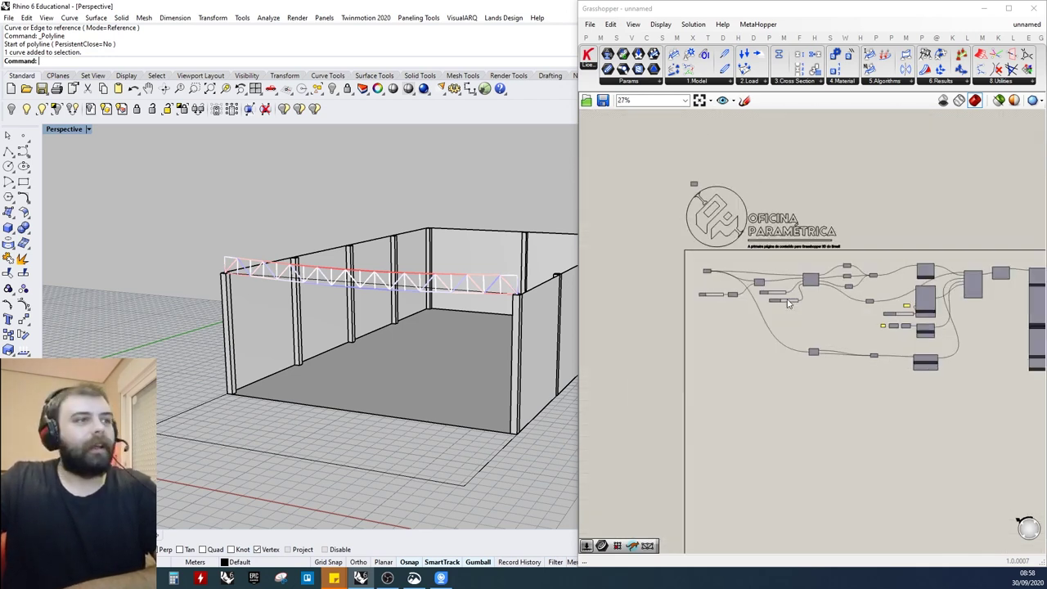
# Test the 2D Truss with its Divisions slider at 2, and raise Divisions to 13
pyautogui.scroll(4, 759, 279)
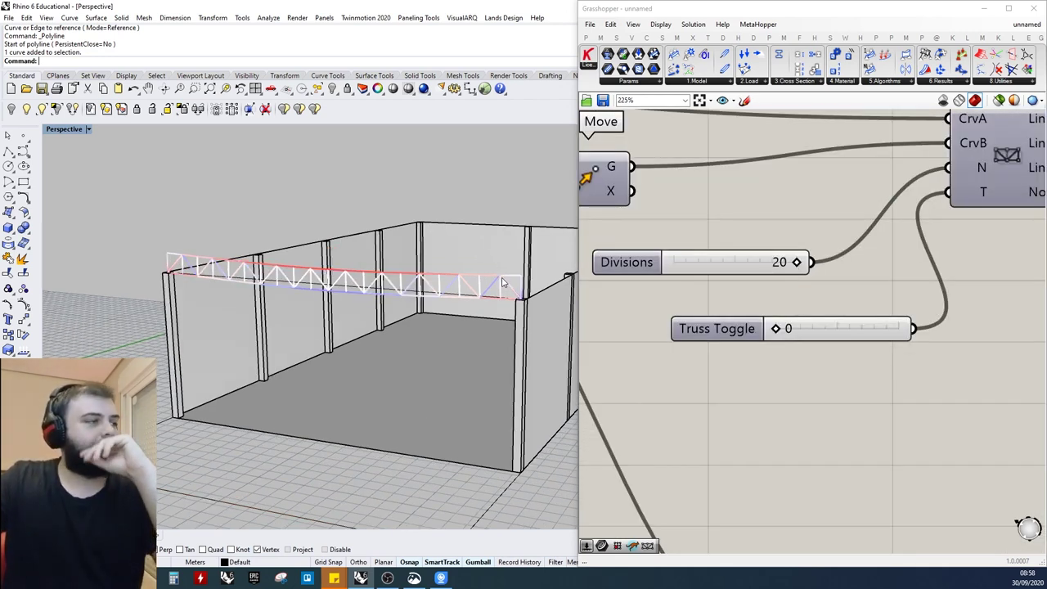
pyautogui.moveTo(796, 263); pyautogui.dragTo(682, 278)
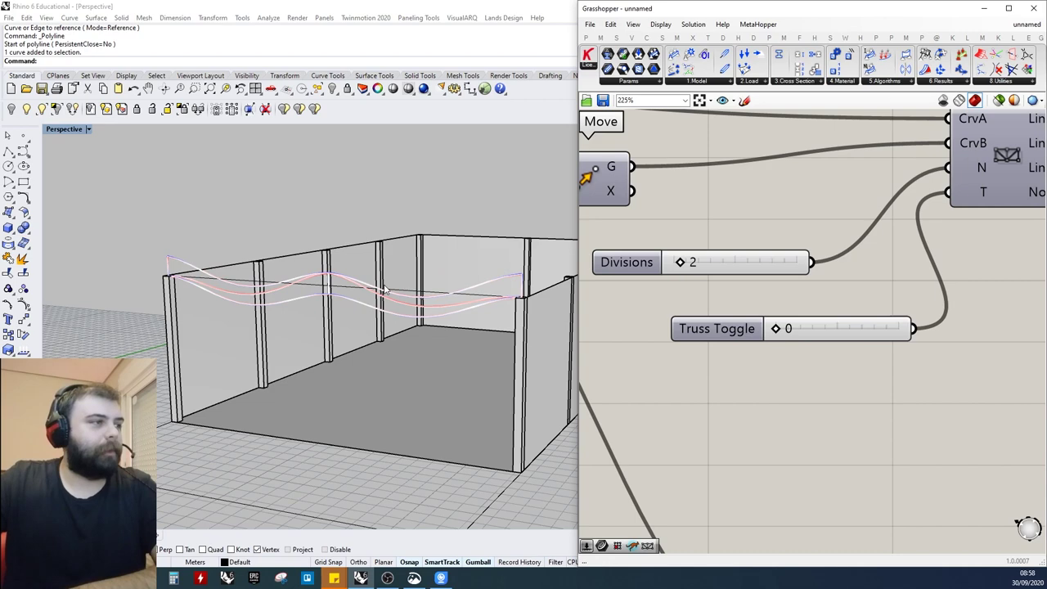
pyautogui.moveTo(384, 289); pyautogui.dragTo(395, 281, button='right')
pyautogui.moveTo(330, 269); pyautogui.dragTo(481, 291, button='right')
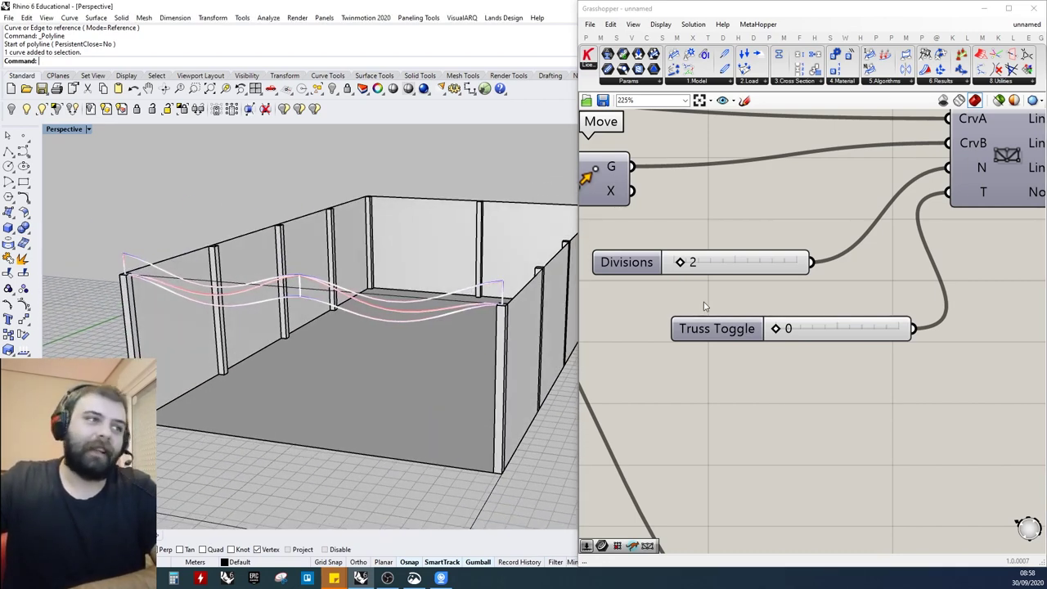
pyautogui.moveTo(681, 268); pyautogui.dragTo(751, 262)
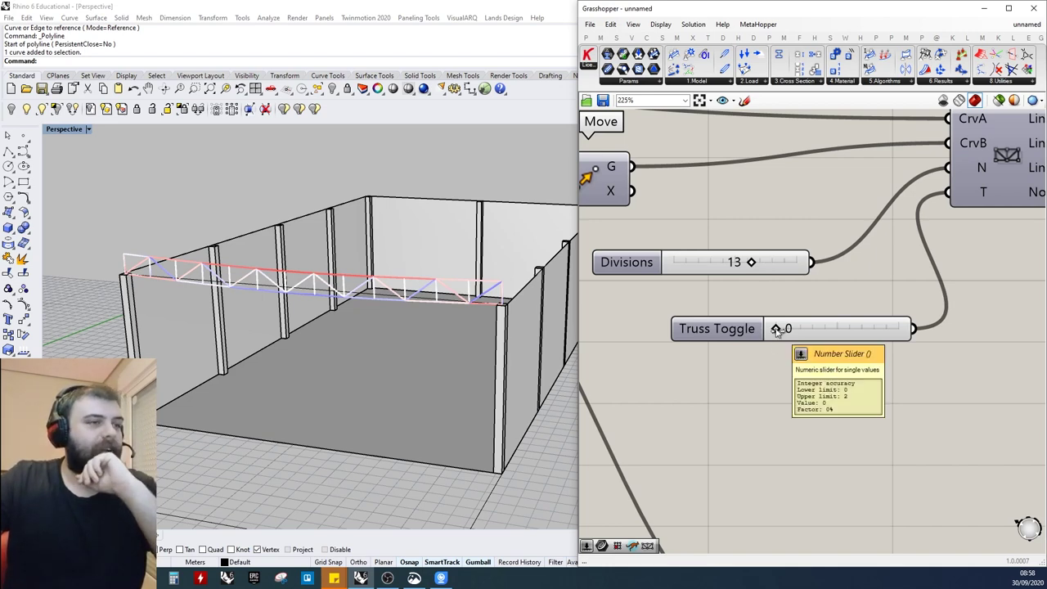
# Set the Truss Toggle slider to 2 and inspect the diagonals near the truss support
pyautogui.moveTo(775, 329); pyautogui.dragTo(917, 337)
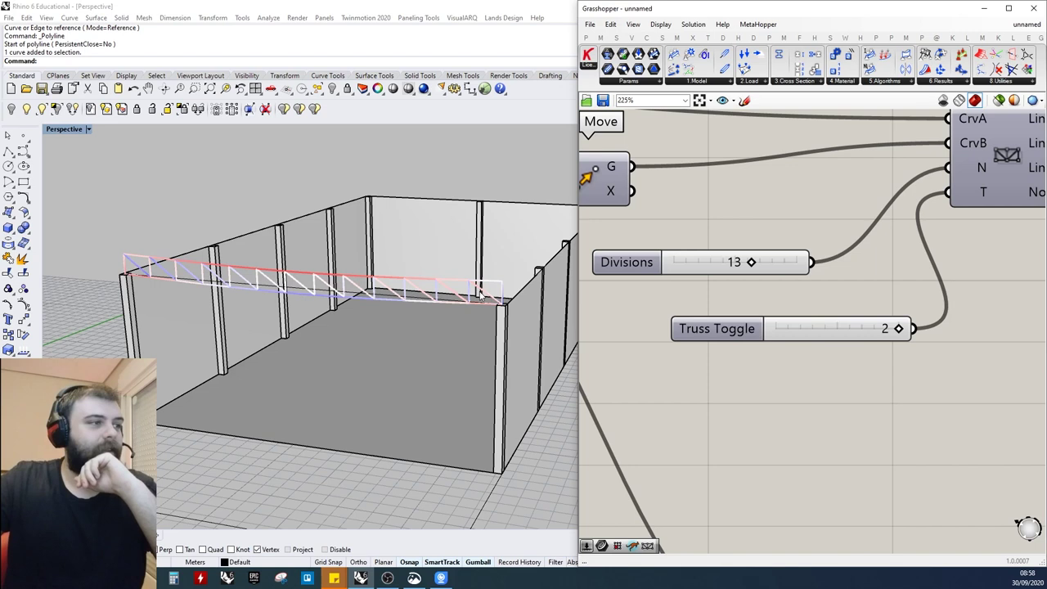
pyautogui.scroll(3, 478, 296)
pyautogui.moveTo(488, 285); pyautogui.dragTo(514, 254, button='right')
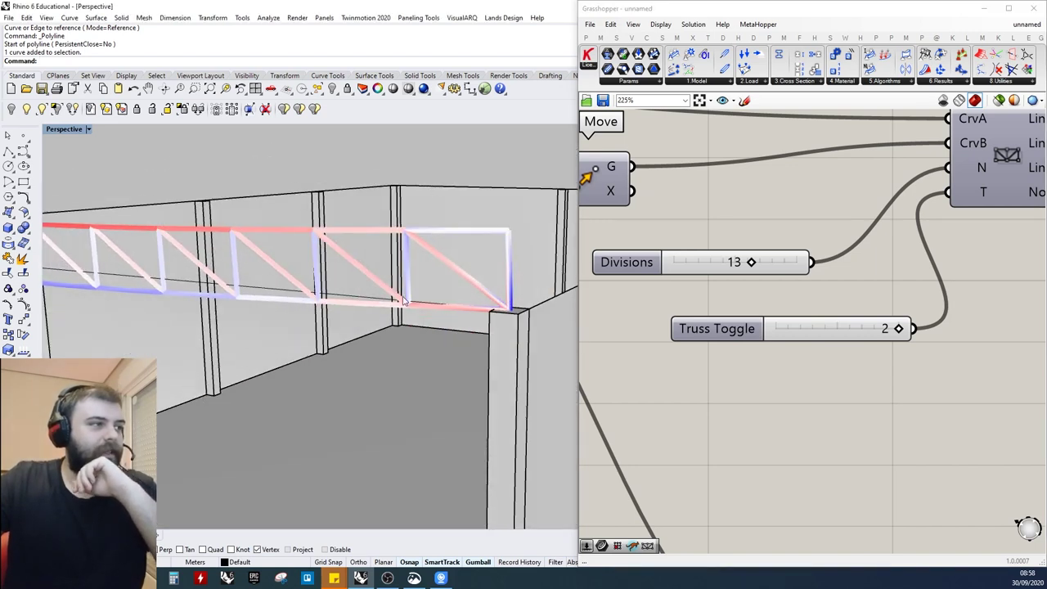
pyautogui.scroll(-3, 494, 293)
pyautogui.moveTo(465, 281); pyautogui.dragTo(521, 315, button='right')
pyautogui.scroll(3, 520, 291)
pyautogui.scroll(-3, 499, 290)
pyautogui.moveTo(547, 271)
pyautogui.mouseDown(button='right')
pyautogui.moveTo(506, 282)
pyautogui.moveTo(542, 287)
pyautogui.mouseUp(button='right')
# Set the Truss Toggle to 1, examine the diagonals at the support, and return the toggle to 0
pyautogui.moveTo(898, 328); pyautogui.dragTo(853, 334)
pyautogui.scroll(3, 480, 306)
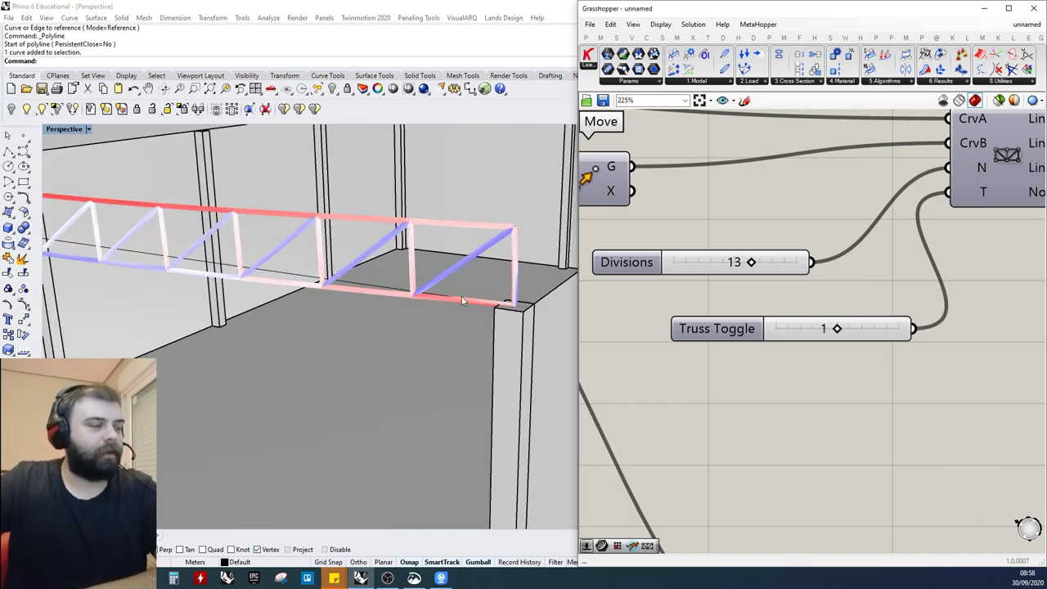
pyautogui.scroll(-5, 439, 299)
pyautogui.moveTo(826, 329); pyautogui.dragTo(726, 344)
pyautogui.moveTo(803, 338); pyautogui.dragTo(785, 351)
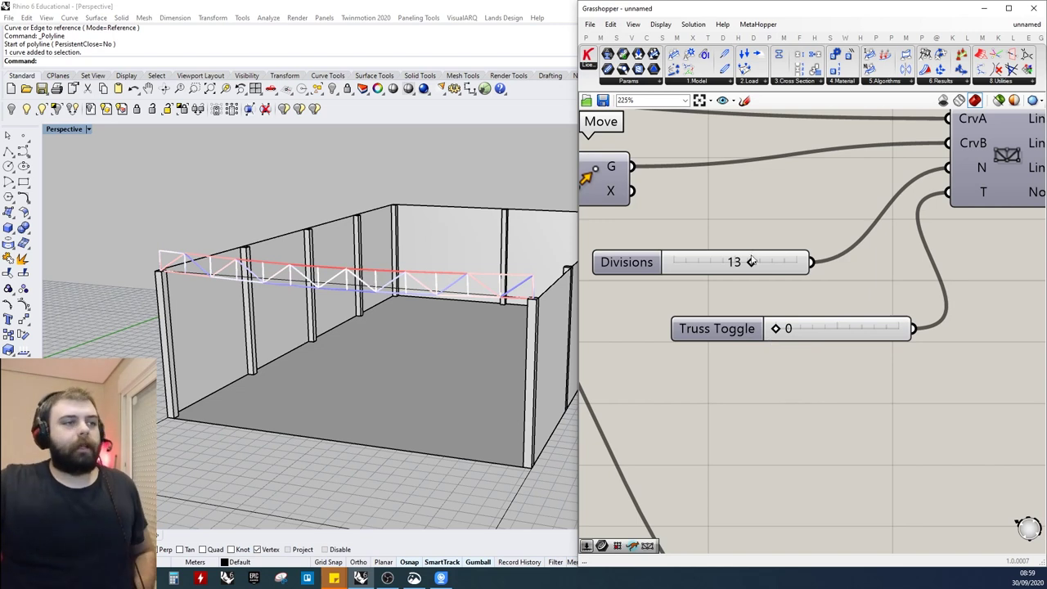
# Set the truss's Divisions slider to 12 and check the resulting bracing
pyautogui.moveTo(751, 263); pyautogui.dragTo(745, 262)
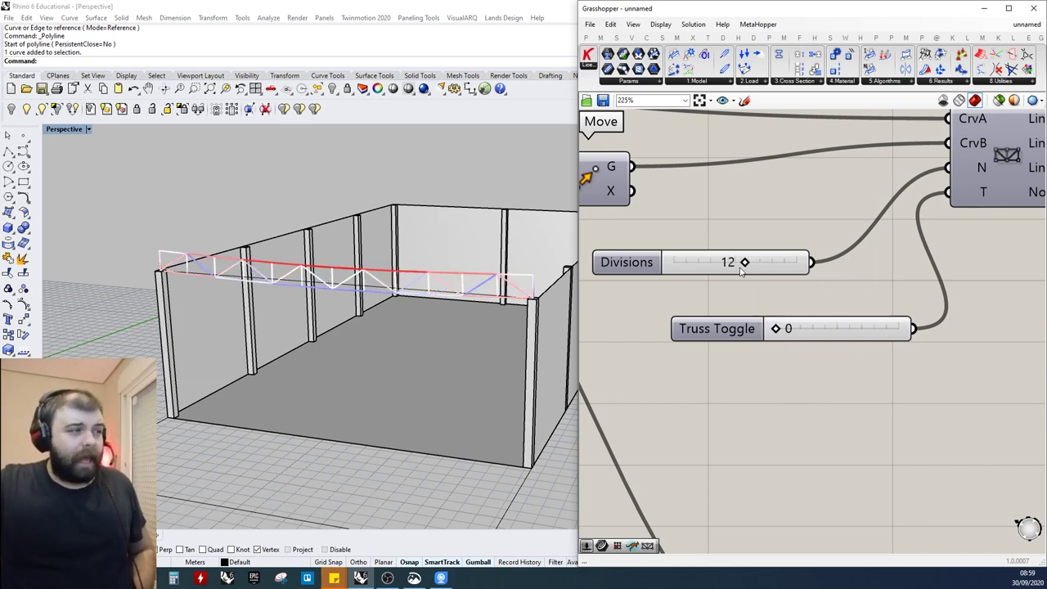
pyautogui.moveTo(409, 315)
pyautogui.mouseDown(button='right')
pyautogui.moveTo(432, 297)
pyautogui.moveTo(397, 320)
pyautogui.mouseUp(button='right')
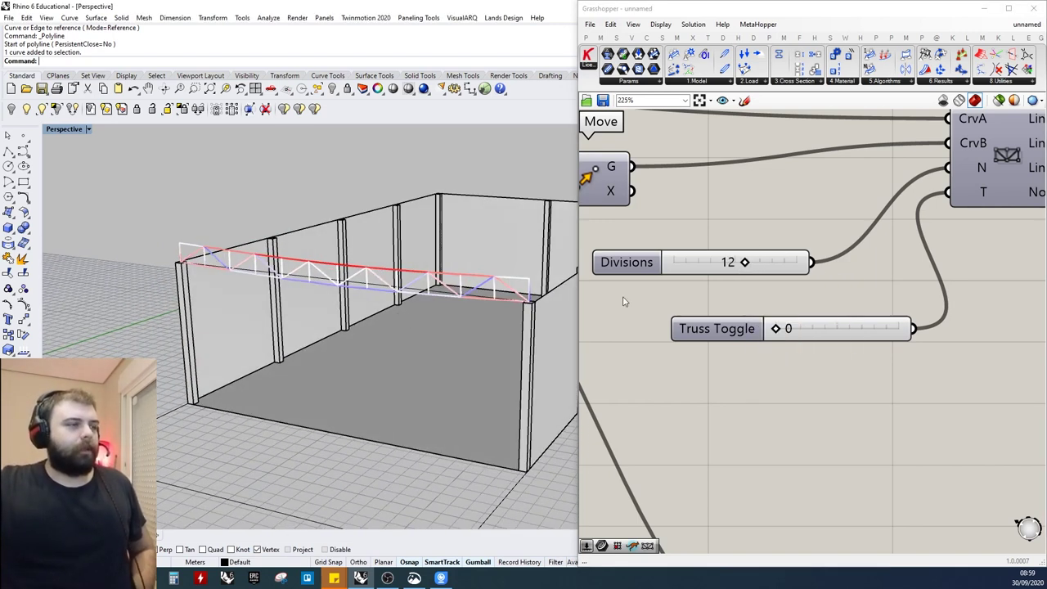
# Lower the Factor slider feeding the truss's Unit Z vector to 0.5 and view the shallower truss
pyautogui.scroll(-5, 623, 302)
pyautogui.scroll(5, 667, 326)
pyautogui.moveTo(666, 324); pyautogui.dragTo(621, 326)
pyautogui.moveTo(556, 304); pyautogui.dragTo(233, 263, button='right')
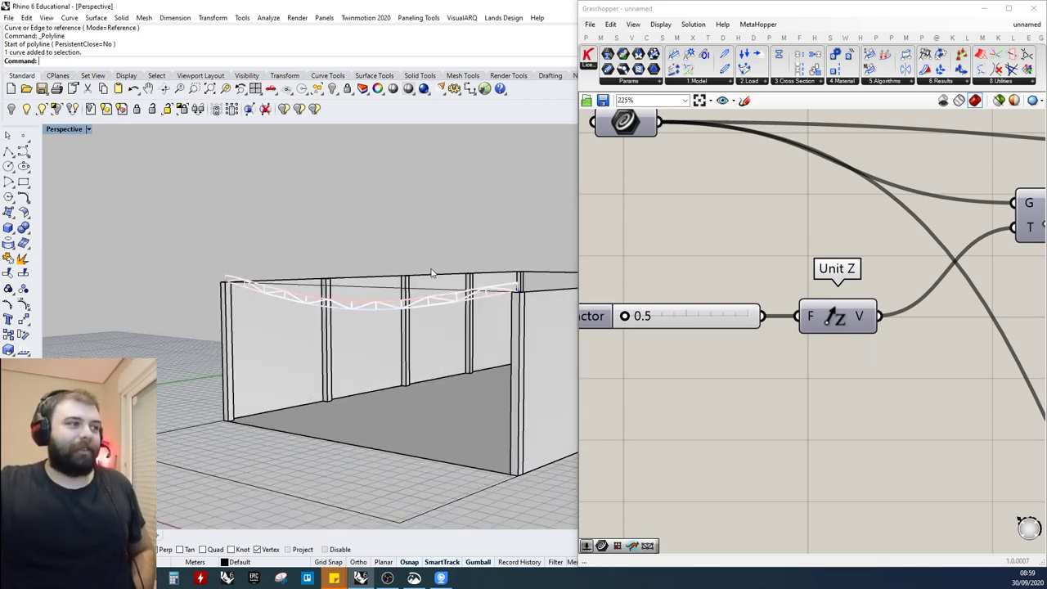
pyautogui.moveTo(432, 273); pyautogui.dragTo(95, 263, button='right')
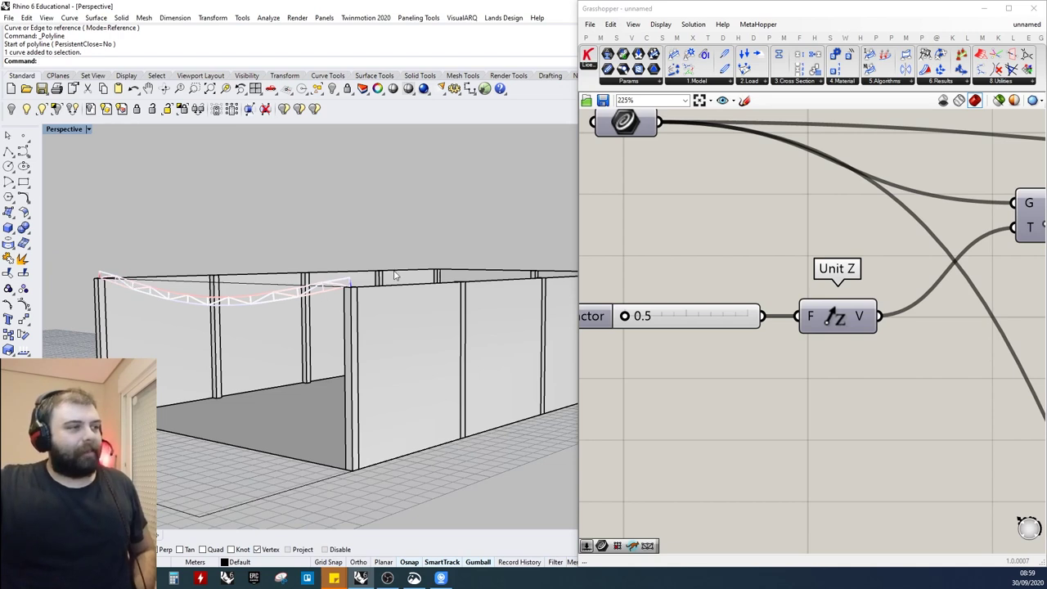
# Try different truss depths with the Unit Z Factor slider, leaving the factor at 1.0
pyautogui.moveTo(626, 321); pyautogui.dragTo(694, 323)
pyautogui.moveTo(705, 323); pyautogui.dragTo(656, 326)
pyautogui.hotkey('ctrl', 'z')
pyautogui.hotkey('ctrl', 'z')
pyautogui.moveTo(205, 299); pyautogui.dragTo(245, 296, button='right')
pyautogui.moveTo(666, 317); pyautogui.dragTo(649, 319)
pyautogui.scroll(5, 351, 285)
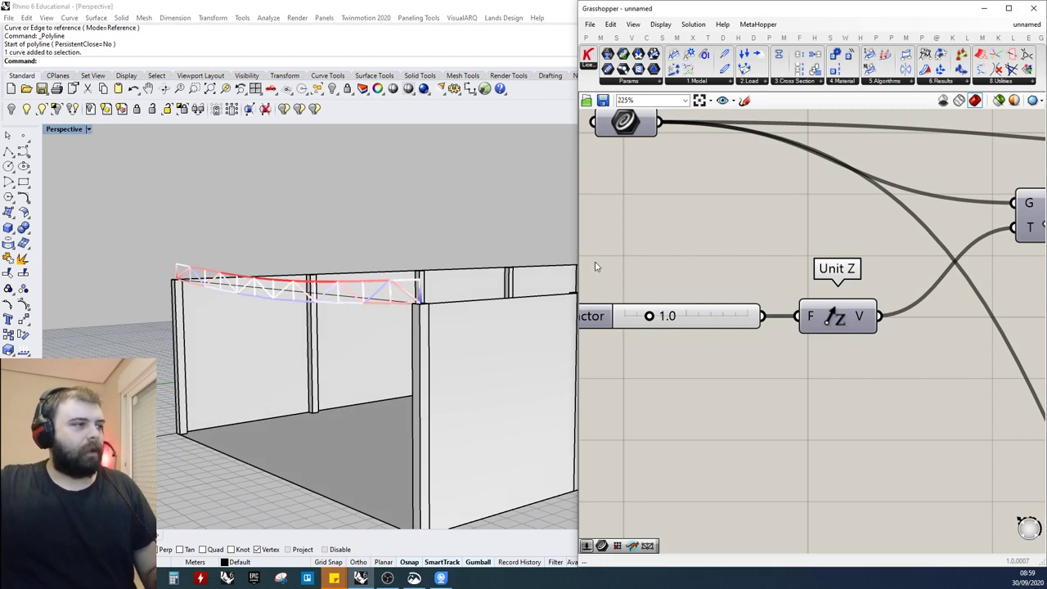
# Reduce the Deformation display scale in Model View to 6.61
pyautogui.scroll(-8, 644, 270)
pyautogui.scroll(-4, 287, 284)
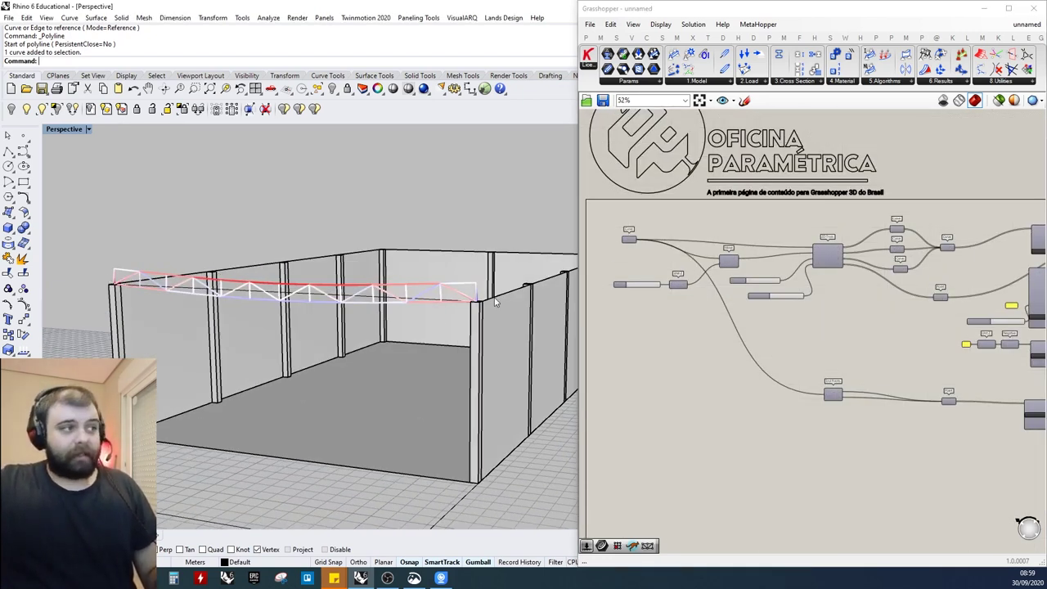
pyautogui.scroll(-3, 687, 305)
pyautogui.scroll(10, 873, 303)
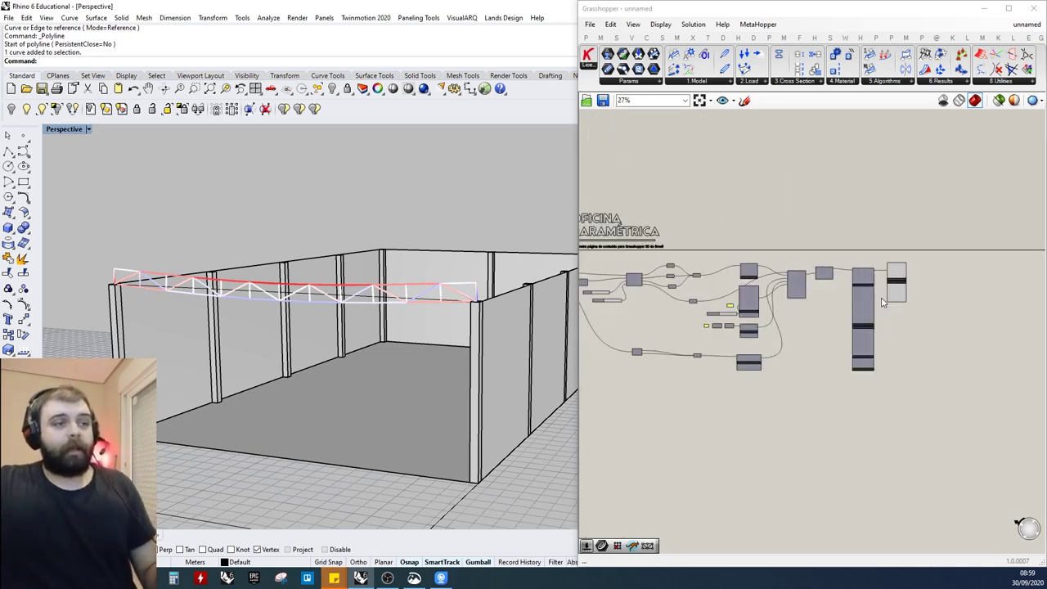
pyautogui.moveTo(900, 296); pyautogui.dragTo(734, 299)
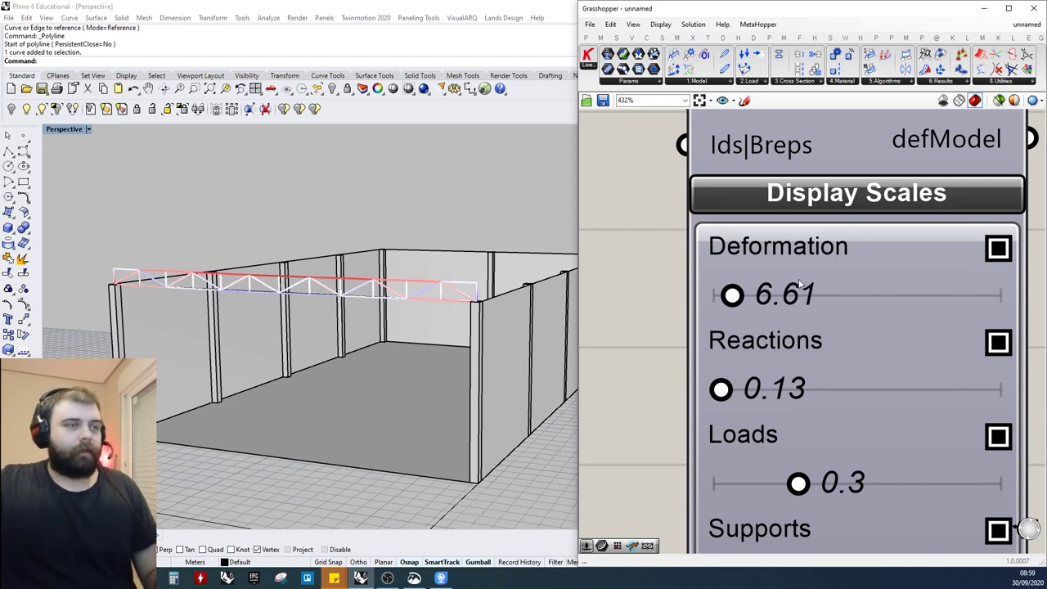
# Move the Beam View component slightly so its Model input lines up with Model View's Model output
pyautogui.scroll(-6, 800, 284)
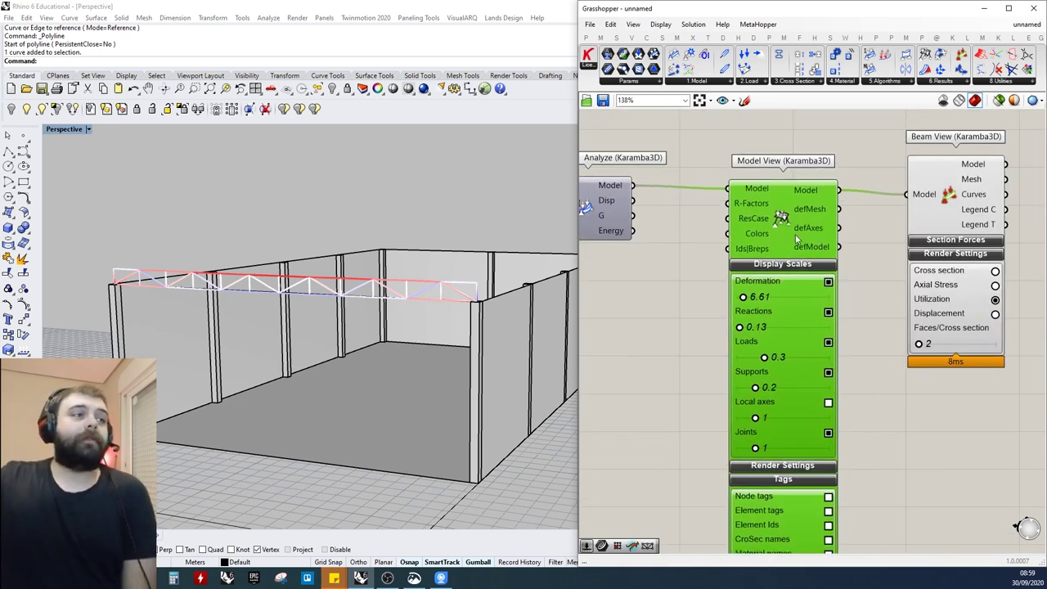
pyautogui.moveTo(973, 215); pyautogui.dragTo(967, 210)
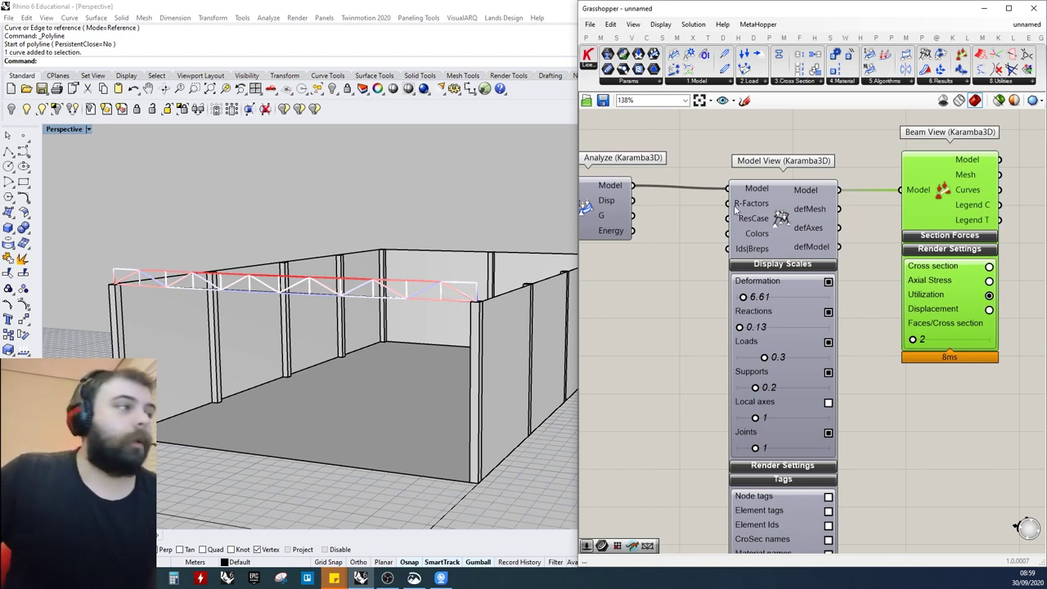
pyautogui.moveTo(738, 196)
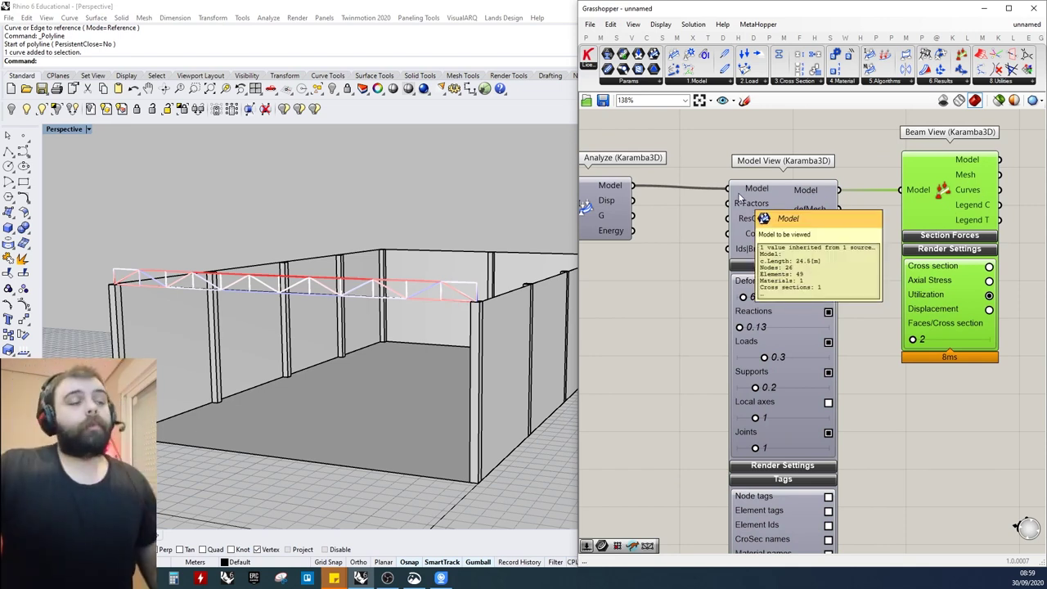
pyautogui.scroll(-9, 738, 197)
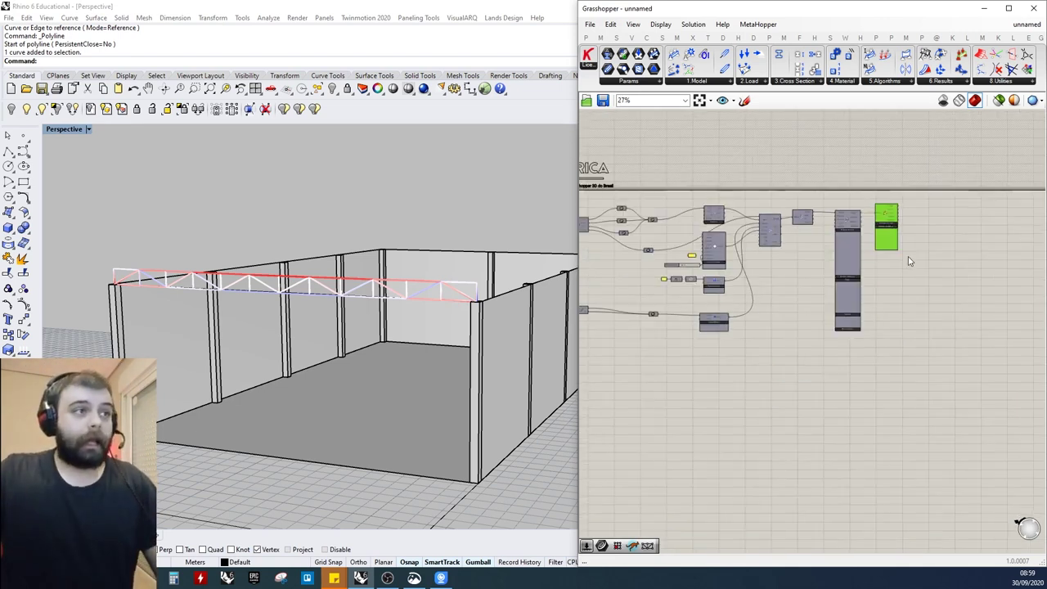
pyautogui.scroll(4, 880, 236)
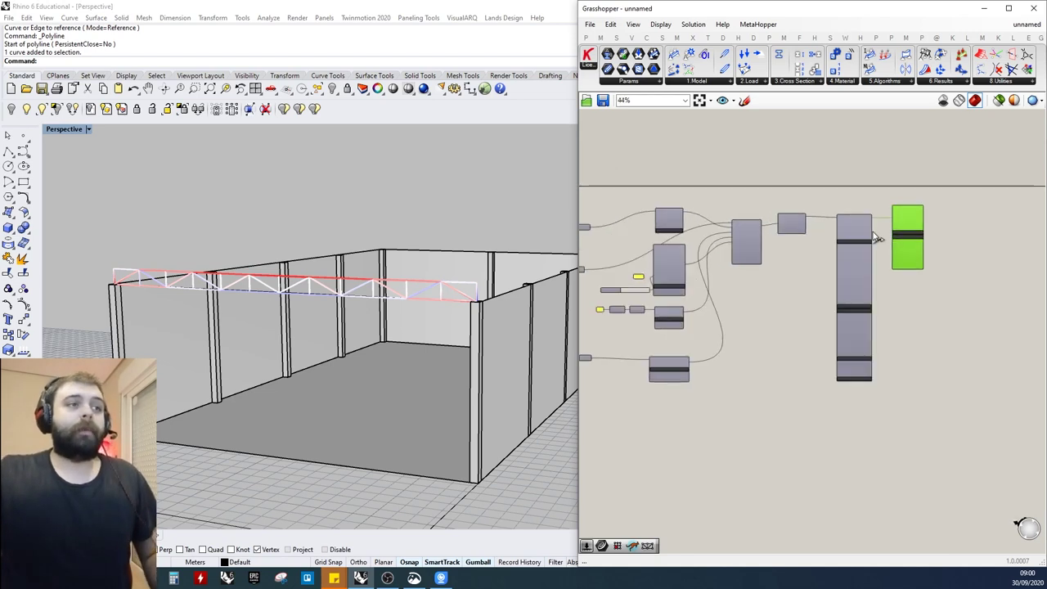
# Move the Model View and Beam View components together closer to Analyze, straightening the incoming Model wire
pyautogui.click(969, 423)
pyautogui.scroll(-2, 969, 422)
pyautogui.moveTo(970, 422); pyautogui.dragTo(666, 248)
pyautogui.click(853, 300)
pyautogui.scroll(5, 853, 300)
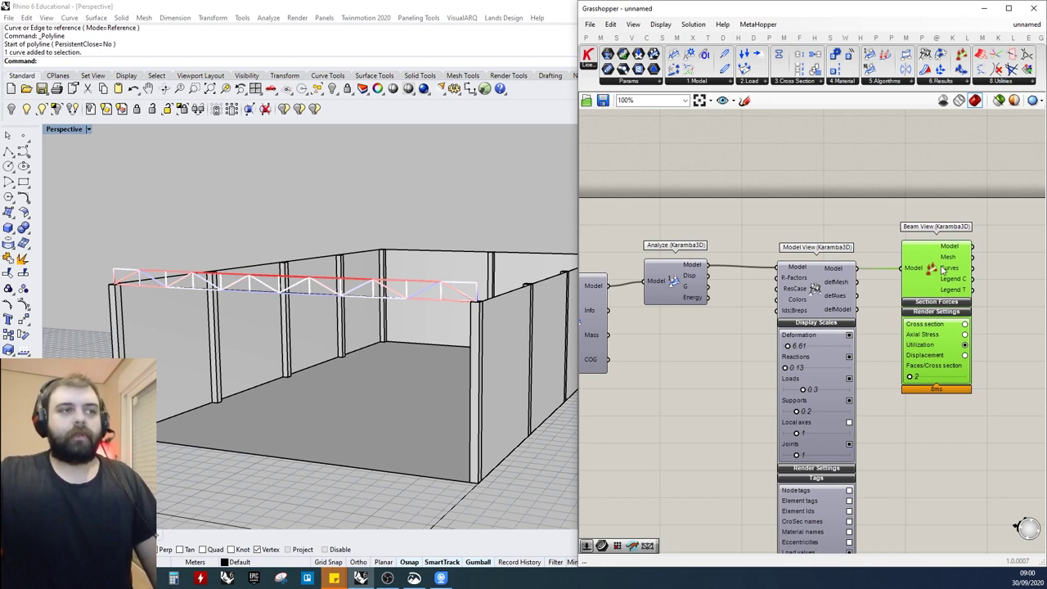
pyautogui.moveTo(1032, 348); pyautogui.dragTo(821, 269)
pyautogui.moveTo(823, 286); pyautogui.dragTo(806, 283)
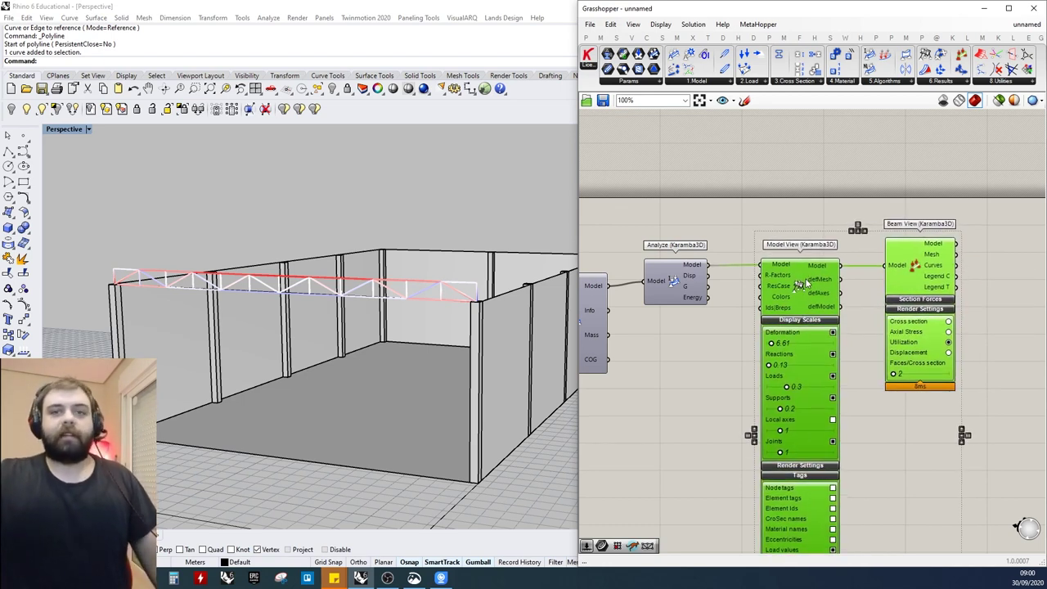
pyautogui.click(818, 201)
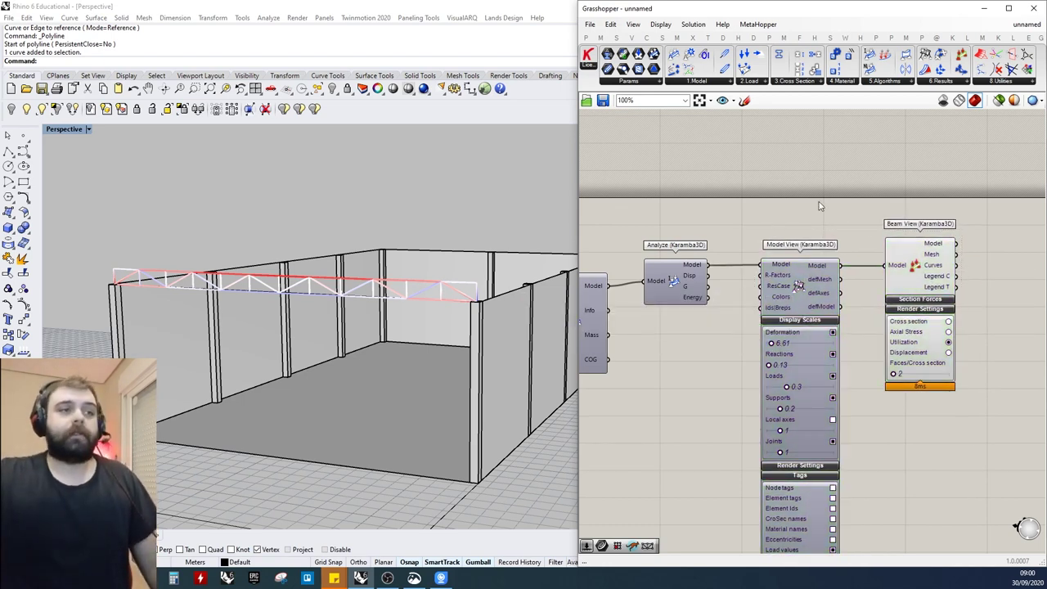
# Move the Diameter [cm] slider clear of the Cross Section component, just below the 7.5 panel
pyautogui.scroll(-3, 827, 212)
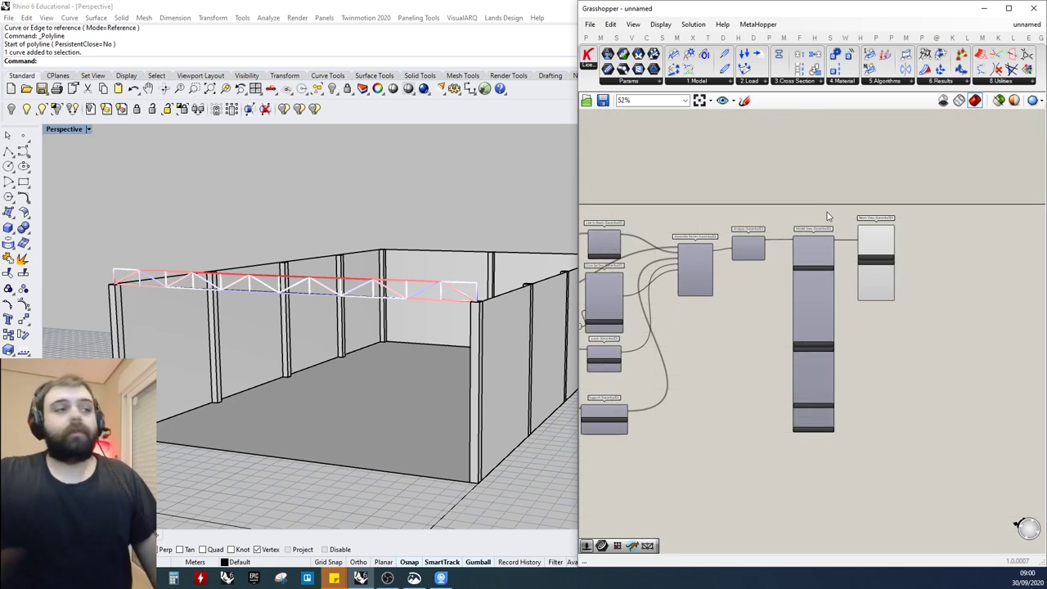
pyautogui.scroll(4, 755, 238)
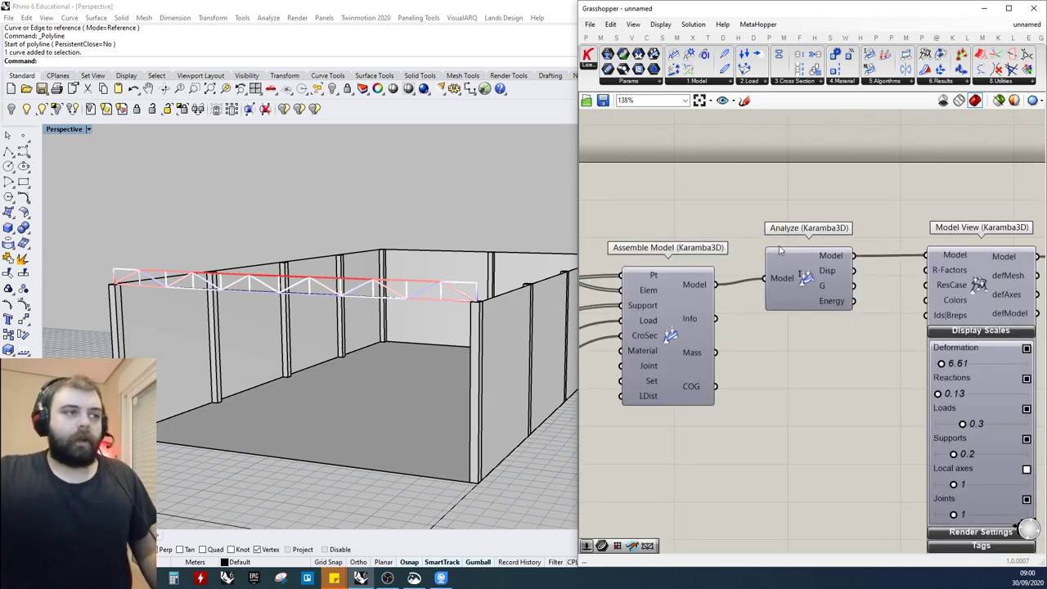
pyautogui.scroll(-4, 741, 235)
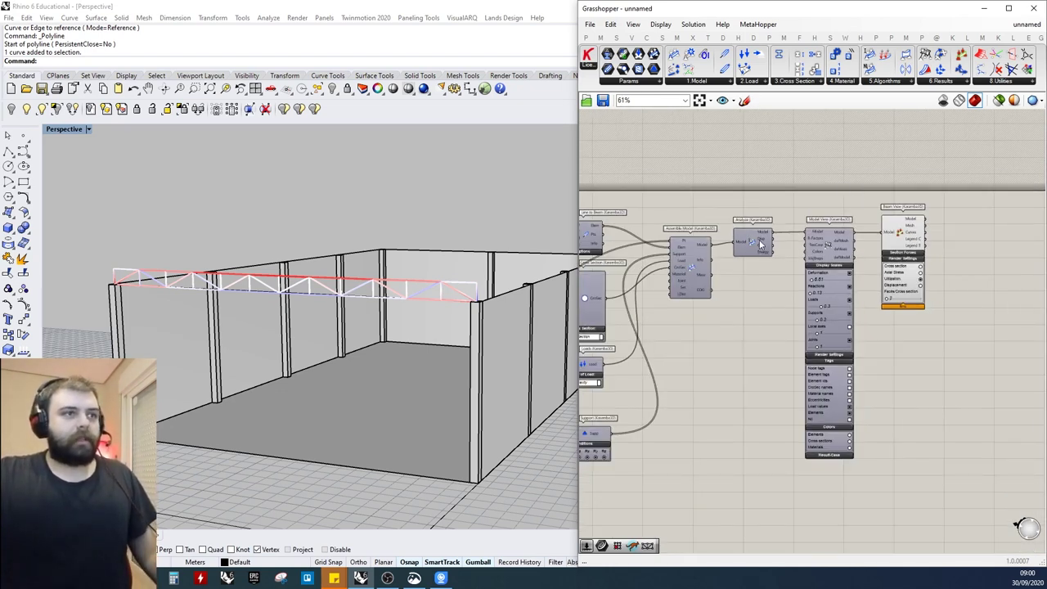
pyautogui.scroll(-5, 792, 248)
pyautogui.scroll(4, 785, 249)
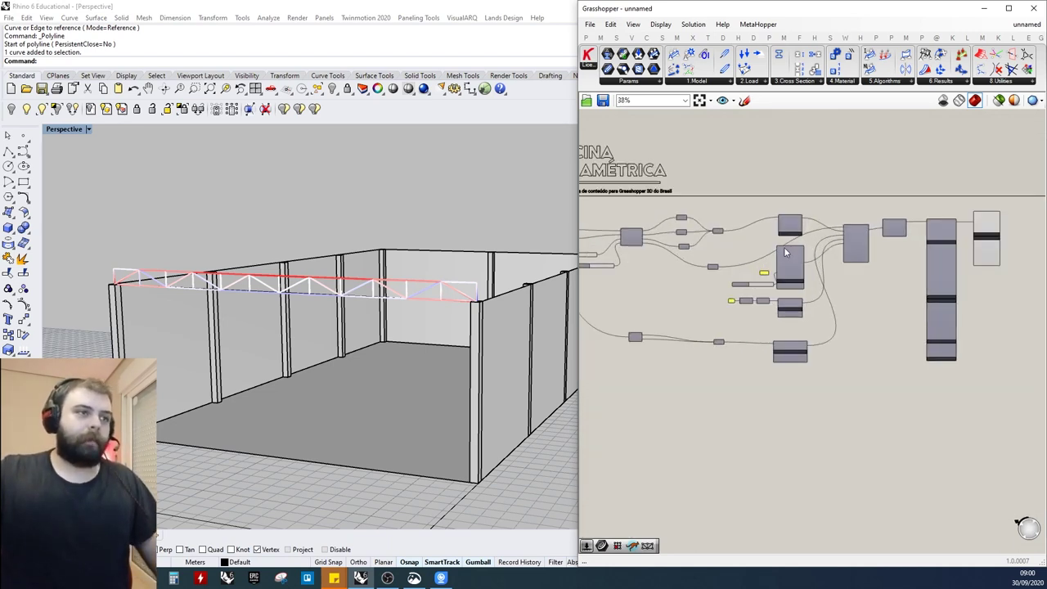
pyautogui.scroll(4, 738, 313)
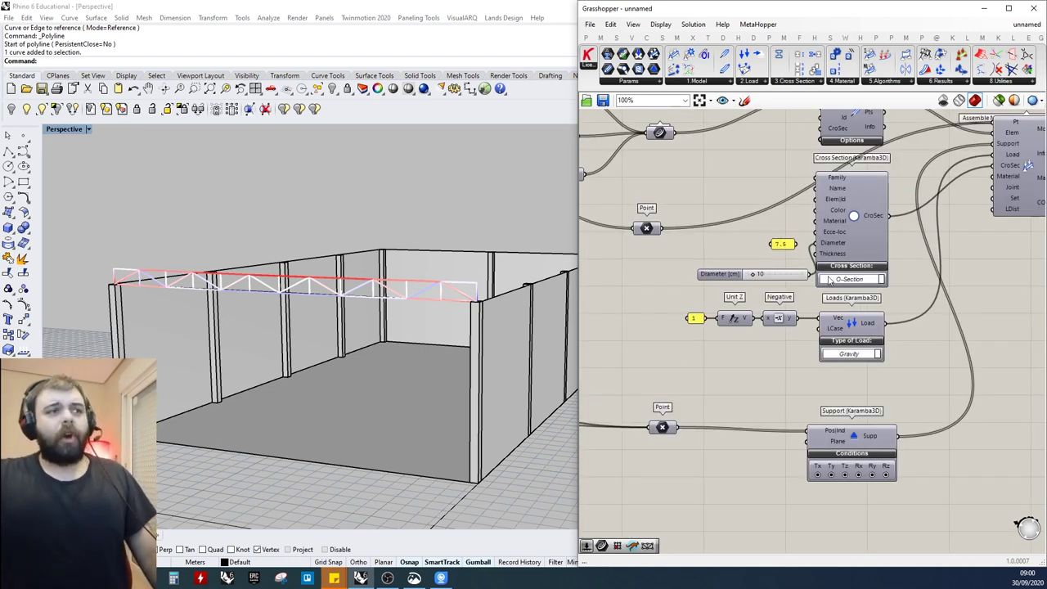
pyautogui.moveTo(787, 279); pyautogui.dragTo(775, 265)
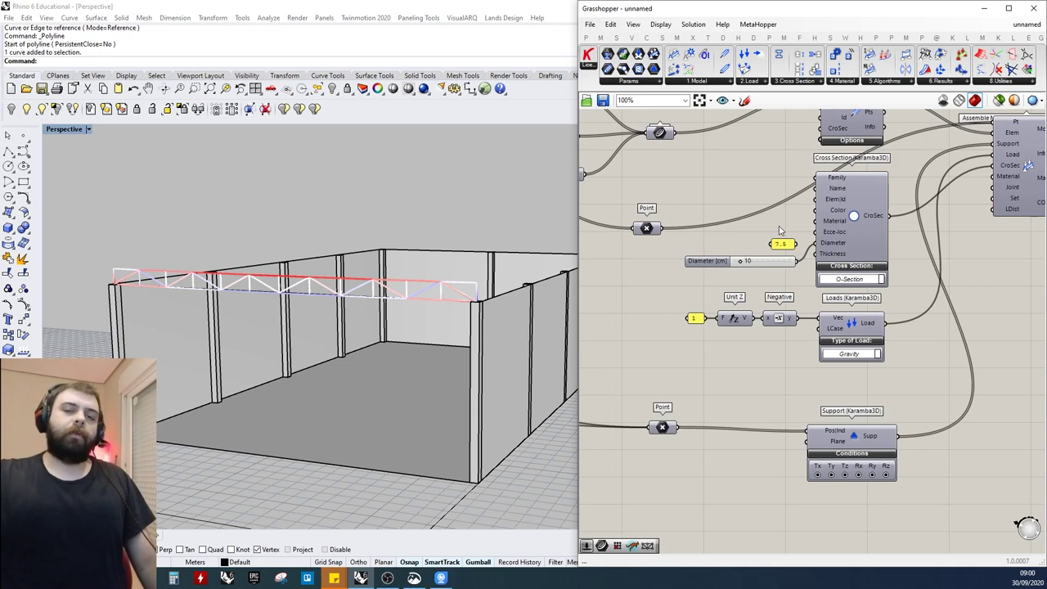
pyautogui.scroll(-4, 843, 284)
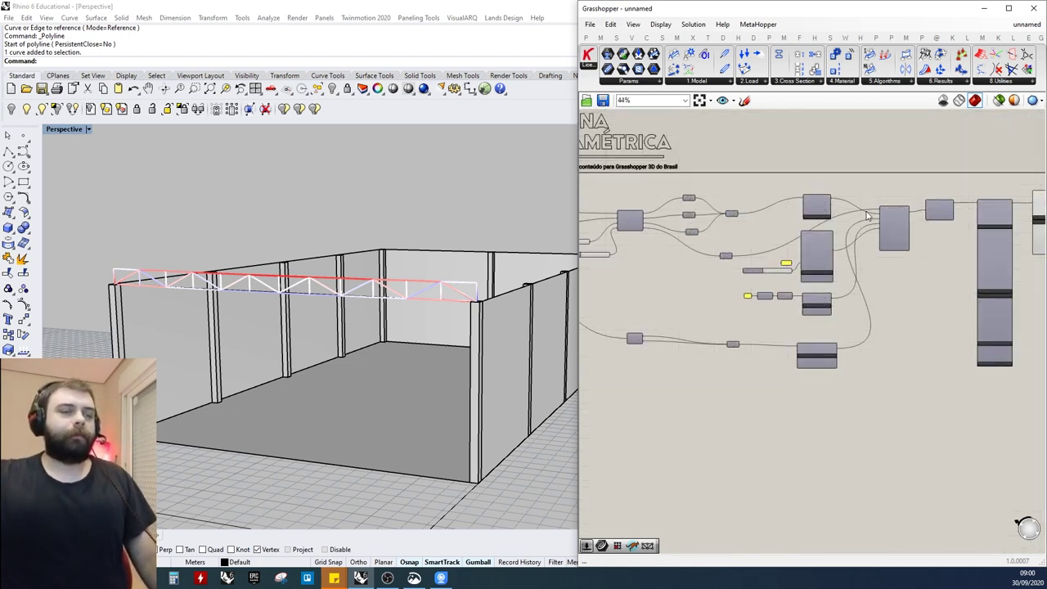